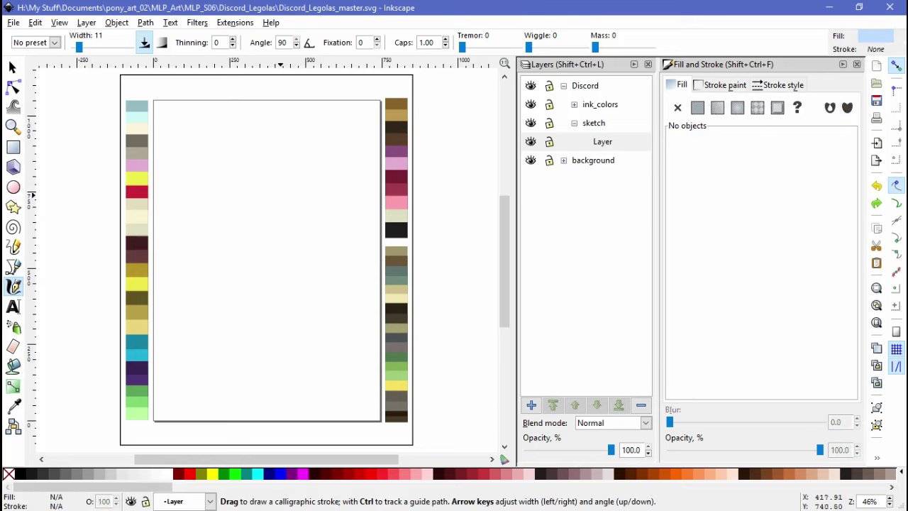
# Sketch two rough light-blue circles on the sketch sublayer: the chest at the page's upper middle and the hip, about 149 × 123 px, at lower left
pyautogui.moveTo(283, 190); pyautogui.dragTo(282, 217)
pyautogui.moveTo(245, 187); pyautogui.dragTo(292, 221)
pyautogui.moveTo(285, 189)
pyautogui.mouseDown()
pyautogui.moveTo(284, 217)
pyautogui.moveTo(283, 207)
pyautogui.mouseUp()
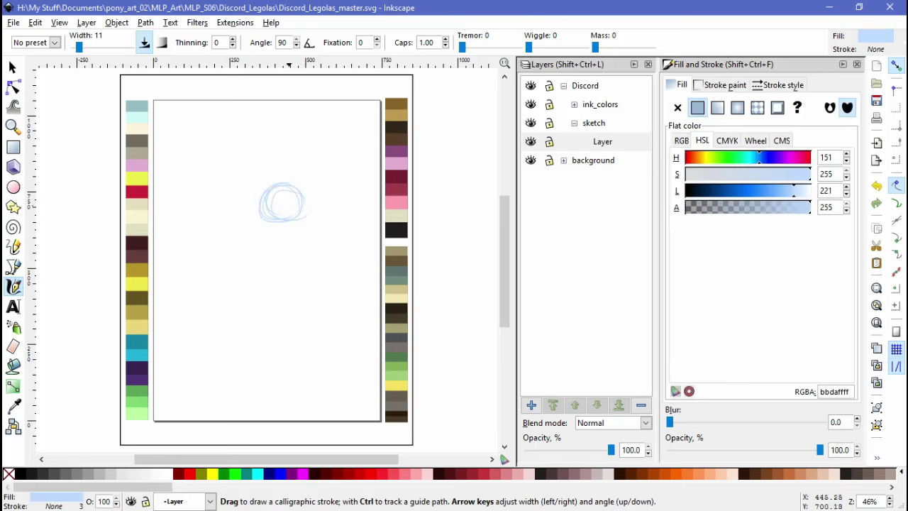
pyautogui.moveTo(232, 296)
pyautogui.mouseDown()
pyautogui.moveTo(208, 298)
pyautogui.moveTo(219, 292)
pyautogui.mouseUp()
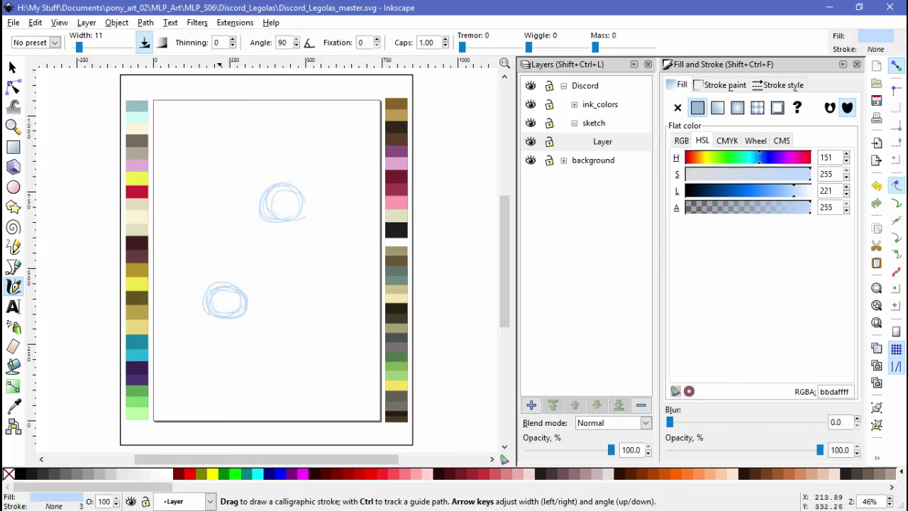
pyautogui.hotkey('ctrl', 'z')
pyautogui.hotkey('ctrl', 'shift', 'z')
pyautogui.hotkey('ctrl', 'z')
# Add a new layer above the circles' layer and sketch a curved spine linking the chest and hip circles
pyautogui.hotkey('shift', 'ctrl', 'n')
pyautogui.press('Return')
pyautogui.moveTo(320, 200)
pyautogui.mouseDown()
pyautogui.moveTo(248, 287)
pyautogui.moveTo(256, 277)
pyautogui.moveTo(203, 303)
pyautogui.mouseUp()
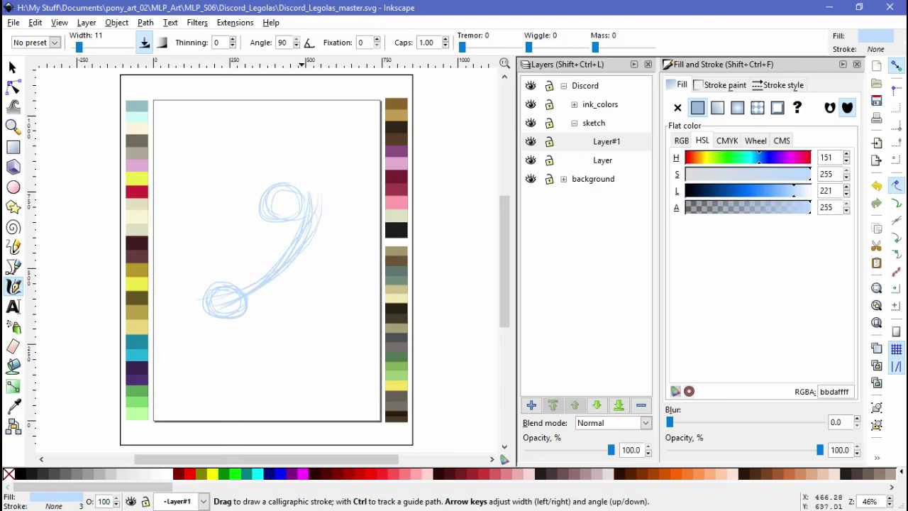
# Lock the spine layer and move the upper chest circle over the top end of the spine
pyautogui.click(549, 141)
pyautogui.click(12, 66)
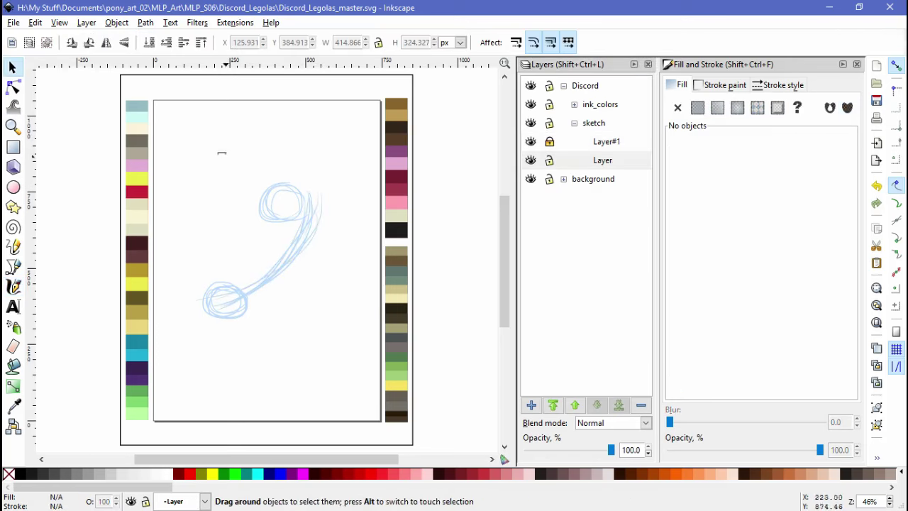
pyautogui.moveTo(336, 173); pyautogui.dragTo(250, 233)
# Resize the hip circle to about 125 × 127 px around the lower end of the spine
pyautogui.click(216, 297)
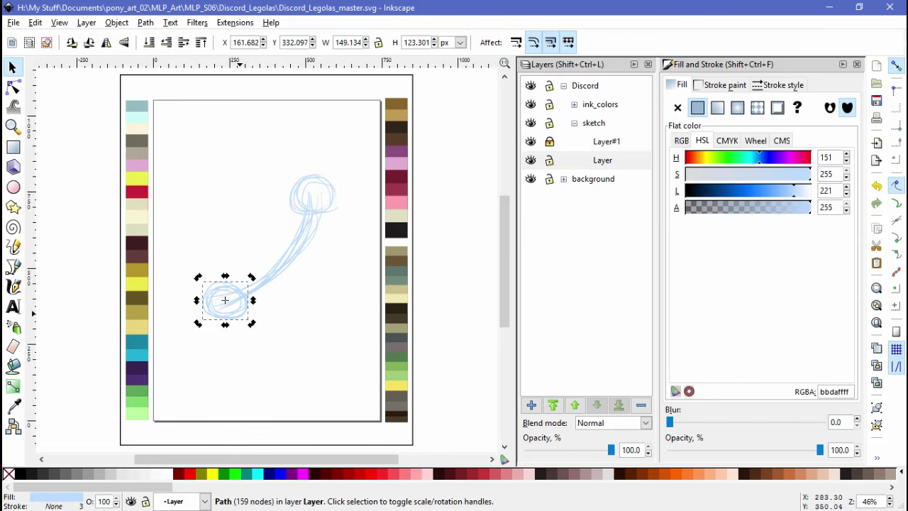
pyautogui.click(225, 319)
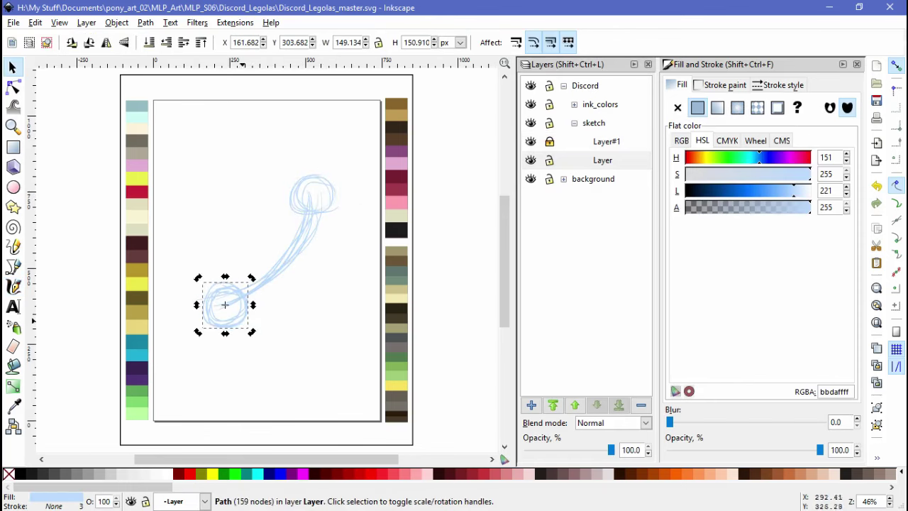
pyautogui.click(223, 300)
pyautogui.moveTo(198, 277); pyautogui.dragTo(219, 298)
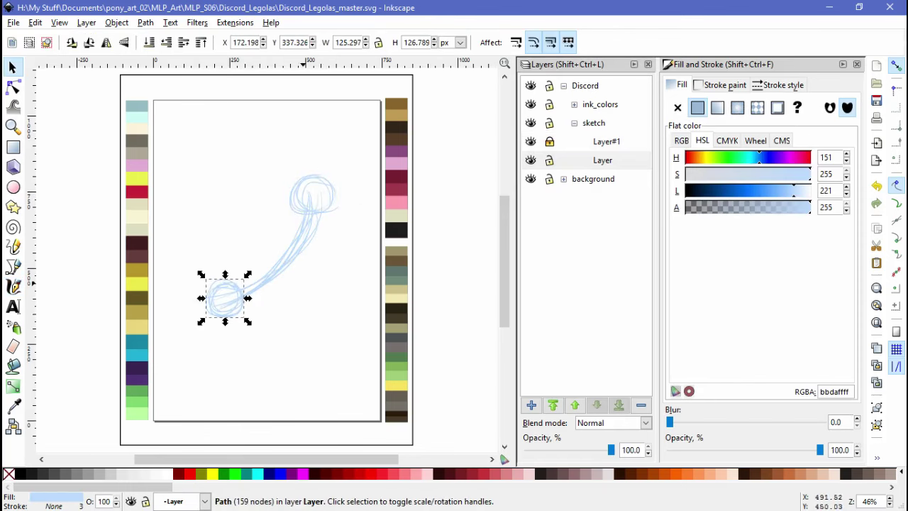
pyautogui.press('Escape')
# Lock the circle and spine layers and add a new layer above them
pyautogui.click(602, 160)
pyautogui.click(606, 141)
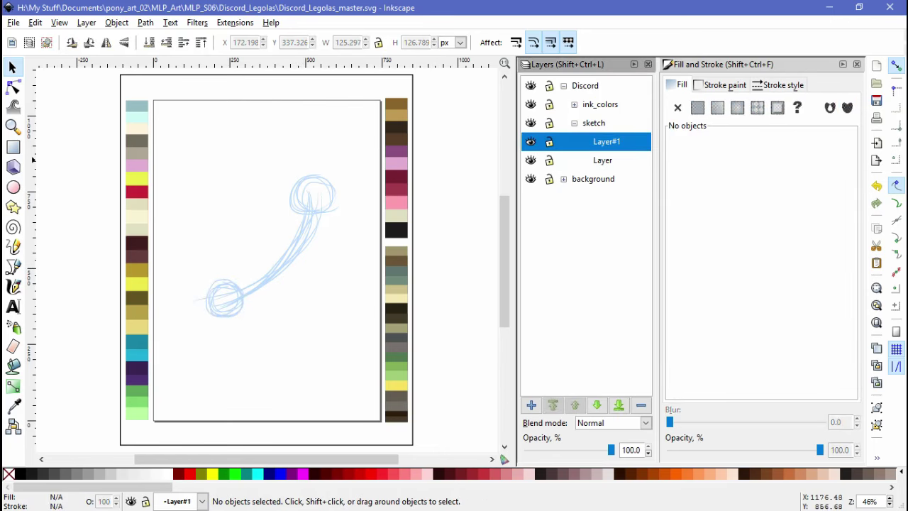
pyautogui.click(549, 160)
pyautogui.hotkey('shift', 'ctrl', 'n')
pyautogui.press('Return')
# Try a calligraphic leg stroke extending from the hip circle and undo it
pyautogui.press('c')
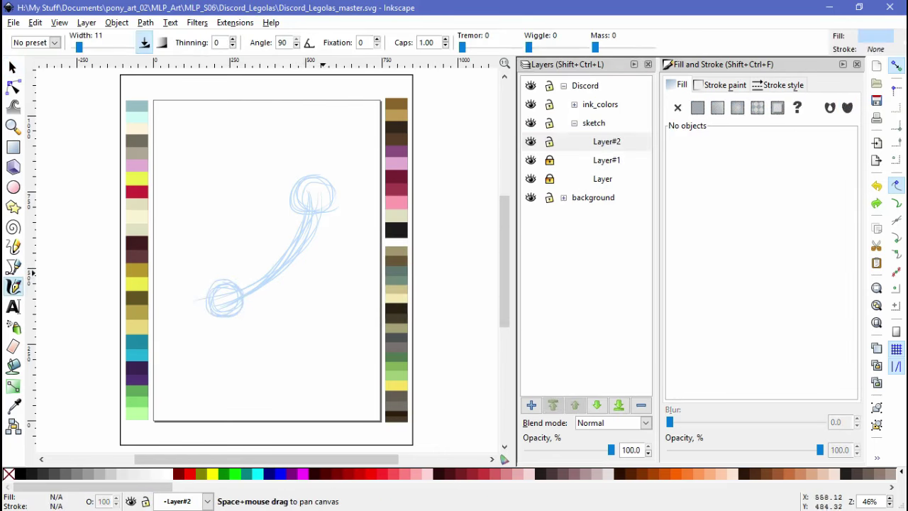
pyautogui.scroll(2, 203, 331)
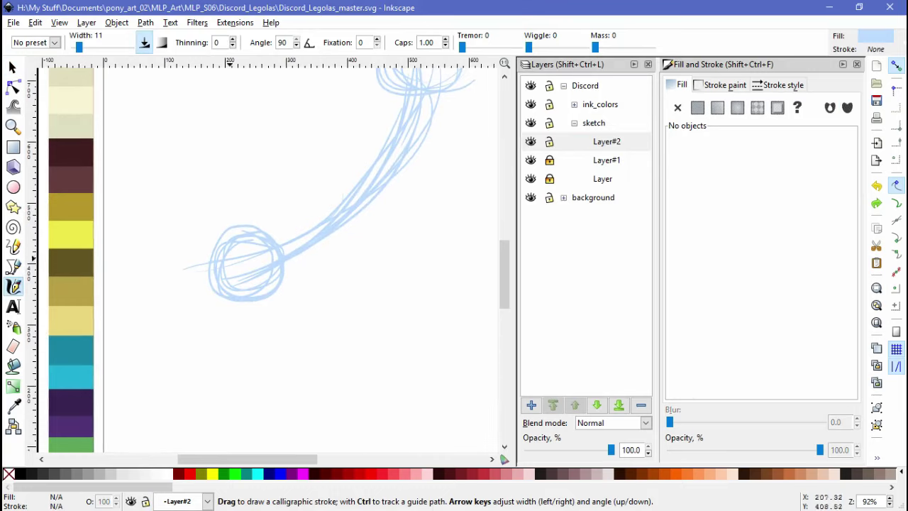
pyautogui.moveTo(212, 290)
pyautogui.mouseDown()
pyautogui.moveTo(206, 318)
pyautogui.moveTo(234, 333)
pyautogui.moveTo(269, 298)
pyautogui.mouseUp()
pyautogui.hotkey('ctrl', 'z')
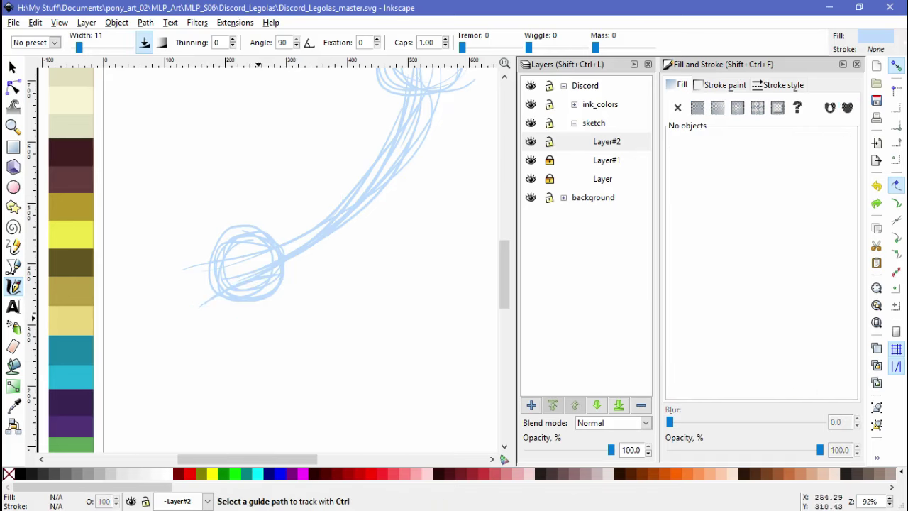
# Sketch a bent practice leg with oval joints and a round foot in the empty area beside the hip
pyautogui.moveTo(437, 247); pyautogui.dragTo(397, 363)
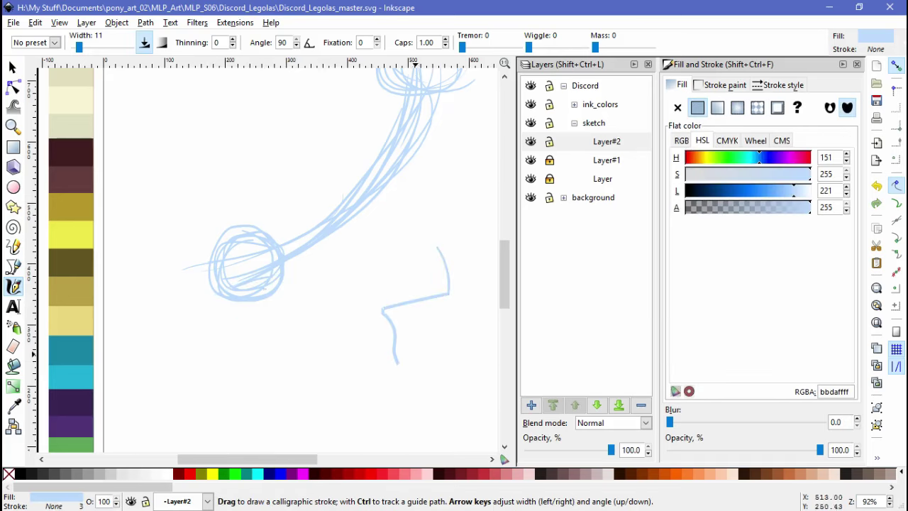
pyautogui.moveTo(440, 246)
pyautogui.mouseDown()
pyautogui.moveTo(391, 312)
pyautogui.moveTo(389, 357)
pyautogui.mouseUp()
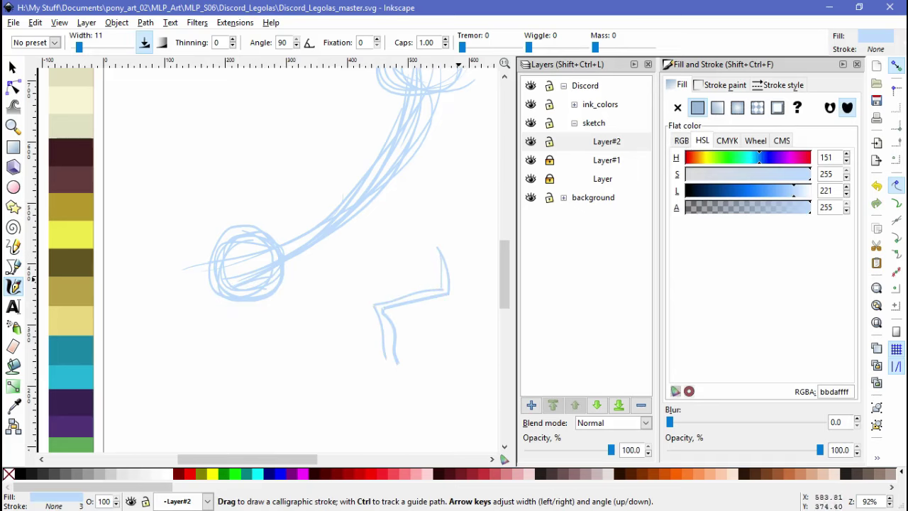
pyautogui.moveTo(389, 302); pyautogui.dragTo(392, 316)
pyautogui.moveTo(390, 354); pyautogui.dragTo(394, 356)
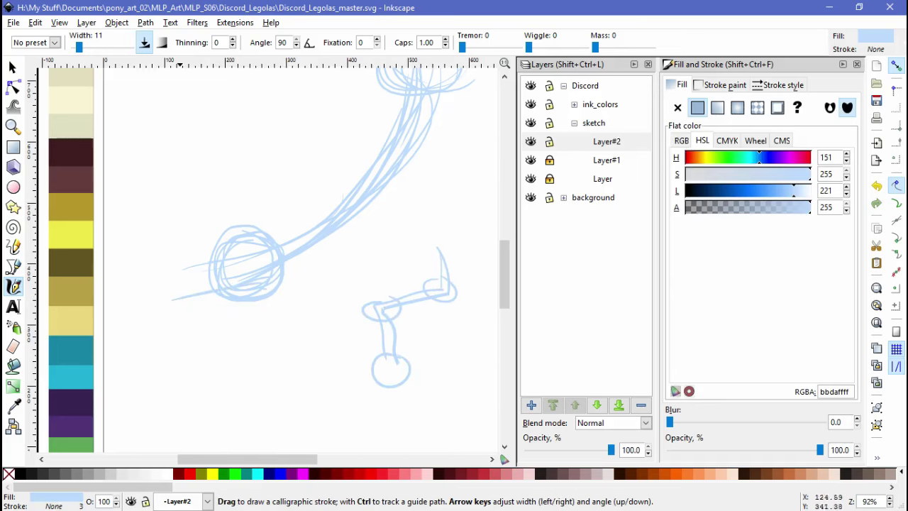
# Sketch the thigh, knee and shin from the hip circle, then shrink the leg strokes and reposition them against the hip
pyautogui.moveTo(185, 312)
pyautogui.mouseDown()
pyautogui.moveTo(163, 322)
pyautogui.moveTo(227, 303)
pyautogui.moveTo(185, 298)
pyautogui.moveTo(163, 329)
pyautogui.mouseUp()
pyautogui.press('s')
pyautogui.hotkey('ctrl', 'a')
pyautogui.click(141, 302)
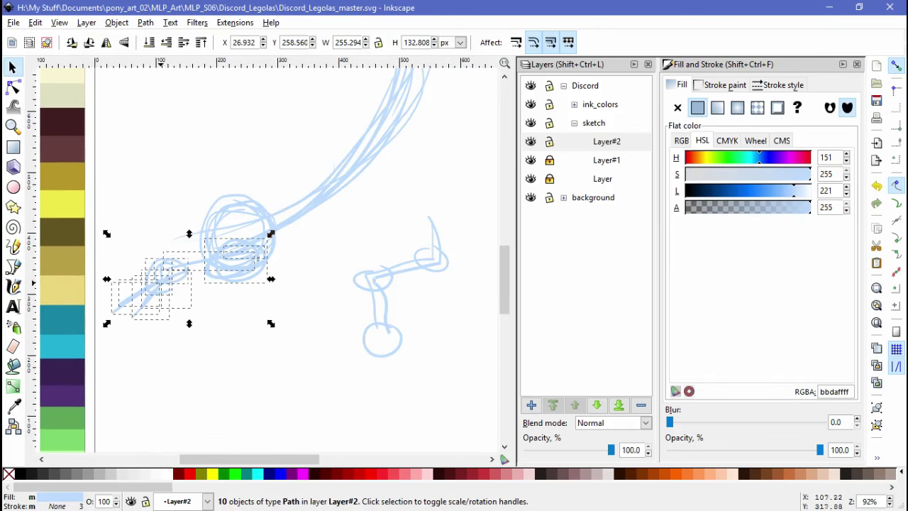
pyautogui.moveTo(107, 324); pyautogui.dragTo(125, 336)
pyautogui.moveTo(189, 278); pyautogui.dragTo(201, 286)
# Sketch a large rounded foot at the end of the small leg attached to the hip
pyautogui.press('c')
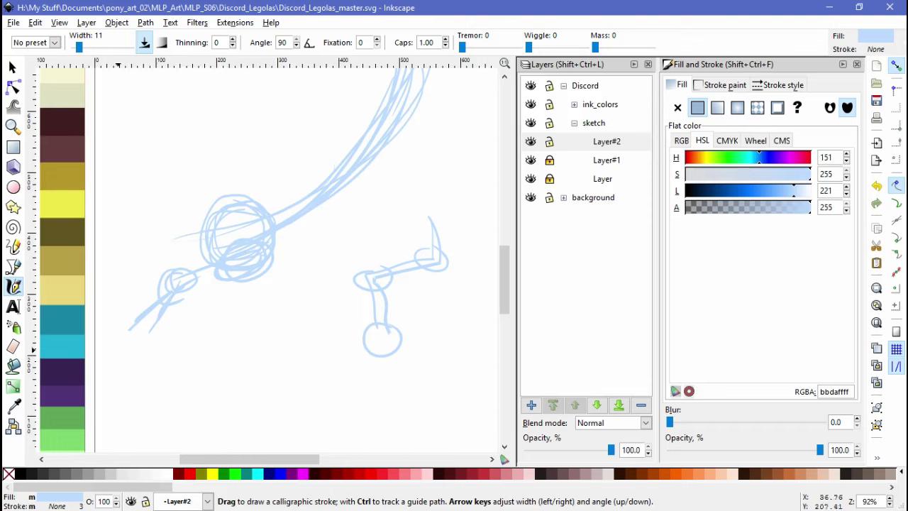
pyautogui.moveTo(117, 313)
pyautogui.mouseDown()
pyautogui.moveTo(90, 339)
pyautogui.moveTo(155, 339)
pyautogui.mouseUp()
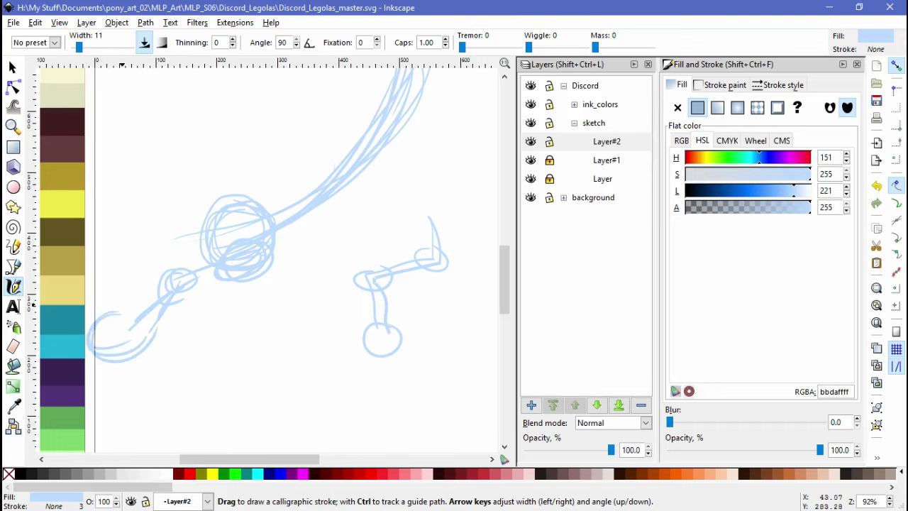
pyautogui.moveTo(122, 306)
pyautogui.mouseDown()
pyautogui.moveTo(166, 322)
pyautogui.moveTo(103, 358)
pyautogui.mouseUp()
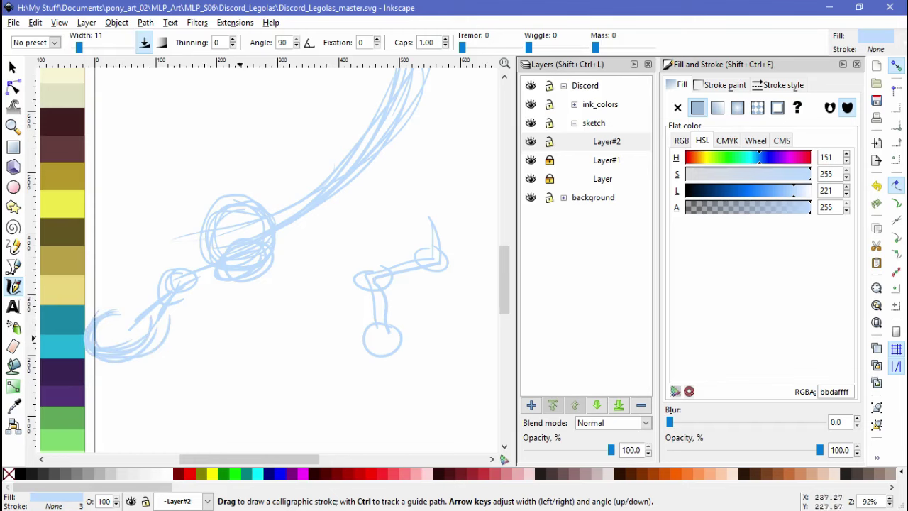
# Delete the leg strokes attached to the hip and the practice leg beside them
pyautogui.click(13, 66)
pyautogui.moveTo(280, 234); pyautogui.dragTo(71, 372)
pyautogui.press('Delete')
pyautogui.moveTo(284, 284); pyautogui.dragTo(200, 264)
pyautogui.moveTo(255, 192); pyautogui.dragTo(372, 351)
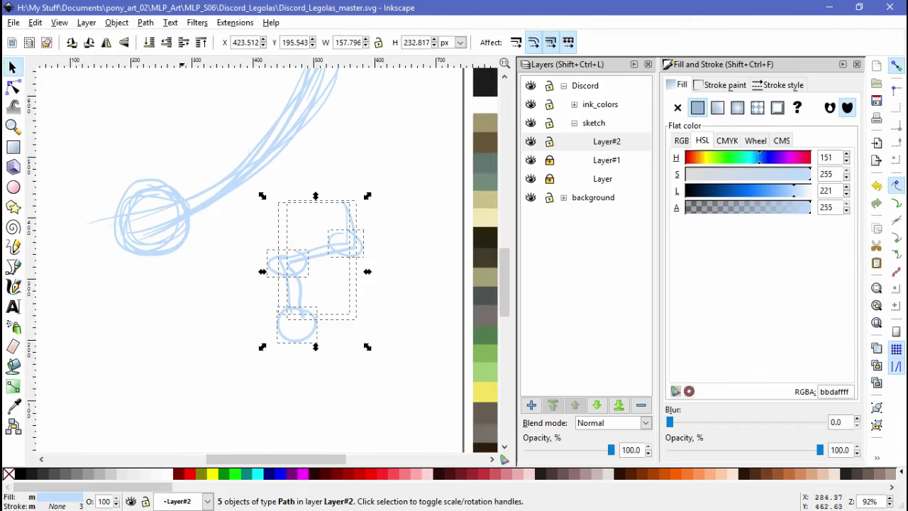
pyautogui.press('Delete')
# Sketch a nearly horizontal leg study with a round thigh joint, shin and foot in the empty area beside the hip
pyautogui.click(14, 285)
pyautogui.moveTo(383, 259)
pyautogui.mouseDown()
pyautogui.moveTo(397, 302)
pyautogui.moveTo(292, 320)
pyautogui.moveTo(340, 265)
pyautogui.mouseUp()
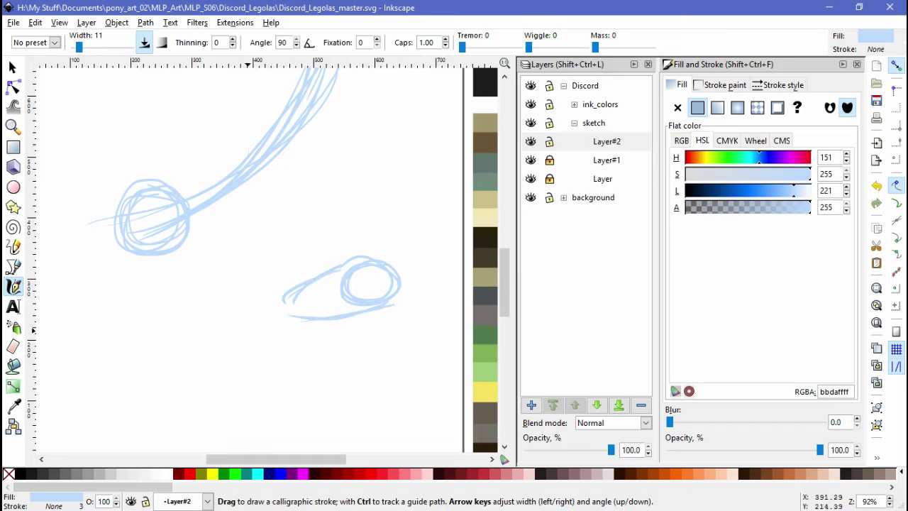
pyautogui.moveTo(292, 293); pyautogui.dragTo(209, 316)
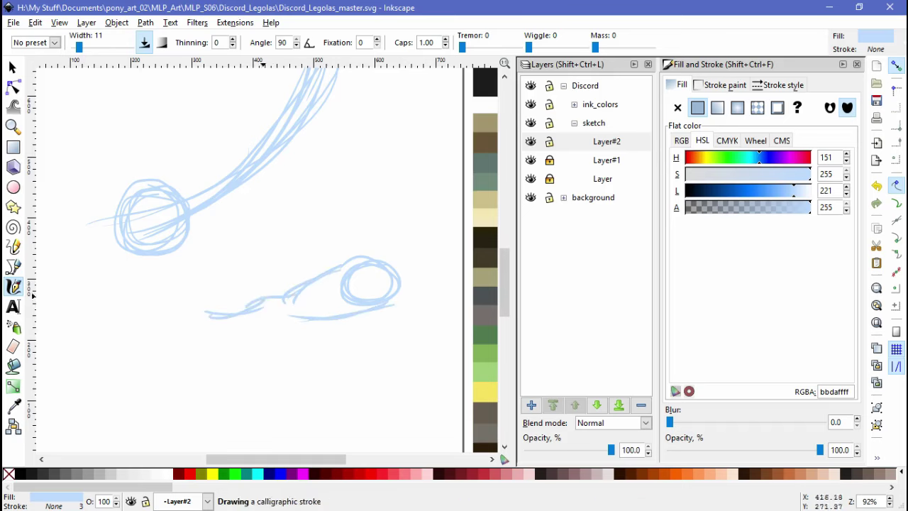
pyautogui.moveTo(306, 318)
pyautogui.mouseDown()
pyautogui.moveTo(202, 348)
pyautogui.moveTo(212, 314)
pyautogui.moveTo(180, 316)
pyautogui.moveTo(213, 345)
pyautogui.moveTo(219, 309)
pyautogui.mouseUp()
# Delete the horizontal leg study
pyautogui.click(12, 67)
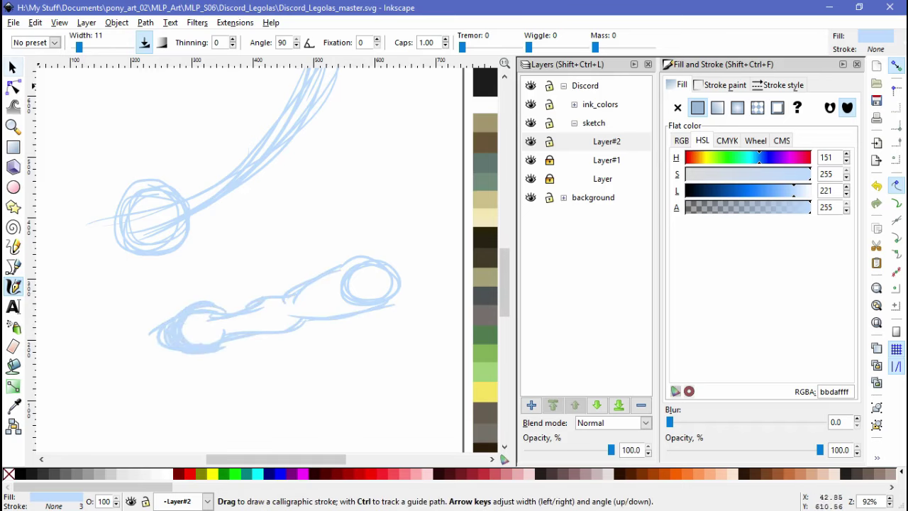
pyautogui.moveTo(135, 244); pyautogui.dragTo(411, 361)
pyautogui.press('Delete')
# Sketch a slim leg descending from the hip circle, with a thigh, knee, shin and rounded foot
pyautogui.click(14, 286)
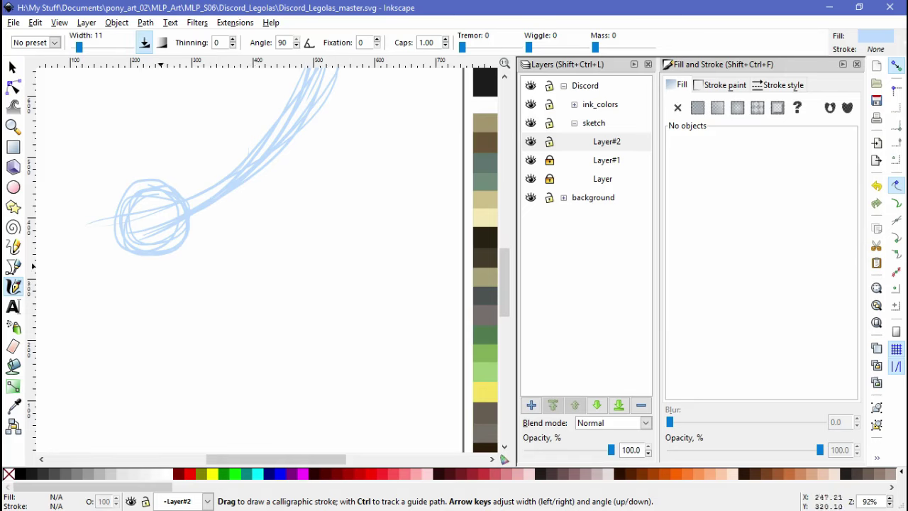
pyautogui.scroll(1, 269, 255)
pyautogui.hscroll(-2, 270, 255)
pyautogui.moveTo(190, 334)
pyautogui.mouseDown()
pyautogui.moveTo(177, 284)
pyautogui.moveTo(170, 322)
pyautogui.moveTo(212, 314)
pyautogui.moveTo(170, 321)
pyautogui.moveTo(191, 325)
pyautogui.moveTo(129, 383)
pyautogui.moveTo(154, 403)
pyautogui.moveTo(142, 415)
pyautogui.mouseUp()
pyautogui.moveTo(117, 386); pyautogui.dragTo(153, 425)
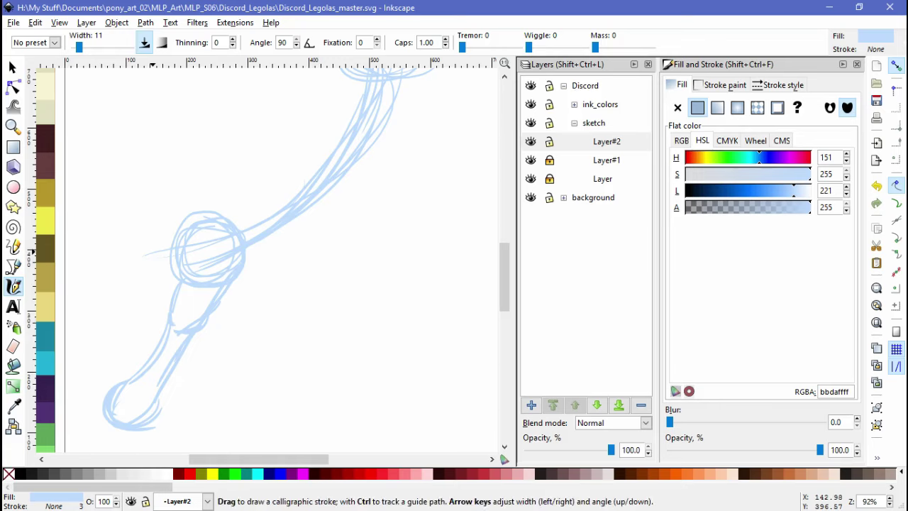
# Try an S-shaped curve beside the slim leg and undo it
pyautogui.moveTo(291, 358); pyautogui.dragTo(363, 273)
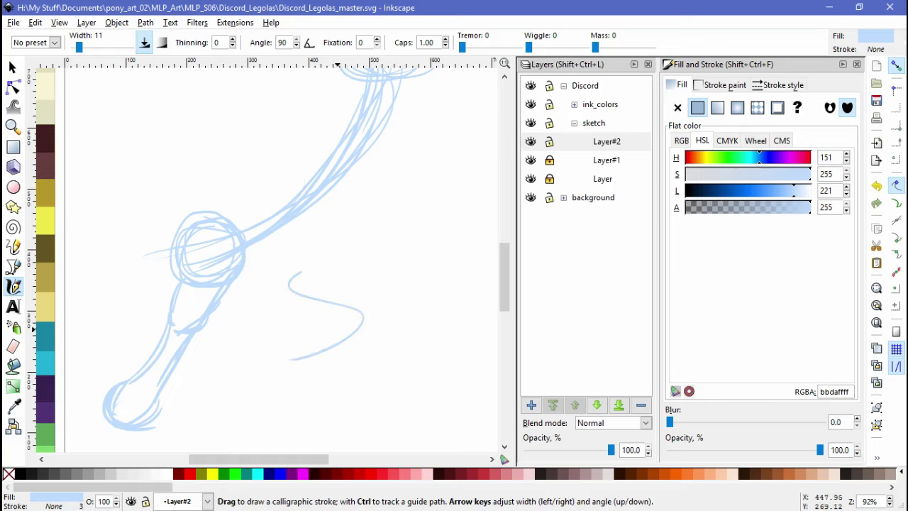
pyautogui.press('space')
pyautogui.hotkey('ctrl', 'z')
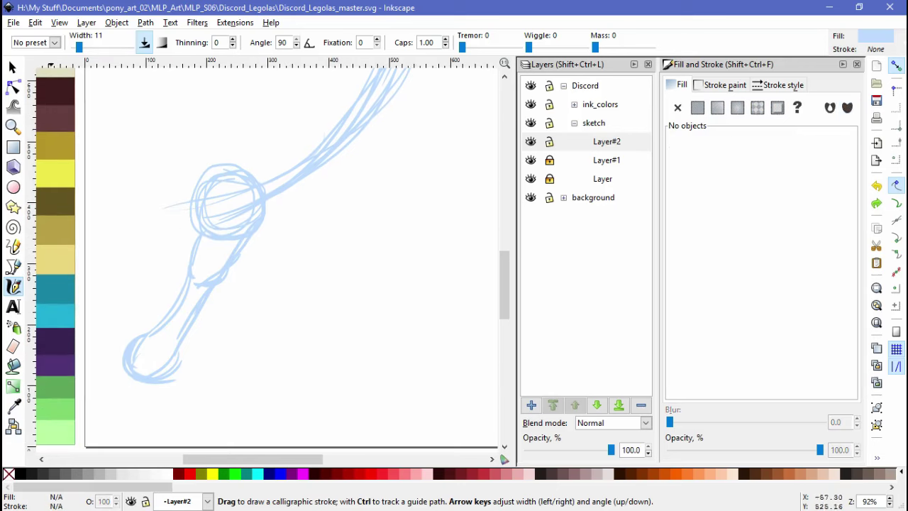
# Delete the slim leg sketch below the hip circle
pyautogui.press('space')
pyautogui.moveTo(117, 205); pyautogui.dragTo(269, 388)
pyautogui.press('Delete')
# Sketch a longer, thicker leg from the hip circle towards the page's lower-left corner, outlining the thigh, shin and foot
pyautogui.press('space')
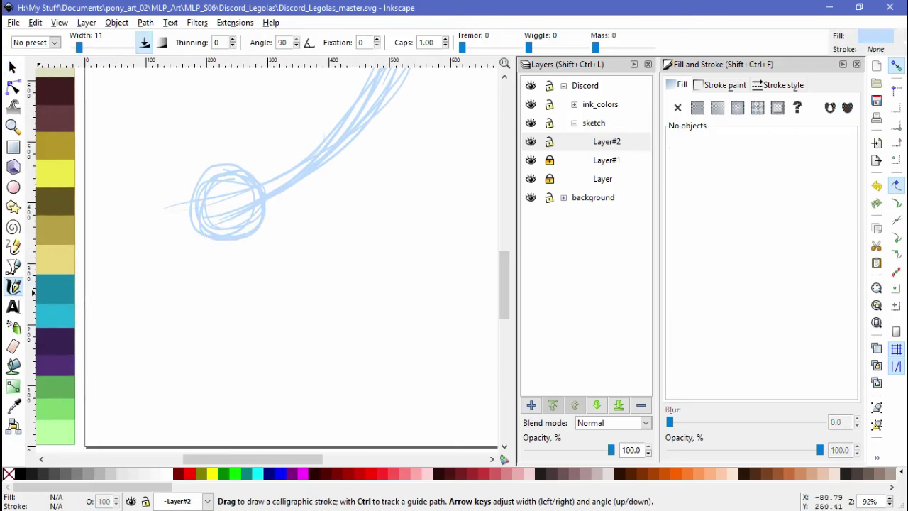
pyautogui.moveTo(214, 270)
pyautogui.mouseDown()
pyautogui.moveTo(262, 230)
pyautogui.moveTo(226, 280)
pyautogui.moveTo(188, 306)
pyautogui.mouseUp()
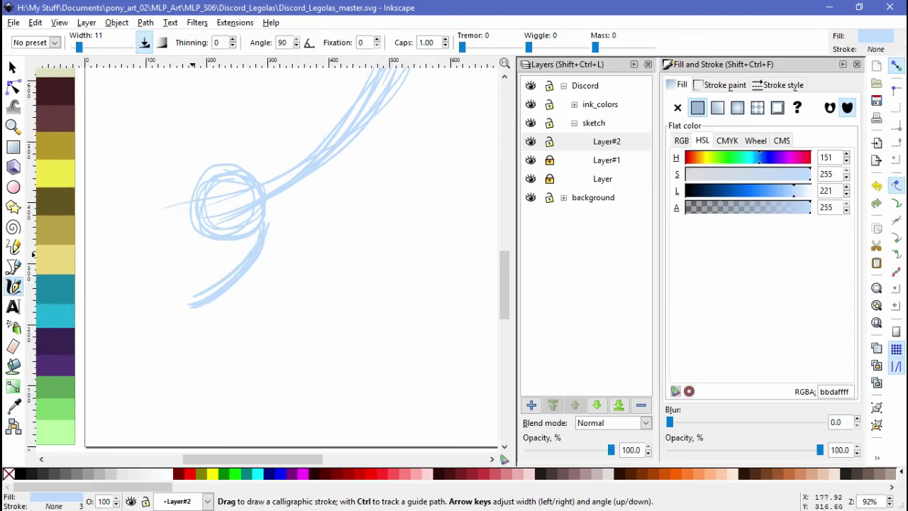
pyautogui.moveTo(203, 242)
pyautogui.mouseDown()
pyautogui.moveTo(165, 278)
pyautogui.moveTo(106, 363)
pyautogui.moveTo(110, 376)
pyautogui.moveTo(67, 405)
pyautogui.moveTo(78, 330)
pyautogui.moveTo(53, 382)
pyautogui.mouseUp()
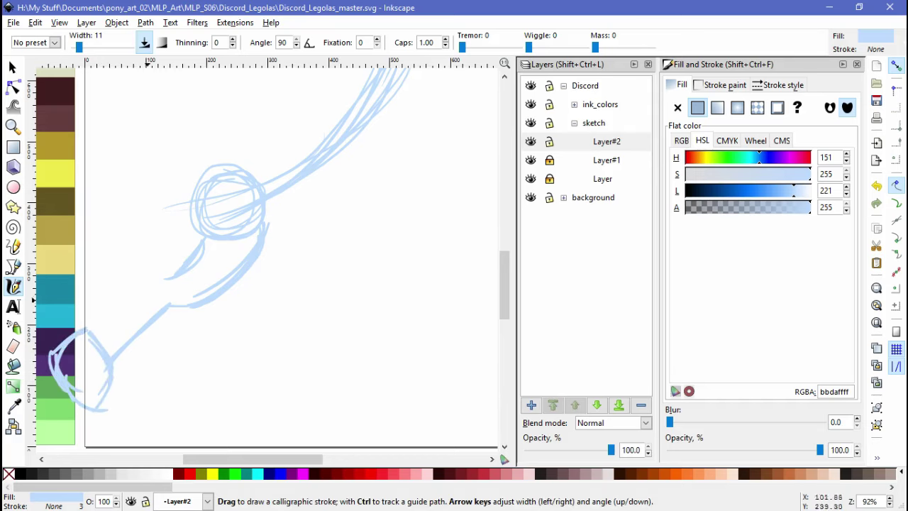
pyautogui.moveTo(168, 272); pyautogui.dragTo(88, 330)
pyautogui.moveTo(205, 244)
pyautogui.mouseDown()
pyautogui.moveTo(149, 287)
pyautogui.moveTo(126, 383)
pyautogui.moveTo(128, 376)
pyautogui.mouseUp()
# Delete the angular foot outline at the end of the leg
pyautogui.scroll(-2, 284, 248)
pyautogui.hscroll(-2, 283, 248)
pyautogui.press('s')
pyautogui.press('Delete')
# Redraw the ankle and a large rounded foot at the end of the leg
pyautogui.press('c')
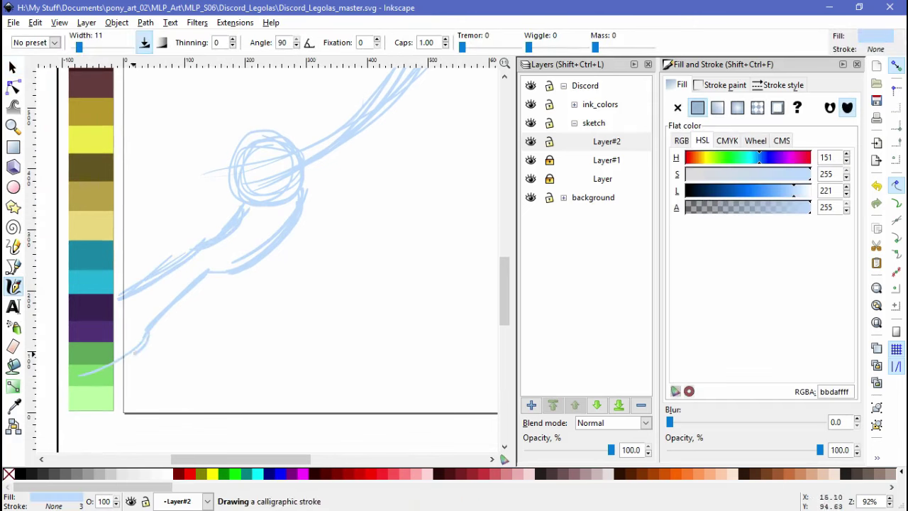
pyautogui.moveTo(136, 329)
pyautogui.mouseDown()
pyautogui.moveTo(140, 337)
pyautogui.moveTo(110, 333)
pyautogui.moveTo(78, 308)
pyautogui.moveTo(142, 334)
pyautogui.mouseUp()
pyautogui.scroll(3, 213, 212)
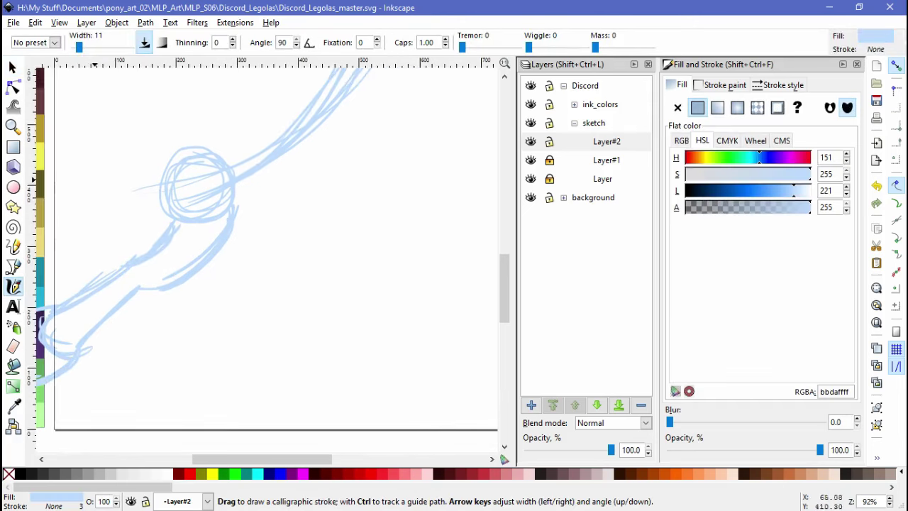
pyautogui.scroll(-3, 213, 213)
# Scale the whole leg sketch to about 343 × 263 px and rotate it to fit under the hip circle
pyautogui.press('s')
pyautogui.hotkey('ctrl', 'a')
pyautogui.scroll(-1, 283, 241)
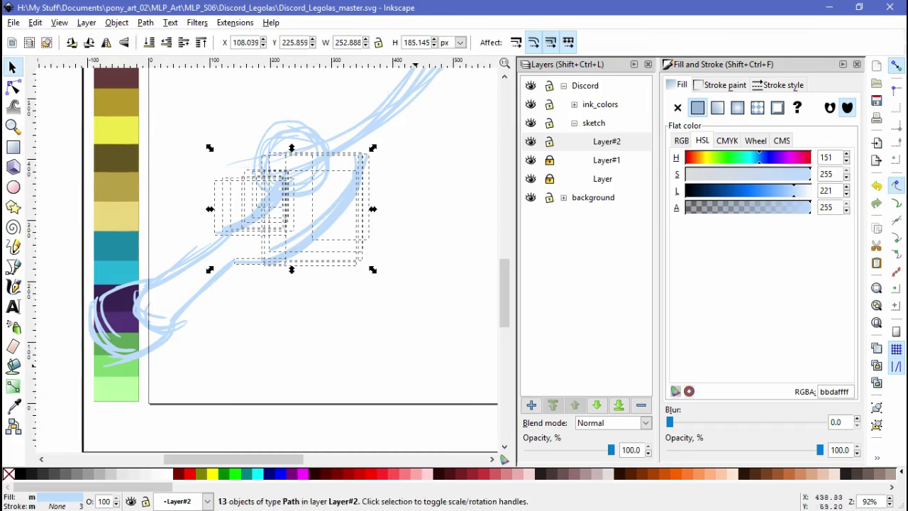
pyautogui.moveTo(280, 237); pyautogui.dragTo(319, 222)
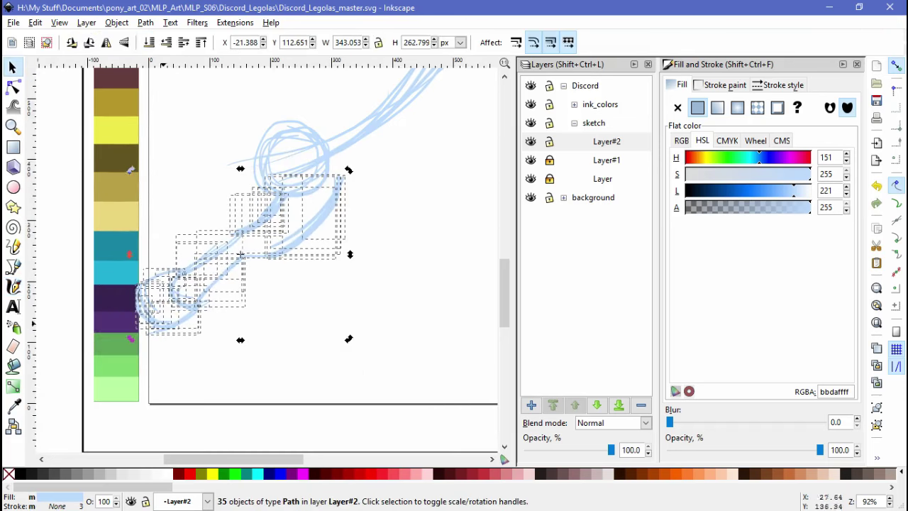
pyautogui.moveTo(132, 338); pyautogui.dragTo(144, 357)
pyautogui.moveTo(177, 319); pyautogui.dragTo(175, 319)
# Select only the foot strokes and adjust them to about 121 × 122 px at the end of the shin
pyautogui.moveTo(241, 374); pyautogui.dragTo(123, 273)
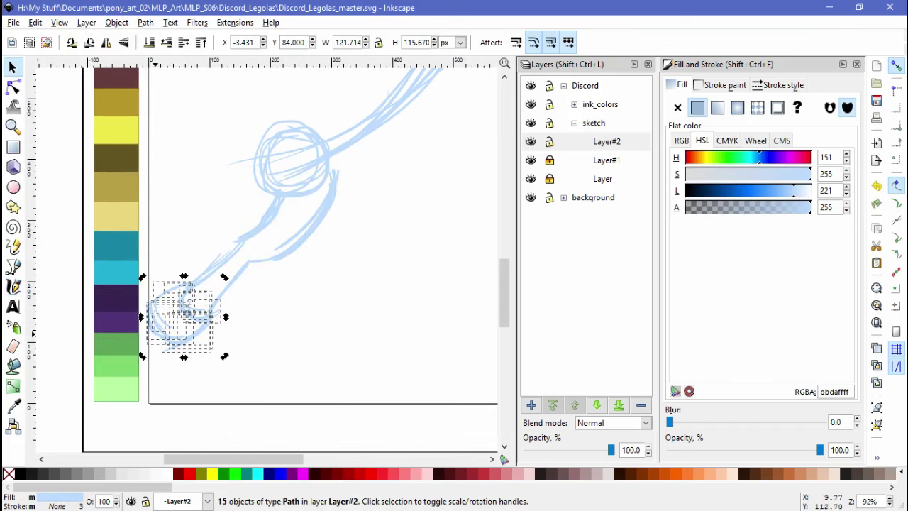
pyautogui.click(183, 317)
pyautogui.moveTo(225, 357); pyautogui.dragTo(222, 361)
pyautogui.moveTo(185, 319); pyautogui.dragTo(186, 317)
pyautogui.click(388, 208)
pyautogui.moveTo(334, 177); pyautogui.dragTo(174, 401)
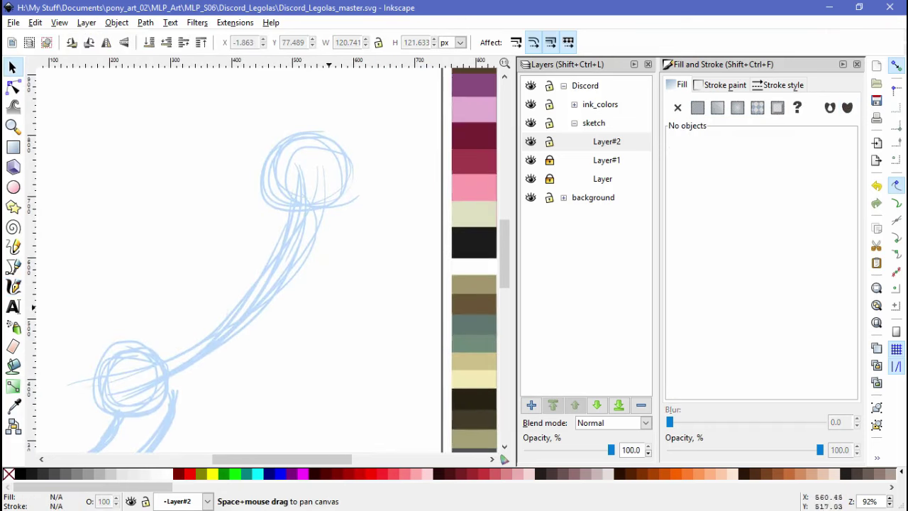
pyautogui.press('c')
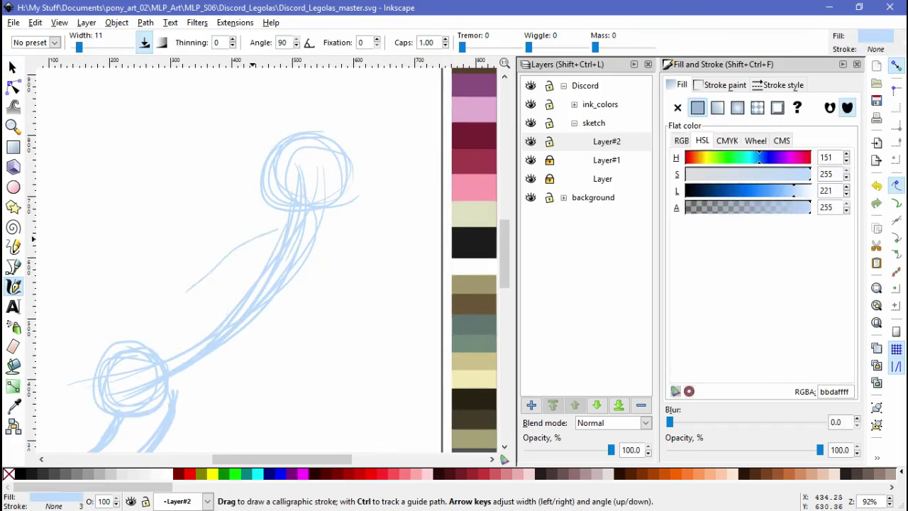
pyautogui.moveTo(213, 283); pyautogui.dragTo(301, 220)
pyautogui.moveTo(283, 283); pyautogui.dragTo(332, 237)
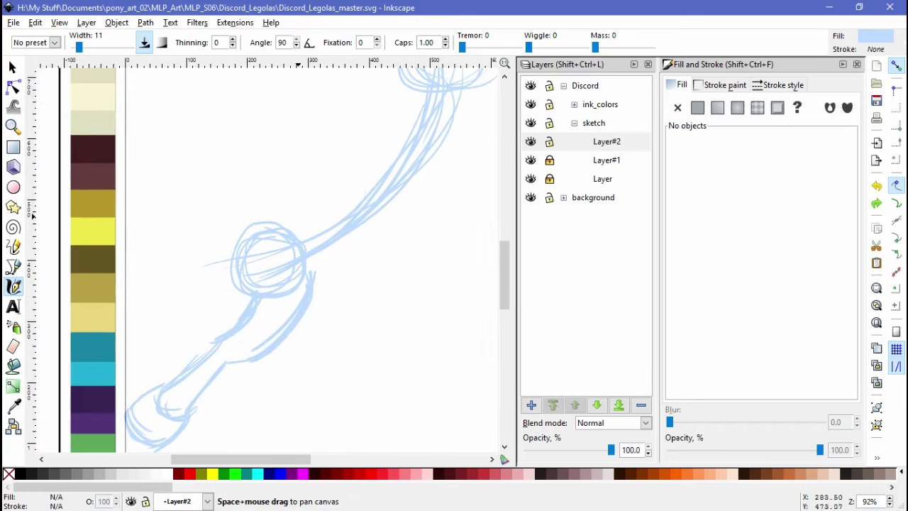
# Add a new sketch layer directly above Layer#1 and make it the active layer
pyautogui.moveTo(249, 222); pyautogui.dragTo(197, 254)
pyautogui.hotkey('ctrl', 'shift', 'n')
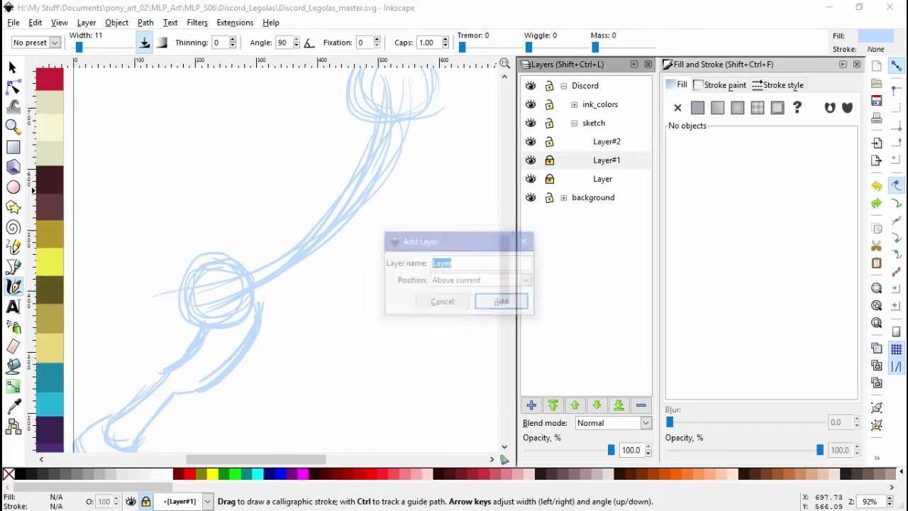
pyautogui.press('Return')
pyautogui.click(585, 85)
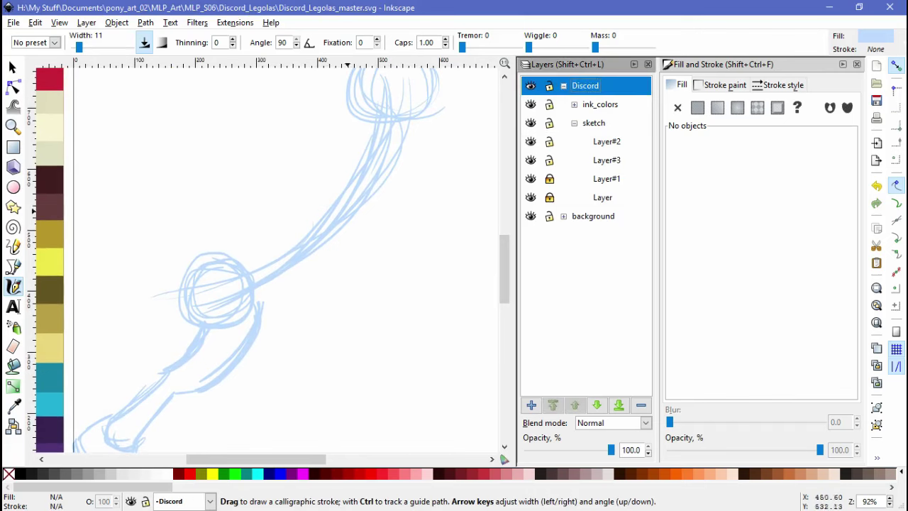
pyautogui.scroll(3, 284, 256)
pyautogui.click(606, 141)
pyautogui.click(531, 160)
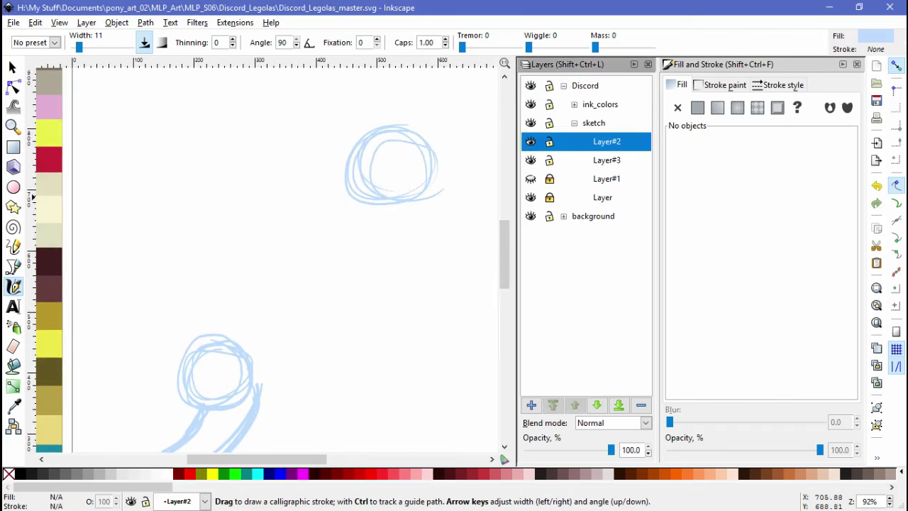
pyautogui.click(606, 160)
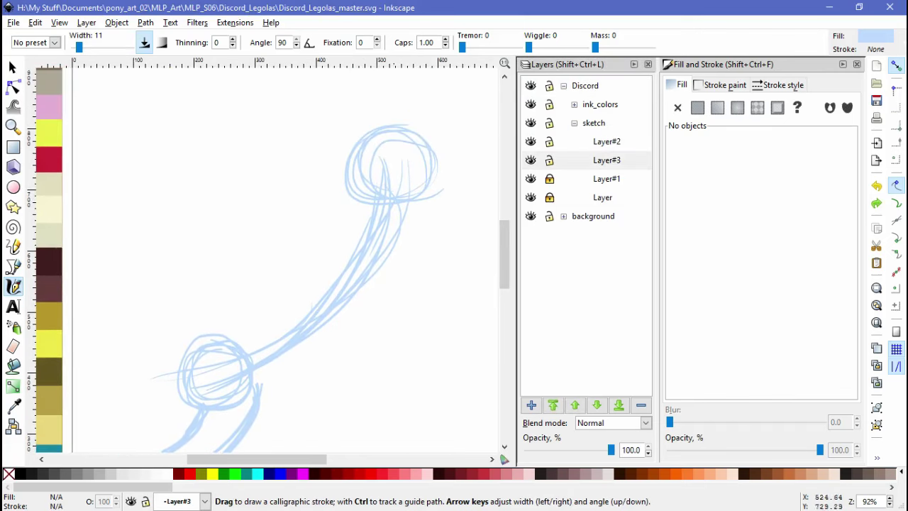
# Sketch the torso's outer contours on both sides of the spine, from the chest circle down past the hip circle
pyautogui.moveTo(292, 382); pyautogui.dragTo(206, 419)
pyautogui.moveTo(355, 330); pyautogui.dragTo(271, 390)
pyautogui.moveTo(354, 154)
pyautogui.mouseDown()
pyautogui.moveTo(291, 277)
pyautogui.moveTo(207, 336)
pyautogui.mouseUp()
pyautogui.scroll(-2, 283, 255)
pyautogui.hscroll(-3, 284, 255)
pyautogui.moveTo(375, 254)
pyautogui.mouseDown()
pyautogui.moveTo(333, 274)
pyautogui.moveTo(369, 213)
pyautogui.moveTo(392, 227)
pyautogui.mouseUp()
pyautogui.press('Escape')
pyautogui.scroll(1, 283, 255)
pyautogui.hscroll(2, 284, 255)
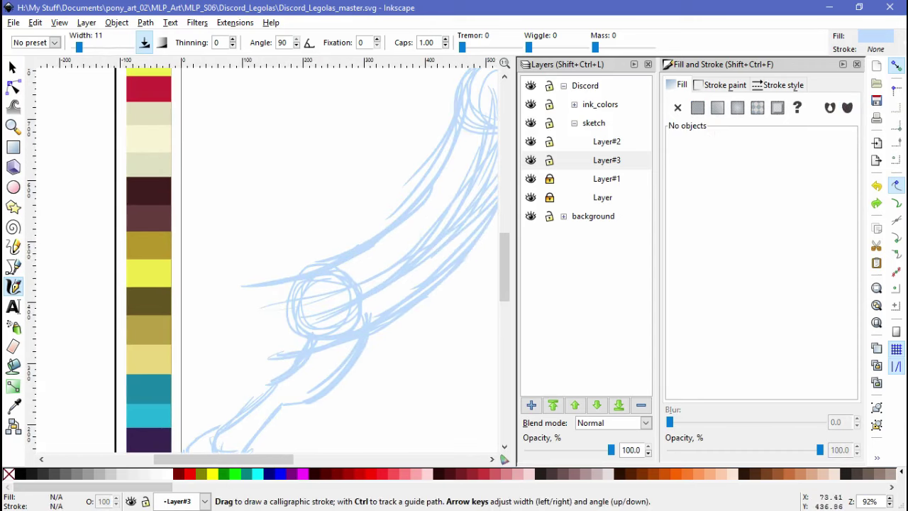
# Sketch a long, shallow tapering tail extending from the hip circle out beyond the page's left edge
pyautogui.moveTo(69, 266); pyautogui.dragTo(228, 284)
pyautogui.moveTo(129, 332); pyautogui.dragTo(346, 356)
pyautogui.moveTo(48, 290); pyautogui.dragTo(217, 344)
pyautogui.moveTo(283, 312); pyautogui.dragTo(362, 269)
pyautogui.moveTo(107, 206); pyautogui.dragTo(312, 324)
pyautogui.moveTo(102, 178)
pyautogui.mouseDown()
pyautogui.moveTo(212, 241)
pyautogui.moveTo(355, 270)
pyautogui.mouseUp()
pyautogui.moveTo(135, 266); pyautogui.dragTo(397, 323)
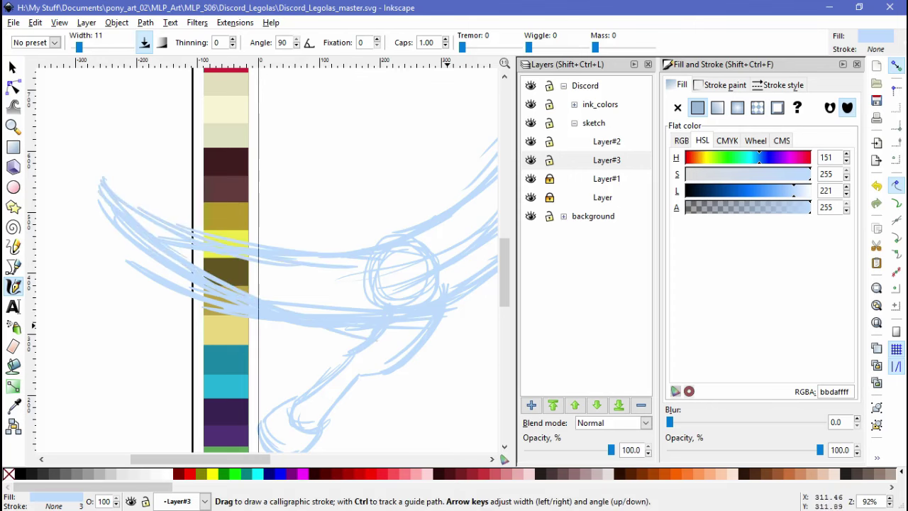
# Remove the strokes along the lower edge of the tail one after another
pyautogui.press('s')
pyautogui.hotkey('ctrl', 'z')
pyautogui.hotkey('ctrl', 'z')
pyautogui.hotkey('ctrl', 'z')
pyautogui.hotkey('ctrl', 'z')
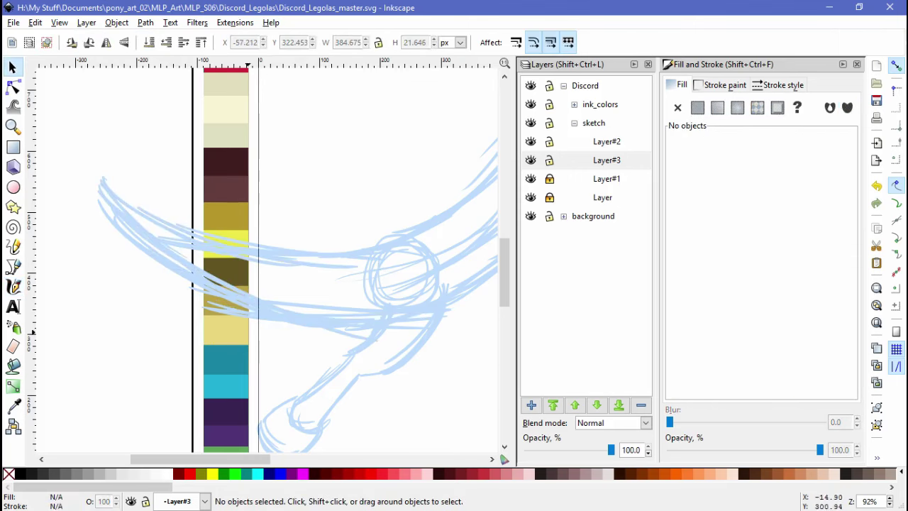
pyautogui.hotkey('ctrl', 'z')
pyautogui.hotkey('ctrl', 'z')
pyautogui.hotkey('ctrl', 'z')
pyautogui.hotkey('ctrl', 'z')
pyautogui.hotkey('ctrl', 'z')
pyautogui.hotkey('ctrl', 'z')
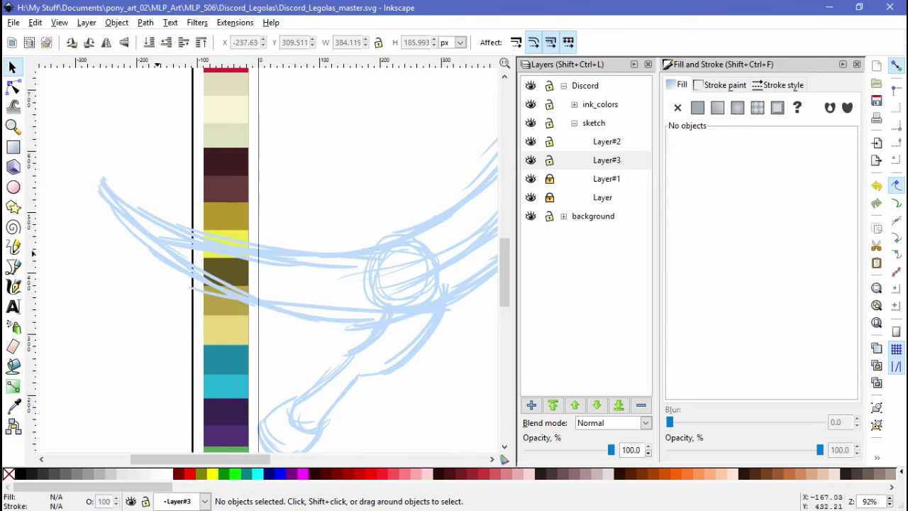
pyautogui.hotkey('ctrl', 'z')
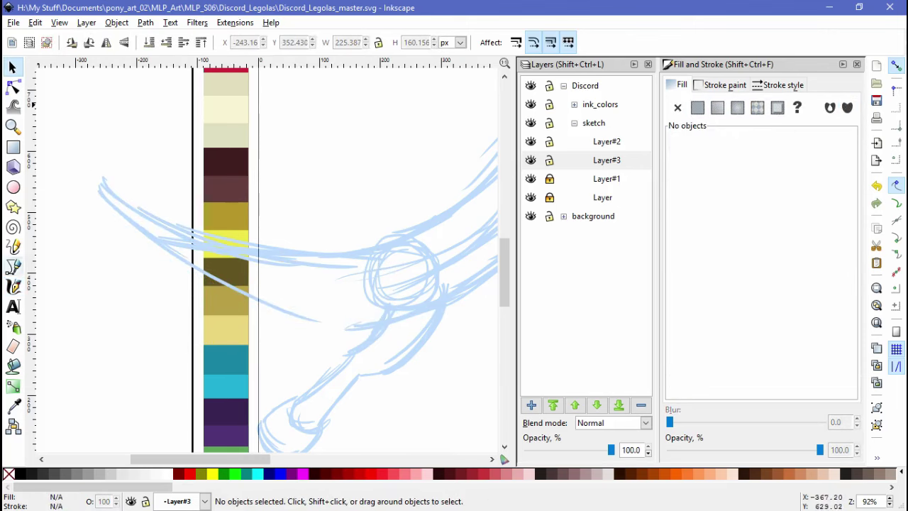
# Select the remaining strokes of the shallow tail together and delete them
pyautogui.press('c')
pyautogui.press('s')
pyautogui.hotkey('ctrl', 'a')
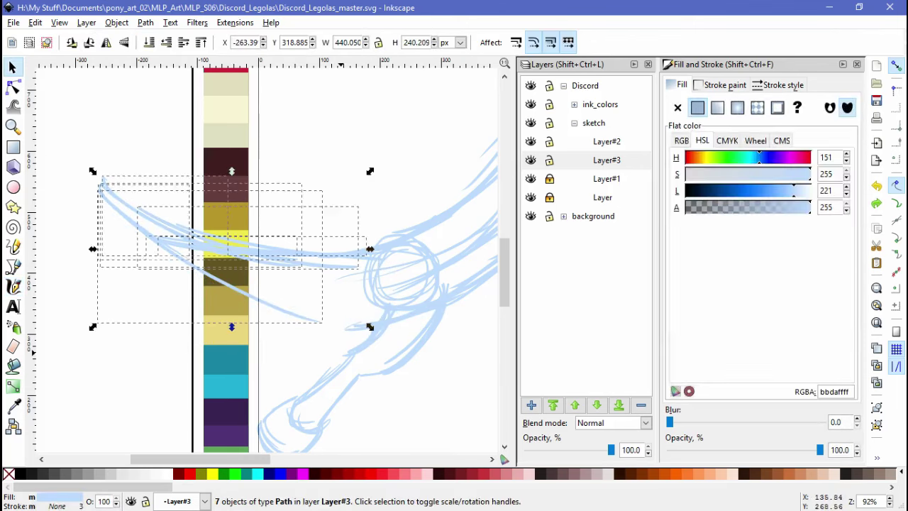
pyautogui.press('Delete')
# Redraw the tail with two roughly parallel contours that leave the hip and curl steeply upward over the page edge
pyautogui.press('c')
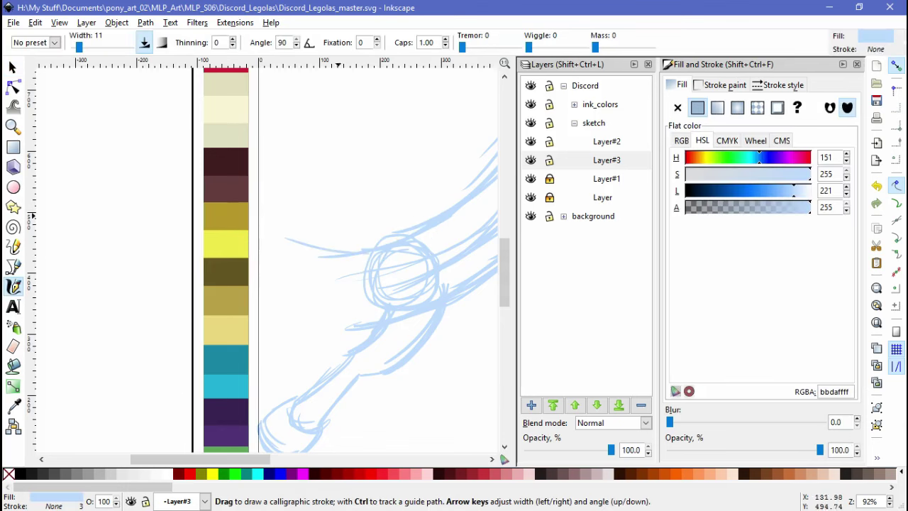
pyautogui.moveTo(341, 229); pyautogui.dragTo(252, 248)
pyautogui.moveTo(216, 137)
pyautogui.mouseDown()
pyautogui.moveTo(224, 213)
pyautogui.moveTo(249, 238)
pyautogui.mouseUp()
pyautogui.moveTo(355, 323)
pyautogui.mouseDown()
pyautogui.moveTo(291, 322)
pyautogui.moveTo(234, 298)
pyautogui.moveTo(188, 231)
pyautogui.mouseUp()
pyautogui.moveTo(176, 141)
pyautogui.mouseDown()
pyautogui.moveTo(185, 238)
pyautogui.moveTo(197, 250)
pyautogui.mouseUp()
pyautogui.moveTo(209, 241); pyautogui.dragTo(266, 288)
pyautogui.moveTo(206, 117)
pyautogui.mouseDown()
pyautogui.moveTo(193, 163)
pyautogui.moveTo(195, 225)
pyautogui.mouseUp()
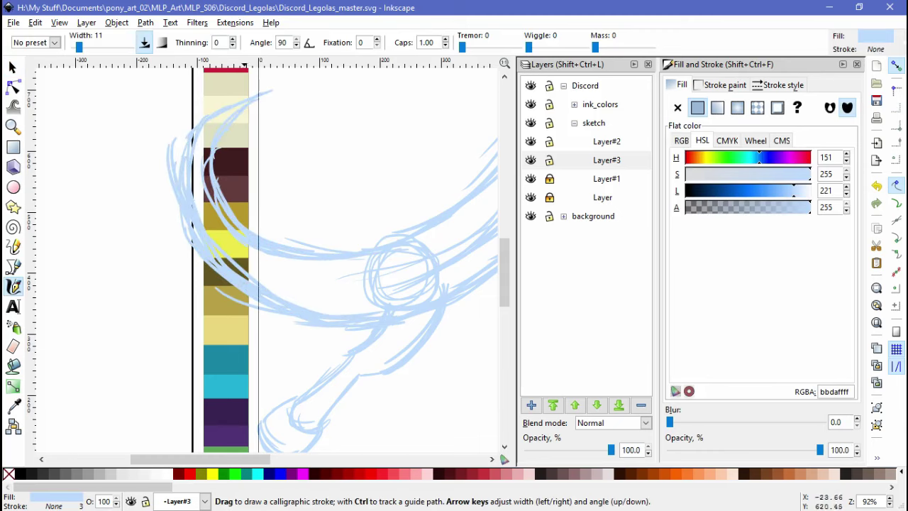
pyautogui.moveTo(245, 104); pyautogui.dragTo(214, 181)
# Pick out surplus tail strokes one by one and move them to the empty area outside the page
pyautogui.press('s')
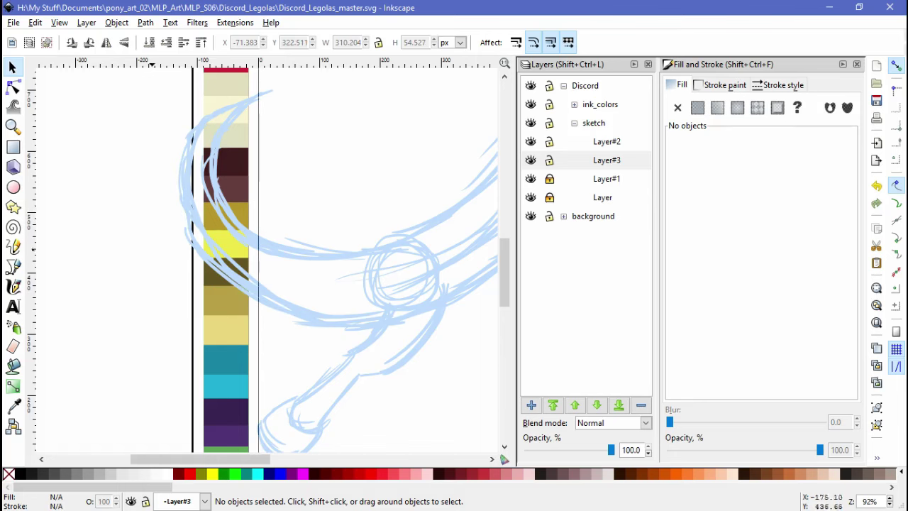
pyautogui.press('Tab')
pyautogui.press('Tab')
pyautogui.press('Tab')
pyautogui.press('Tab')
pyautogui.press('Tab')
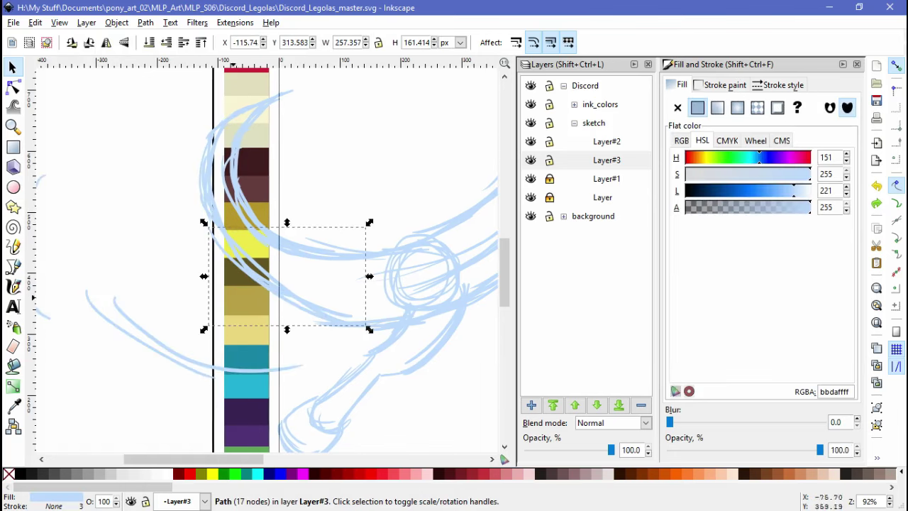
pyautogui.press('Tab')
pyautogui.press('Tab')
pyautogui.press('Tab')
pyautogui.press('Tab')
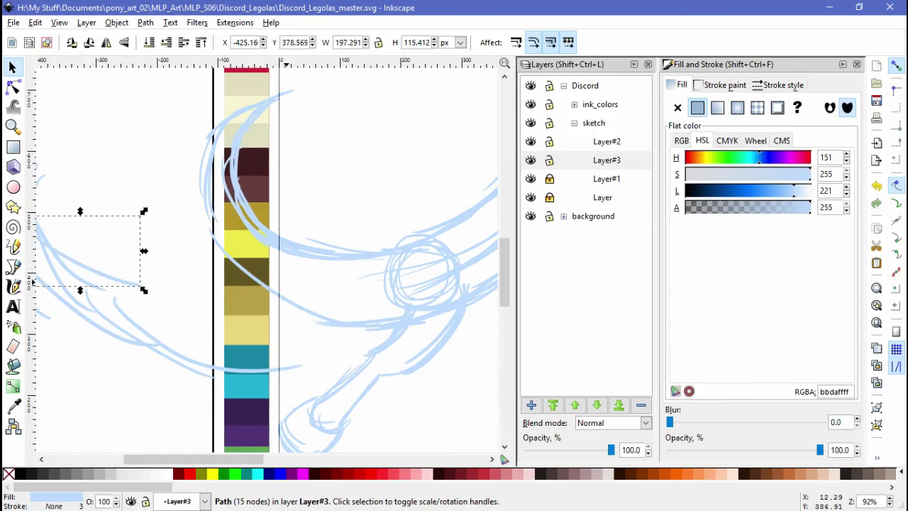
# Delete all the surplus strokes set aside outside the page
pyautogui.press('Escape')
pyautogui.hscroll(-5, 269, 312)
pyautogui.moveTo(77, 121); pyautogui.dragTo(290, 314)
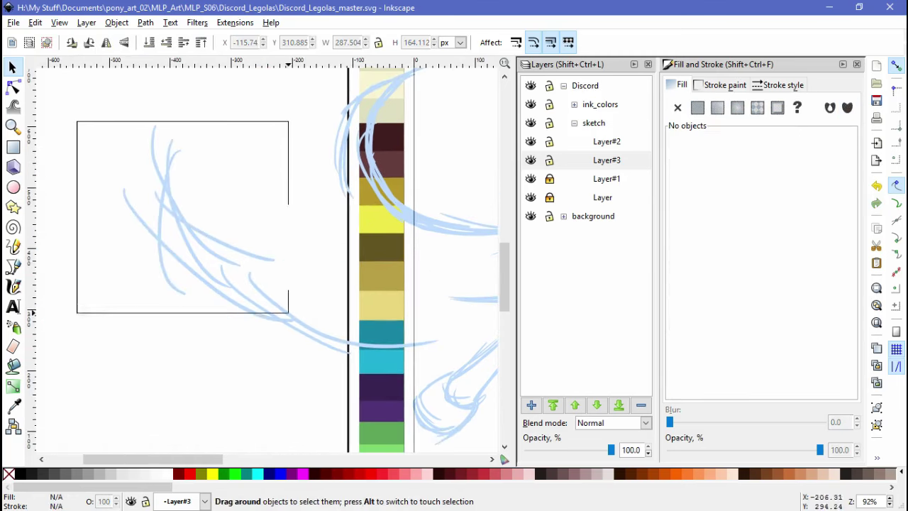
pyautogui.press('Delete')
pyautogui.press('Delete')
pyautogui.moveTo(283, 248); pyautogui.dragTo(143, 307)
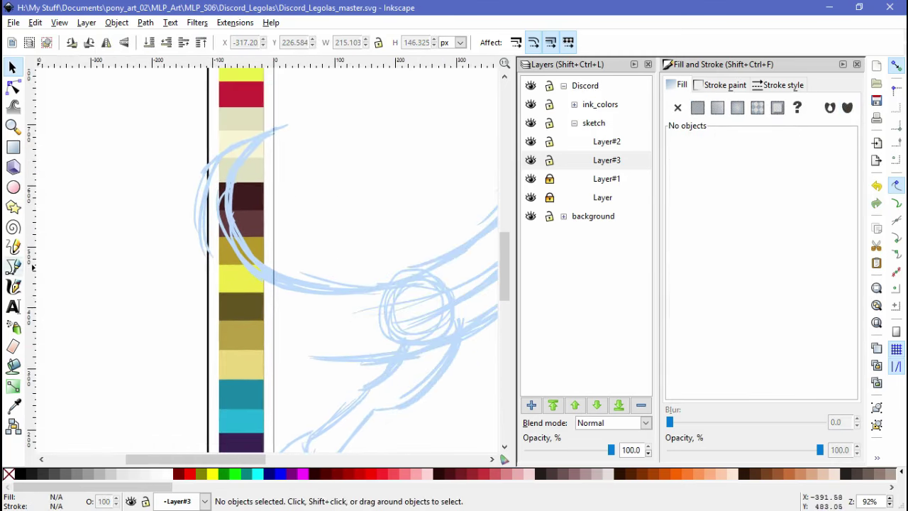
# Redraw the tail's lower outer contour with the Calligraphy tool to close the gap between the curl and the hip
pyautogui.click(13, 286)
pyautogui.moveTo(228, 280); pyautogui.dragTo(263, 320)
pyautogui.moveTo(205, 245); pyautogui.dragTo(222, 291)
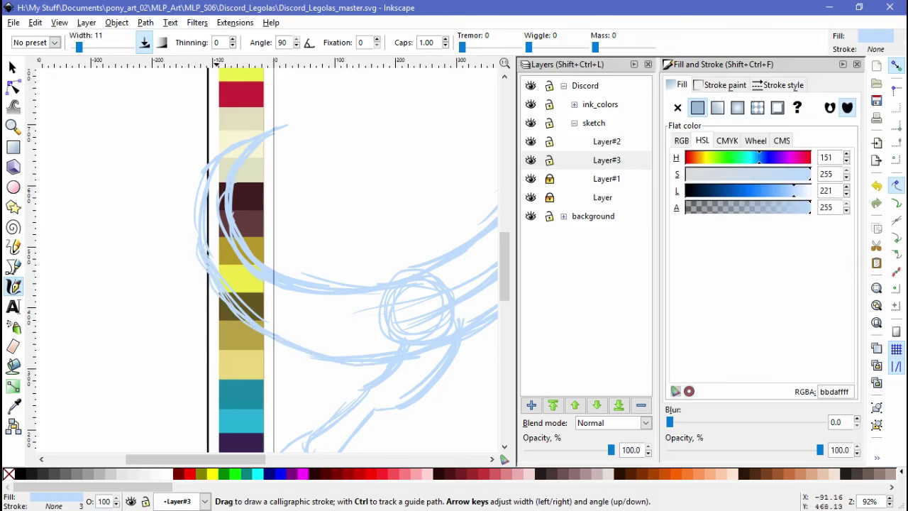
# Sketch the two neck contours rising from both sides of the chest circle and curving toward the top of the page
pyautogui.moveTo(447, 287)
pyautogui.mouseDown()
pyautogui.moveTo(291, 383)
pyautogui.moveTo(342, 308)
pyautogui.moveTo(271, 354)
pyautogui.moveTo(297, 283)
pyautogui.moveTo(426, 234)
pyautogui.mouseUp()
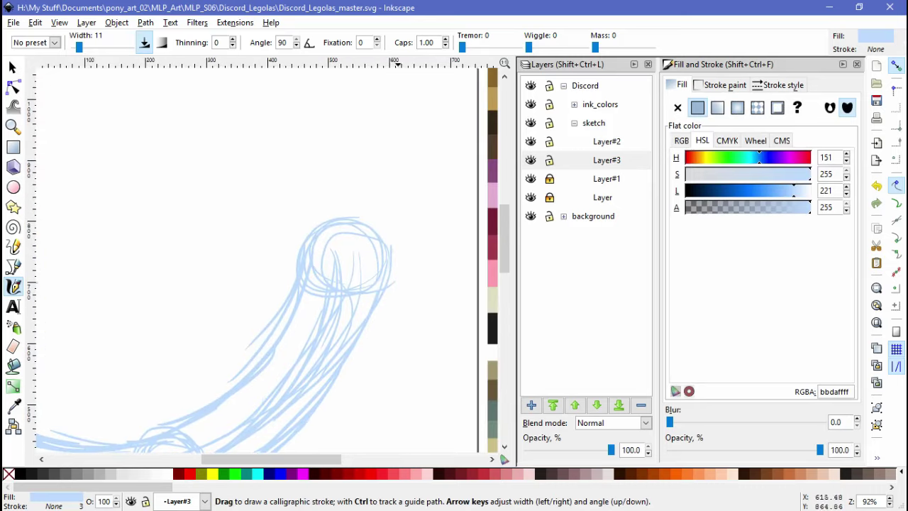
pyautogui.moveTo(343, 115); pyautogui.dragTo(386, 227)
pyautogui.scroll(3, 387, 234)
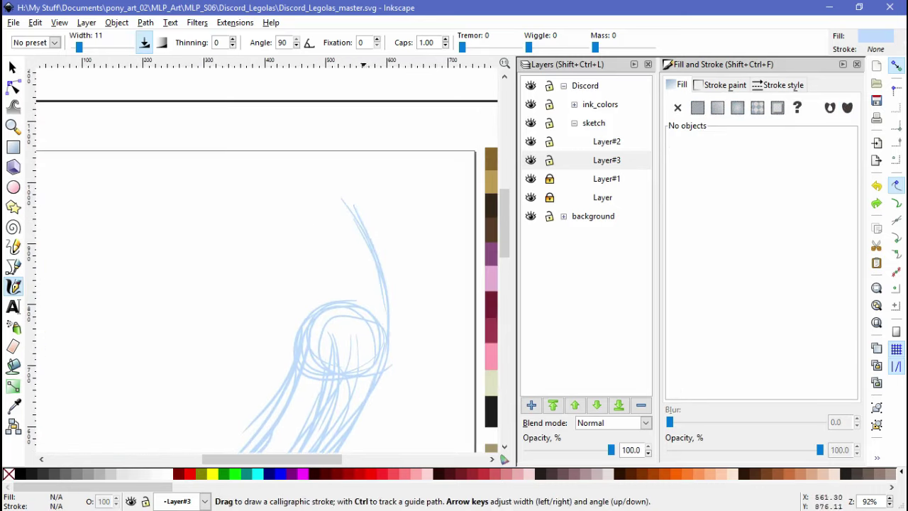
pyautogui.moveTo(384, 305); pyautogui.dragTo(386, 332)
pyautogui.moveTo(276, 217); pyautogui.dragTo(298, 340)
pyautogui.scroll(-2, 288, 323)
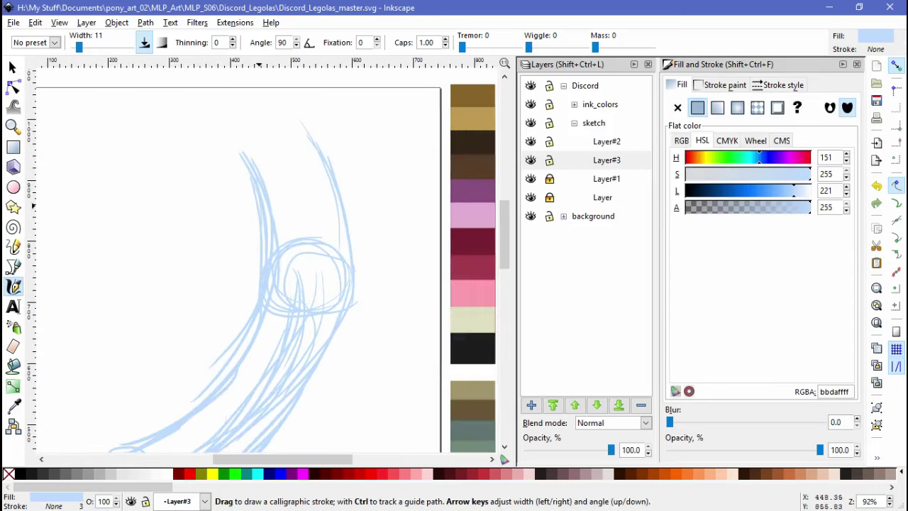
pyautogui.moveTo(296, 119); pyautogui.dragTo(319, 164)
pyautogui.scroll(1, 249, 152)
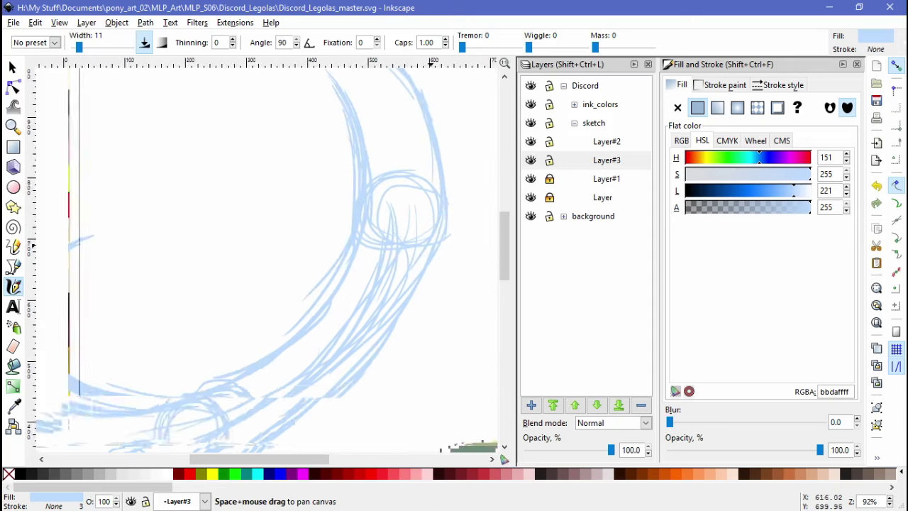
pyautogui.moveTo(248, 152); pyautogui.dragTo(333, 83)
pyautogui.scroll(-3, 291, 269)
pyautogui.hscroll(-2, 291, 269)
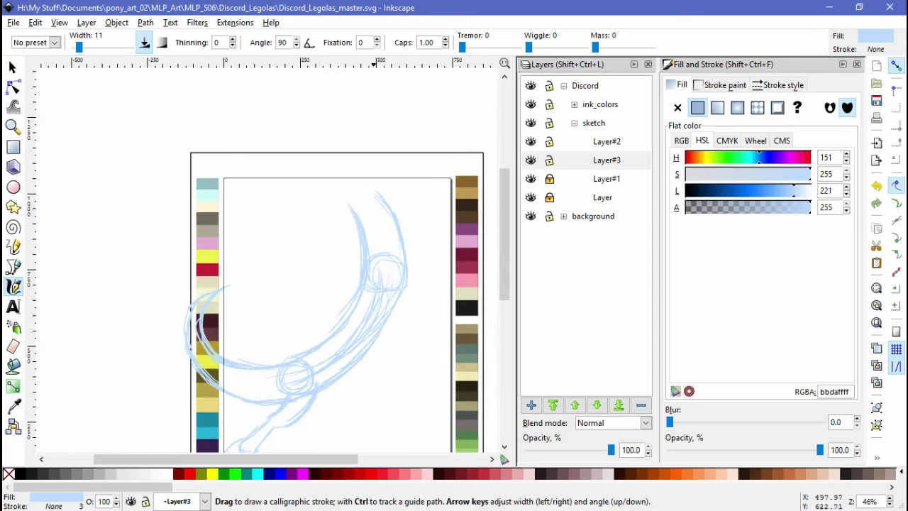
# Add a new sketch layer above Layer#2 for the arm construction
pyautogui.click(606, 141)
pyautogui.hotkey('shift', 'ctrl', 'n')
pyautogui.press('Return')
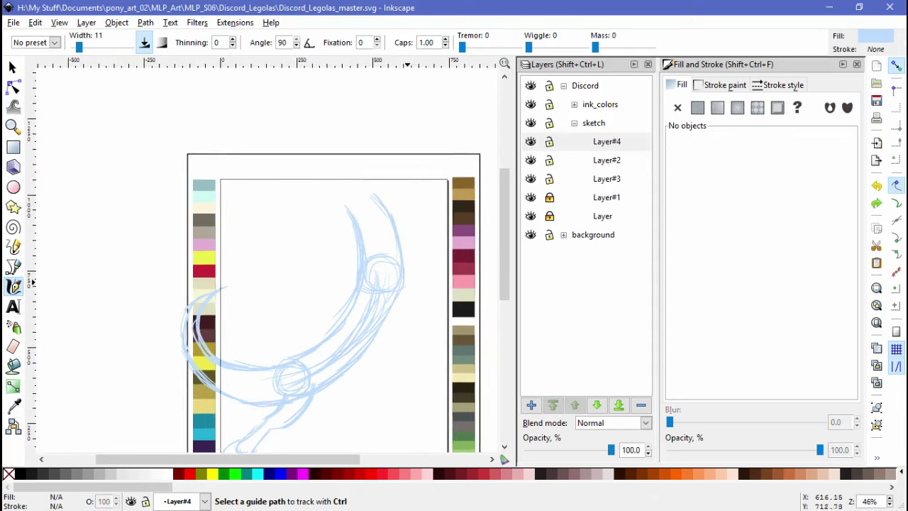
# Sketch three small joint circles for an arm: one on the chest circle's outer edge, one beyond it and one on the neck
pyautogui.scroll(1, 269, 284)
pyautogui.moveTo(270, 284); pyautogui.dragTo(251, 305)
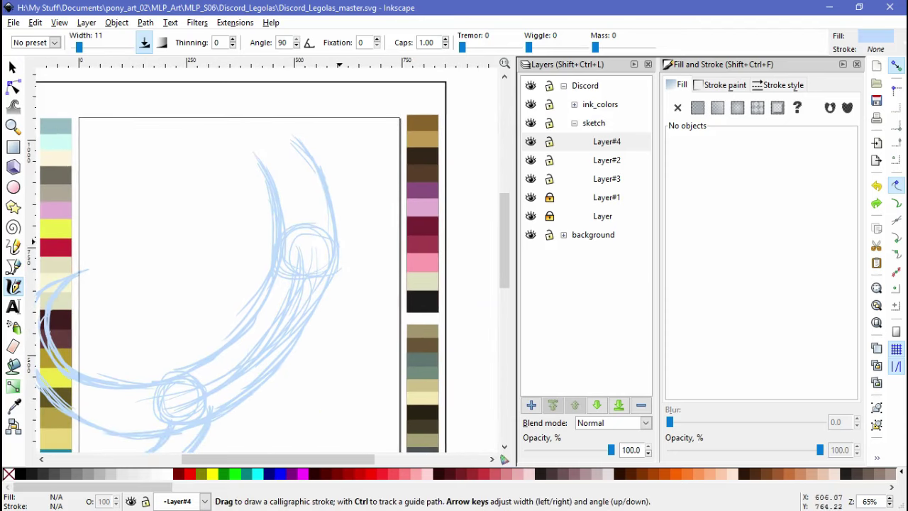
pyautogui.moveTo(335, 232); pyautogui.dragTo(332, 236)
pyautogui.moveTo(375, 204)
pyautogui.mouseDown()
pyautogui.moveTo(383, 229)
pyautogui.moveTo(373, 206)
pyautogui.mouseUp()
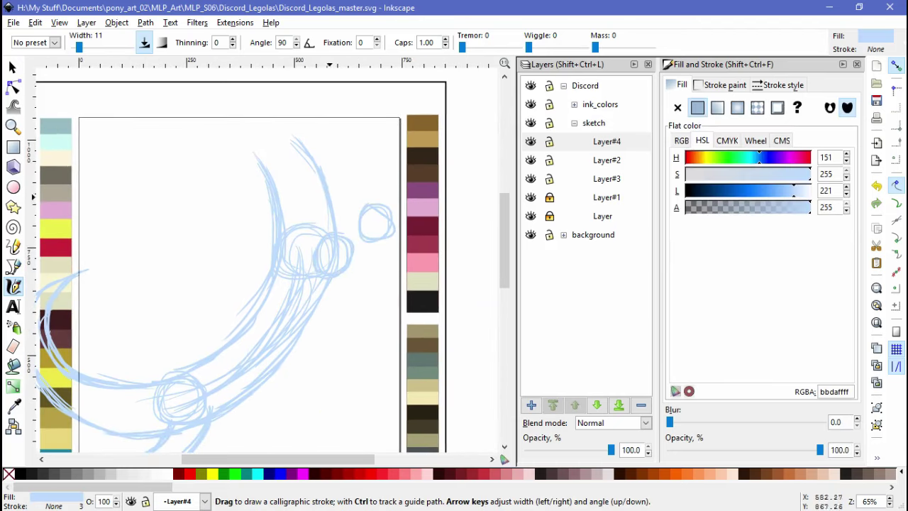
pyautogui.moveTo(313, 193); pyautogui.dragTo(312, 222)
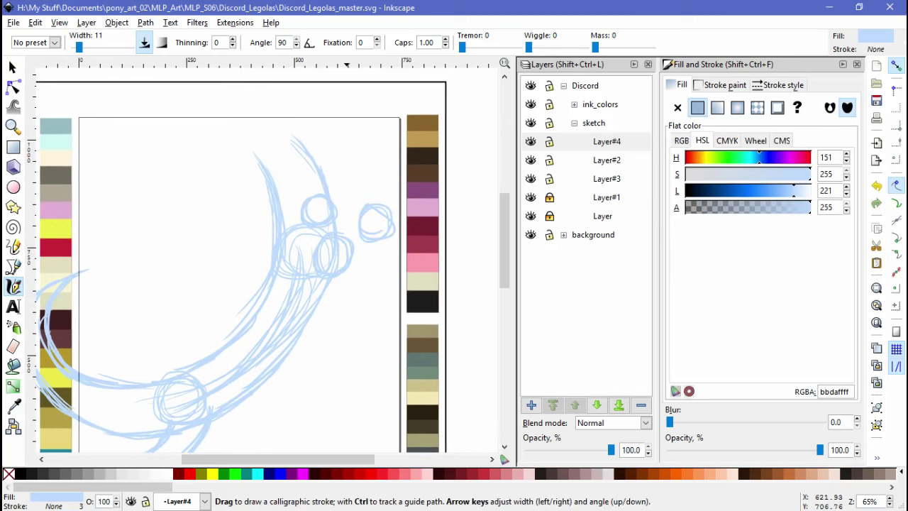
# Lock Layer#3 and Layer#2 and make Layer#4 the active layer
pyautogui.press('s')
pyautogui.click(270, 212)
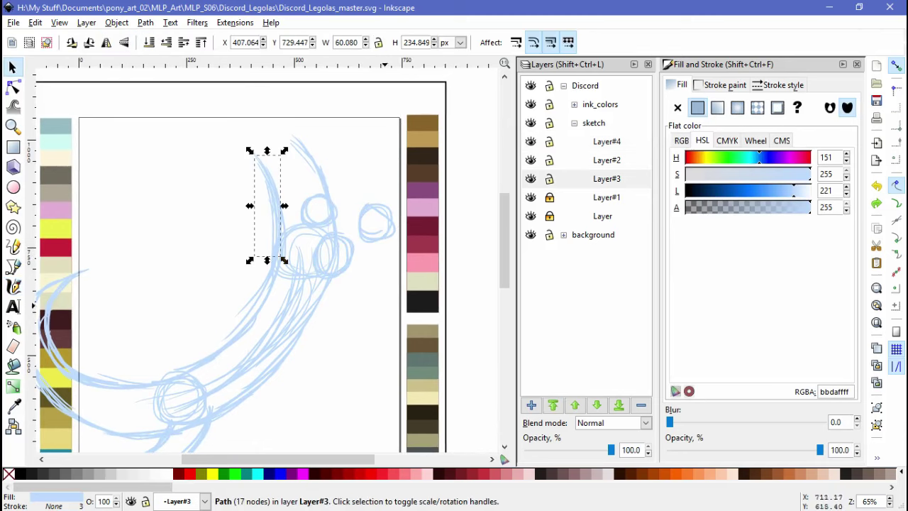
pyautogui.click(581, 179)
pyautogui.click(531, 161)
pyautogui.click(549, 160)
pyautogui.click(606, 141)
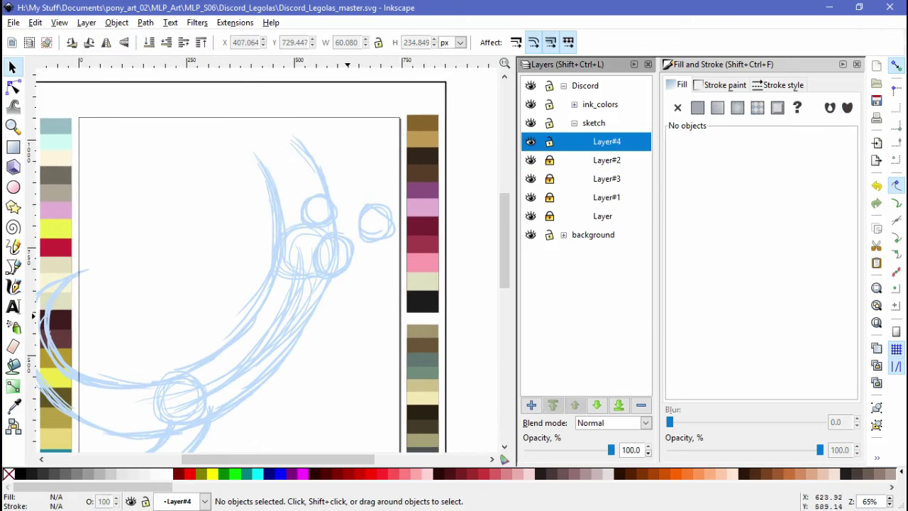
# Select the three arm joint circles and move them to the page's empty upper-left corner
pyautogui.hotkey('ctrl', 'a')
pyautogui.moveTo(267, 160); pyautogui.dragTo(425, 298)
pyautogui.moveTo(302, 258); pyautogui.dragTo(70, 219)
# Sketch a new small shoulder circle on the chest circle's outer edge and a second joint circle on the chest's opposite side
pyautogui.press('c')
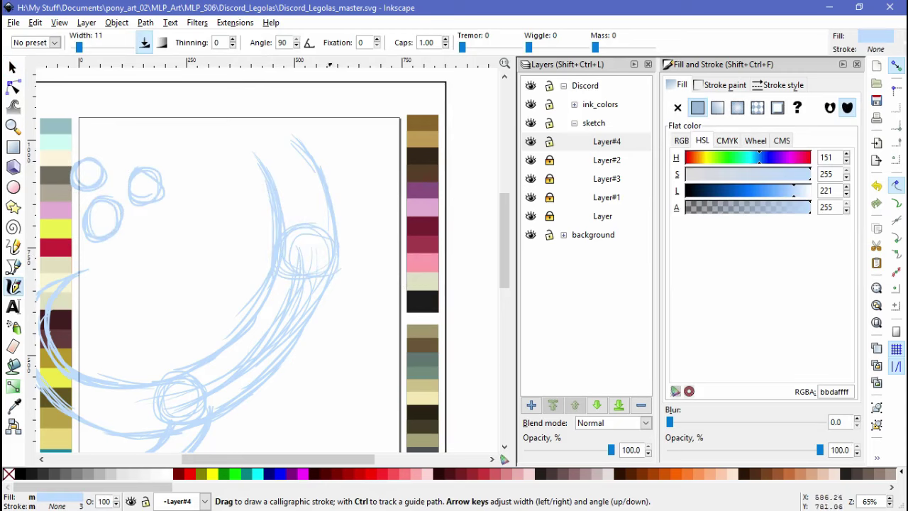
pyautogui.moveTo(346, 231); pyautogui.dragTo(328, 260)
pyautogui.moveTo(334, 227); pyautogui.dragTo(349, 238)
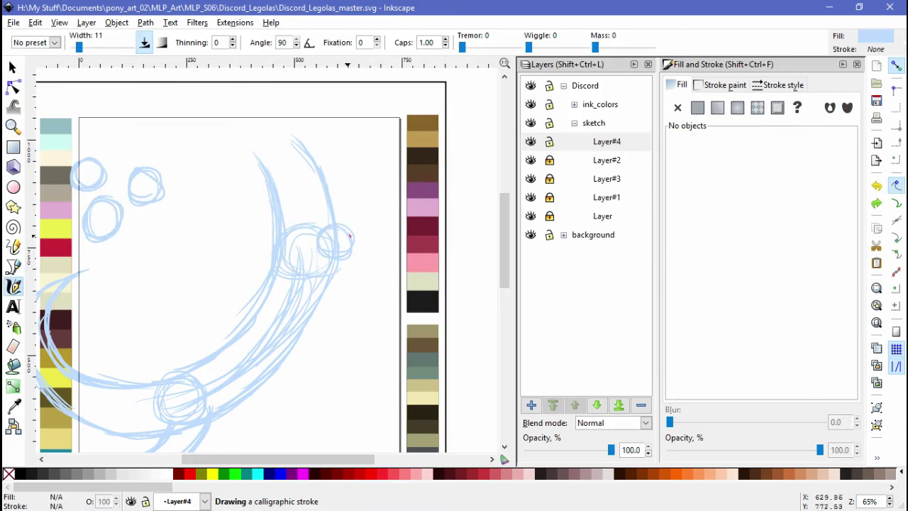
pyautogui.moveTo(232, 222)
pyautogui.mouseDown()
pyautogui.moveTo(234, 258)
pyautogui.moveTo(228, 221)
pyautogui.moveTo(215, 241)
pyautogui.mouseUp()
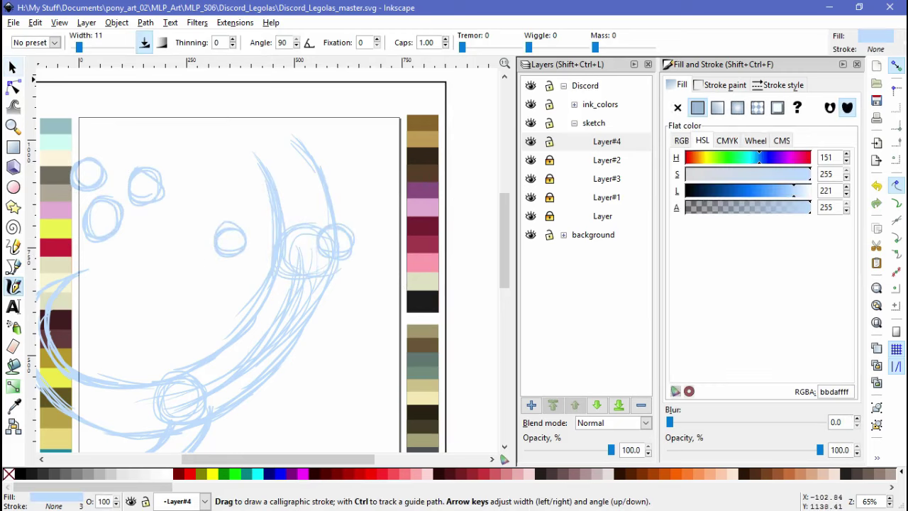
# Delete the three old joint circles parked in the page's upper-left corner
pyautogui.press('s')
pyautogui.click(107, 202)
pyautogui.press('Delete')
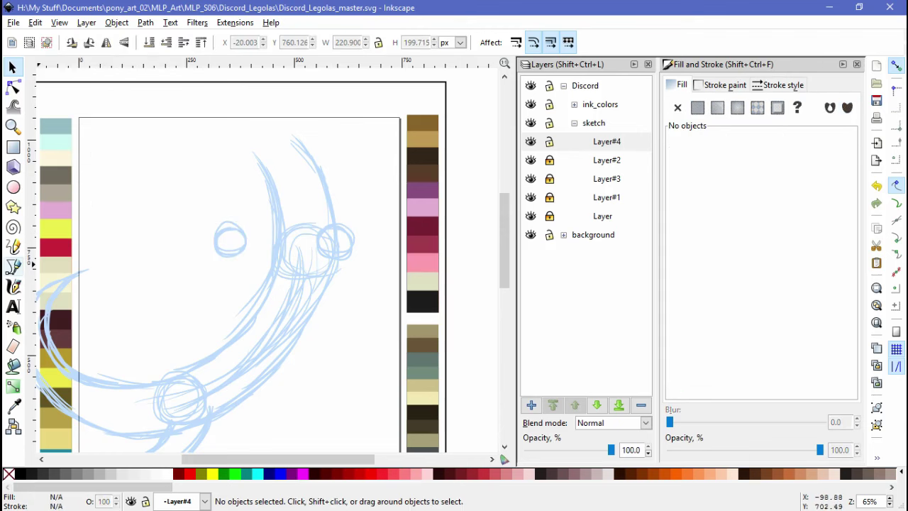
# Move the detached arm joint circle farther left, away from the chest circle
pyautogui.press('c')
pyautogui.scroll(1, 317, 263)
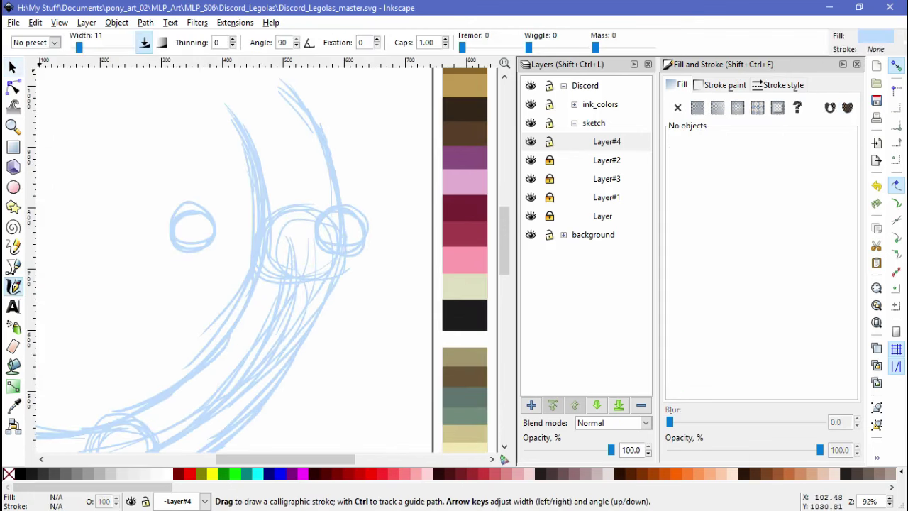
pyautogui.press('s')
pyautogui.click(195, 243)
pyautogui.hotkey('shift', 'Left')
pyautogui.hotkey('shift', 'Left')
pyautogui.hotkey('shift', 'Left')
pyautogui.press('c')
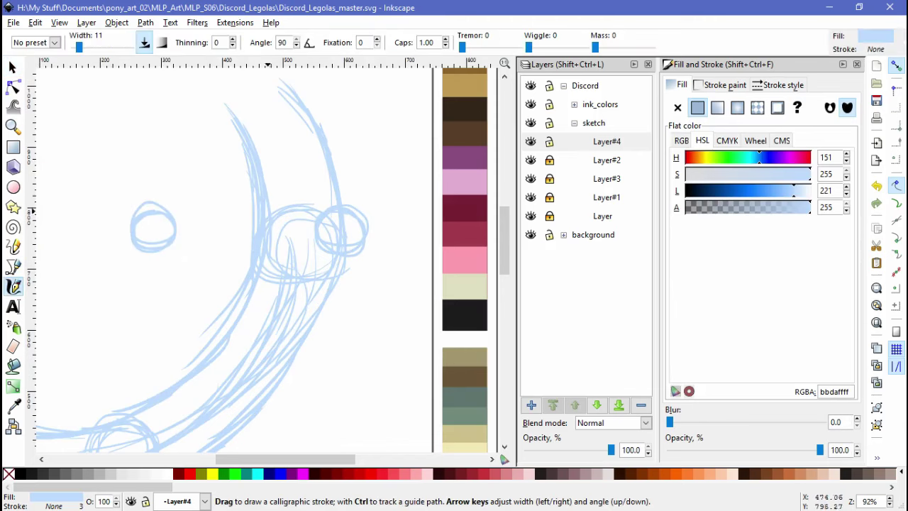
pyautogui.moveTo(374, 181)
pyautogui.mouseDown()
pyautogui.moveTo(393, 213)
pyautogui.moveTo(362, 269)
pyautogui.mouseUp()
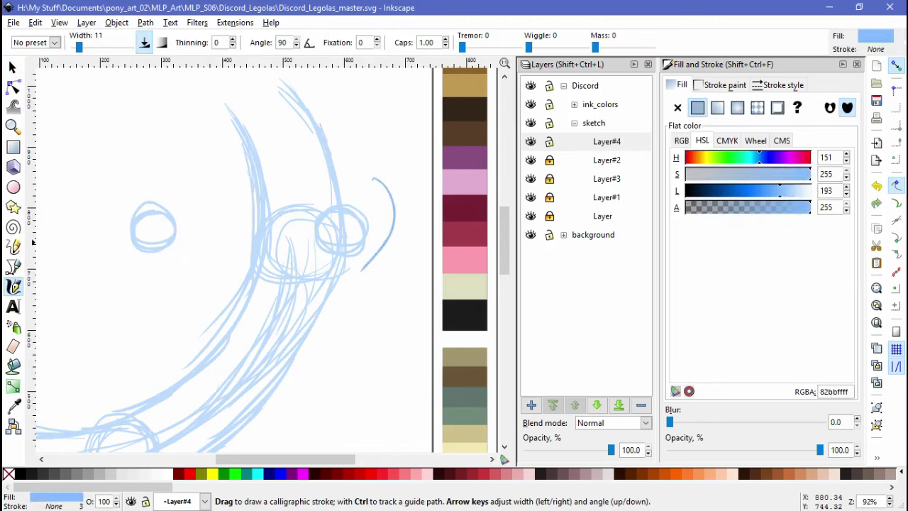
pyautogui.moveTo(376, 140)
pyautogui.mouseDown()
pyautogui.moveTo(355, 200)
pyautogui.moveTo(272, 216)
pyautogui.moveTo(267, 226)
pyautogui.mouseUp()
pyautogui.hotkey('ctrl', 'z')
pyautogui.hotkey('ctrl', 'z')
pyautogui.hotkey('ctrl', 'z')
# Sketch the arm's upper and lower contours on Layer#4 in darker blue, from the shoulder circle to the detached joint circle
pyautogui.moveTo(346, 209); pyautogui.dragTo(290, 254)
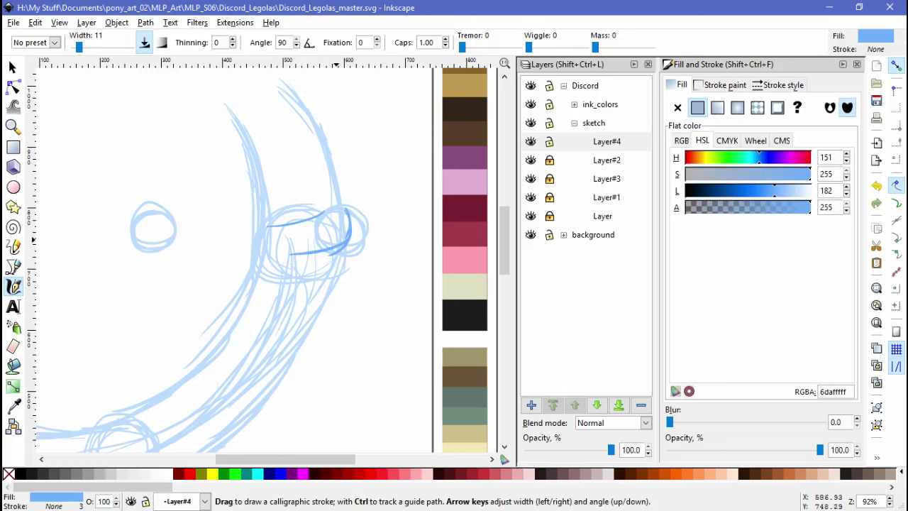
pyautogui.moveTo(323, 211); pyautogui.dragTo(245, 231)
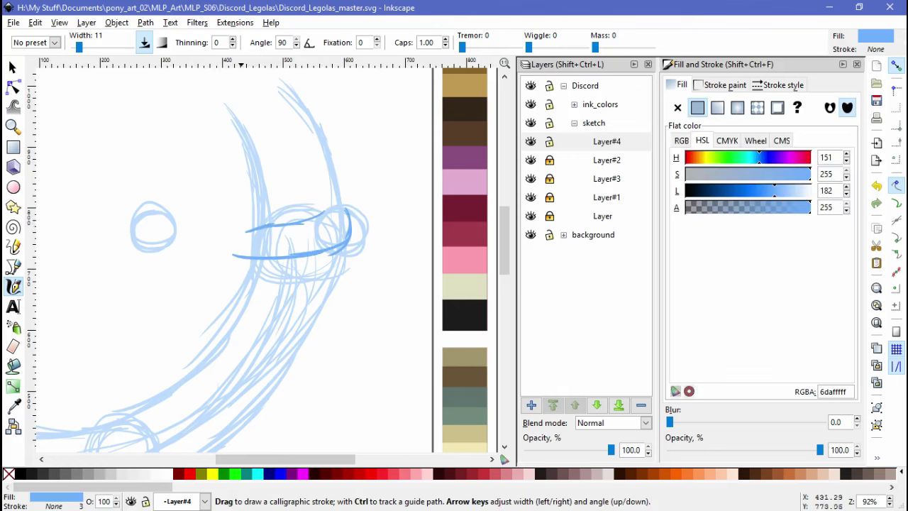
pyautogui.moveTo(235, 253); pyautogui.dragTo(140, 237)
pyautogui.moveTo(203, 245); pyautogui.dragTo(142, 234)
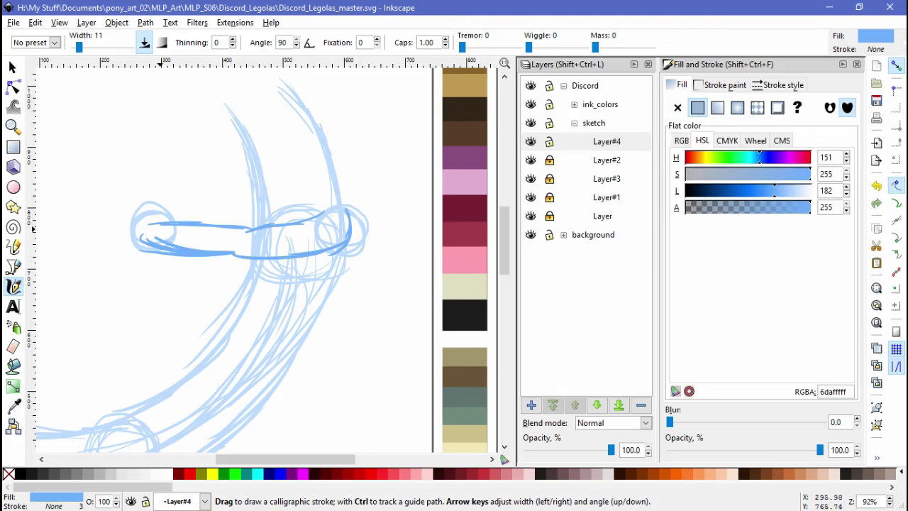
pyautogui.moveTo(231, 255); pyautogui.dragTo(356, 218)
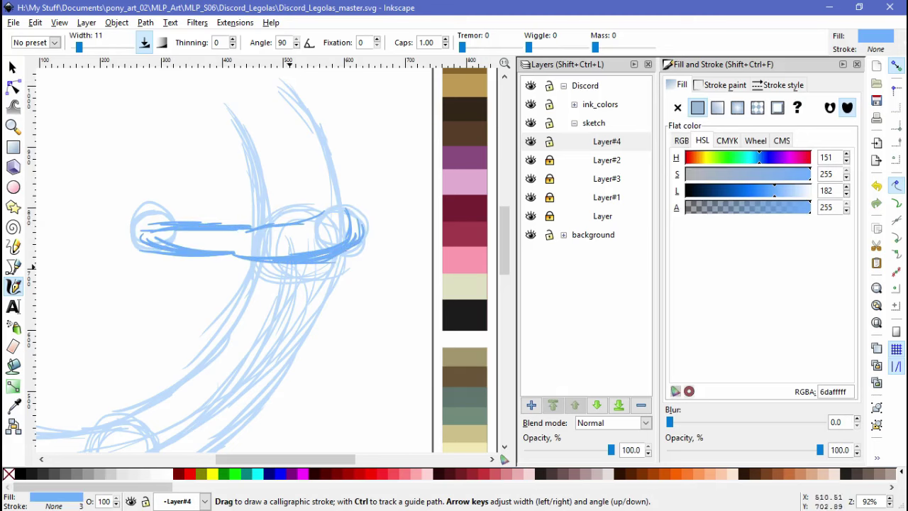
# Undo all the darker blue arm strokes on Layer#4, keeping only the light blue joint circles
pyautogui.press('space')
pyautogui.hotkey('ctrl', 'a')
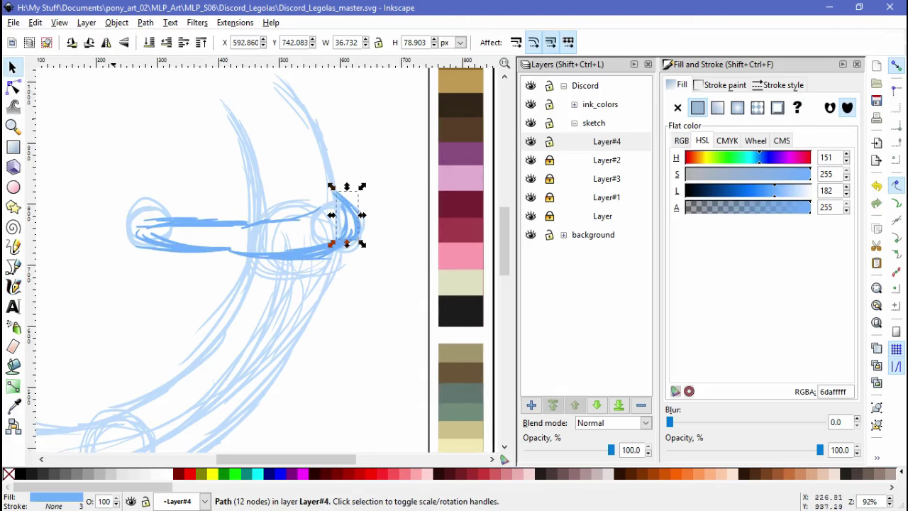
pyautogui.press('Escape')
pyautogui.hotkey('ctrl', 'z')
pyautogui.hotkey('ctrl', 'z')
pyautogui.hotkey('ctrl', 'z')
pyautogui.hotkey('ctrl', 'z')
pyautogui.hotkey('ctrl', 'z')
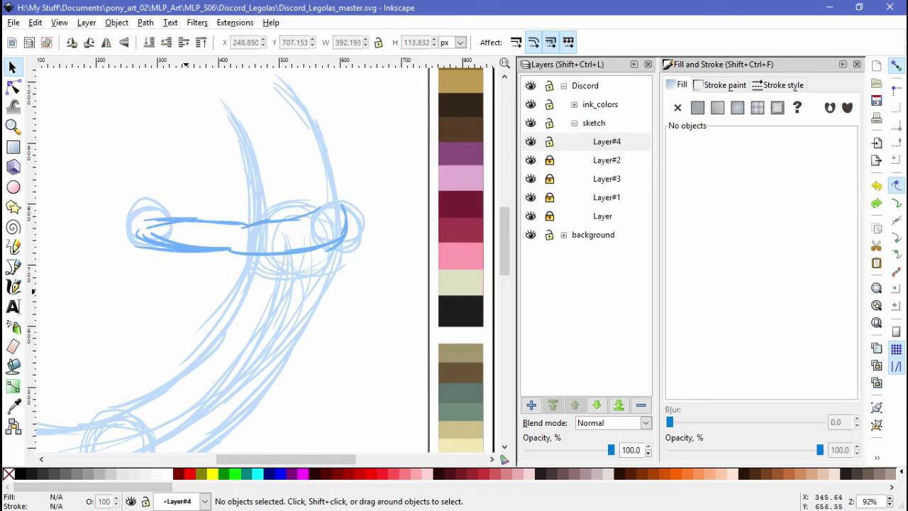
pyautogui.hotkey('ctrl', 'z')
pyautogui.hotkey('ctrl', 'z')
pyautogui.hotkey('ctrl', 'z')
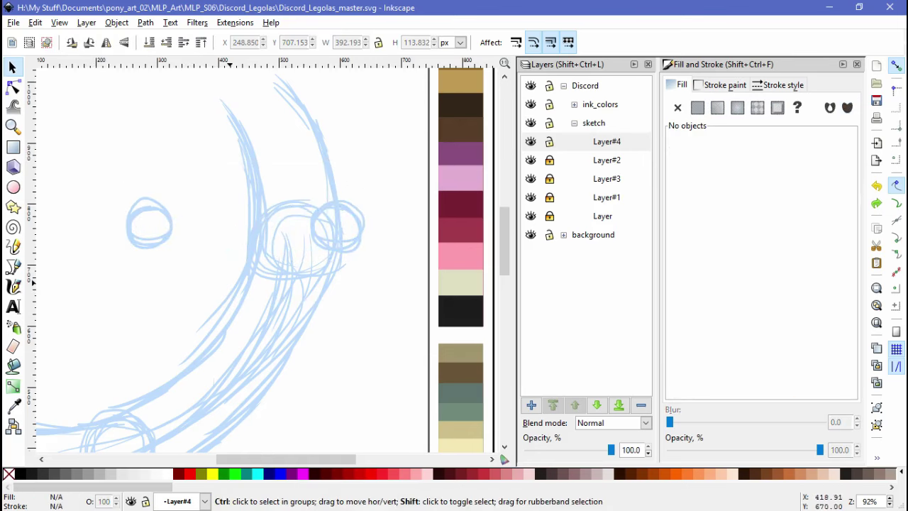
# Add a new sketch layer above Layer#4 for the arm and lock Layer#4
pyautogui.hotkey('ctrl', 'shift', 'n')
pyautogui.press('Return')
pyautogui.press('c')
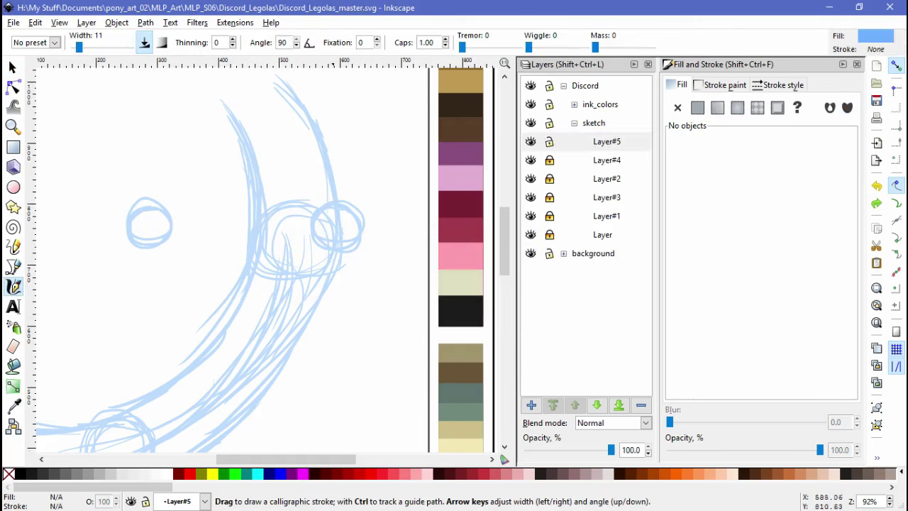
# Sketch the arm's two contour lines in blue on Layer#5, from the shoulder circle past the detached joint circle
pyautogui.moveTo(339, 201)
pyautogui.mouseDown()
pyautogui.moveTo(349, 215)
pyautogui.moveTo(295, 242)
pyautogui.mouseUp()
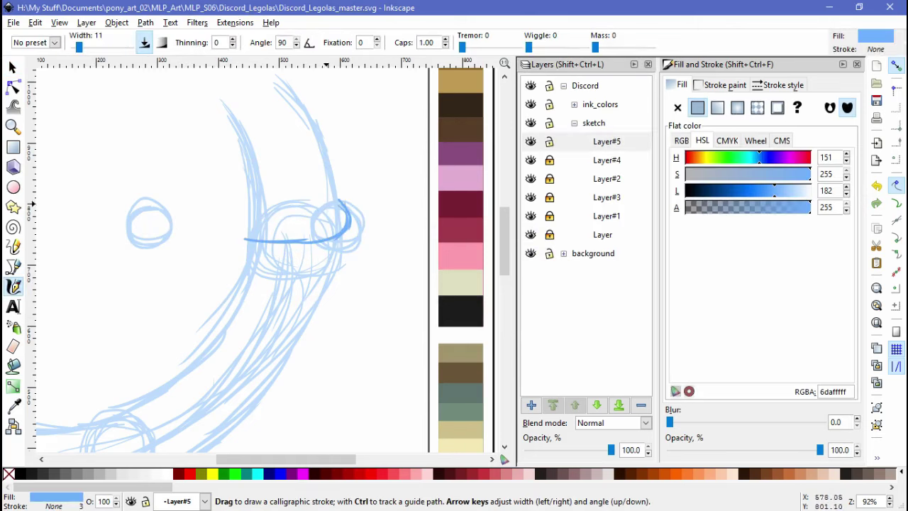
pyautogui.moveTo(339, 200); pyautogui.dragTo(241, 216)
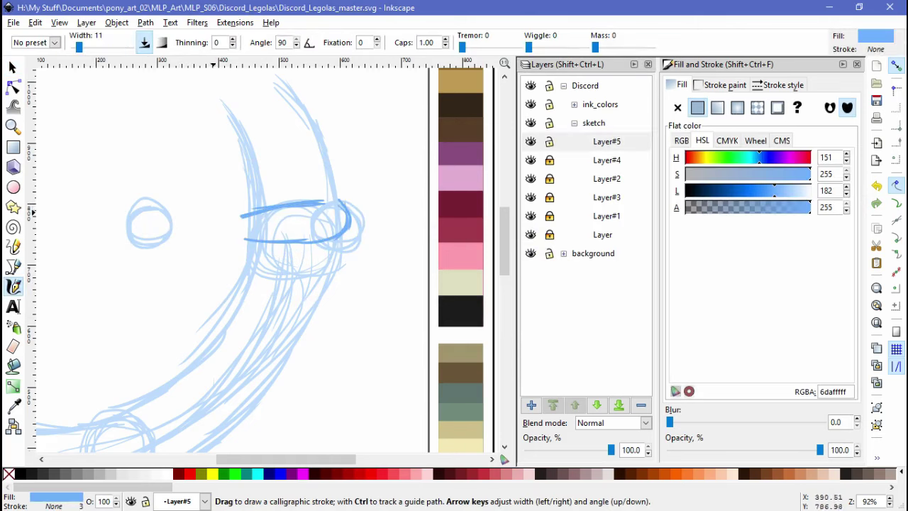
pyautogui.moveTo(241, 215); pyautogui.dragTo(131, 213)
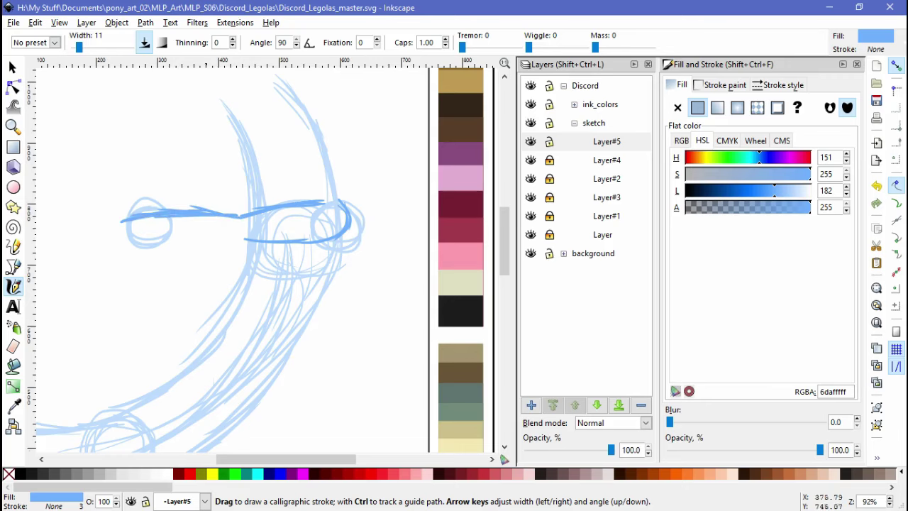
pyautogui.moveTo(245, 240)
pyautogui.mouseDown()
pyautogui.moveTo(163, 242)
pyautogui.moveTo(118, 230)
pyautogui.mouseUp()
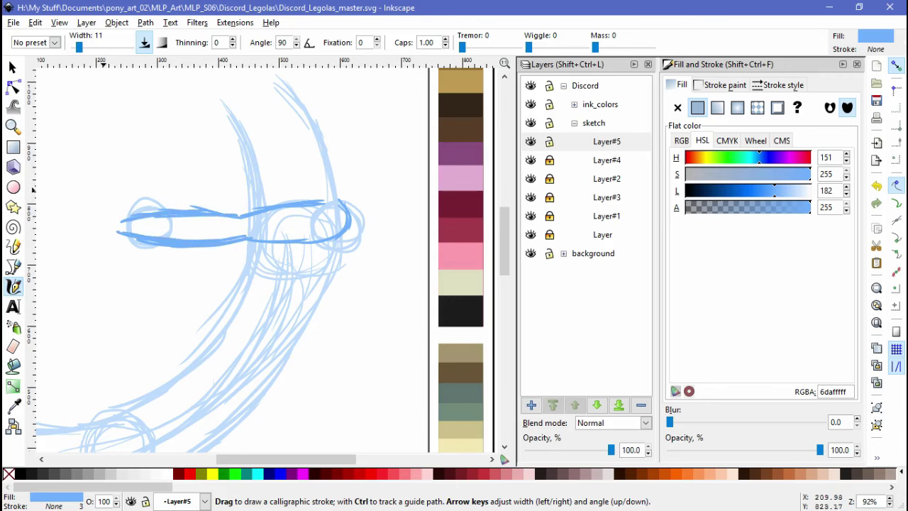
# Lower the arm outline over the joint circles and shorten its forearm part to end at the detached circle
pyautogui.press('s')
pyautogui.hotkey('ctrl', 'a')
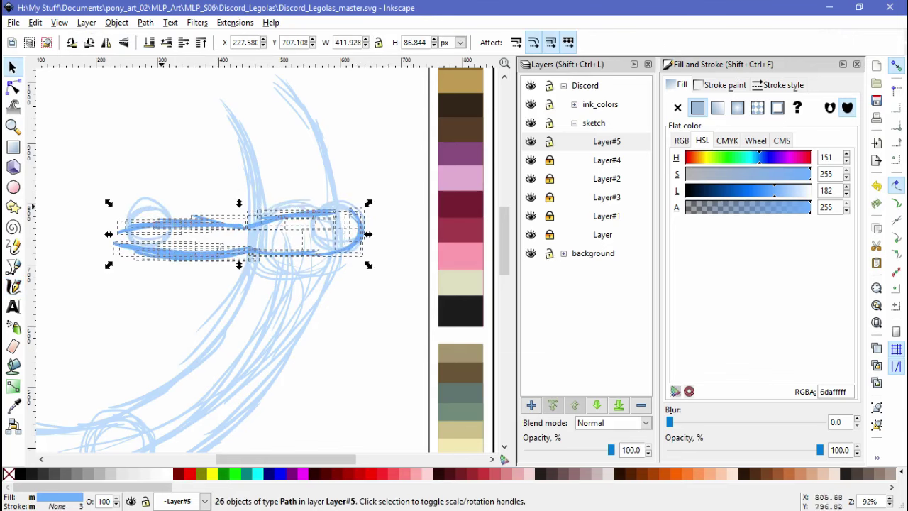
pyautogui.press('Escape')
pyautogui.moveTo(86, 182); pyautogui.dragTo(259, 300)
pyautogui.moveTo(114, 238); pyautogui.dragTo(128, 238)
pyautogui.press('Escape')
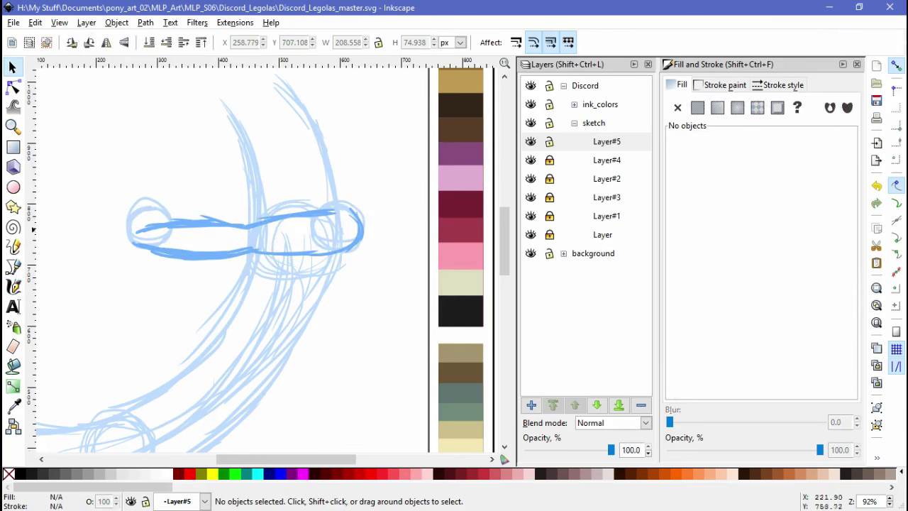
# Sketch an open hand with separate fingers and a short thumb stroke extending left from the detached joint circle
pyautogui.press('c')
pyautogui.scroll(2, 116, 230)
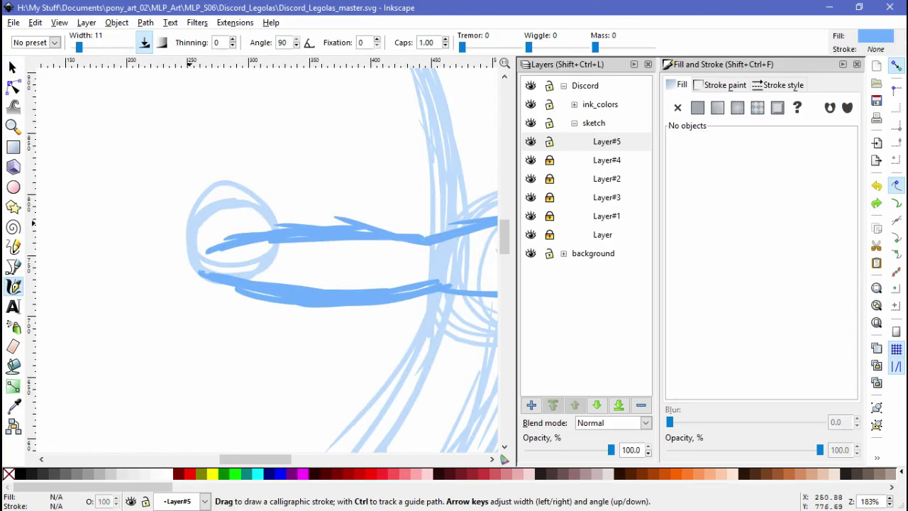
pyautogui.moveTo(193, 239)
pyautogui.mouseDown()
pyautogui.moveTo(103, 238)
pyautogui.moveTo(129, 261)
pyautogui.moveTo(187, 268)
pyautogui.moveTo(137, 267)
pyautogui.moveTo(181, 285)
pyautogui.moveTo(251, 288)
pyautogui.moveTo(127, 315)
pyautogui.mouseUp()
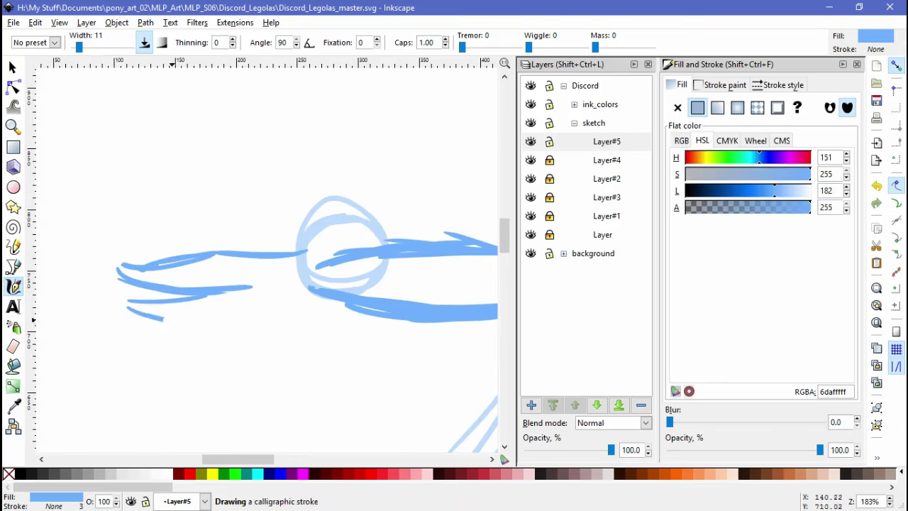
pyautogui.moveTo(236, 320)
pyautogui.mouseDown()
pyautogui.moveTo(120, 312)
pyautogui.moveTo(150, 354)
pyautogui.moveTo(368, 302)
pyautogui.mouseUp()
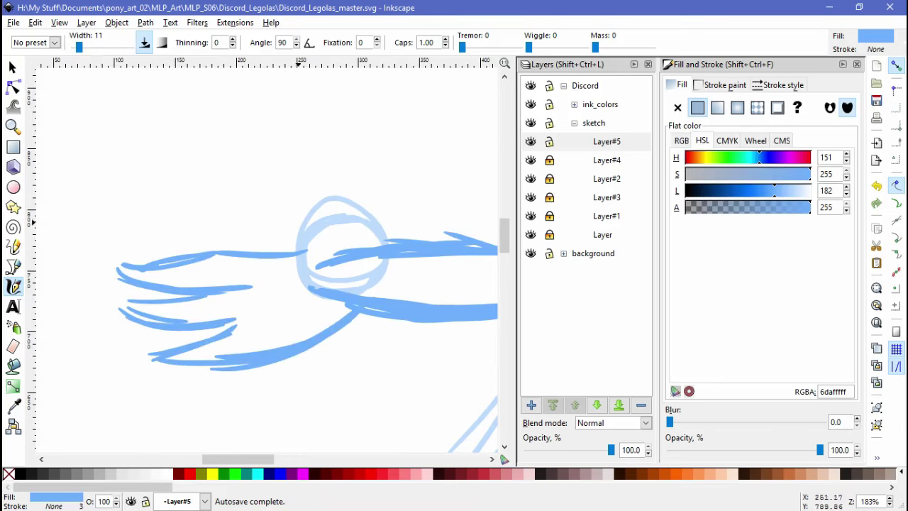
pyautogui.moveTo(279, 222); pyautogui.dragTo(339, 242)
pyautogui.scroll(-2, 266, 255)
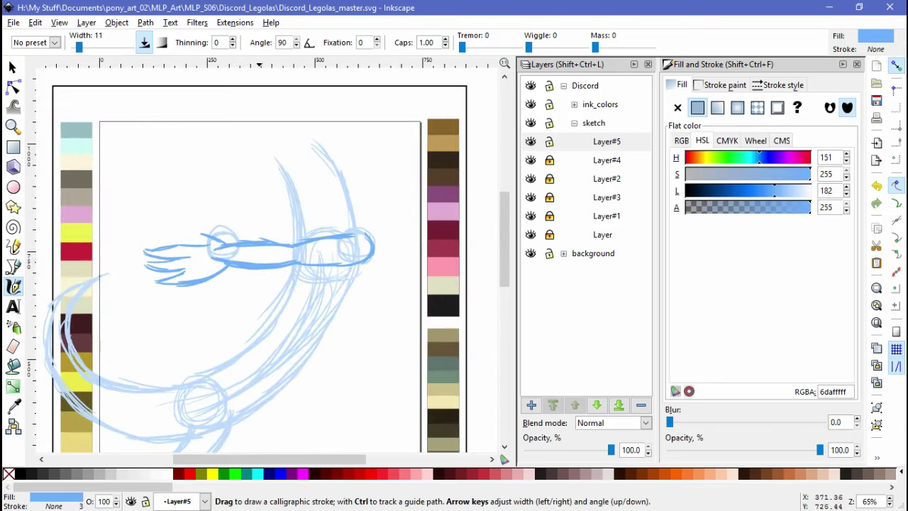
# Select only the hand strokes and scale them down slightly toward the wrist
pyautogui.press('s')
pyautogui.moveTo(117, 248); pyautogui.dragTo(262, 339)
pyautogui.moveTo(126, 331); pyautogui.dragTo(142, 328)
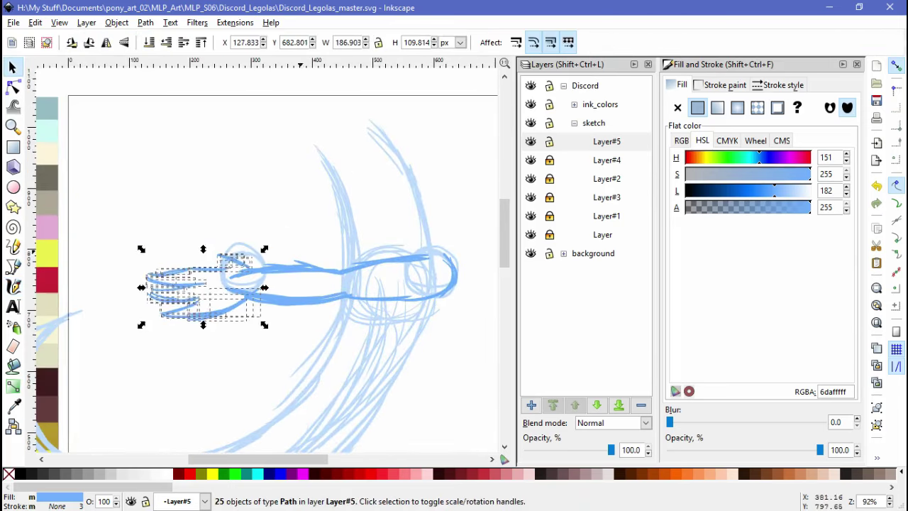
pyautogui.press('Escape')
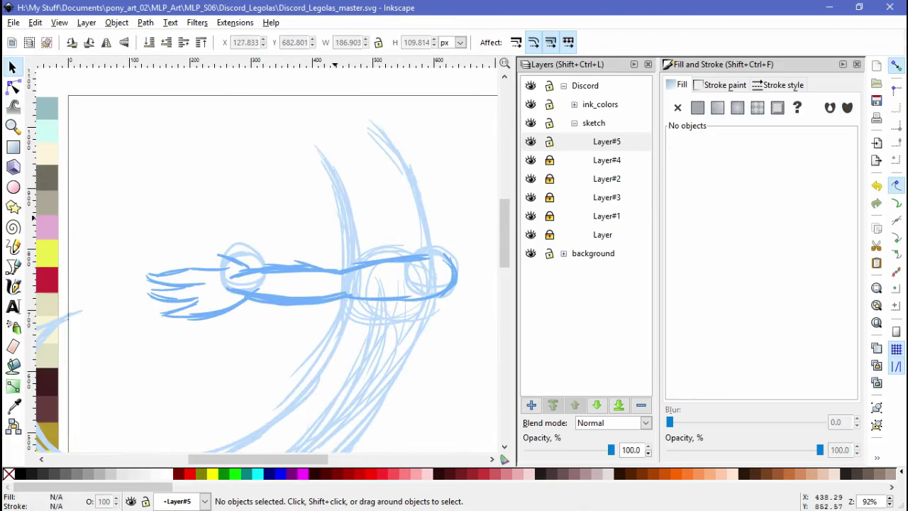
# Try to narrow the whole arm and hand sketch horizontally, and delete all of its strokes from Layer#5
pyautogui.moveTo(71, 186)
pyautogui.mouseDown()
pyautogui.moveTo(399, 329)
pyautogui.moveTo(468, 333)
pyautogui.mouseUp()
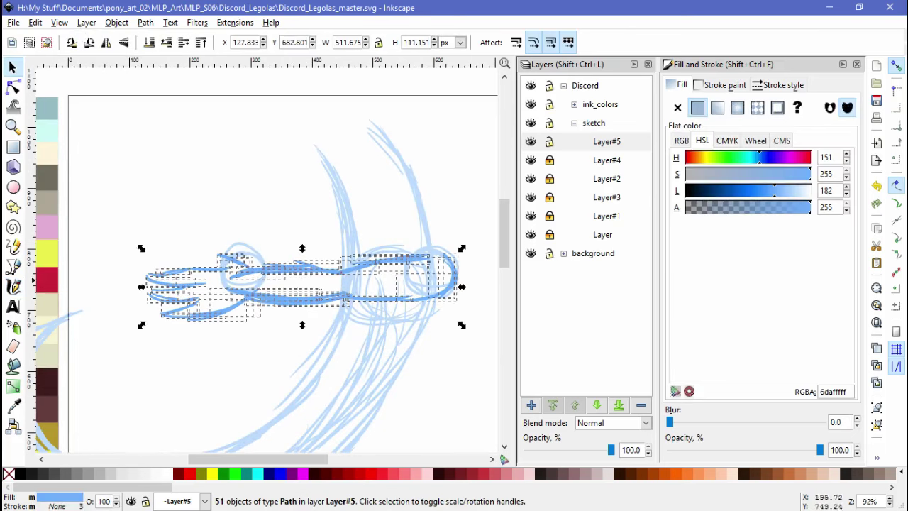
pyautogui.press('Escape')
pyautogui.hotkey('ctrl', 'a')
pyautogui.moveTo(141, 286); pyautogui.dragTo(179, 286)
pyautogui.press('Escape')
pyautogui.hotkey('ctrl', 'z')
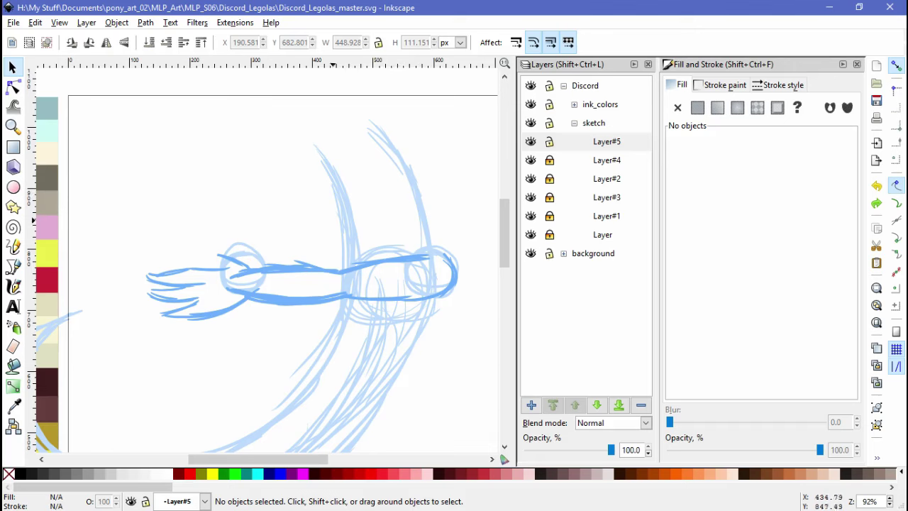
pyautogui.hotkey('ctrl', 'a')
pyautogui.press('Delete')
# Sketch three blue joint circles on Layer#5: one left of the neck, one over the shoulder and one inside the chest
pyautogui.press('c')
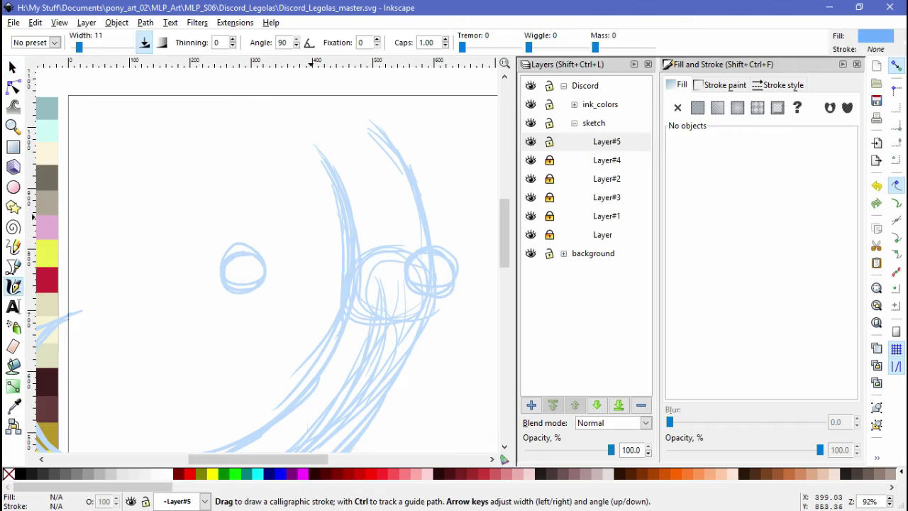
pyautogui.moveTo(321, 224); pyautogui.dragTo(333, 226)
pyautogui.moveTo(438, 252); pyautogui.dragTo(432, 271)
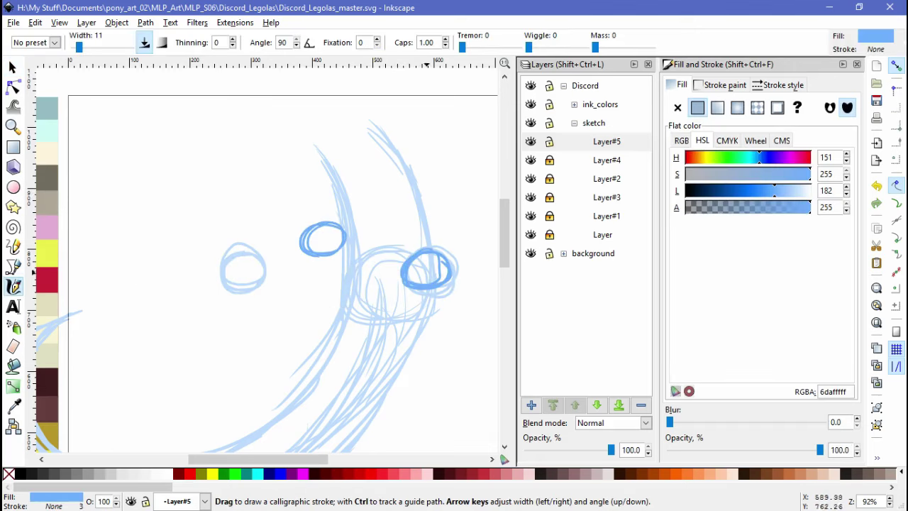
pyautogui.moveTo(397, 244); pyautogui.dragTo(405, 247)
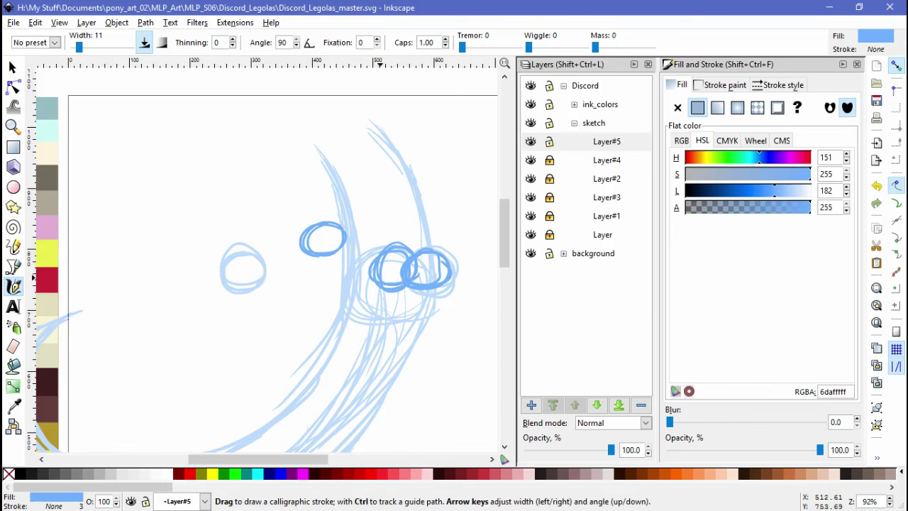
# Add a layer above Layer#5 and sketch a tapering, braid-like segmented shape about 38 by 97 px beneath the circle beside the neck
pyautogui.hotkey('ctrl', 'shift', 'n')
pyautogui.press('Return')
pyautogui.scroll(3, 411, 263)
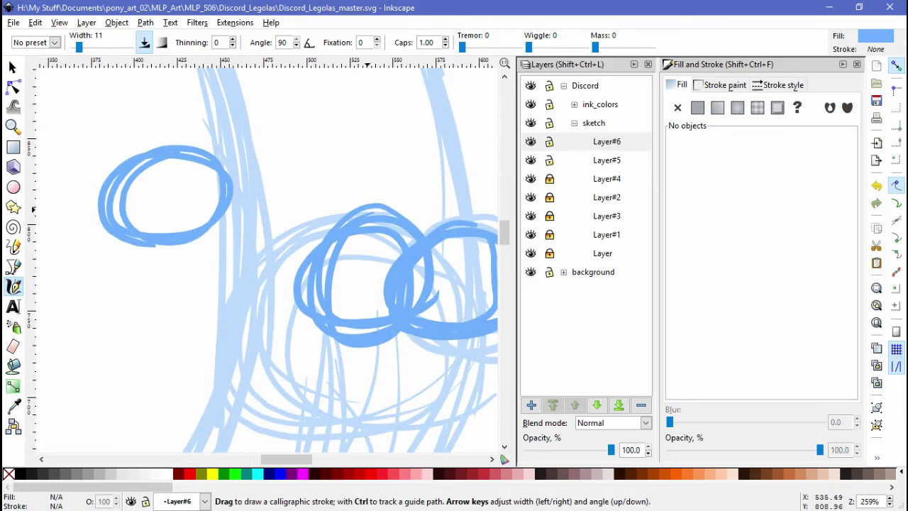
pyautogui.hscroll(-5, 263, 255)
pyautogui.moveTo(253, 256)
pyautogui.mouseDown()
pyautogui.moveTo(267, 260)
pyautogui.moveTo(249, 300)
pyautogui.mouseUp()
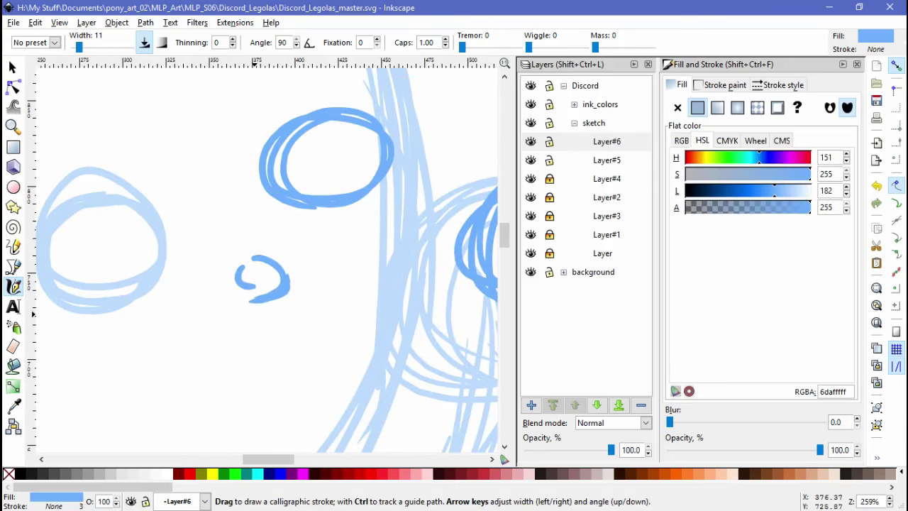
pyautogui.hotkey('ctrl', 'z')
pyautogui.moveTo(253, 256)
pyautogui.mouseDown()
pyautogui.moveTo(235, 273)
pyautogui.moveTo(239, 301)
pyautogui.moveTo(253, 344)
pyautogui.moveTo(273, 352)
pyautogui.moveTo(292, 306)
pyautogui.moveTo(302, 345)
pyautogui.moveTo(283, 355)
pyautogui.mouseUp()
pyautogui.scroll(-1, 292, 307)
pyautogui.moveTo(257, 325)
pyautogui.mouseDown()
pyautogui.moveTo(269, 394)
pyautogui.moveTo(272, 305)
pyautogui.mouseUp()
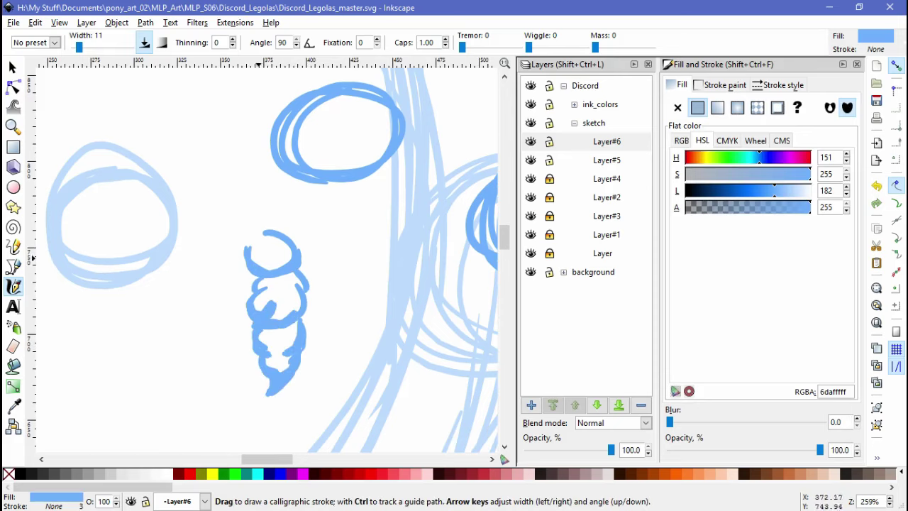
pyautogui.moveTo(262, 253); pyautogui.dragTo(254, 277)
# Recolour all strokes of the braid-like shape orange with hue 20 and group them
pyautogui.hscroll(3, 254, 277)
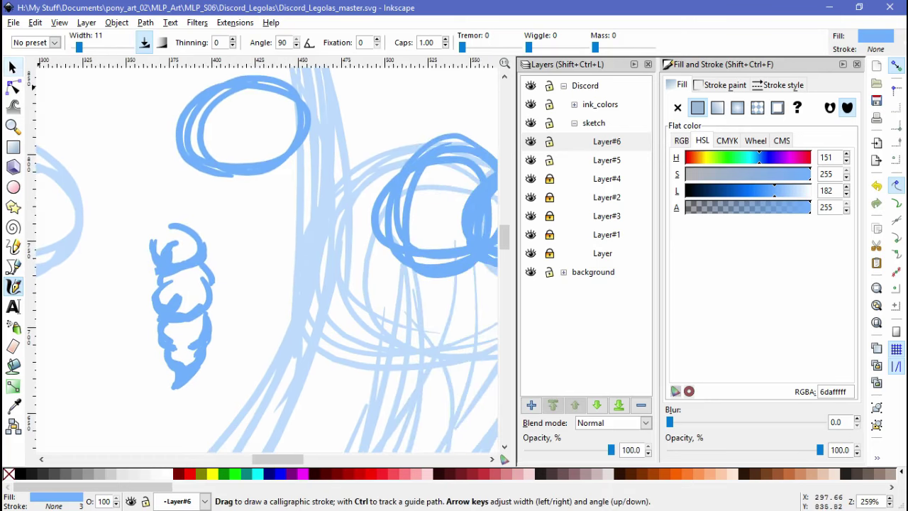
pyautogui.press('s')
pyautogui.hotkey('ctrl', 'a')
pyautogui.click(695, 157)
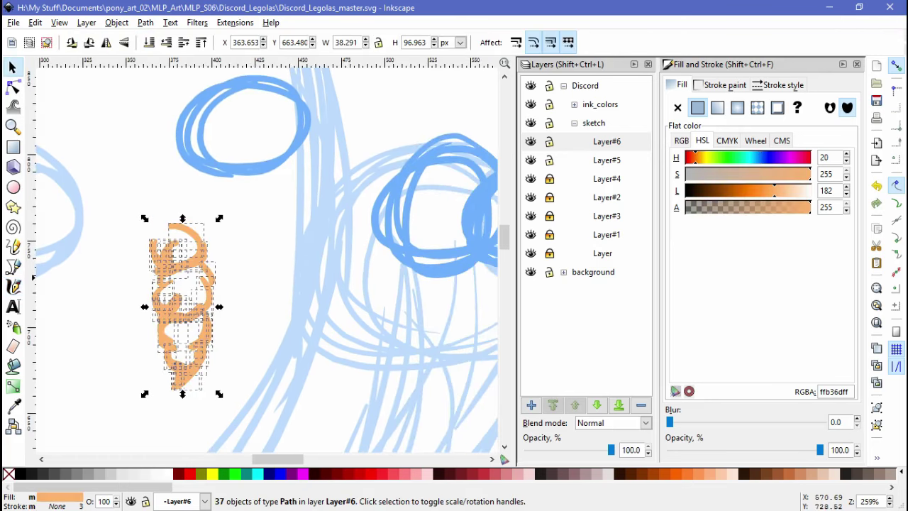
pyautogui.hotkey('ctrl', 'g')
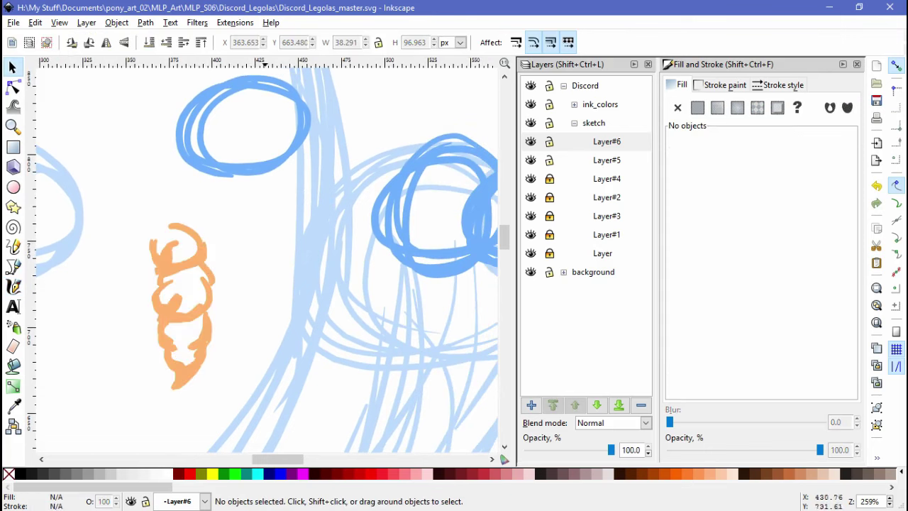
# Move the orange braid-like group over the chest circle and rotate it slightly so its tip points down and toward the neck
pyautogui.moveTo(182, 305); pyautogui.dragTo(383, 259)
pyautogui.hscroll(5, 383, 259)
pyautogui.moveTo(184, 280); pyautogui.dragTo(277, 252)
pyautogui.click(277, 252)
pyautogui.moveTo(314, 337); pyautogui.dragTo(317, 333)
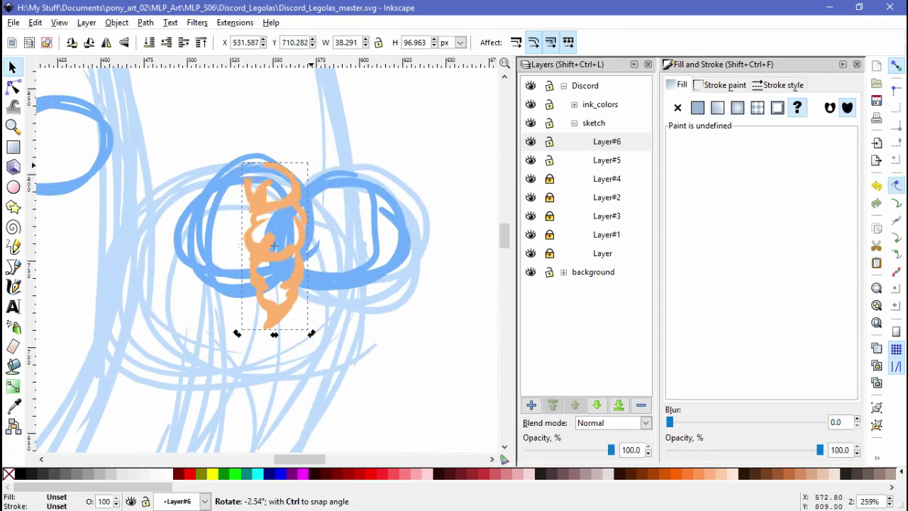
pyautogui.click(278, 252)
pyautogui.press('Left')
pyautogui.press('Down')
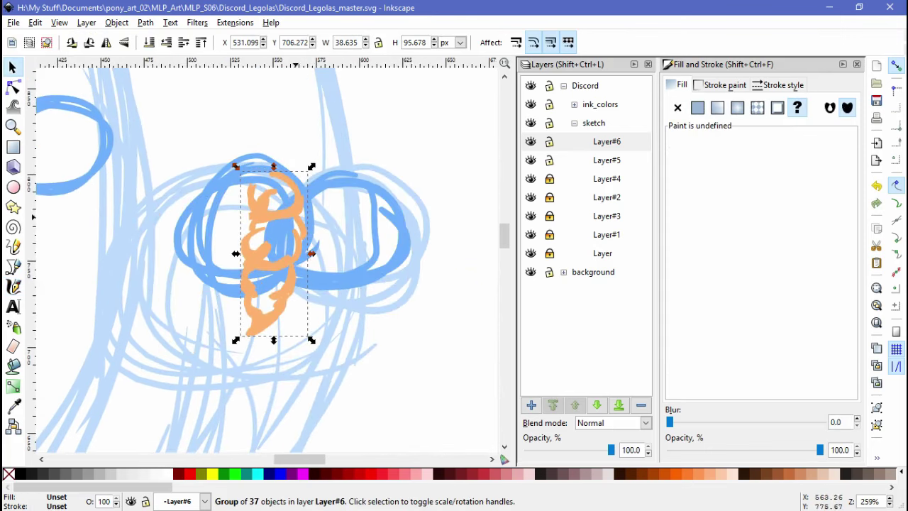
# Sketch orange curled-finger strokes on the neck side of the chest circle and trace the shoulder circle in orange
pyautogui.press('c')
pyautogui.moveTo(226, 167)
pyautogui.mouseDown()
pyautogui.moveTo(187, 200)
pyautogui.moveTo(230, 216)
pyautogui.moveTo(212, 245)
pyautogui.mouseUp()
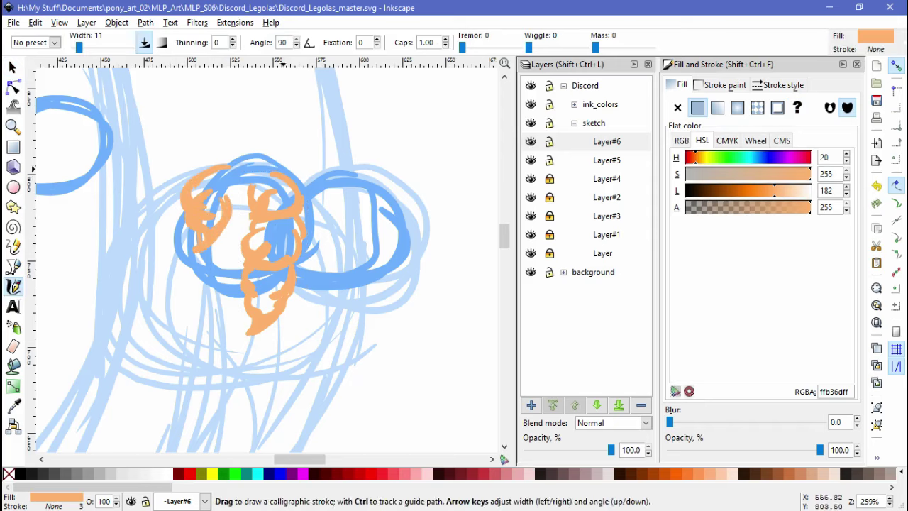
pyautogui.moveTo(307, 281); pyautogui.dragTo(314, 252)
pyautogui.moveTo(344, 179)
pyautogui.mouseDown()
pyautogui.moveTo(393, 227)
pyautogui.moveTo(312, 275)
pyautogui.mouseUp()
# Sketch an orange curled hand over the blue circle beside the neck, with two stacked finger curves, a small lower loop and an outer outline
pyautogui.scroll(3, 424, 156)
pyautogui.hscroll(-4, 319, 184)
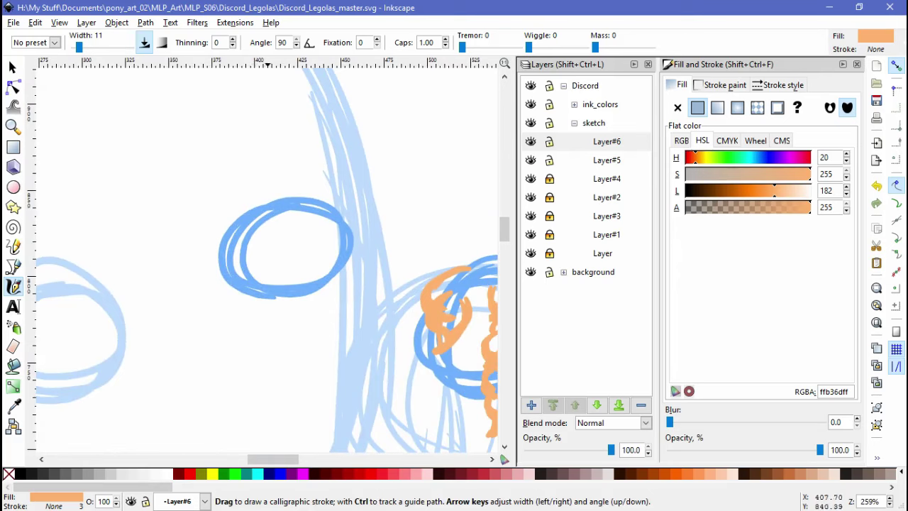
pyautogui.scroll(1, 279, 213)
pyautogui.moveTo(273, 202)
pyautogui.mouseDown()
pyautogui.moveTo(249, 245)
pyautogui.moveTo(302, 272)
pyautogui.moveTo(315, 225)
pyautogui.mouseUp()
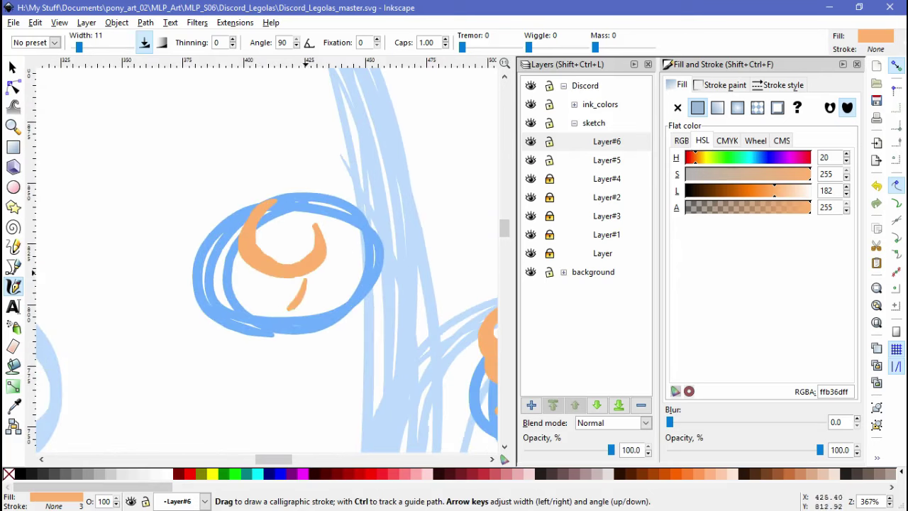
pyautogui.moveTo(306, 271); pyautogui.dragTo(244, 317)
pyautogui.moveTo(226, 235)
pyautogui.mouseDown()
pyautogui.moveTo(270, 311)
pyautogui.moveTo(298, 291)
pyautogui.mouseUp()
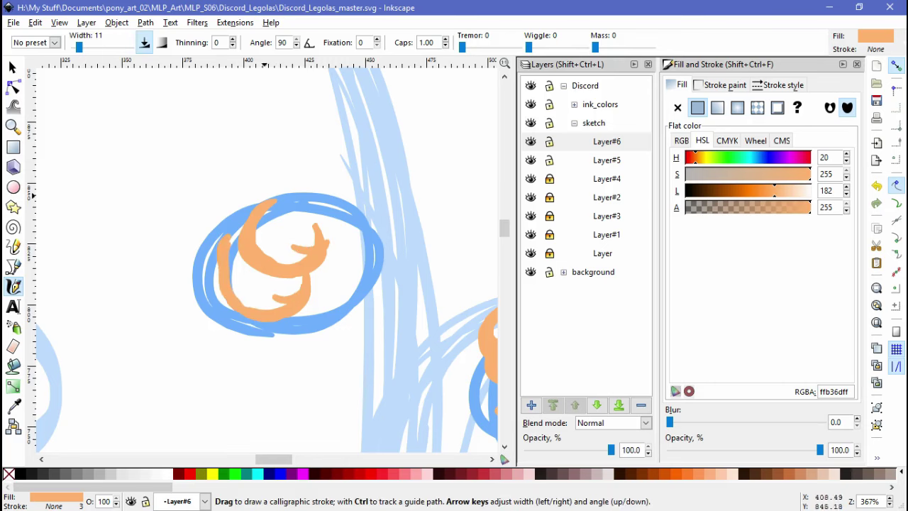
pyautogui.moveTo(264, 194)
pyautogui.mouseDown()
pyautogui.moveTo(351, 212)
pyautogui.moveTo(354, 298)
pyautogui.mouseUp()
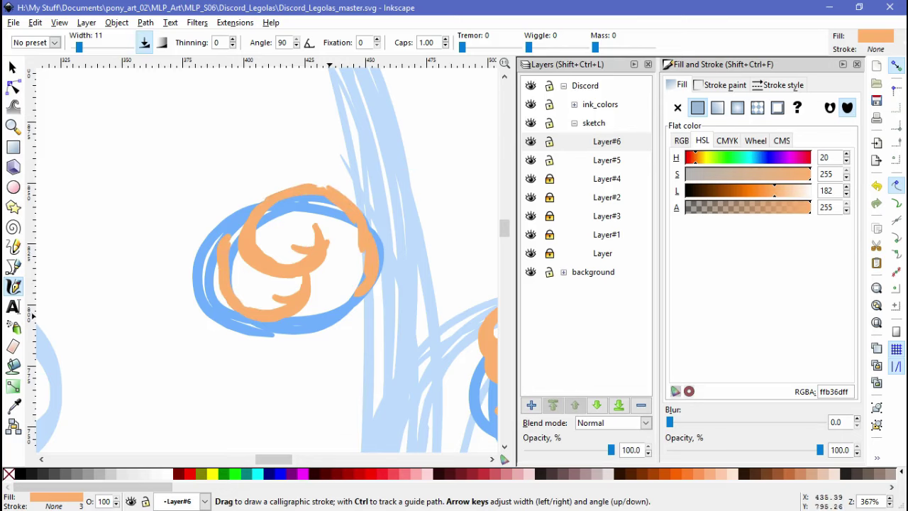
pyautogui.moveTo(235, 315)
pyautogui.mouseDown()
pyautogui.moveTo(271, 358)
pyautogui.moveTo(307, 323)
pyautogui.mouseUp()
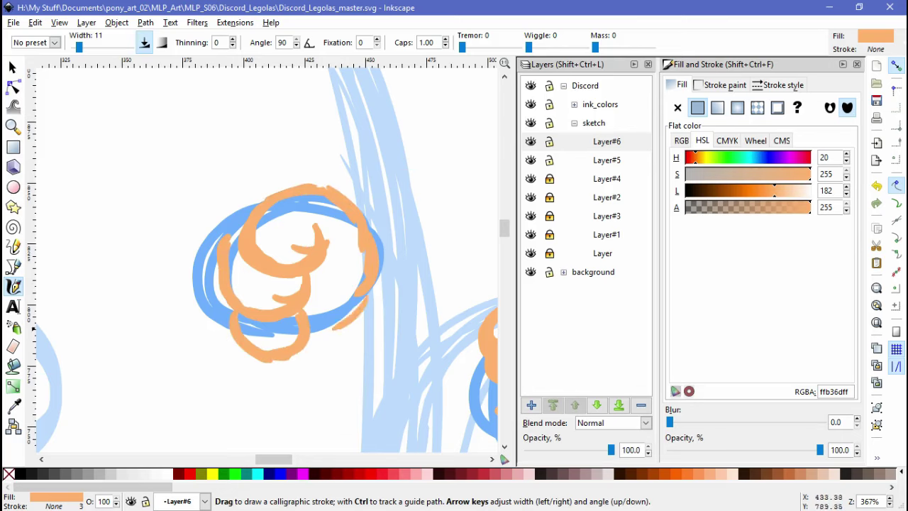
pyautogui.moveTo(372, 287); pyautogui.dragTo(305, 348)
# Widen the upper finger strokes of the hand beside the neck to about 116% and shift its lower outer finger stroke slightly inward
pyautogui.press('s')
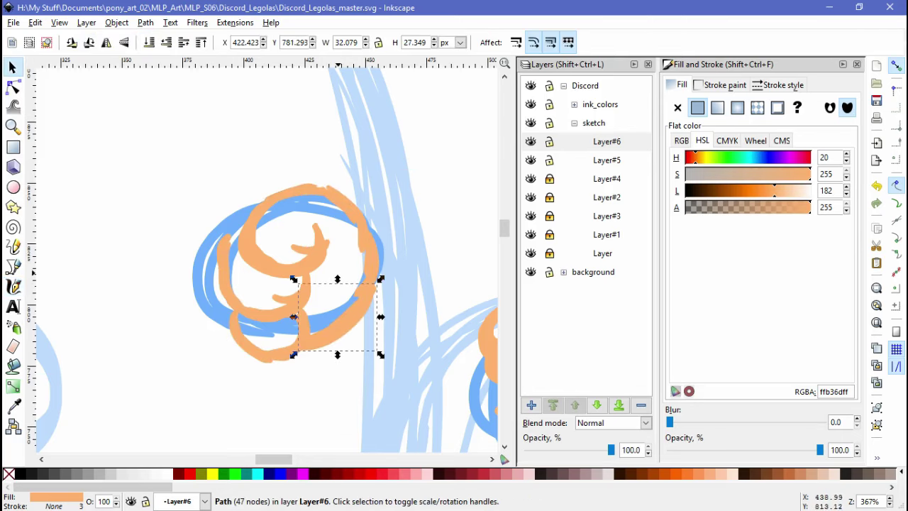
pyautogui.moveTo(337, 275)
pyautogui.mouseDown()
pyautogui.moveTo(249, 212)
pyautogui.moveTo(236, 186)
pyautogui.mouseUp()
pyautogui.moveTo(334, 232); pyautogui.dragTo(346, 233)
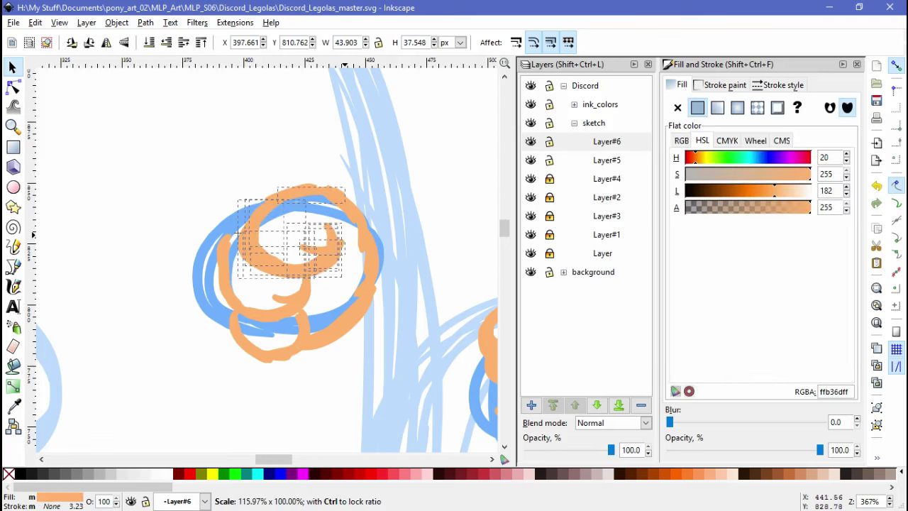
pyautogui.press('Escape')
pyautogui.click(224, 255)
pyautogui.keyDown('shift'); pyautogui.click(225, 283); pyautogui.keyUp('shift')
pyautogui.click(226, 284)
pyautogui.moveTo(210, 309); pyautogui.dragTo(177, 302)
pyautogui.press('Escape')
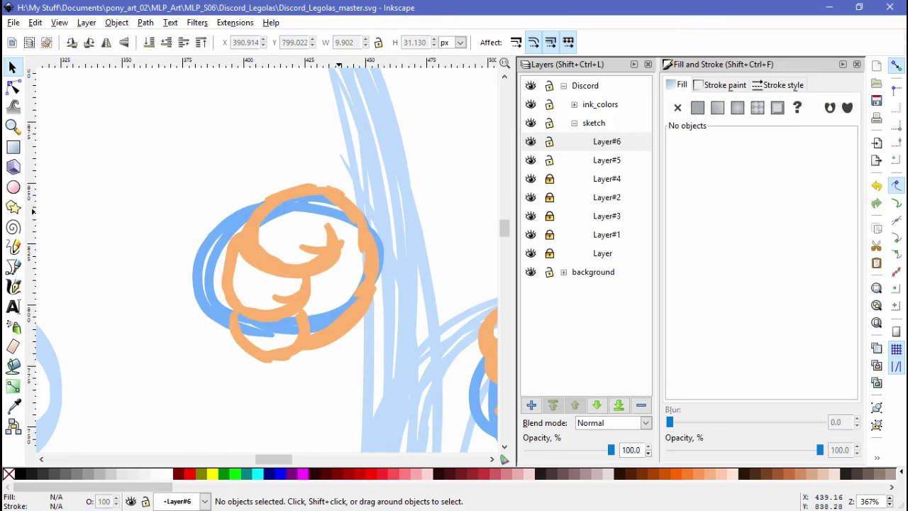
# Replace the hand's outer outline stroke nearest the neck with a curled orange loop that joins the upper and lower outlines
pyautogui.click(379, 221)
pyautogui.click(378, 221)
pyautogui.hscroll(2, 379, 221)
pyautogui.moveTo(266, 98); pyautogui.dragTo(457, 312)
pyautogui.press('c')
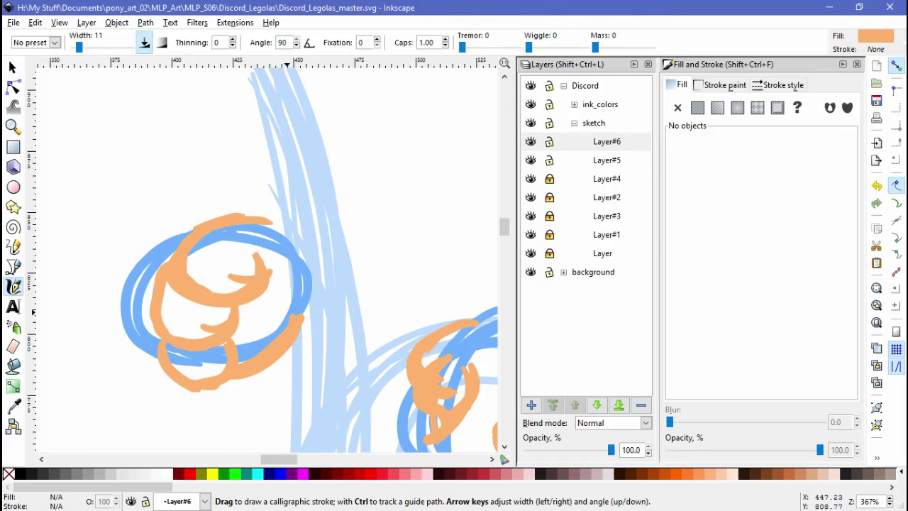
pyautogui.click(291, 290)
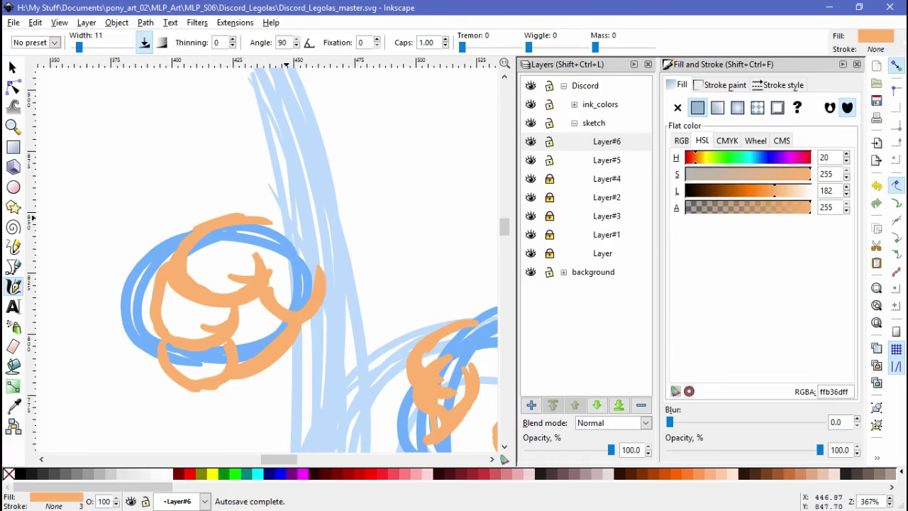
pyautogui.moveTo(312, 308)
pyautogui.mouseDown()
pyautogui.moveTo(310, 270)
pyautogui.moveTo(276, 241)
pyautogui.moveTo(290, 224)
pyautogui.mouseUp()
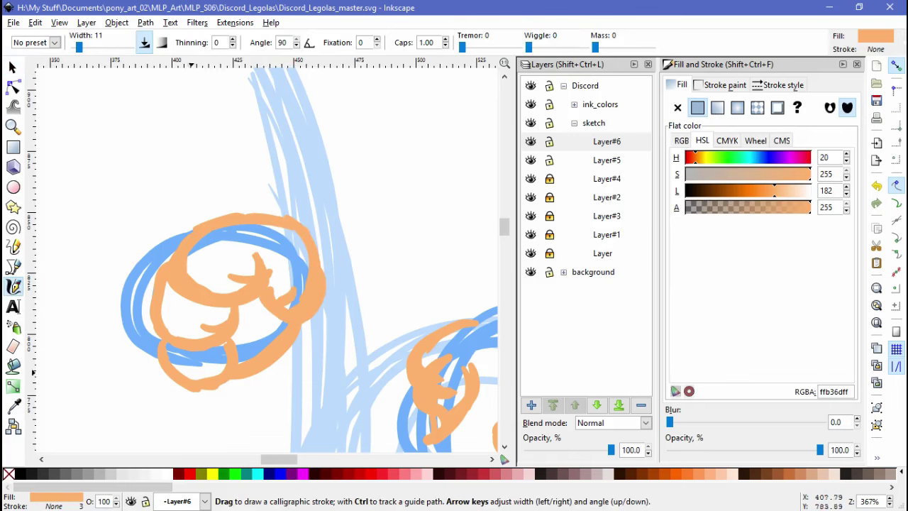
# Select the chest circle together with its orange finger strokes and braid-like shape, and scale them down to about 90 by 112 px
pyautogui.scroll(-5, 382, 284)
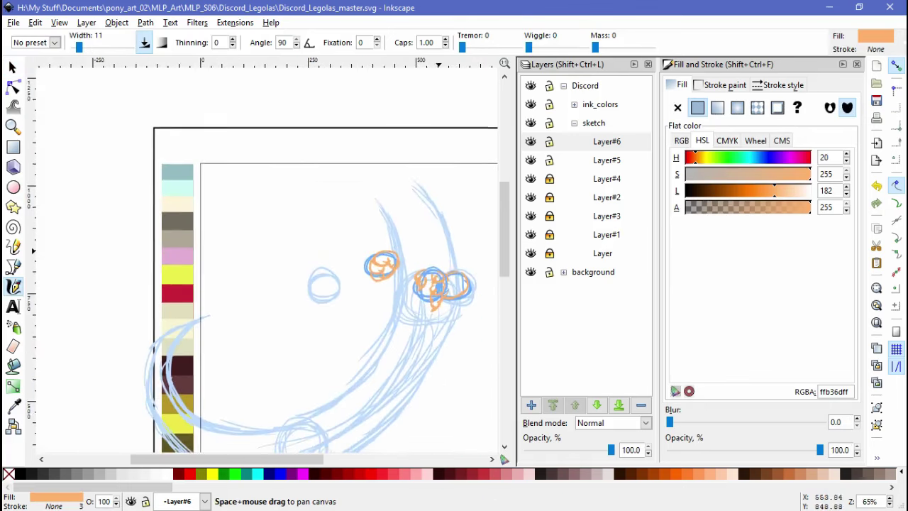
pyautogui.moveTo(383, 284); pyautogui.dragTo(292, 283)
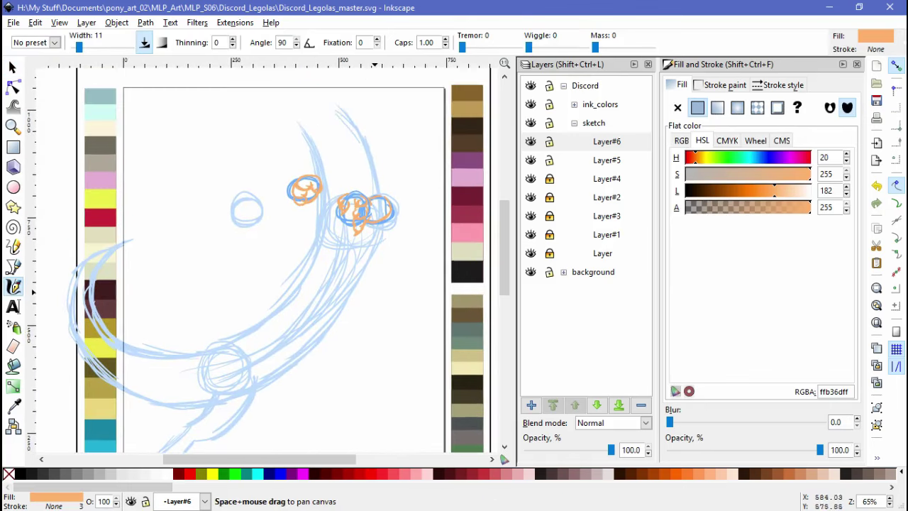
pyautogui.press('s')
pyautogui.scroll(3, 369, 211)
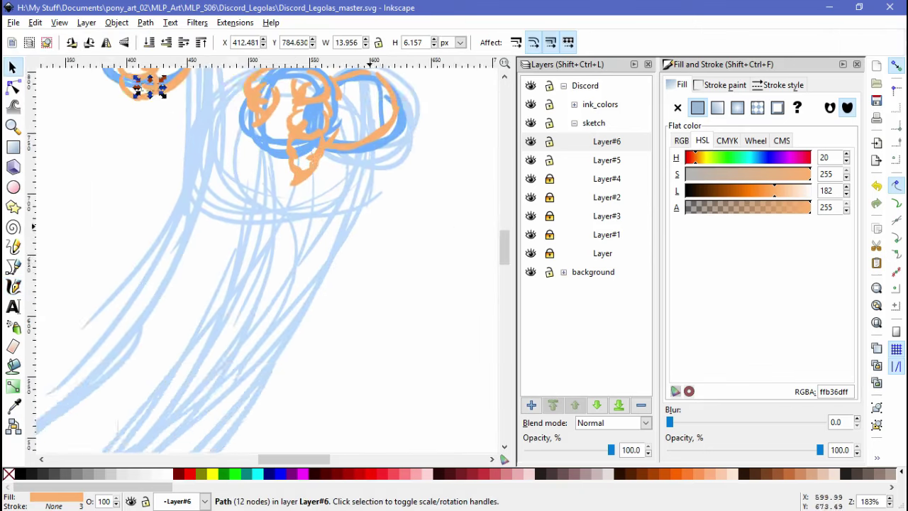
pyautogui.moveTo(274, 138); pyautogui.dragTo(395, 296)
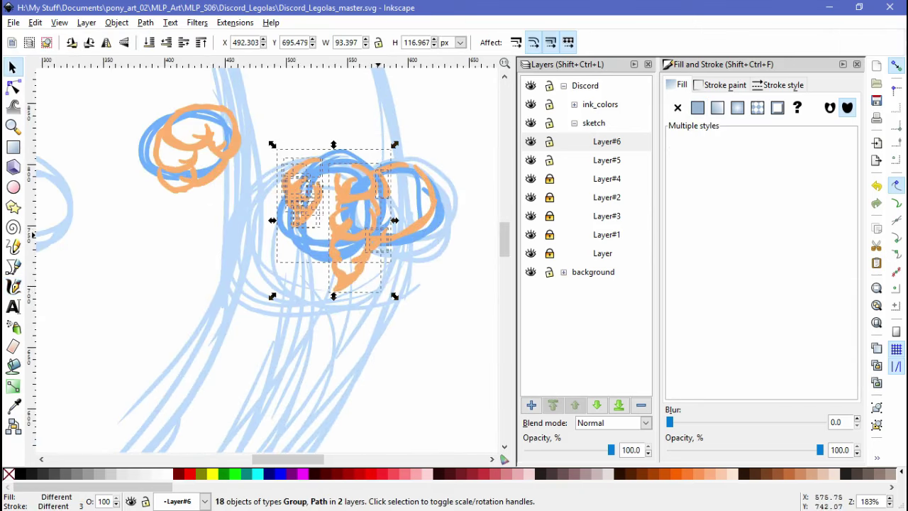
pyautogui.moveTo(253, 146); pyautogui.dragTo(371, 311)
pyautogui.moveTo(259, 299); pyautogui.dragTo(259, 299)
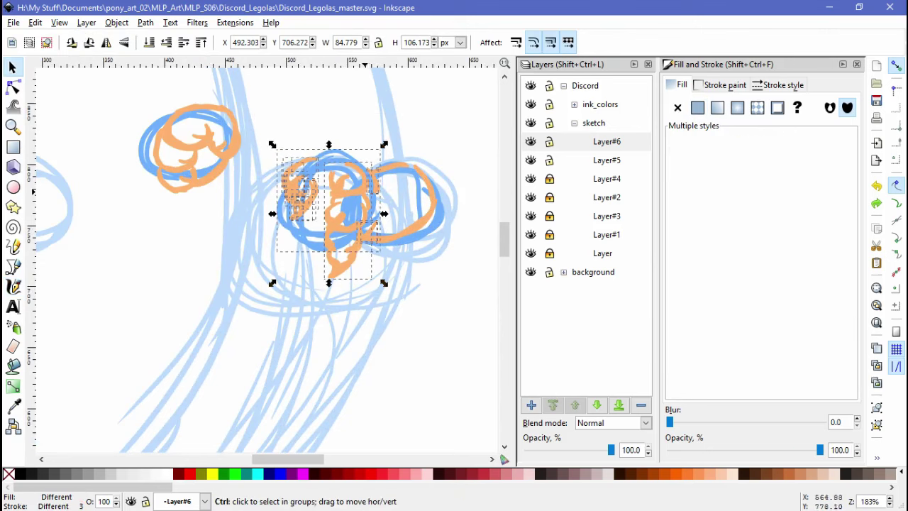
pyautogui.moveTo(333, 257)
pyautogui.mouseDown()
pyautogui.moveTo(351, 253)
pyautogui.moveTo(341, 264)
pyautogui.mouseUp()
pyautogui.press('Escape')
# Delete the leftover light blue circle on Layer#4, far out from the neck beside the smaller hand
pyautogui.scroll(-3, 394, 161)
pyautogui.click(606, 141)
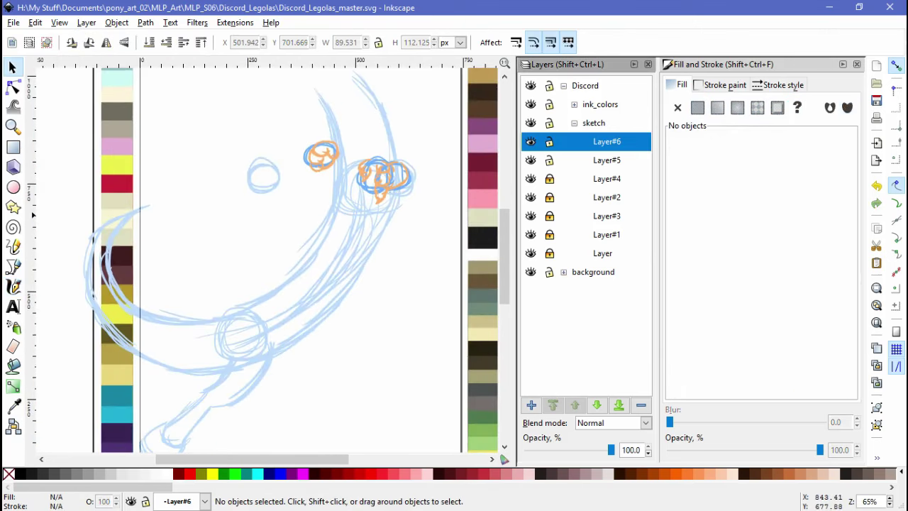
pyautogui.moveTo(224, 139); pyautogui.dragTo(305, 206)
pyautogui.press('Delete')
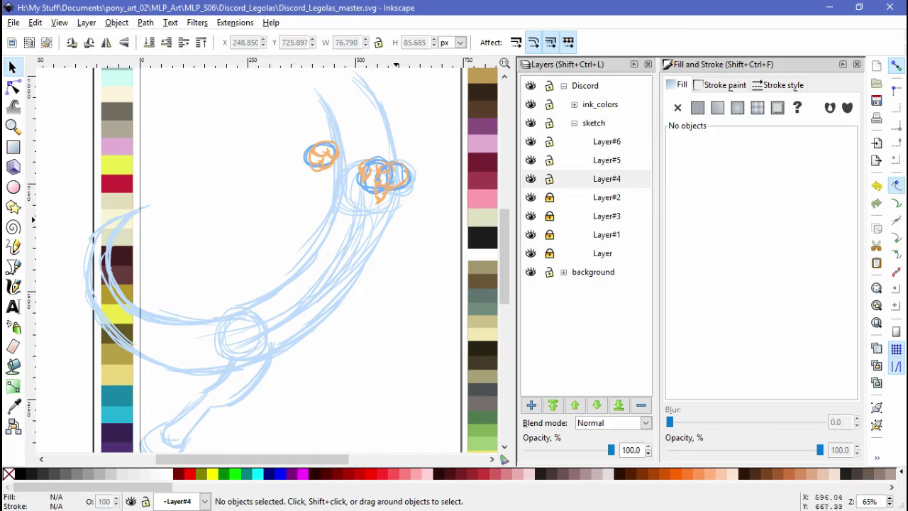
# Resize the hand sketch and circle beside the neck and rotate them slightly, ending at about 94 by 88 px
pyautogui.moveTo(287, 129); pyautogui.dragTo(352, 186)
pyautogui.moveTo(296, 178); pyautogui.dragTo(291, 183)
pyautogui.moveTo(320, 156); pyautogui.dragTo(323, 156)
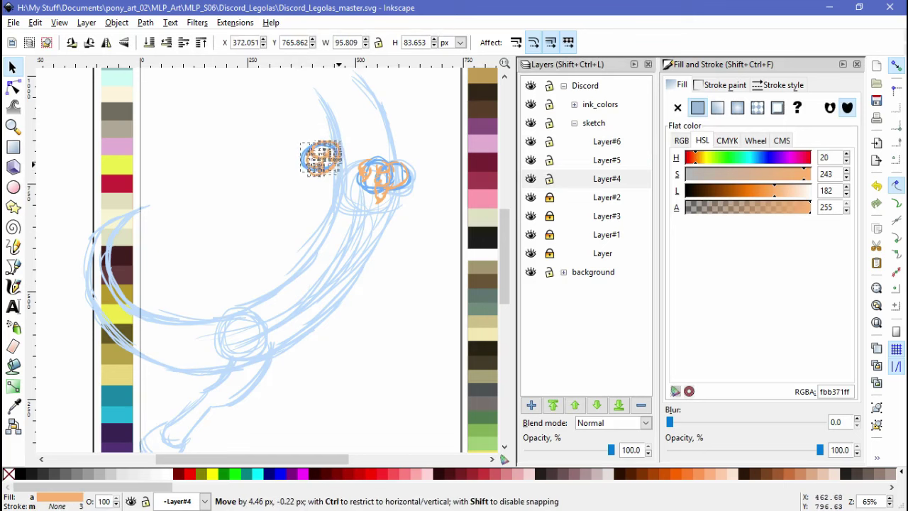
pyautogui.press('Escape')
pyautogui.scroll(2, 330, 140)
pyautogui.moveTo(268, 132); pyautogui.dragTo(366, 220)
pyautogui.click(319, 177)
pyautogui.moveTo(363, 140); pyautogui.dragTo(352, 136)
pyautogui.press('Escape')
pyautogui.scroll(-1, 266, 255)
pyautogui.hscroll(2, 266, 255)
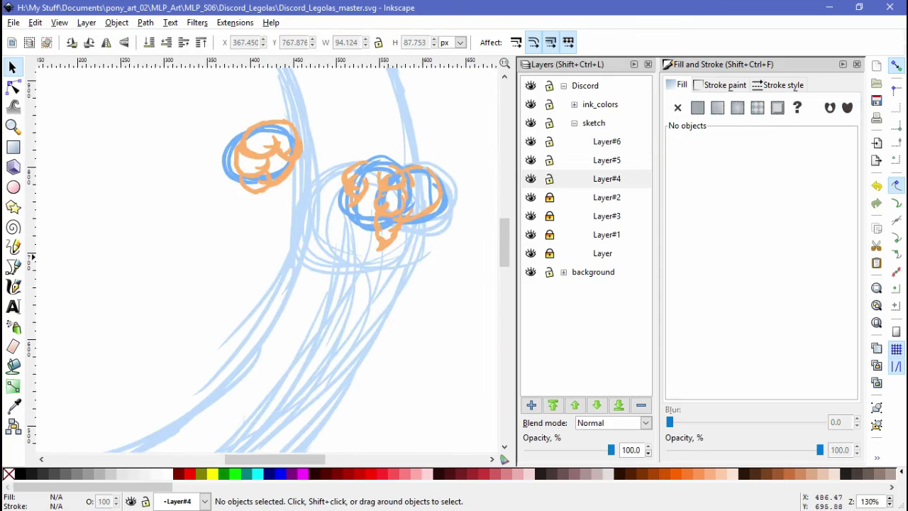
# Unlock the sketch layers and try to scale down the entire character sketch, then undo the scaling
pyautogui.moveTo(419, 233); pyautogui.dragTo(408, 268)
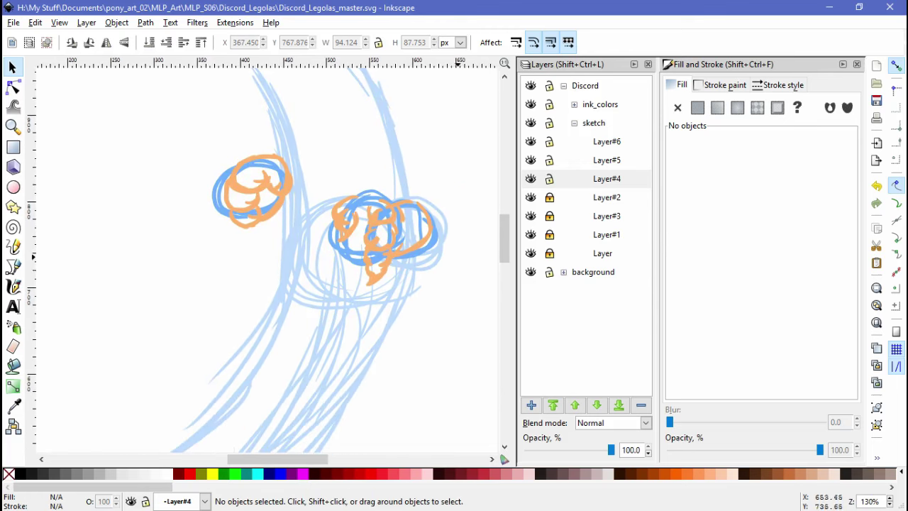
pyautogui.click(606, 178)
pyautogui.click(421, 231)
pyautogui.scroll(-3, 269, 212)
pyautogui.scroll(1, 270, 213)
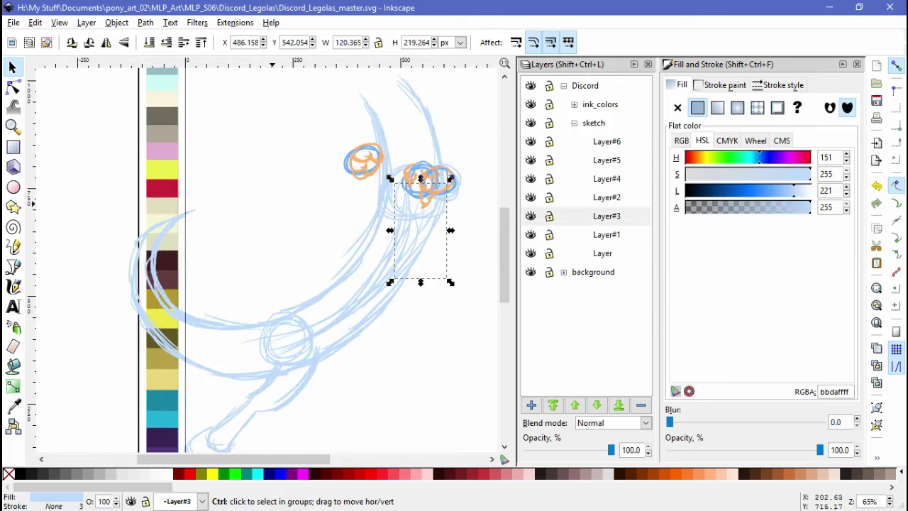
pyautogui.scroll(-2, 270, 213)
pyautogui.hotkey('ctrl', 'alt', 'a')
pyautogui.moveTo(206, 140); pyautogui.dragTo(262, 184)
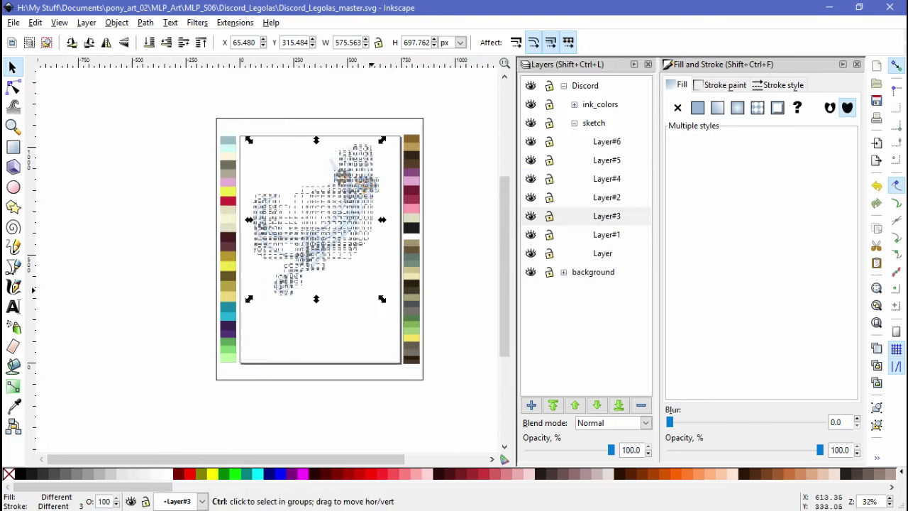
pyautogui.hotkey('ctrl', 'z')
pyautogui.press('Escape')
pyautogui.scroll(3, 269, 255)
# Lock the existing sketch layers and add a new layer above Layer#6
pyautogui.click(607, 216)
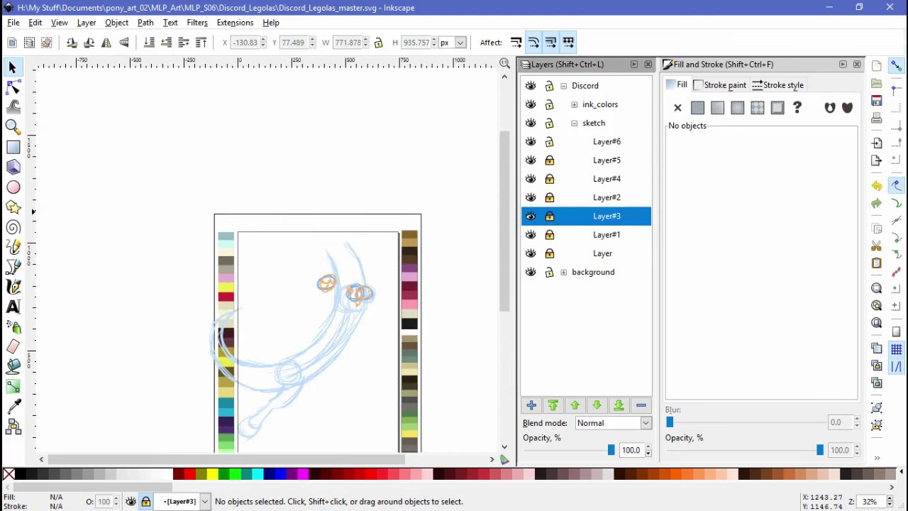
pyautogui.hotkey('ctrl', 'shift', 'n')
pyautogui.press('Return')
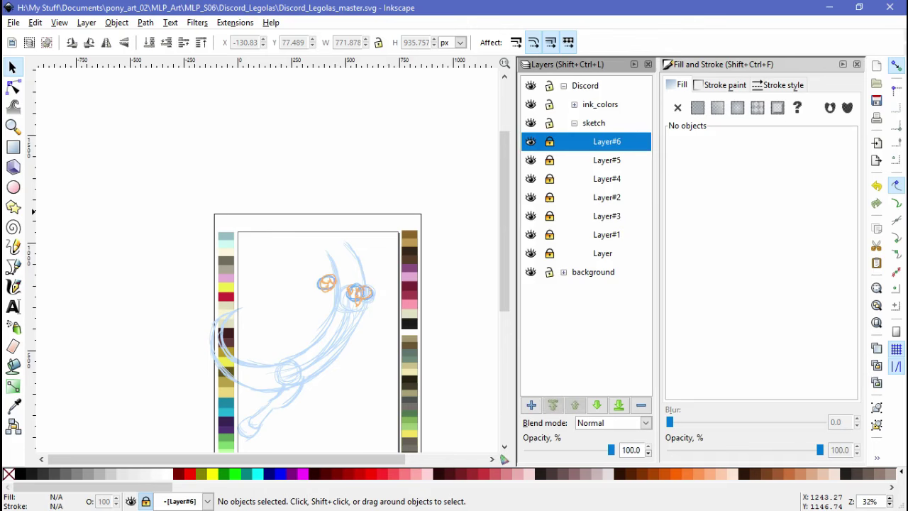
# On Layer#6, sketch a short orange arm line running diagonally from the underside of the hand to the neck
pyautogui.click(606, 160)
pyautogui.press('c')
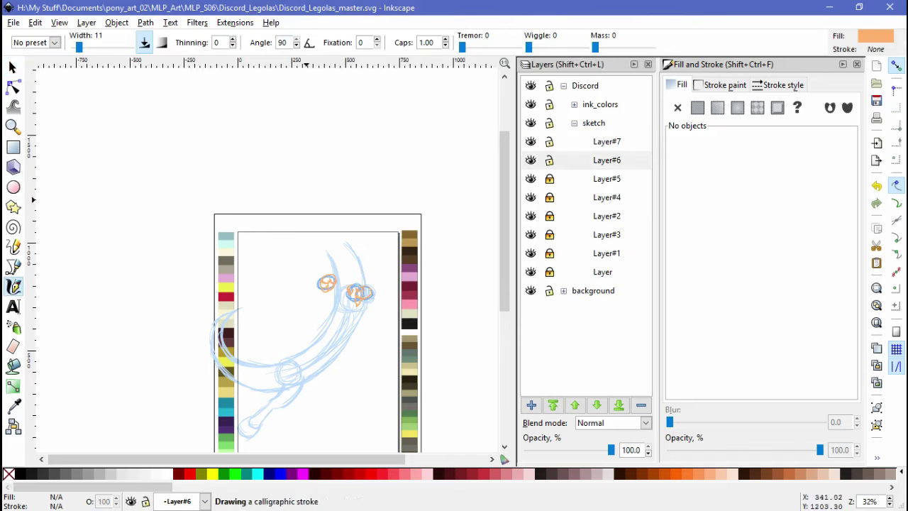
pyautogui.scroll(5, 319, 327)
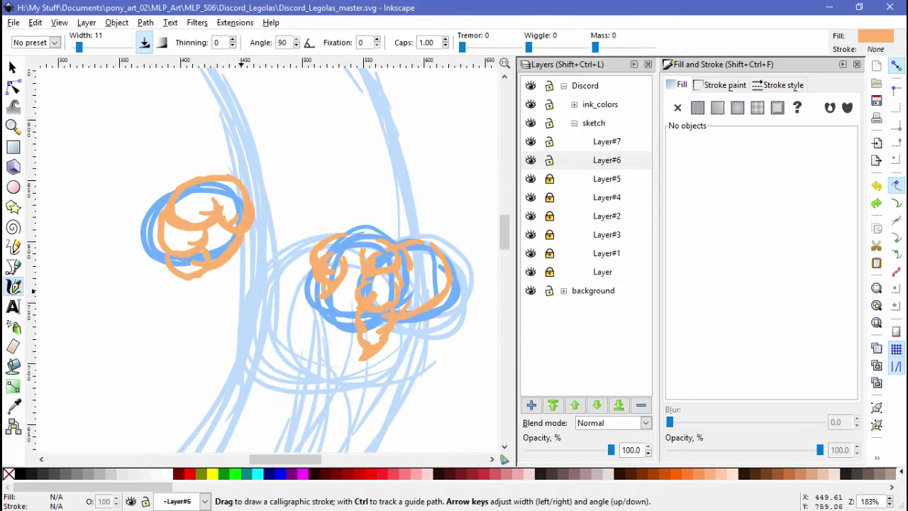
pyautogui.moveTo(218, 268); pyautogui.dragTo(249, 297)
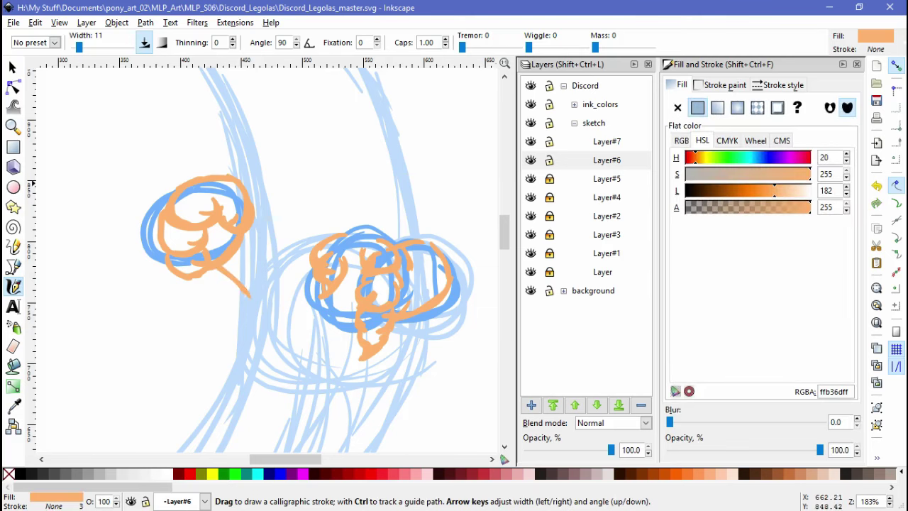
# On the new top layer, pick the sketch's light blue color (bbdaff) and sketch a large head circle above the neck
pyautogui.click(606, 141)
pyautogui.click(13, 405)
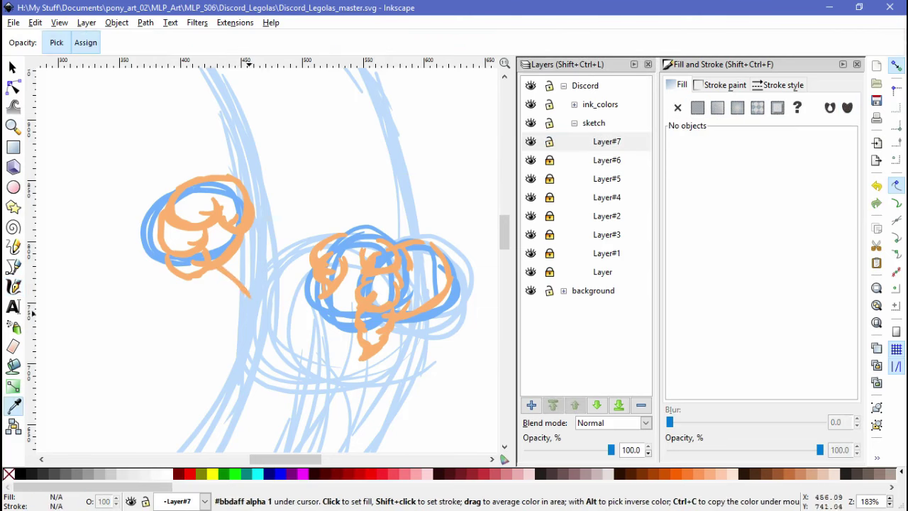
pyautogui.click(228, 128)
pyautogui.moveTo(90, 223); pyautogui.dragTo(84, 334)
pyautogui.hotkey('ctrl', 'z')
pyautogui.press('-')
pyautogui.press('-')
pyautogui.scroll(5, 340, 213)
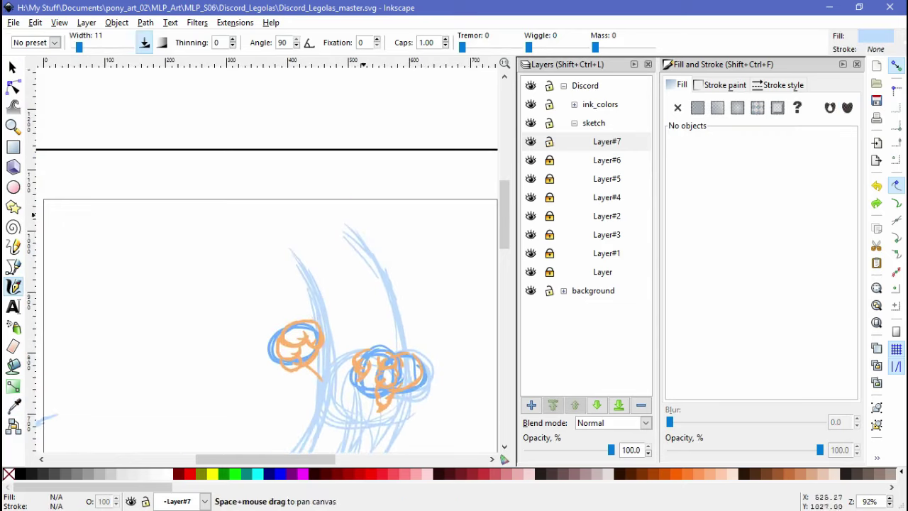
pyautogui.moveTo(340, 190)
pyautogui.mouseDown()
pyautogui.moveTo(325, 262)
pyautogui.moveTo(369, 227)
pyautogui.moveTo(345, 194)
pyautogui.moveTo(282, 153)
pyautogui.mouseUp()
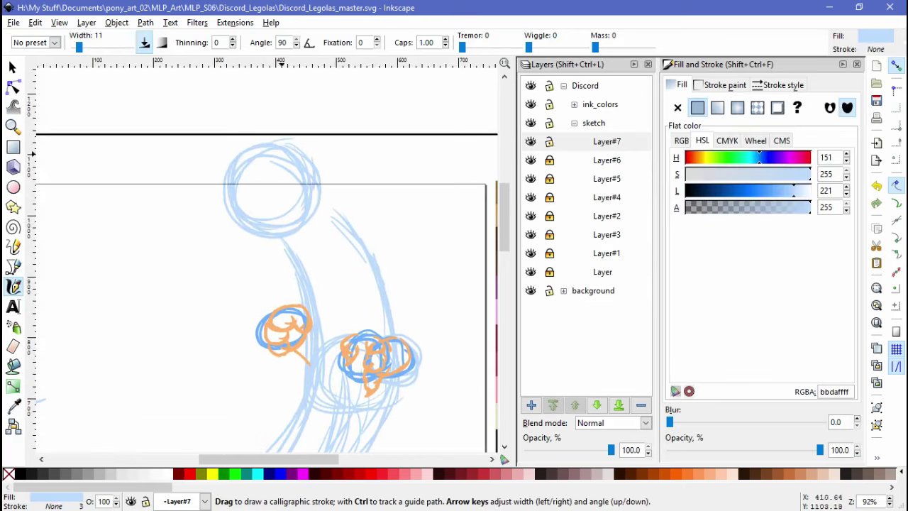
# Try joining the back of the neck to the head circle on Layer#7 with a width 8 stroke, then delete it
pyautogui.press('Left')
pyautogui.press('Left')
pyautogui.press('Left')
pyautogui.press('Escape')
pyautogui.click(328, 199)
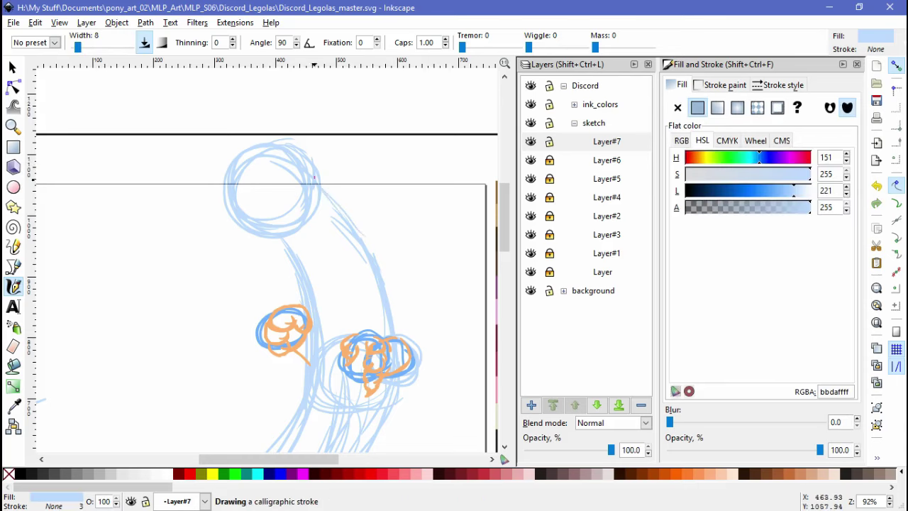
pyautogui.scroll(1, 355, 227)
pyautogui.hscroll(-2, 355, 226)
pyautogui.scroll(1, 470, 192)
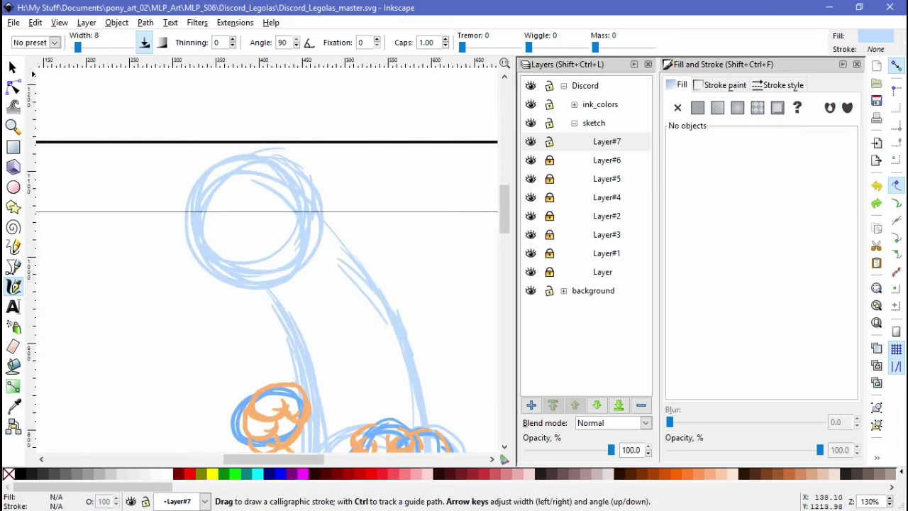
pyautogui.press('s')
pyautogui.hotkey('ctrl', 'a')
pyautogui.click(395, 199)
pyautogui.press('Delete')
pyautogui.moveTo(395, 199); pyautogui.dragTo(385, 158)
# Lock Layer#7, add a new layer above it and set the calligraphy stroke width to 4
pyautogui.hotkey('shift', 'ctrl', 'n')
pyautogui.press('Return')
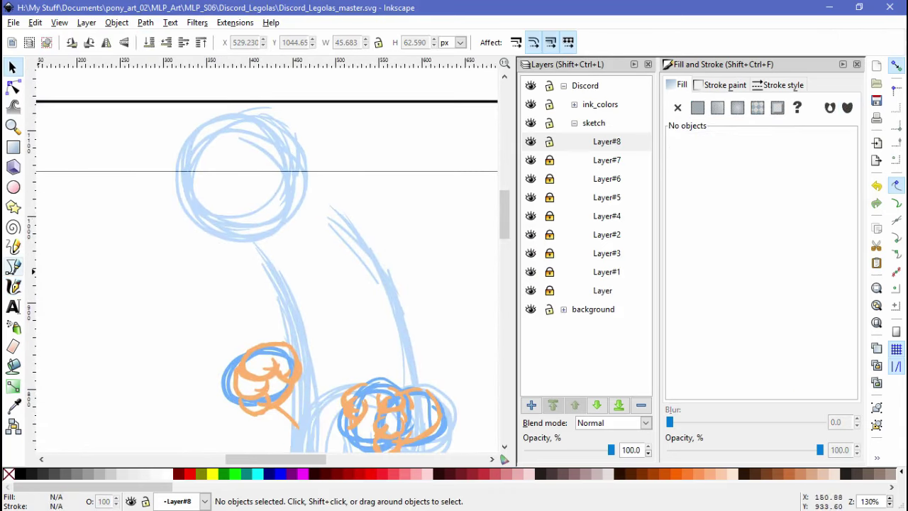
pyautogui.click(13, 286)
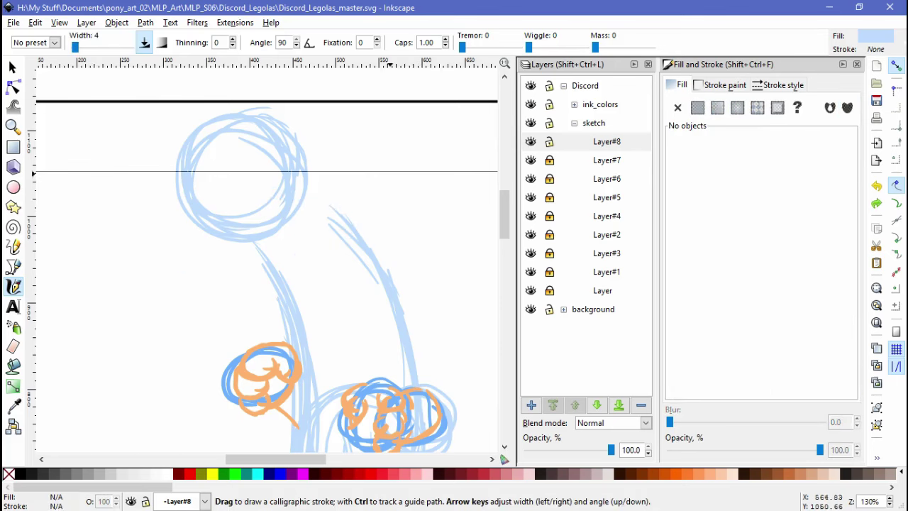
pyautogui.click(405, 182)
# Unlock Layer#3 and shift the strokes forming the back of the neck slightly inward
pyautogui.press('space')
pyautogui.moveTo(449, 348); pyautogui.dragTo(430, 192)
pyautogui.press('-')
pyautogui.press('-')
pyautogui.press('-')
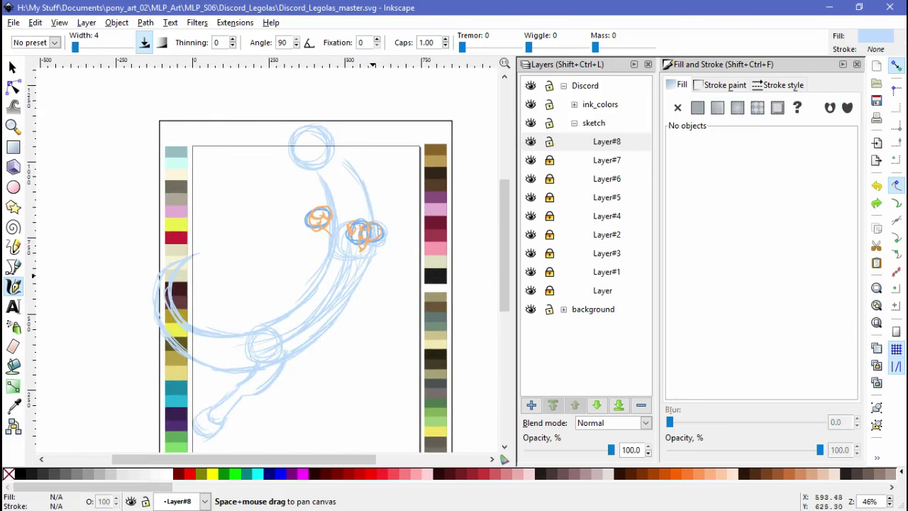
pyautogui.scroll(2, 397, 160)
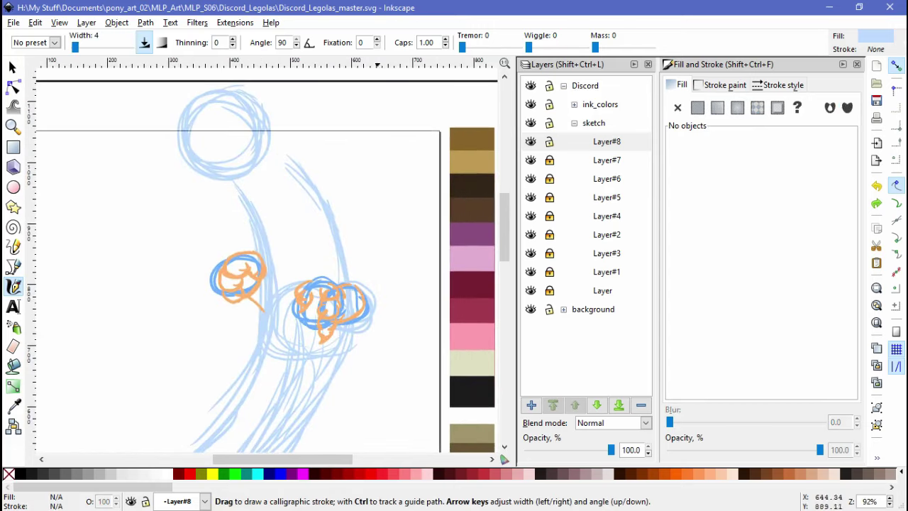
pyautogui.click(606, 141)
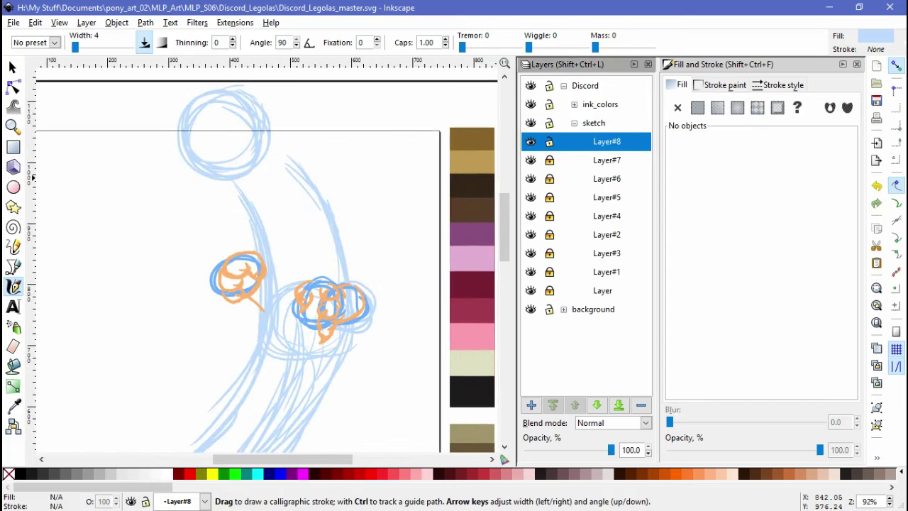
pyautogui.click(606, 254)
pyautogui.click(12, 65)
pyautogui.hotkey('ctrl', 'a')
pyautogui.click(328, 224)
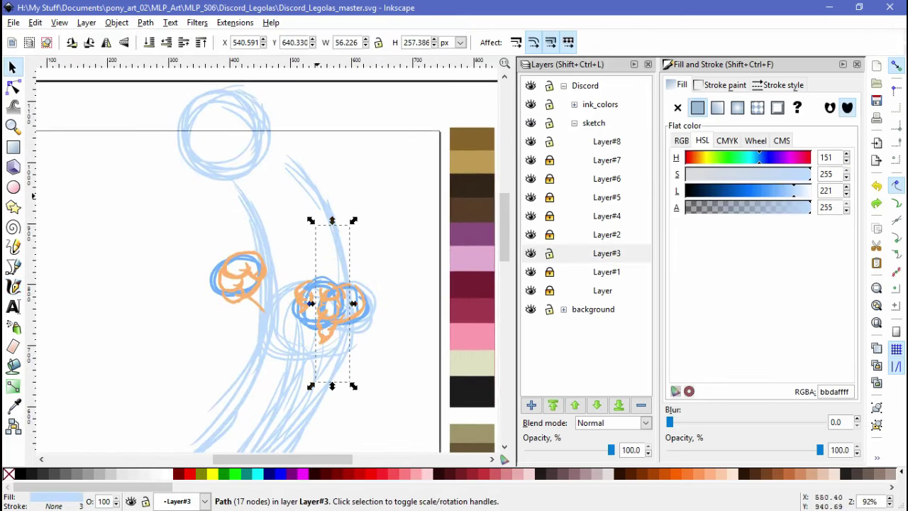
pyautogui.hotkey('ctrl', 'a')
pyautogui.moveTo(327, 221); pyautogui.dragTo(317, 221)
# Move the surplus strokes of the neck and torso's back outline on Layer#3 aside and delete them
pyautogui.press('Tab')
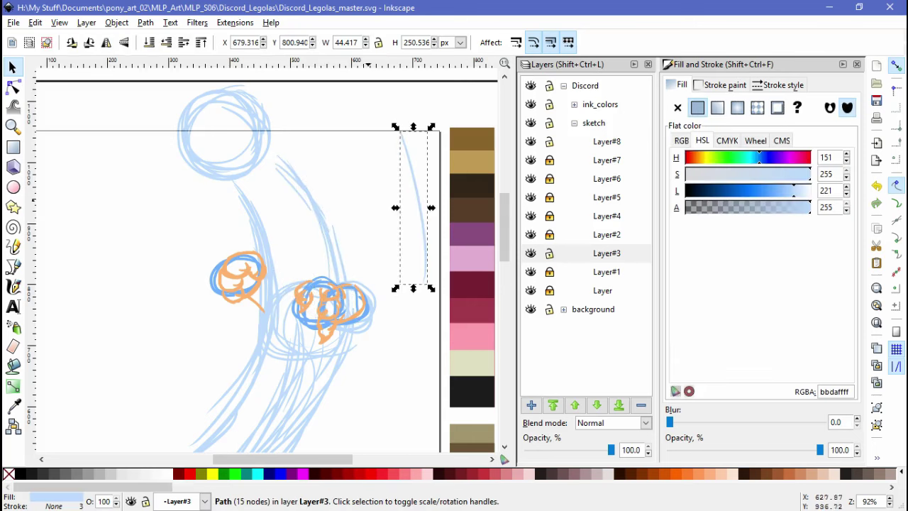
pyautogui.press('Tab')
pyautogui.scroll(-3, 344, 256)
pyautogui.press('Tab')
pyautogui.press('Tab')
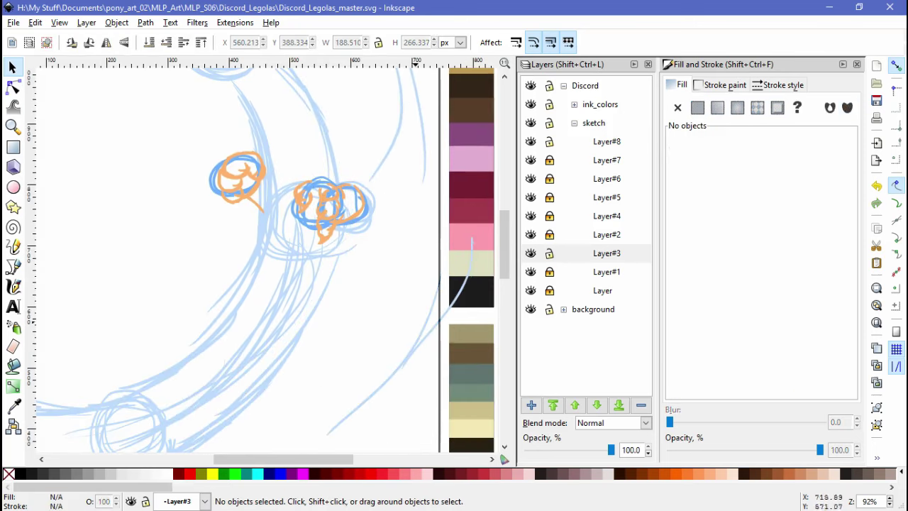
pyautogui.press('Tab')
pyautogui.press('Tab')
pyautogui.press('Escape')
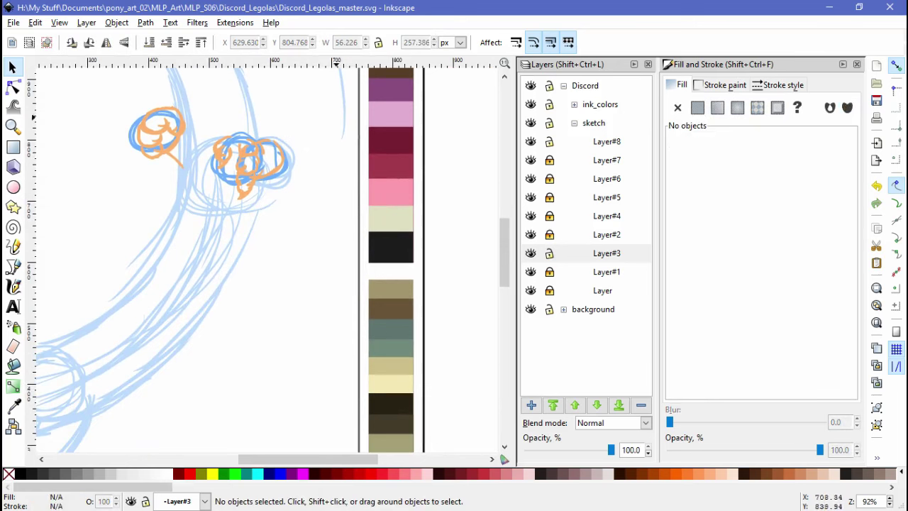
pyautogui.moveTo(213, 177); pyautogui.dragTo(266, 312)
# Unlock Layer#4, Layer#5 and Layer#6 and move the hand over the torso slightly inward together with its joint circles
pyautogui.click(607, 254)
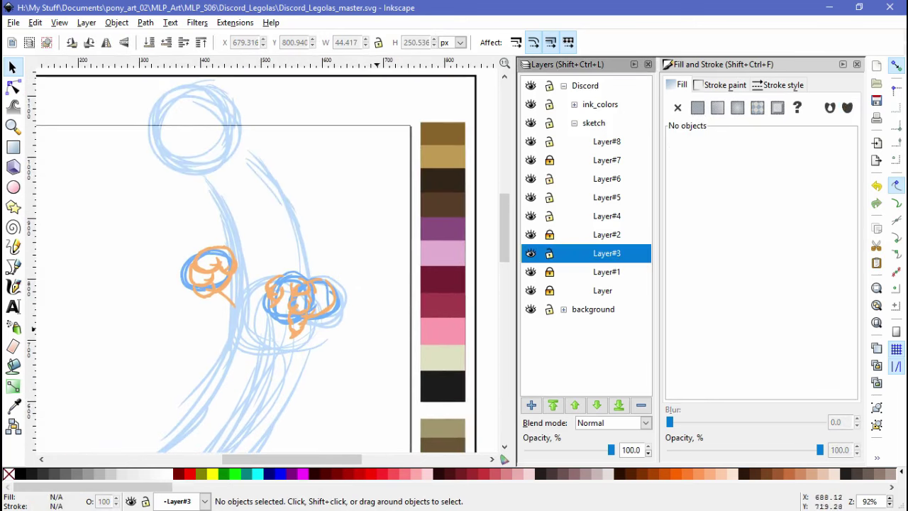
pyautogui.moveTo(259, 264); pyautogui.dragTo(358, 342)
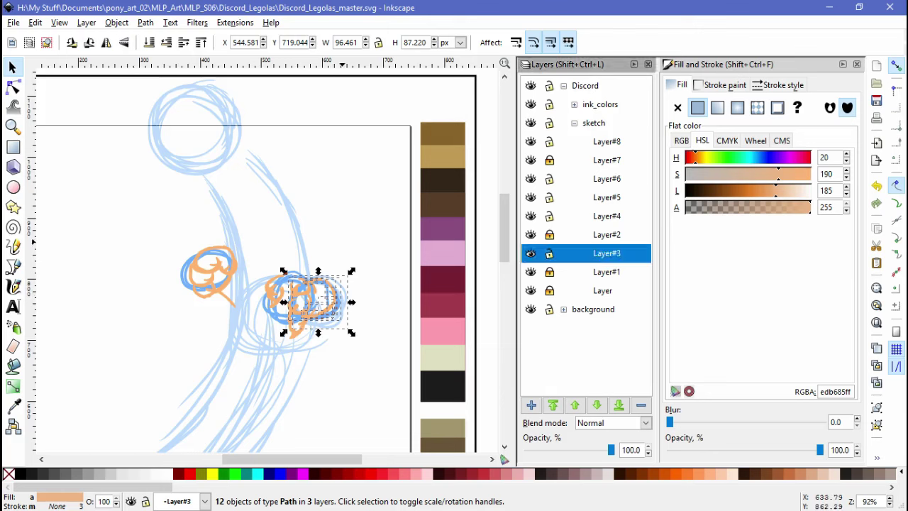
pyautogui.click(355, 304)
pyautogui.moveTo(251, 256); pyautogui.dragTo(351, 339)
pyautogui.moveTo(299, 292)
pyautogui.mouseDown()
pyautogui.moveTo(291, 279)
pyautogui.moveTo(307, 296)
pyautogui.mouseUp()
pyautogui.press('Escape')
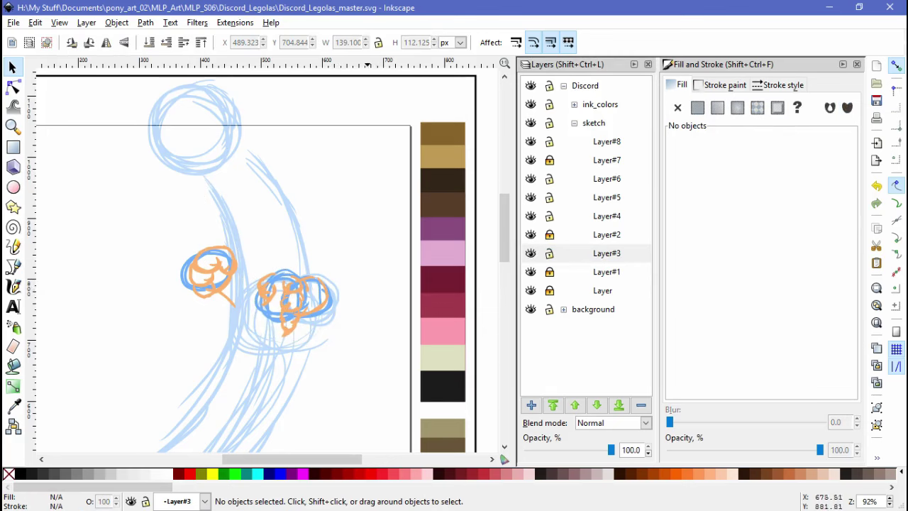
# Lock all the sketch layers except Layer#8 and make Layer#8 the active layer
pyautogui.scroll(-2, 366, 179)
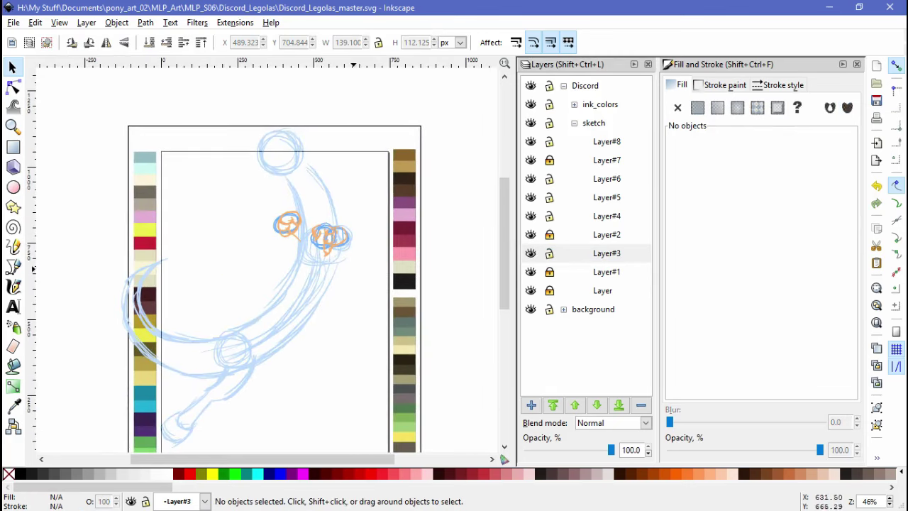
pyautogui.scroll(3, 366, 180)
pyautogui.click(549, 253)
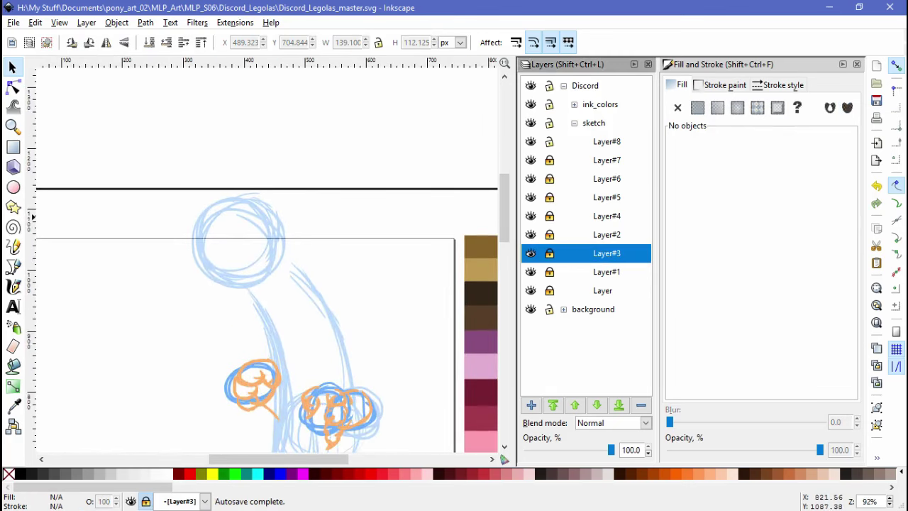
pyautogui.click(606, 141)
# Try light blue calligraphy strokes in the empty area beside the neck, then undo them
pyautogui.press('c')
pyautogui.press('d')
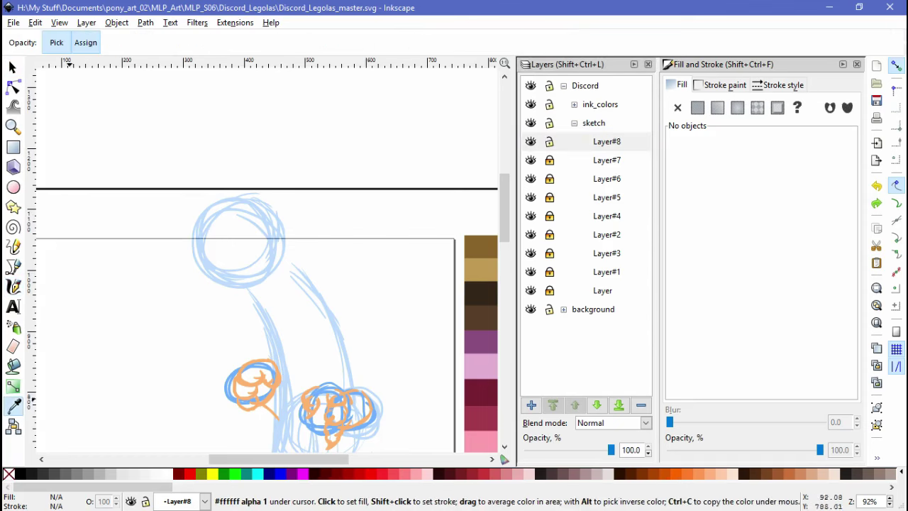
pyautogui.press('c')
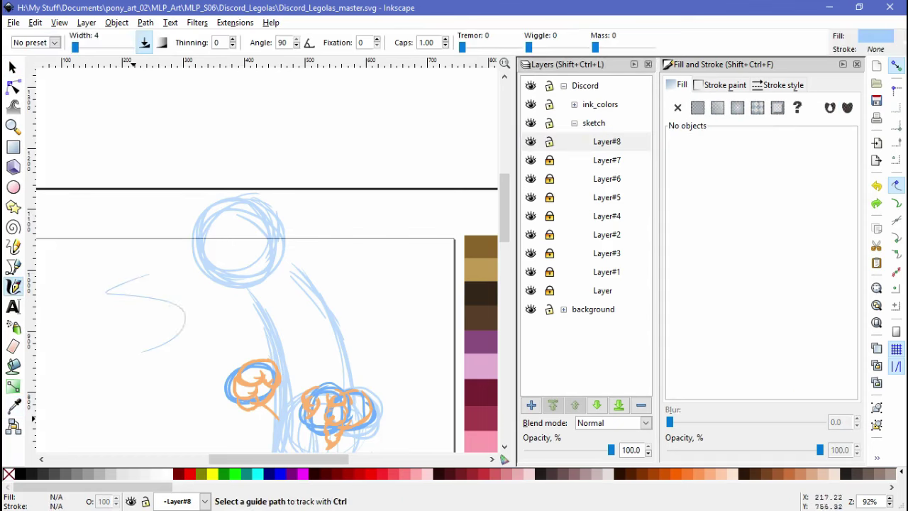
pyautogui.press('d')
pyautogui.press('c')
pyautogui.moveTo(121, 305); pyautogui.dragTo(222, 334)
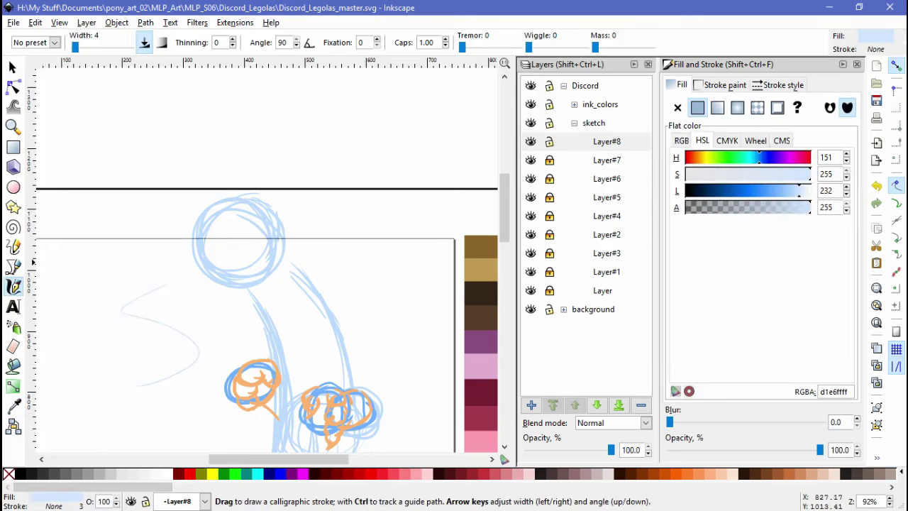
pyautogui.hotkey('ctrl', 'z')
# Pick the hand circle's medium blue (6dafff), try strokes beside the hand and along the head circle, and undo them
pyautogui.press('d')
pyautogui.scroll(4, 211, 397)
pyautogui.press('c')
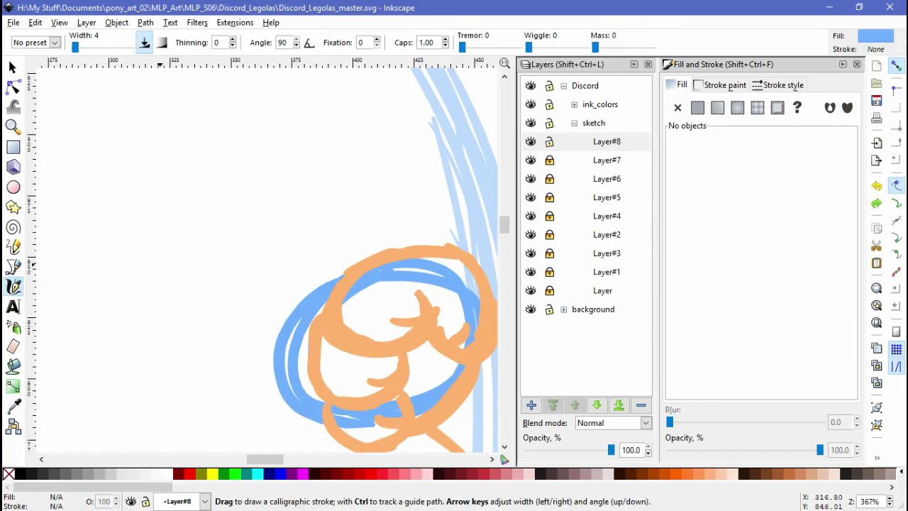
pyautogui.moveTo(259, 247); pyautogui.dragTo(202, 280)
pyautogui.hotkey('ctrl', 'z')
pyautogui.scroll(-2, 283, 191)
pyautogui.scroll(-1, 266, 255)
pyautogui.scroll(2, 266, 255)
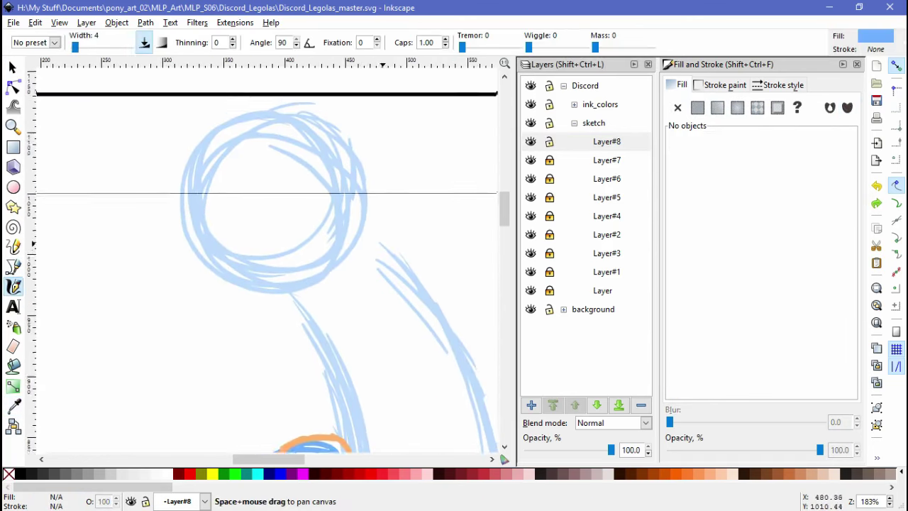
pyautogui.moveTo(312, 131); pyautogui.dragTo(344, 291)
pyautogui.hotkey('ctrl', 'z')
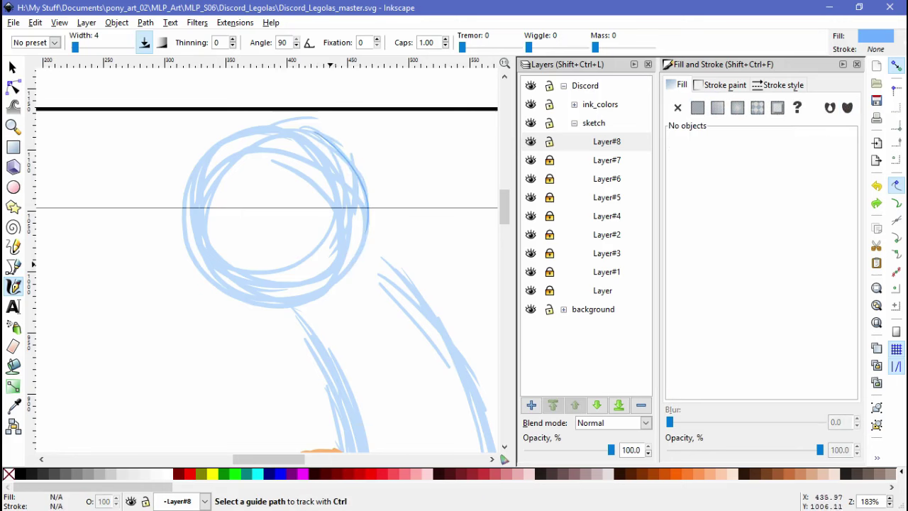
# Sketch two tall, slightly tilted eye ovals inside the head circle on Layer#8
pyautogui.moveTo(231, 198)
pyautogui.mouseDown()
pyautogui.moveTo(263, 267)
pyautogui.moveTo(234, 188)
pyautogui.mouseUp()
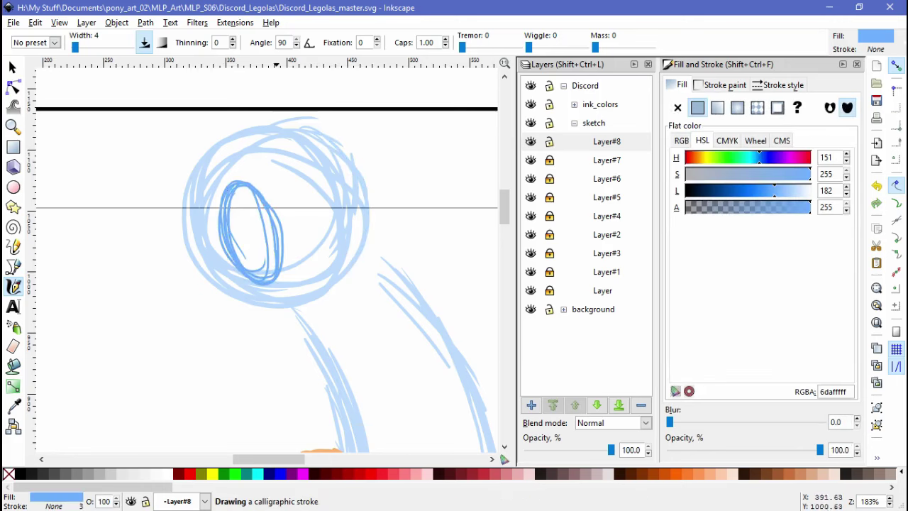
pyautogui.moveTo(351, 164)
pyautogui.mouseDown()
pyautogui.moveTo(342, 248)
pyautogui.moveTo(383, 177)
pyautogui.mouseUp()
pyautogui.moveTo(266, 255)
pyautogui.mouseDown()
pyautogui.moveTo(248, 157)
pyautogui.moveTo(156, 268)
pyautogui.moveTo(248, 283)
pyautogui.mouseUp()
# Reposition the second eye oval within the head, then rotate both eyes together by about 3.5°
pyautogui.press('s')
pyautogui.moveTo(333, 212); pyautogui.dragTo(312, 215)
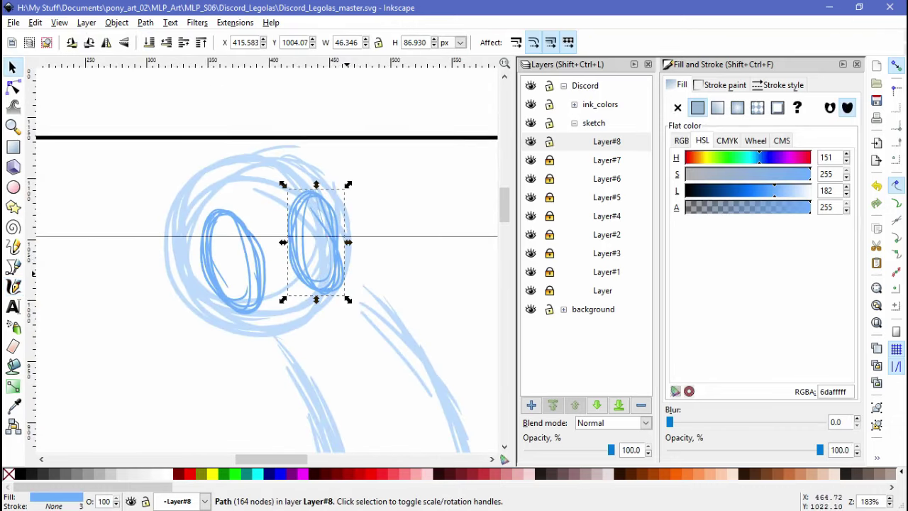
pyautogui.keyDown('shift'); pyautogui.click(234, 255); pyautogui.keyUp('shift')
pyautogui.moveTo(348, 185)
pyautogui.mouseDown()
pyautogui.moveTo(350, 195)
pyautogui.moveTo(315, 213)
pyautogui.moveTo(351, 199)
pyautogui.mouseUp()
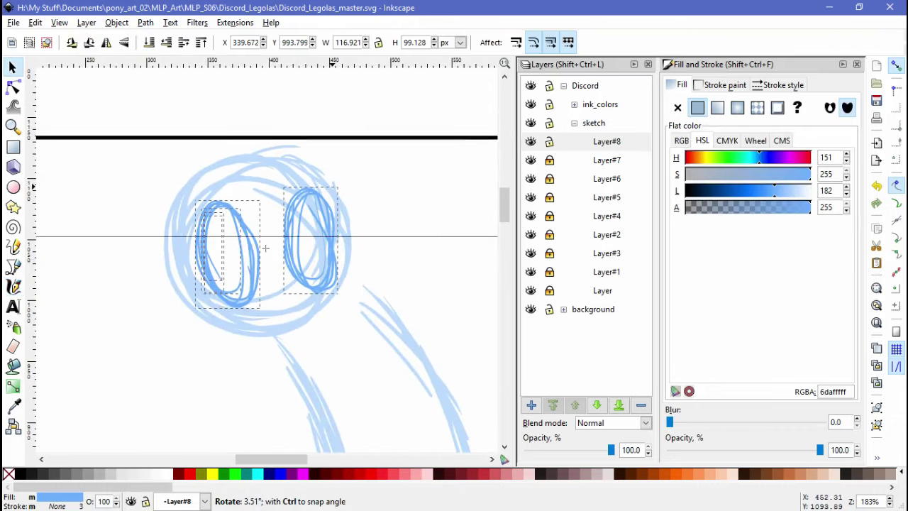
pyautogui.press('Escape')
# Move both eye ovals together slightly toward the front side of the head circle
pyautogui.keyDown('ctrl'); pyautogui.scroll(-2, 284, 248); pyautogui.keyUp('ctrl')
pyautogui.keyDown('ctrl'); pyautogui.scroll(-1, 283, 248); pyautogui.keyUp('ctrl')
pyautogui.moveTo(284, 283); pyautogui.dragTo(253, 171)
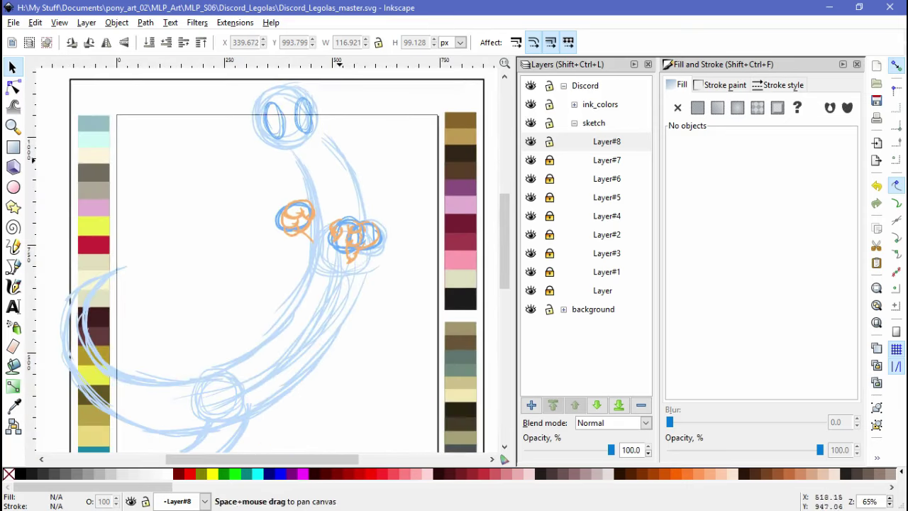
pyautogui.moveTo(345, 166); pyautogui.dragTo(402, 291)
pyautogui.click(340, 241)
pyautogui.moveTo(340, 242); pyautogui.dragTo(334, 243)
pyautogui.moveTo(414, 297); pyautogui.dragTo(369, 195)
pyautogui.press('Escape')
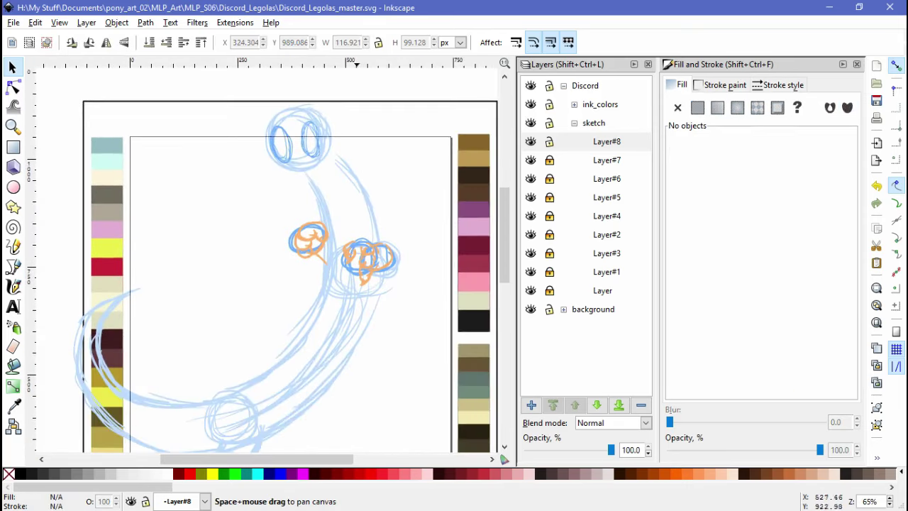
# Reinforce the outer edge of the eye nearer the back of the head with another calligraphy stroke
pyautogui.keyDown('ctrl'); pyautogui.scroll(3, 298, 107); pyautogui.keyUp('ctrl')
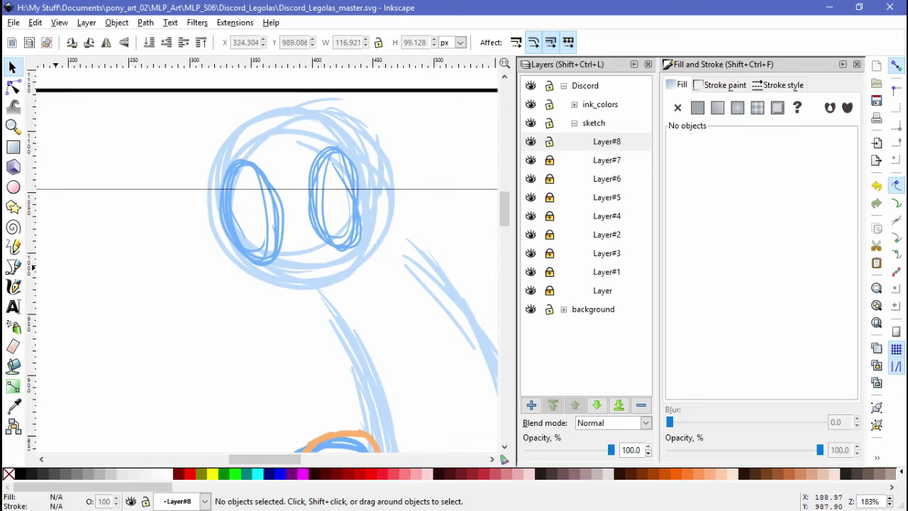
pyautogui.click(13, 286)
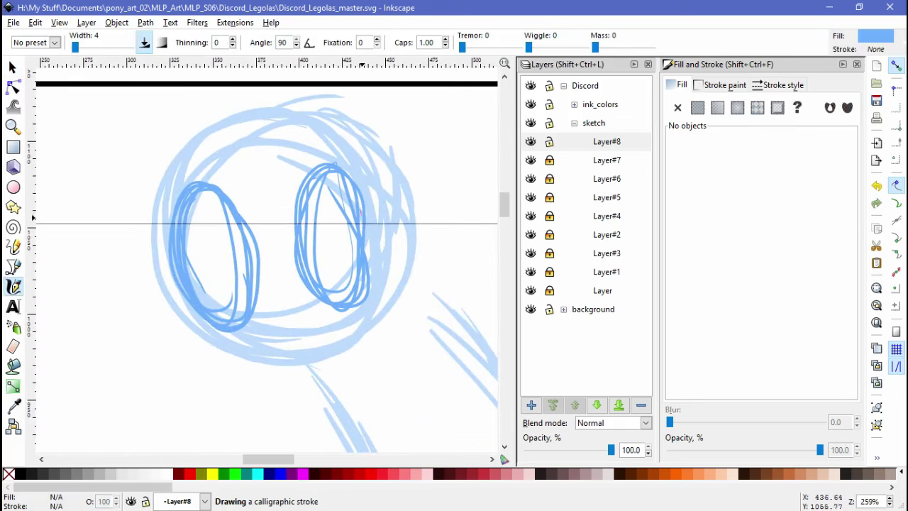
pyautogui.moveTo(365, 249); pyautogui.dragTo(367, 276)
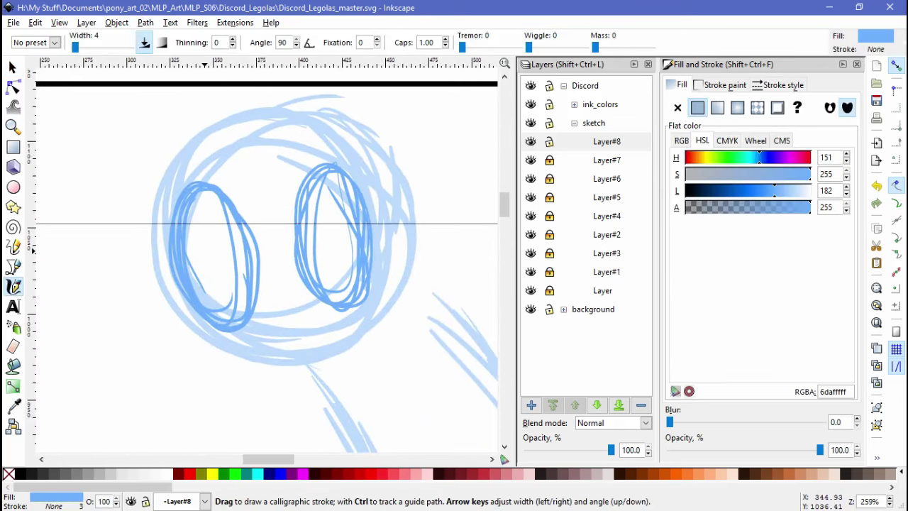
# Add a new layer above Layer#8 and sketch both cheek lines from the sides of the head down toward the chin
pyautogui.hotkey('ctrl', 'shift', 'n')
pyautogui.press('Return')
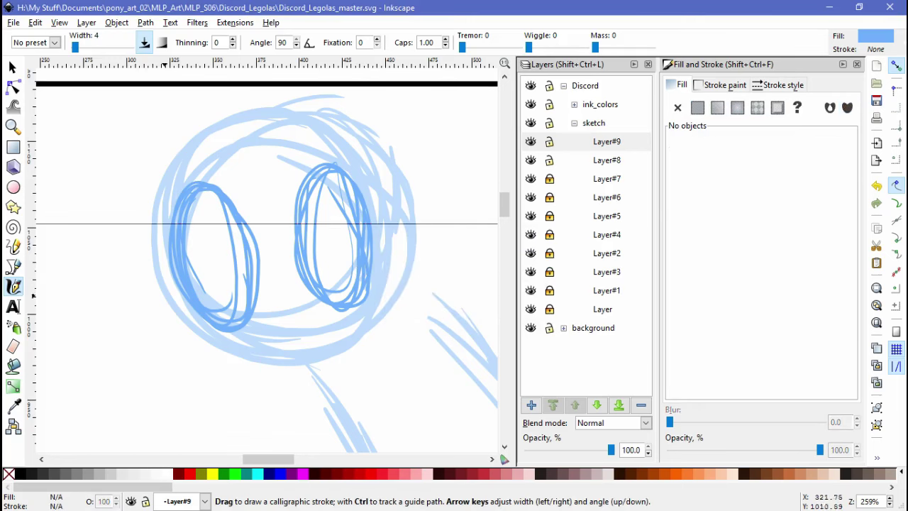
pyautogui.moveTo(153, 240); pyautogui.dragTo(221, 380)
pyautogui.moveTo(419, 204)
pyautogui.mouseDown()
pyautogui.moveTo(403, 319)
pyautogui.moveTo(388, 337)
pyautogui.mouseUp()
pyautogui.moveTo(399, 312)
pyautogui.mouseDown()
pyautogui.moveTo(398, 224)
pyautogui.moveTo(391, 323)
pyautogui.mouseUp()
pyautogui.moveTo(374, 285); pyautogui.dragTo(383, 324)
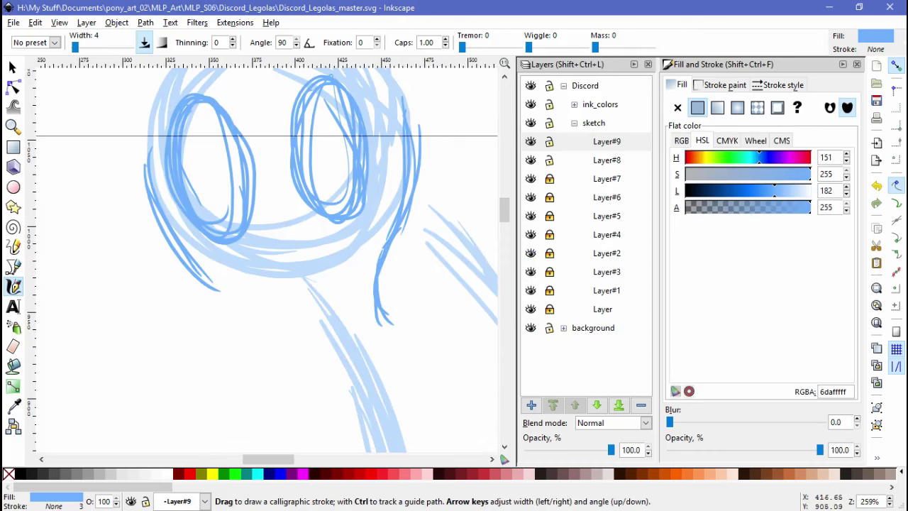
# Sketch a rounded chin joining the cheek lines and a curved smile with corner marks above it
pyautogui.moveTo(309, 348)
pyautogui.mouseDown()
pyautogui.moveTo(376, 298)
pyautogui.moveTo(264, 304)
pyautogui.moveTo(239, 283)
pyautogui.mouseUp()
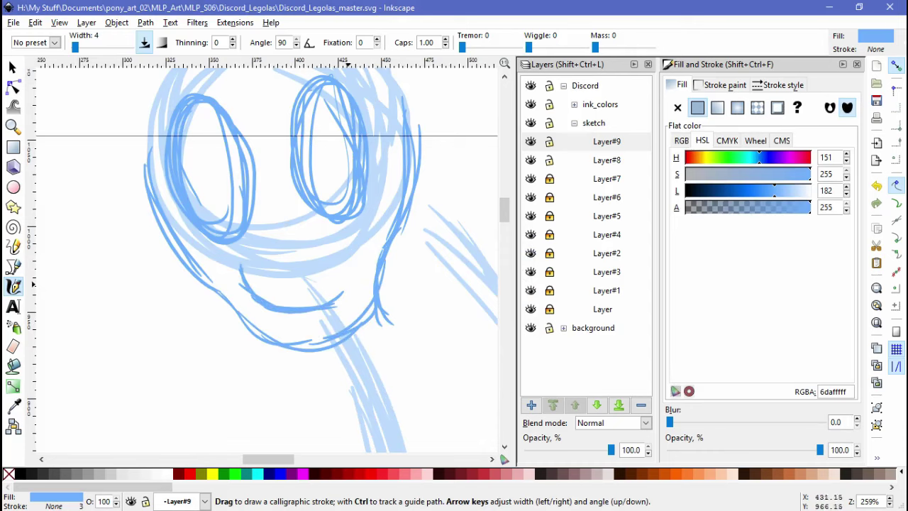
pyautogui.moveTo(347, 278); pyautogui.dragTo(339, 300)
pyautogui.press('Escape')
# Sketch a wavy nose line above the mouth and a small spiral between the nose and the smile
pyautogui.scroll(2, 244, 267)
pyautogui.moveTo(213, 269)
pyautogui.mouseDown()
pyautogui.moveTo(243, 259)
pyautogui.moveTo(174, 258)
pyautogui.moveTo(326, 229)
pyautogui.mouseUp()
pyautogui.press('space')
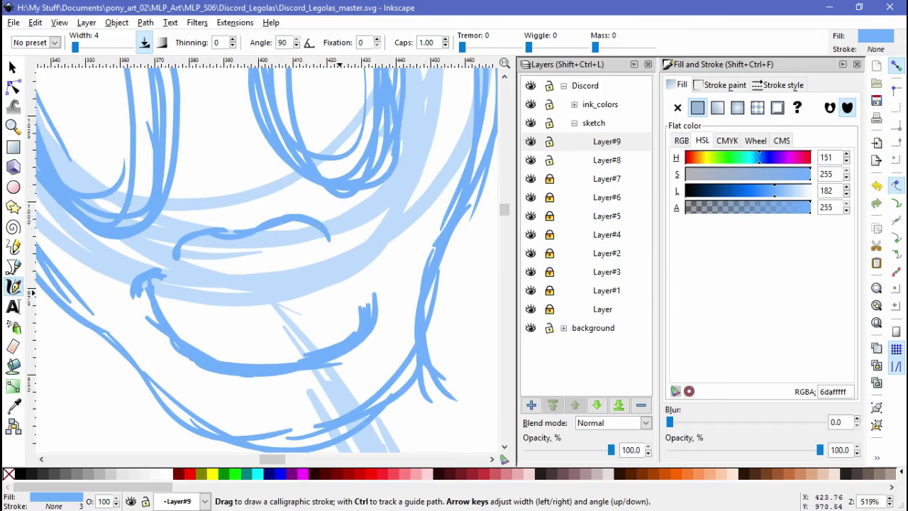
pyautogui.moveTo(215, 270)
pyautogui.mouseDown()
pyautogui.moveTo(183, 305)
pyautogui.moveTo(202, 291)
pyautogui.mouseUp()
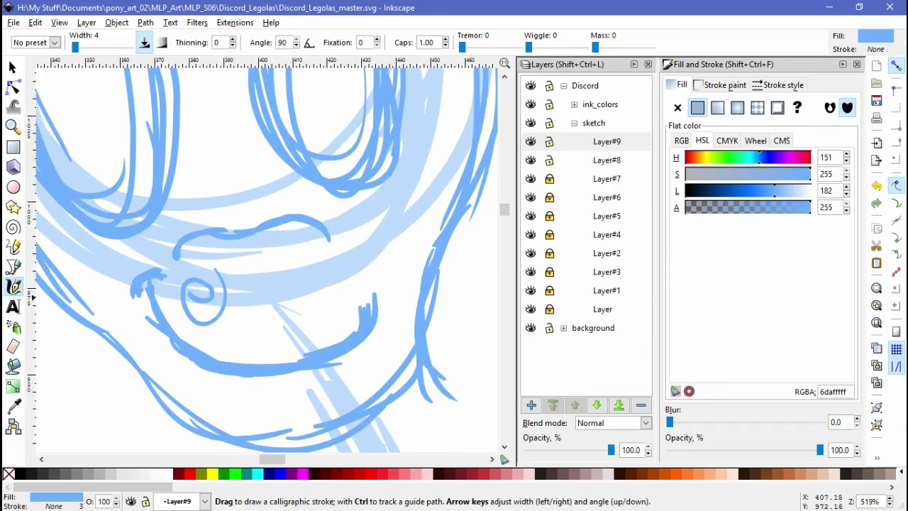
# Sketch a second spiral under the other end of the nose line and replace the smile's nearby corner strokes with a short upward curve
pyautogui.moveTo(292, 252)
pyautogui.mouseDown()
pyautogui.moveTo(312, 283)
pyautogui.moveTo(301, 283)
pyautogui.mouseUp()
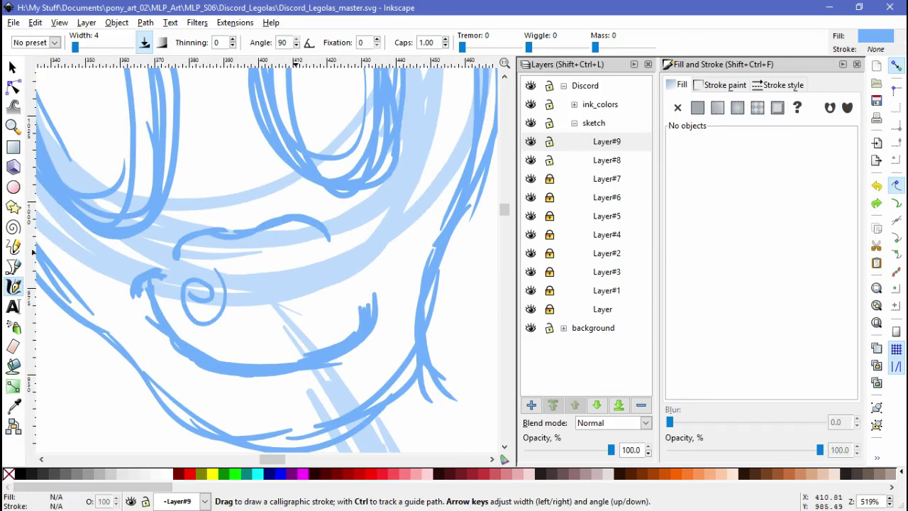
pyautogui.press('s')
pyautogui.press('Escape')
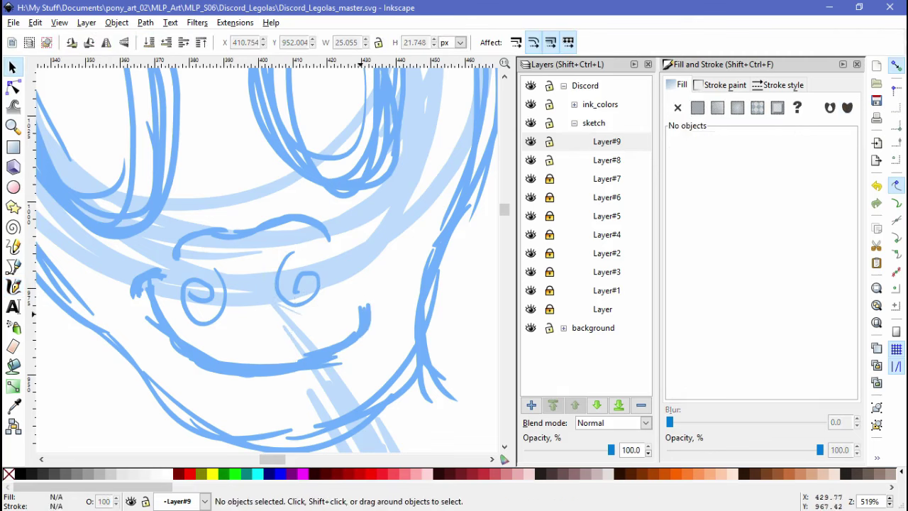
pyautogui.click(367, 312)
pyautogui.press('Delete')
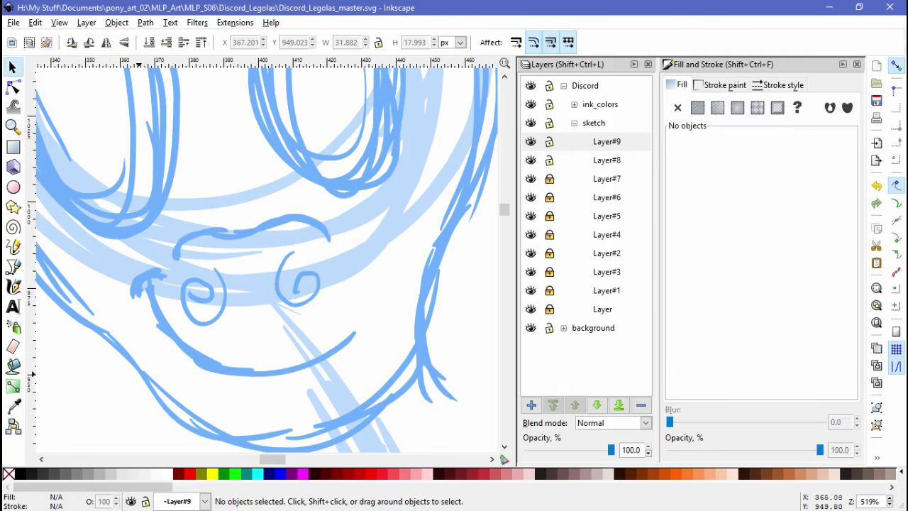
pyautogui.press('c')
pyautogui.moveTo(352, 308); pyautogui.dragTo(346, 348)
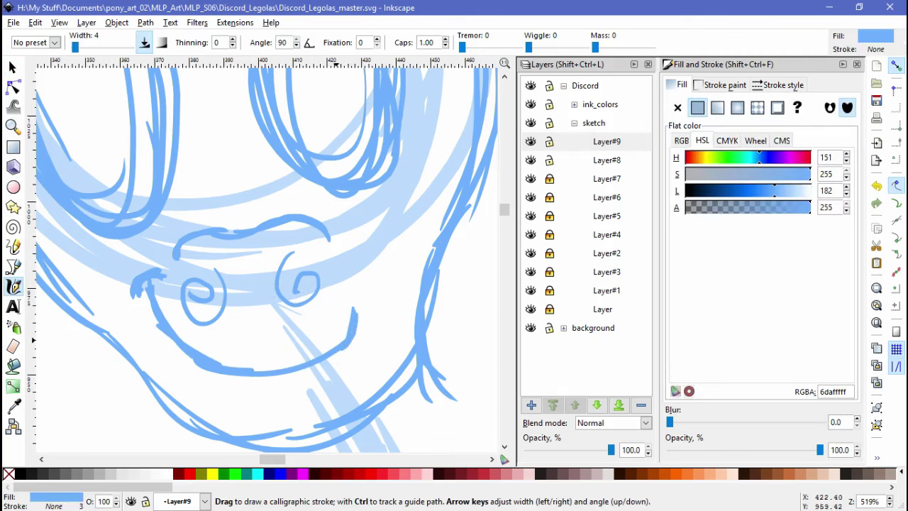
# Replace the clustered corner strokes at the smile's opposite end with a cleaner hooked corner mark
pyautogui.hscroll(-3, 99, 306)
pyautogui.press('s')
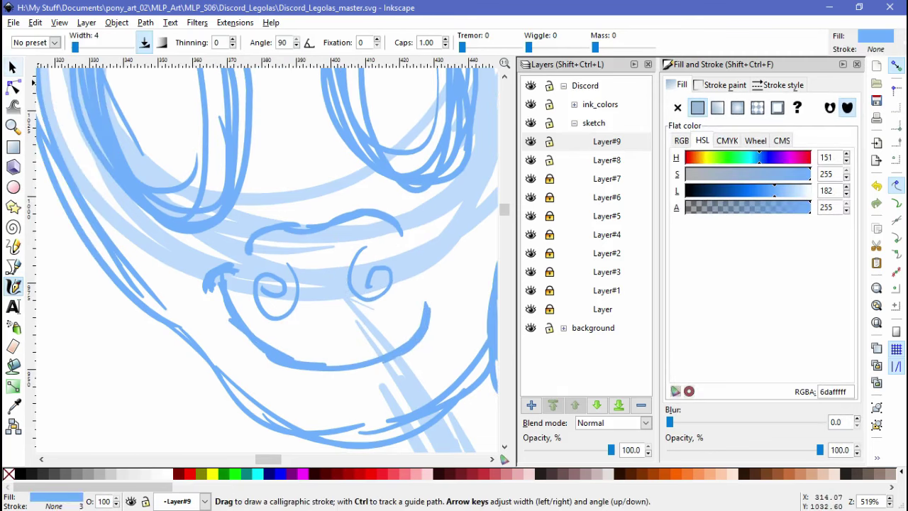
pyautogui.click(105, 287)
pyautogui.click(121, 280)
pyautogui.hscroll(-1, 265, 255)
pyautogui.press('Delete')
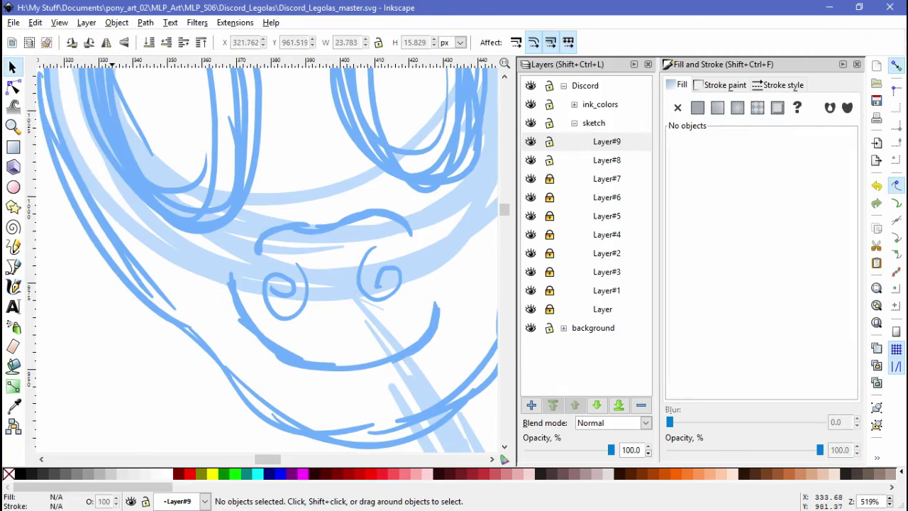
pyautogui.press('c')
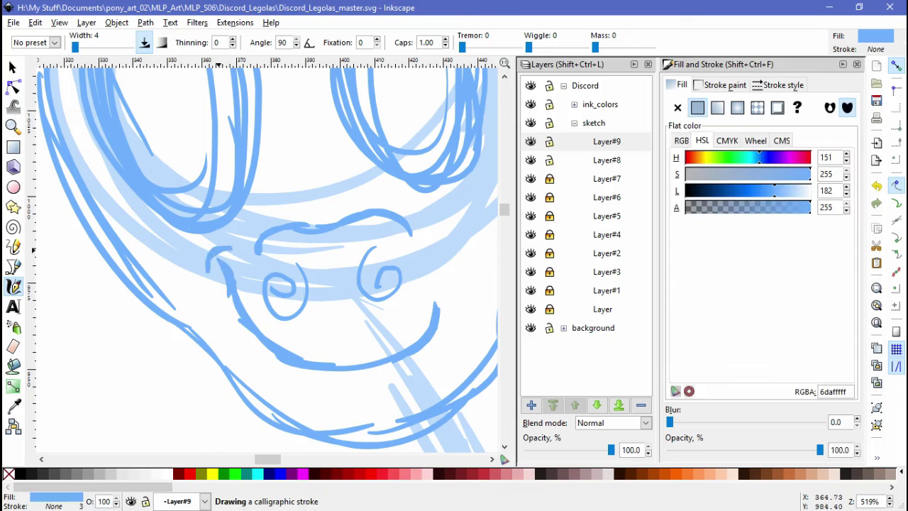
pyautogui.moveTo(231, 248); pyautogui.dragTo(177, 191)
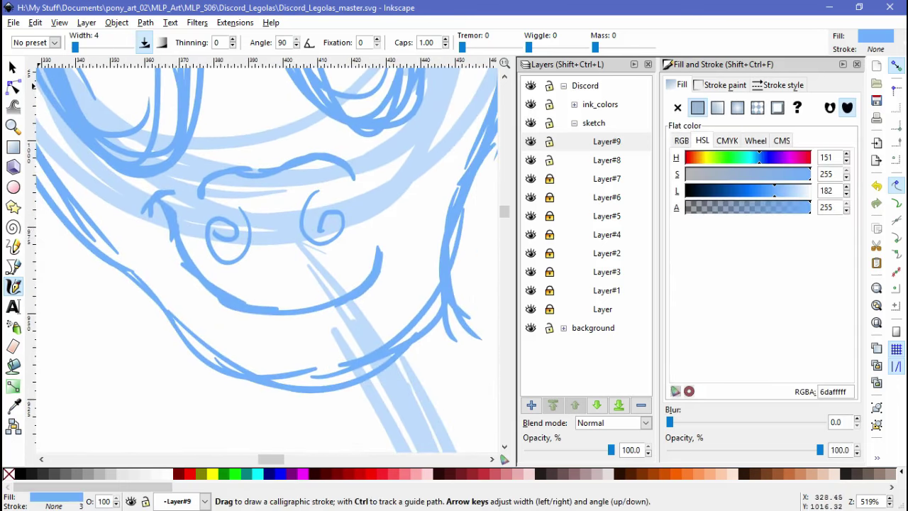
# Select the strokes forming the smile and narrow the curve between its two corners
pyautogui.press('s')
pyautogui.click(178, 192)
pyautogui.moveTo(328, 277); pyautogui.dragTo(209, 277)
pyautogui.moveTo(387, 276); pyautogui.dragTo(363, 276)
pyautogui.moveTo(248, 246); pyautogui.dragTo(121, 88)
pyautogui.moveTo(137, 203)
pyautogui.mouseDown()
pyautogui.moveTo(334, 324)
pyautogui.moveTo(369, 332)
pyautogui.mouseUp()
pyautogui.moveTo(165, 210)
pyautogui.mouseDown()
pyautogui.moveTo(165, 193)
pyautogui.moveTo(175, 234)
pyautogui.mouseUp()
pyautogui.press('Escape')
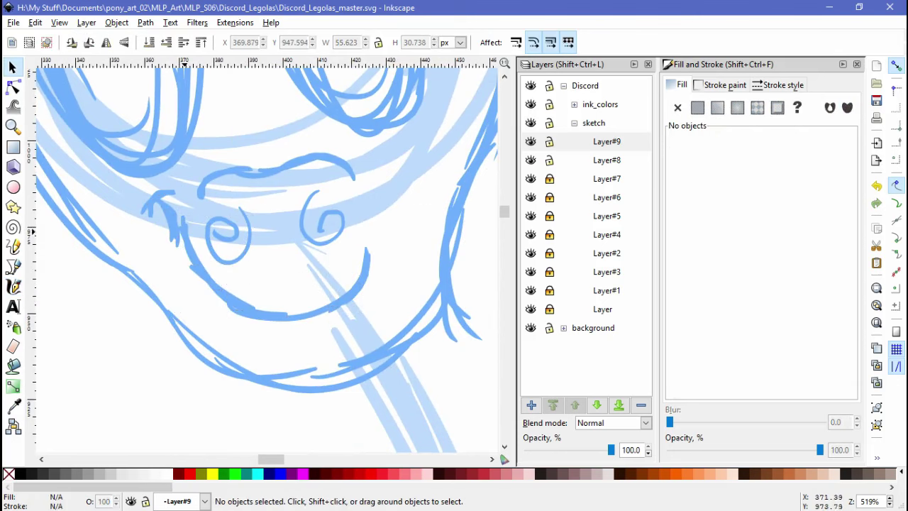
# Move and stretch the strokes on the smile's hooked side so they align with the bottom curve and corner mark
pyautogui.click(181, 234)
pyautogui.click(165, 206)
pyautogui.click(177, 217)
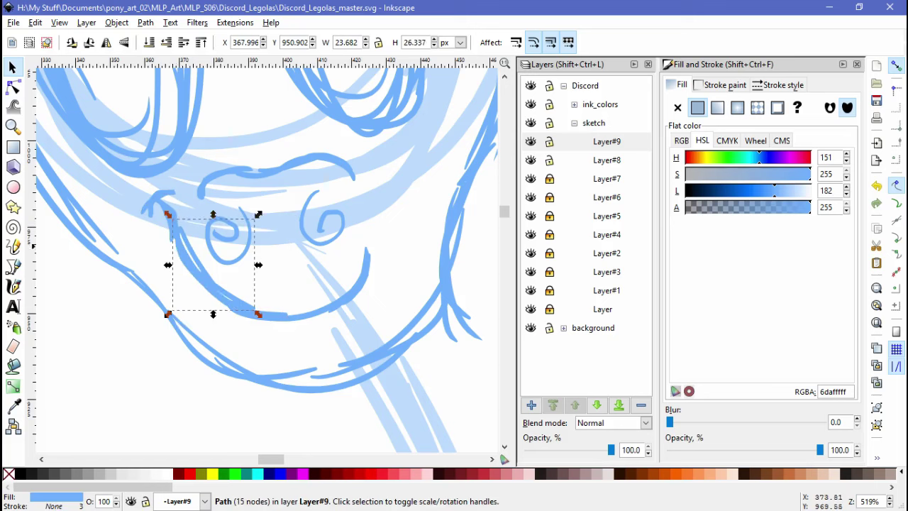
pyautogui.moveTo(258, 314); pyautogui.dragTo(292, 316)
pyautogui.moveTo(180, 263)
pyautogui.mouseDown()
pyautogui.moveTo(170, 262)
pyautogui.moveTo(184, 271)
pyautogui.mouseUp()
pyautogui.press('Escape')
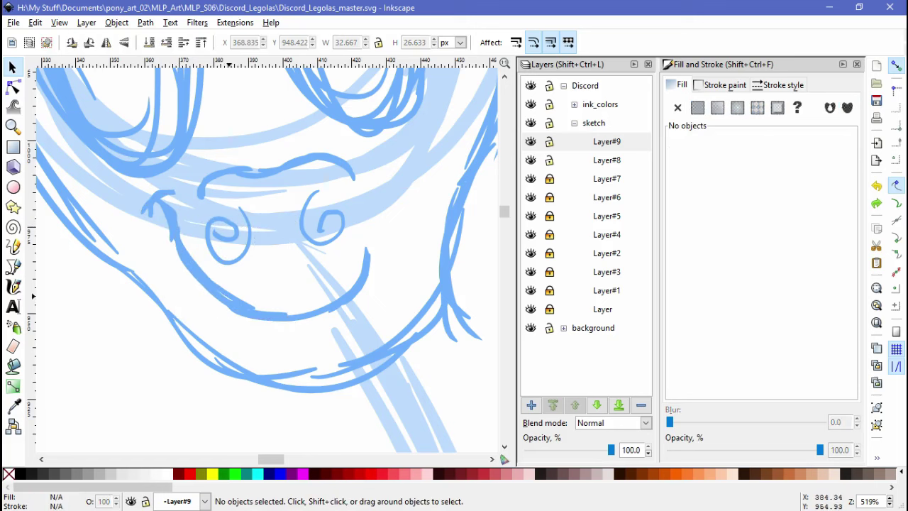
pyautogui.click(216, 298)
pyautogui.moveTo(261, 269); pyautogui.dragTo(261, 274)
pyautogui.press('Escape')
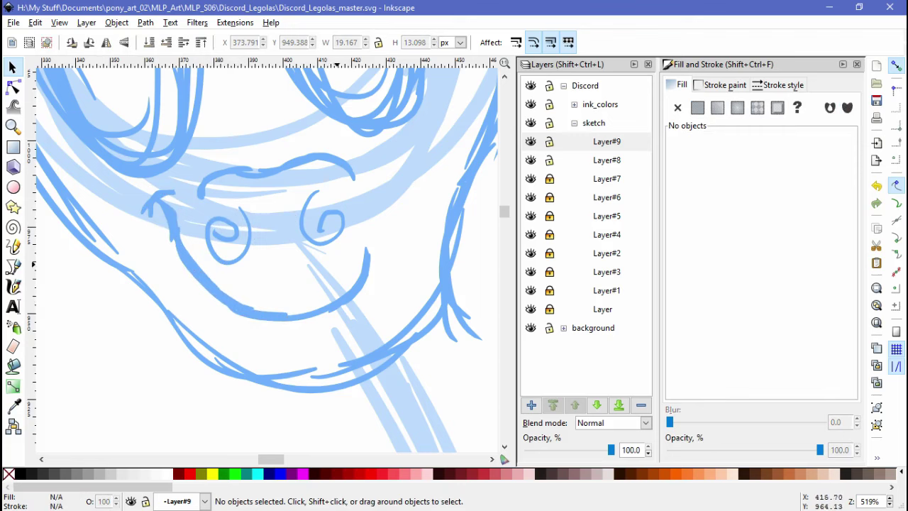
# Try sketching a lower lip line beneath the smile with several overlapping calligraphy strokes
pyautogui.press('-')
pyautogui.press('-')
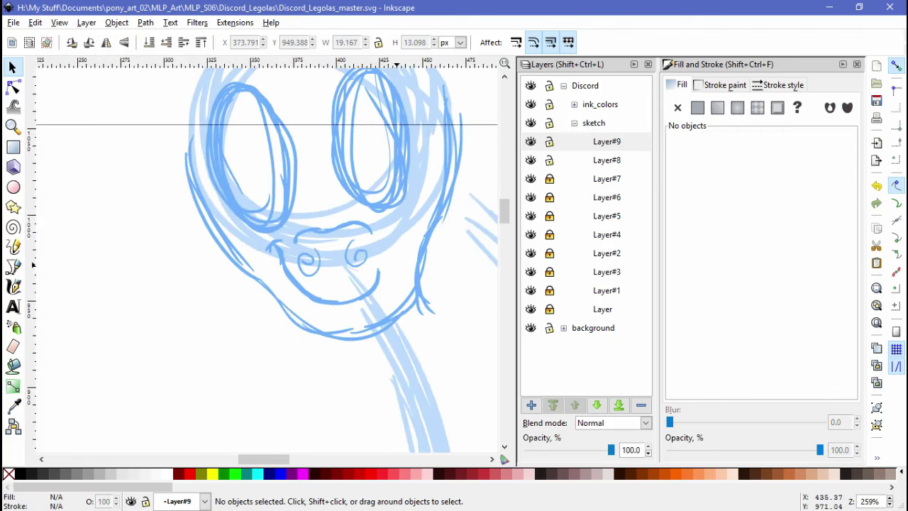
pyautogui.press('+')
pyautogui.press('+')
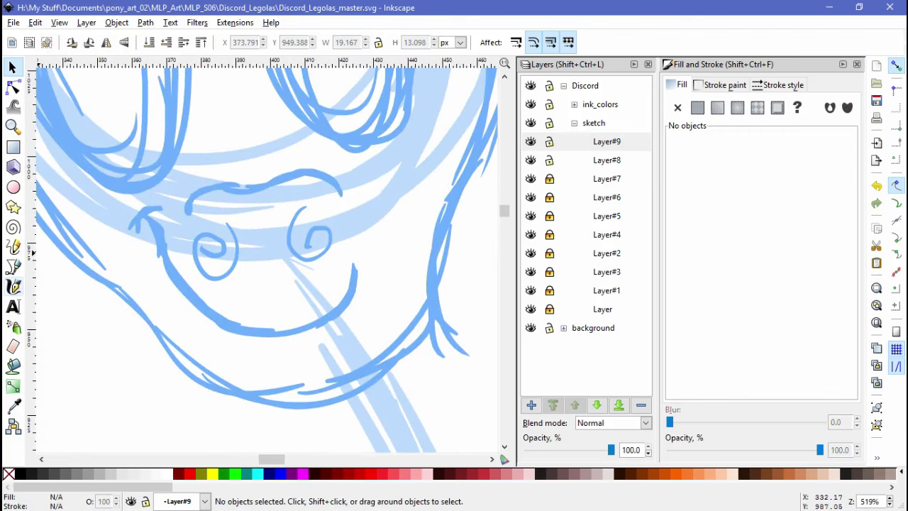
pyautogui.press('c')
pyautogui.moveTo(353, 251); pyautogui.dragTo(371, 283)
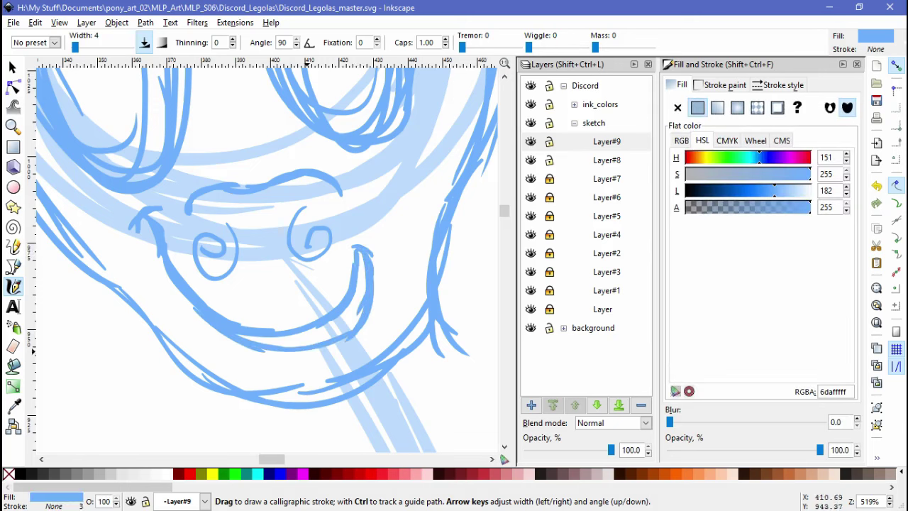
pyautogui.moveTo(370, 275); pyautogui.dragTo(360, 327)
pyautogui.keyDown('ctrl'); pyautogui.click(162, 264); pyautogui.keyUp('ctrl')
pyautogui.moveTo(154, 241)
pyautogui.mouseDown()
pyautogui.moveTo(186, 317)
pyautogui.moveTo(304, 367)
pyautogui.mouseUp()
pyautogui.moveTo(171, 289)
pyautogui.mouseDown()
pyautogui.moveTo(264, 348)
pyautogui.moveTo(312, 362)
pyautogui.mouseUp()
pyautogui.moveTo(178, 298); pyautogui.dragTo(320, 351)
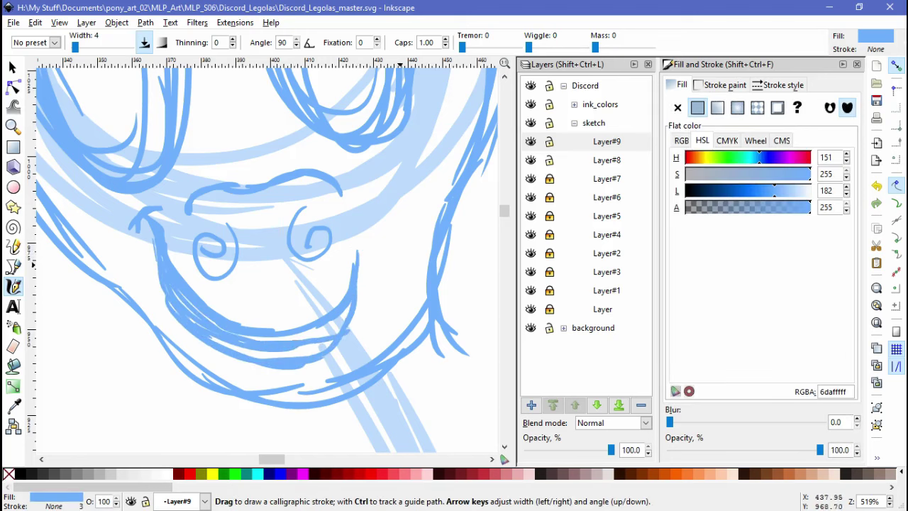
# Delete the trial lower lip strokes beneath the smile
pyautogui.keyDown('ctrl'); pyautogui.click(358, 279); pyautogui.keyUp('ctrl')
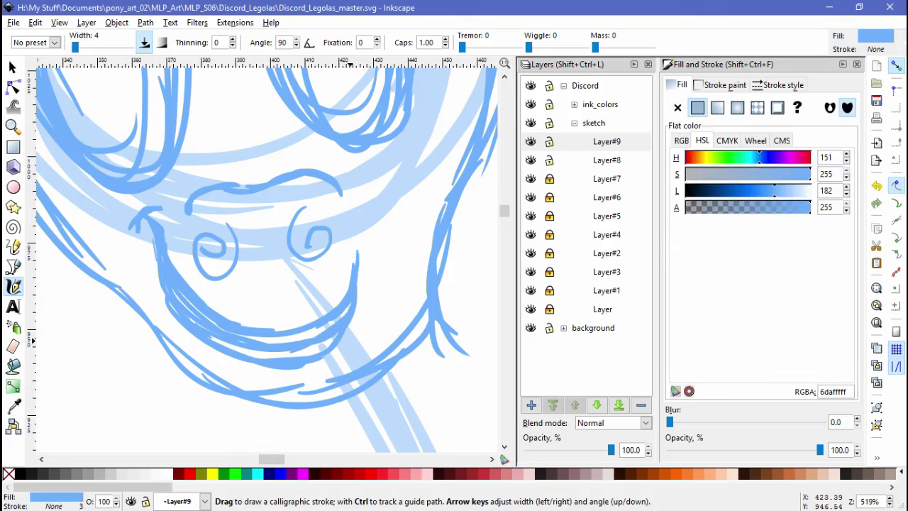
pyautogui.press('F3')
pyautogui.moveTo(289, 352); pyautogui.dragTo(354, 299)
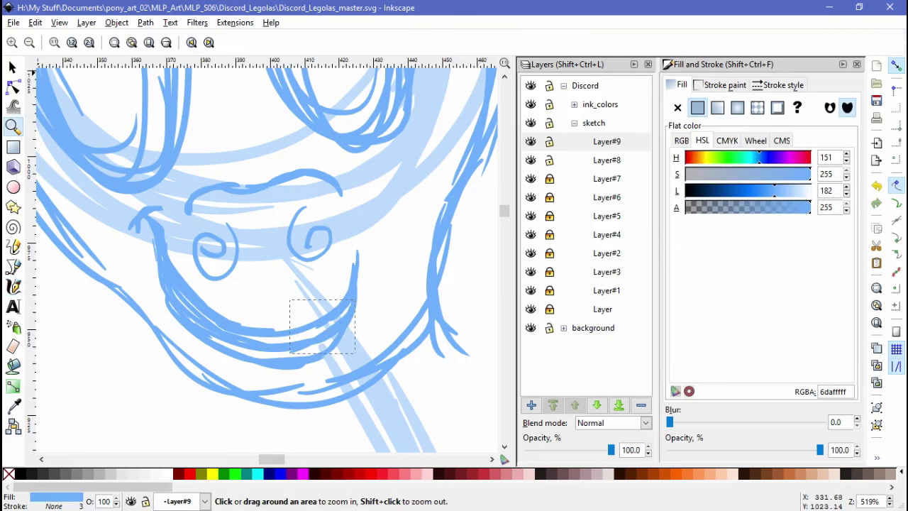
pyautogui.press('F1')
pyautogui.press('Delete')
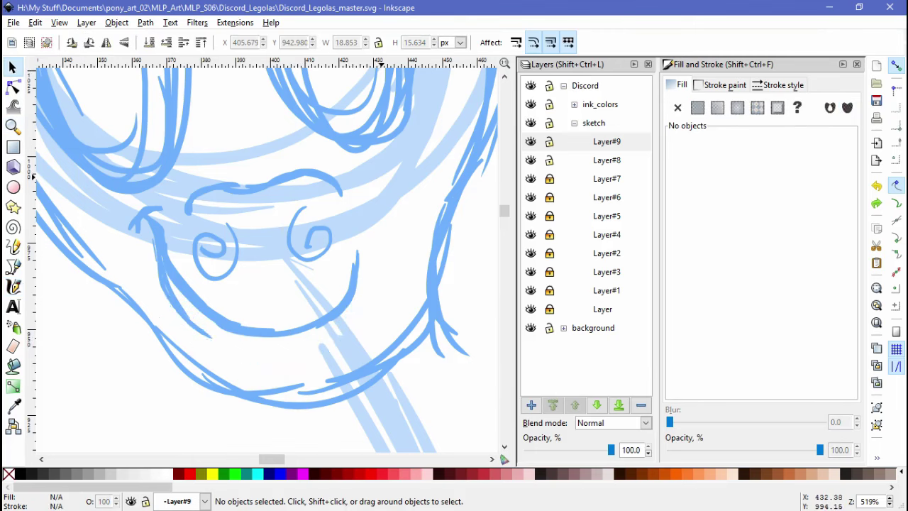
pyautogui.hotkey('ctrl', 'F6')
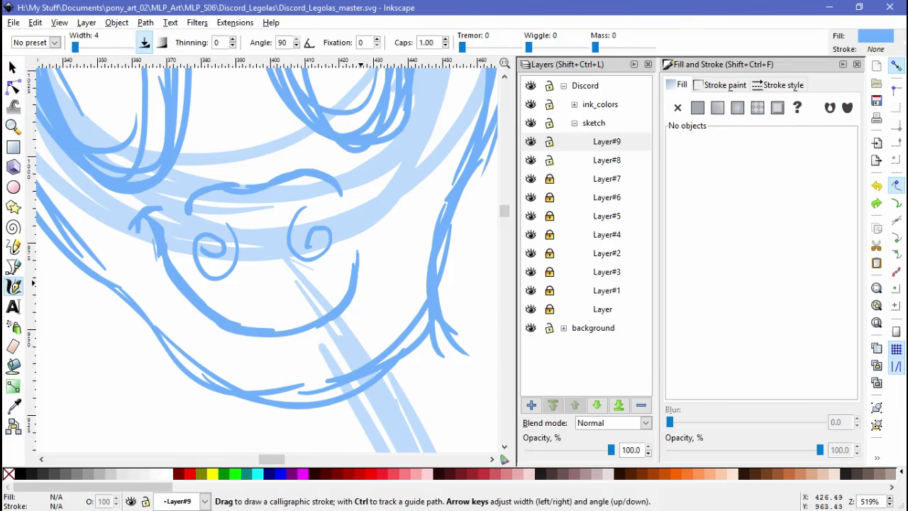
# Replace the smile's slanted side below the first spiral with a steeper line, widening the bottom curve to meet it
pyautogui.press('F1')
pyautogui.click(76, 348)
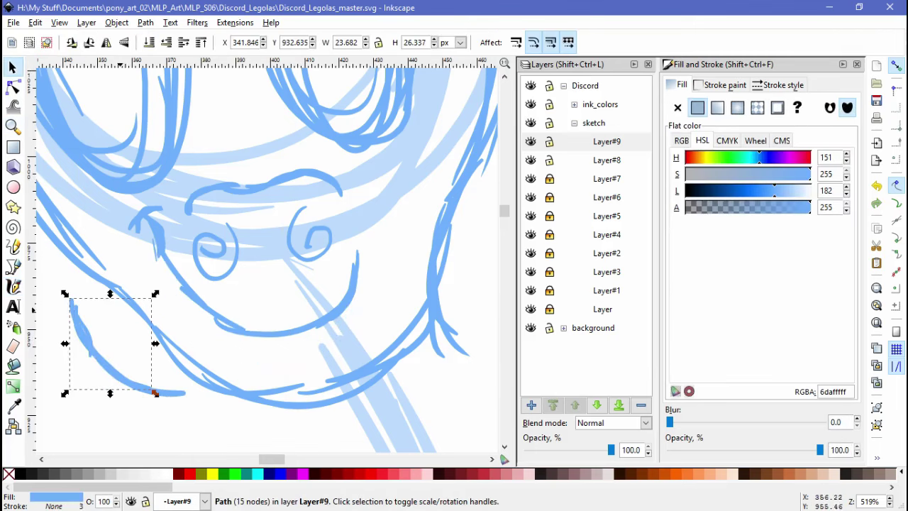
pyautogui.press('Escape')
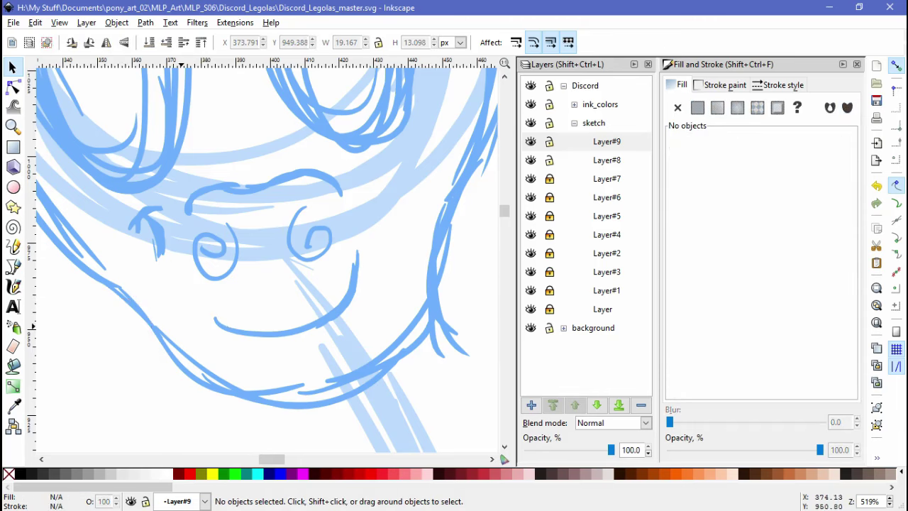
pyautogui.click(234, 328)
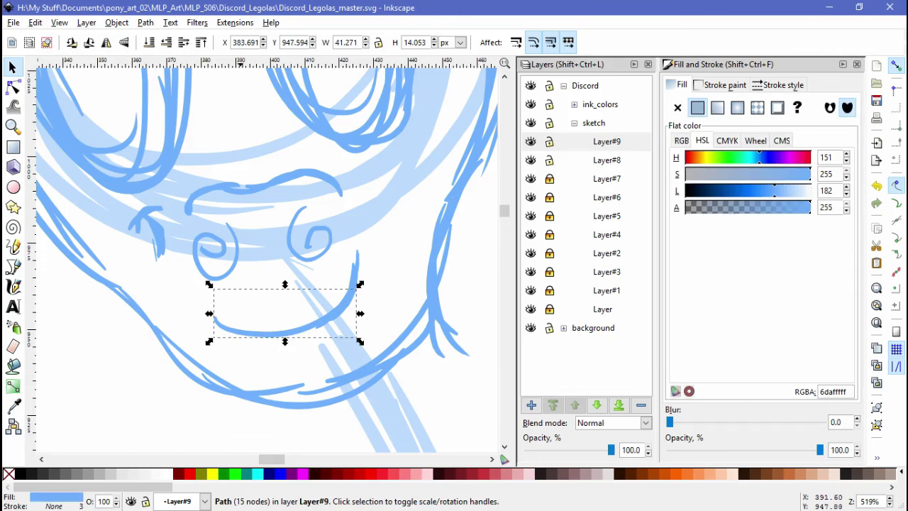
pyautogui.moveTo(206, 313)
pyautogui.mouseDown()
pyautogui.moveTo(186, 313)
pyautogui.moveTo(190, 321)
pyautogui.mouseUp()
pyautogui.press('c')
pyautogui.moveTo(179, 274); pyautogui.dragTo(169, 250)
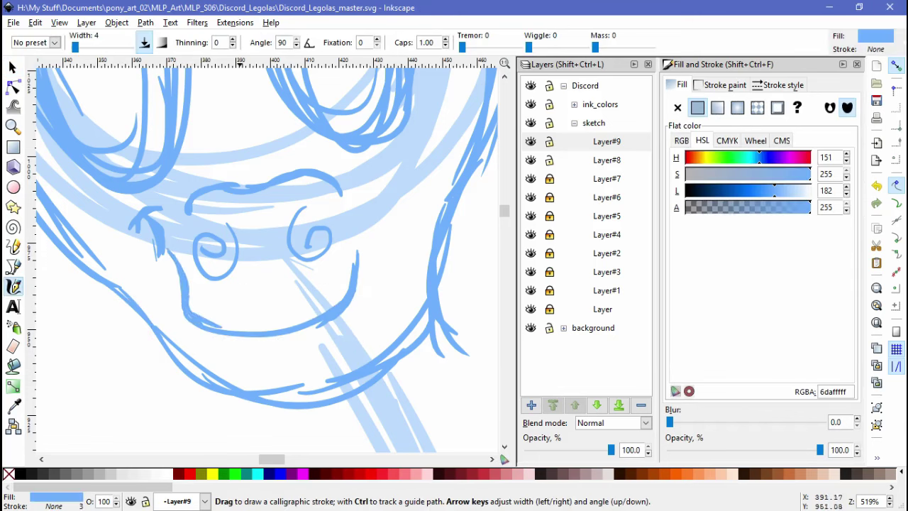
# Delete the old hooked corner strokes and sketch a new corner mark joined to the steeper side of the smile
pyautogui.press('Escape')
pyautogui.press('s')
pyautogui.click(150, 248)
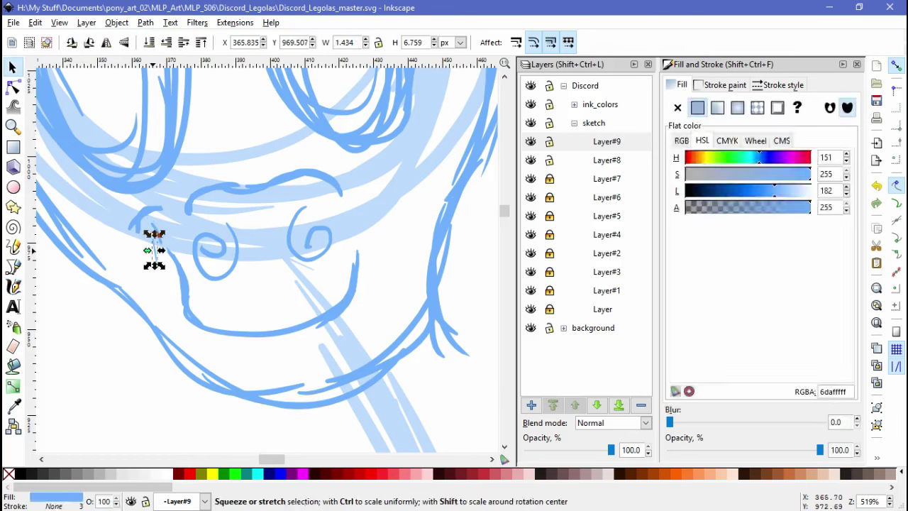
pyautogui.press('Delete')
pyautogui.moveTo(167, 193); pyautogui.dragTo(167, 193)
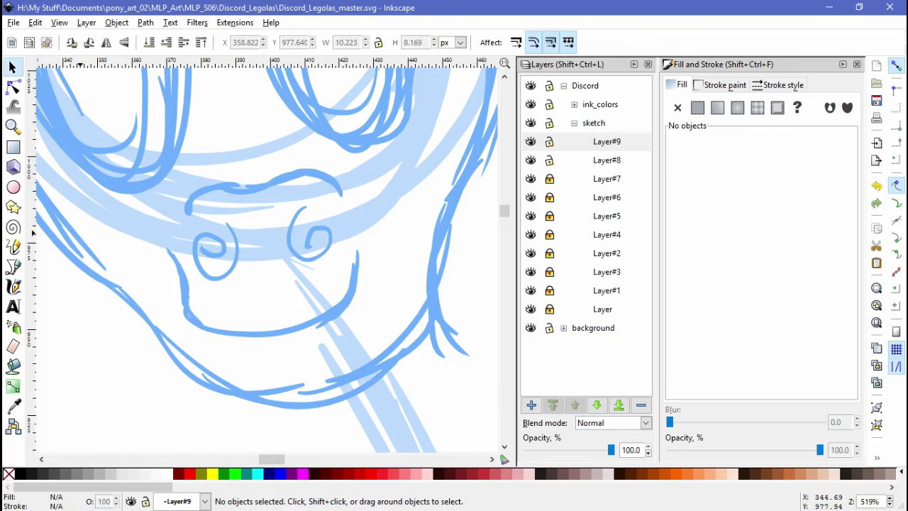
pyautogui.press('c')
pyautogui.moveTo(177, 275); pyautogui.dragTo(148, 237)
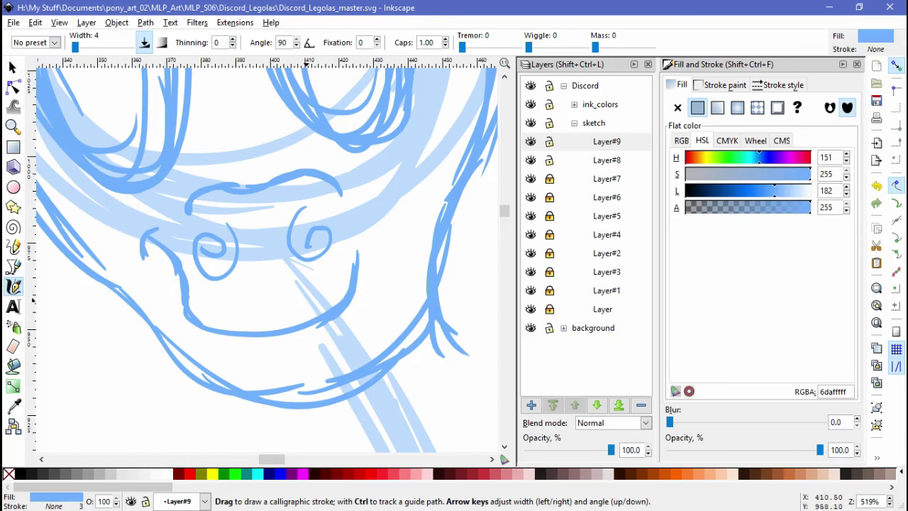
# Delete the lower cheek strokes on the second spiral's side of the face and the redundant strokes along the chin
pyautogui.press('s')
pyautogui.press('Delete')
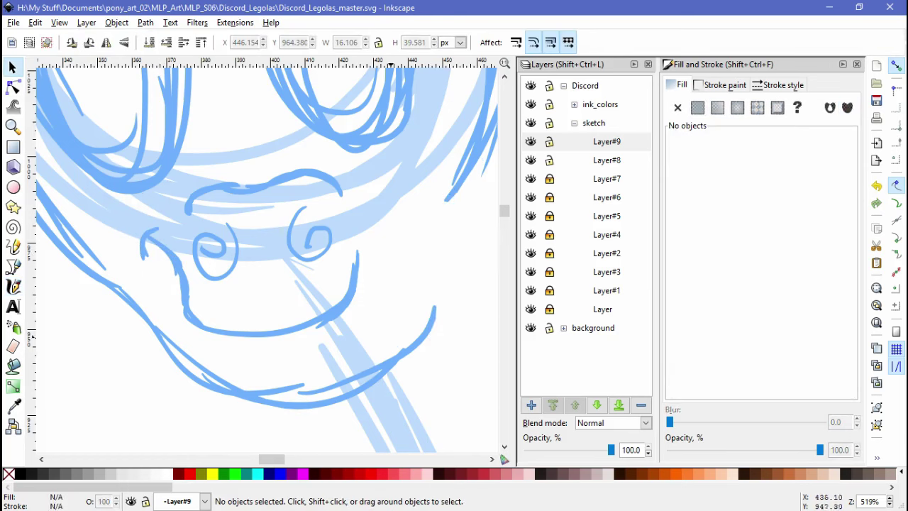
pyautogui.click(340, 397)
pyautogui.press('Delete')
pyautogui.click(327, 399)
pyautogui.press('Delete')
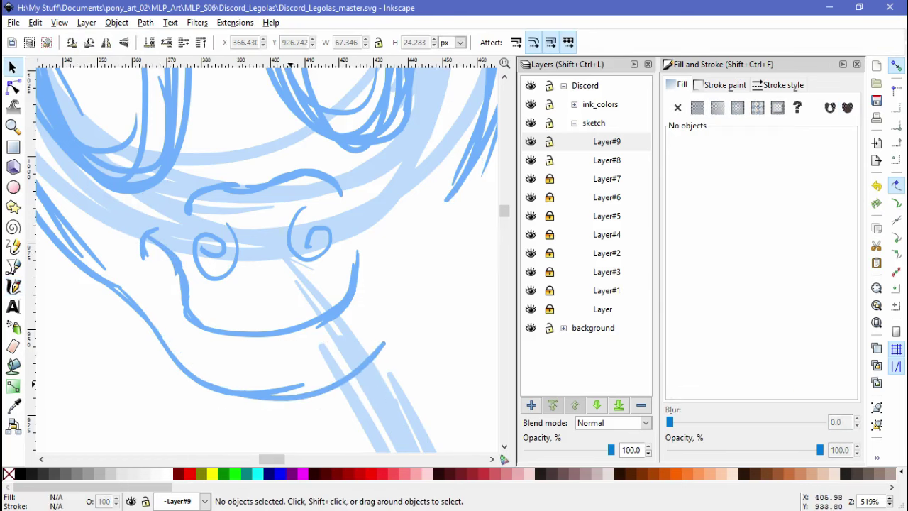
# Reshape the remaining chin strokes into a lower, rounder curve that continues the opposite cheek line
pyautogui.click(306, 398)
pyautogui.moveTo(305, 399)
pyautogui.mouseDown()
pyautogui.moveTo(295, 389)
pyautogui.moveTo(248, 413)
pyautogui.moveTo(256, 422)
pyautogui.mouseUp()
pyautogui.keyDown('shift'); pyautogui.click(142, 312); pyautogui.keyUp('shift')
pyautogui.click(247, 412)
pyautogui.press('Escape')
# Sketch a new cheek line curving inward from the side of the head down to the open end of the chin
pyautogui.press('c')
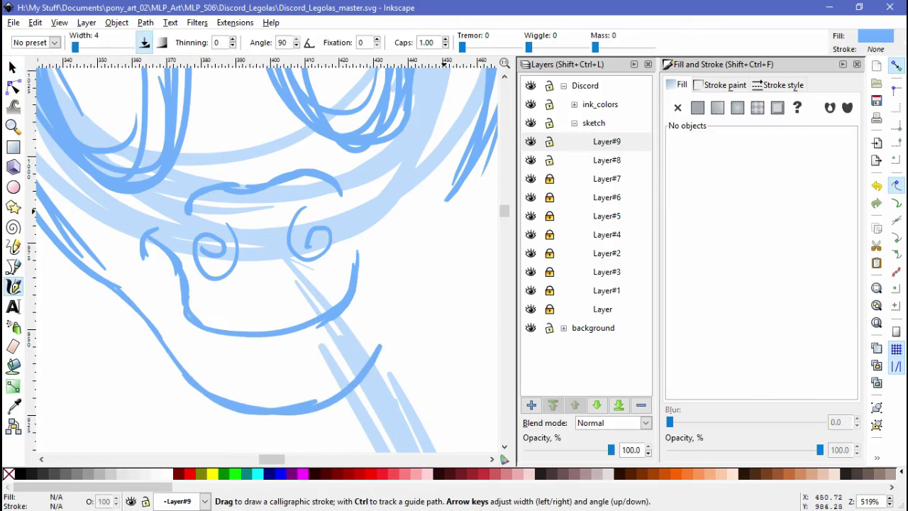
pyautogui.moveTo(454, 186); pyautogui.dragTo(379, 331)
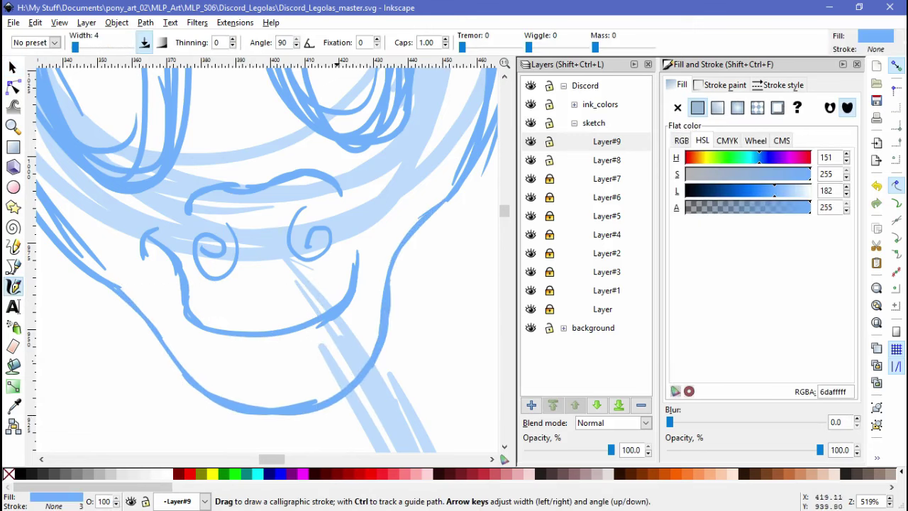
pyautogui.scroll(-3, 313, 399)
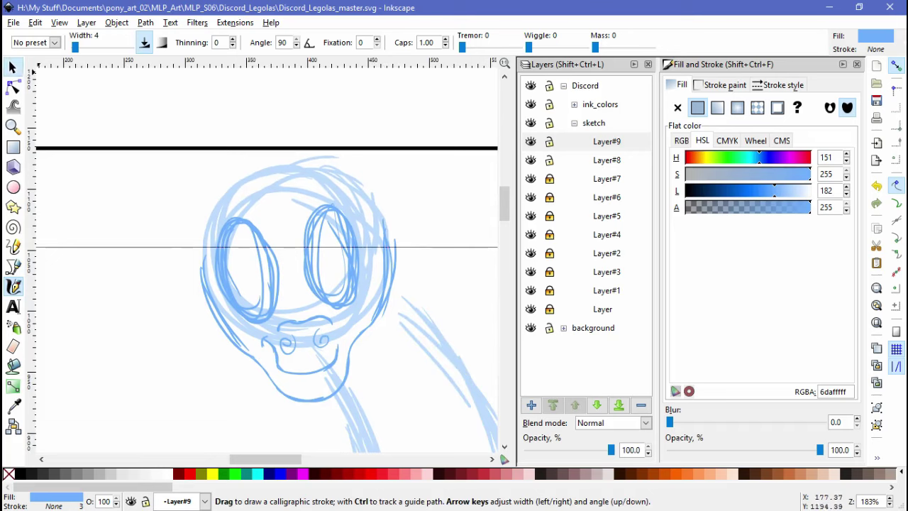
pyautogui.press('s')
pyautogui.click(331, 256)
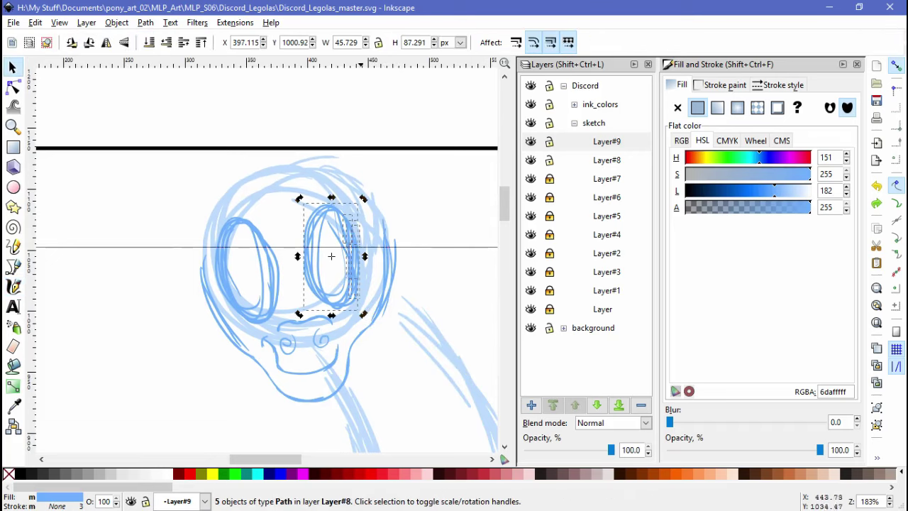
pyautogui.moveTo(361, 268); pyautogui.dragTo(361, 269)
pyautogui.press('Escape')
# Reduce the upper cheek beside the redrawn jaw to a single line, shift it toward the head and adjust the connecting jaw stroke
pyautogui.scroll(1, 406, 333)
pyautogui.moveTo(436, 173); pyautogui.dragTo(369, 354)
pyautogui.press('Escape')
pyautogui.click(410, 253)
pyautogui.moveTo(410, 253); pyautogui.dragTo(401, 250)
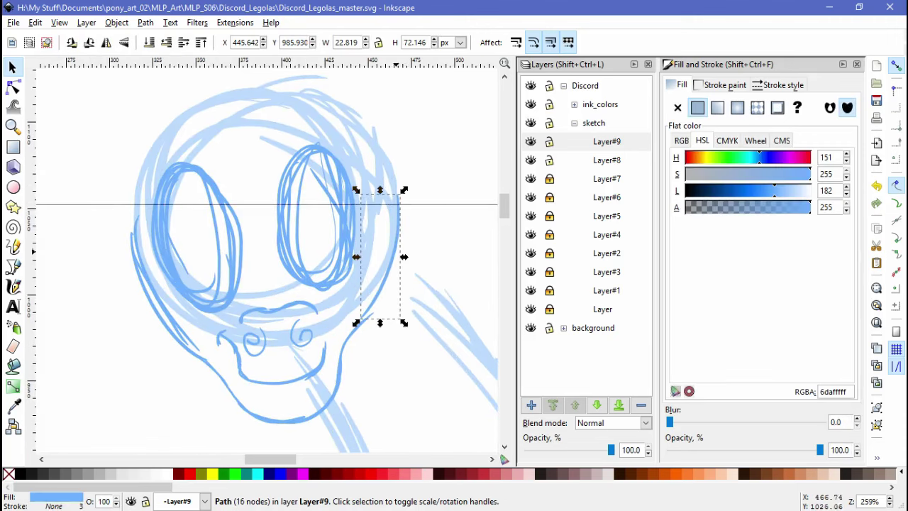
pyautogui.click(352, 344)
pyautogui.moveTo(371, 307); pyautogui.dragTo(362, 315)
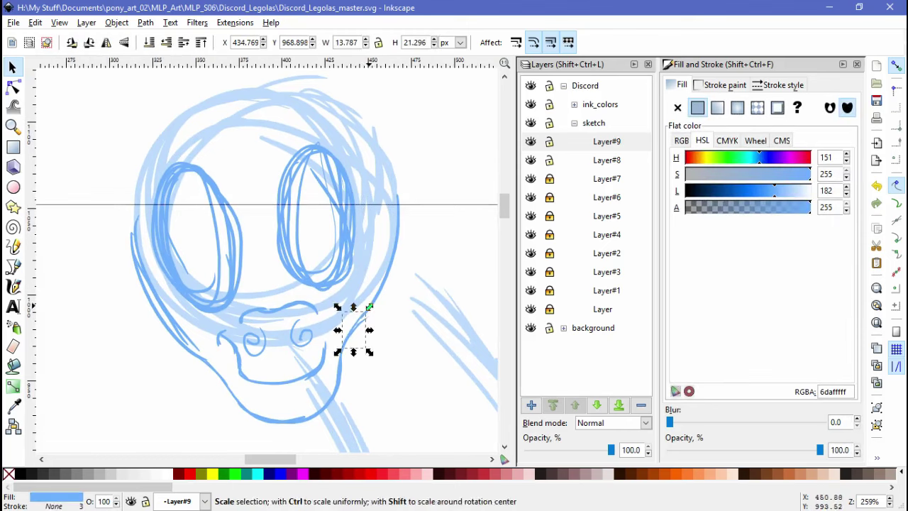
# Tidy and reposition the short strokes joining the cheek line to the jaw on the second eye's side
pyautogui.press('Escape')
pyautogui.click(354, 324)
pyautogui.click(340, 351)
pyautogui.press('Escape')
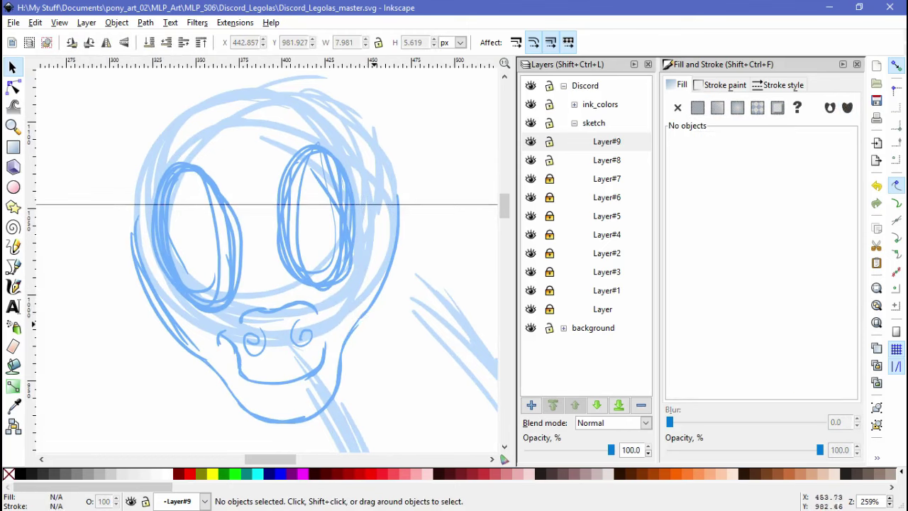
pyautogui.click(341, 351)
pyautogui.press('Escape')
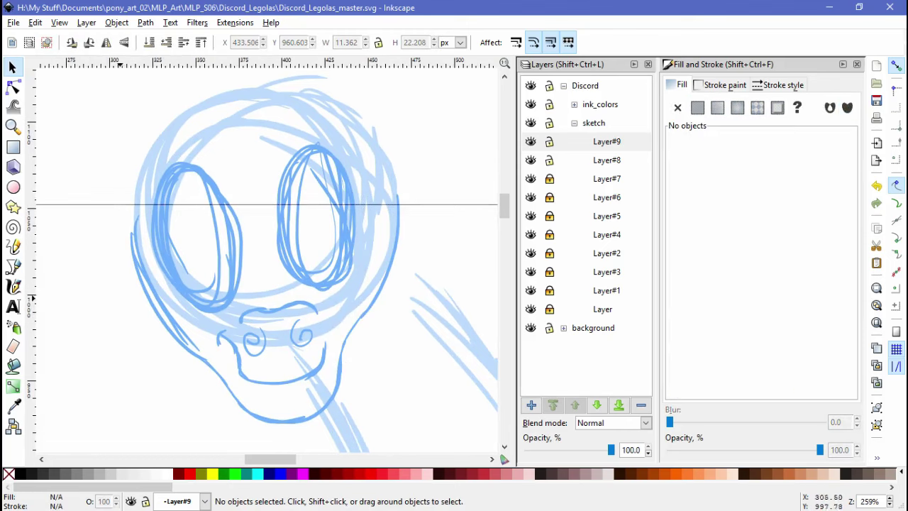
# Delete the redundant outer strokes of the cheek beside the first eye and shift the jaw line below it inward
pyautogui.press('Tab')
pyautogui.press('Tab')
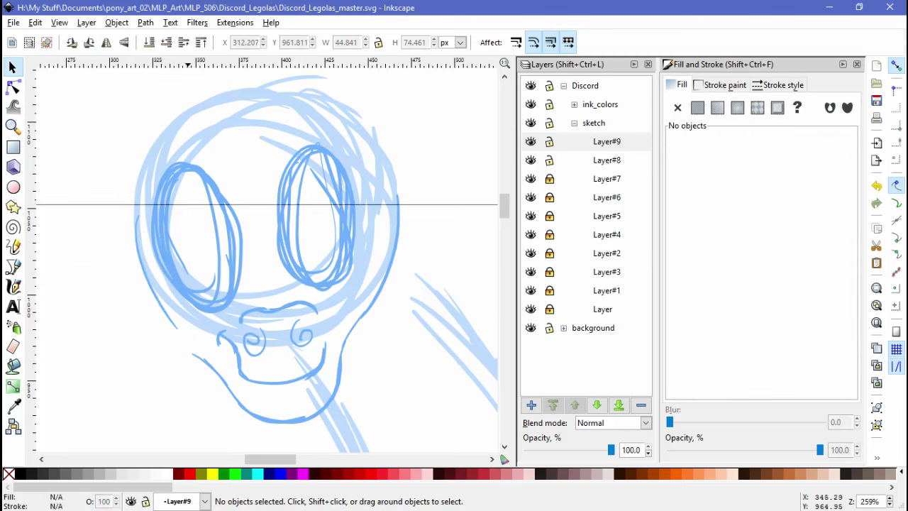
pyautogui.click(190, 352)
pyautogui.moveTo(179, 391); pyautogui.dragTo(188, 391)
pyautogui.press('Escape')
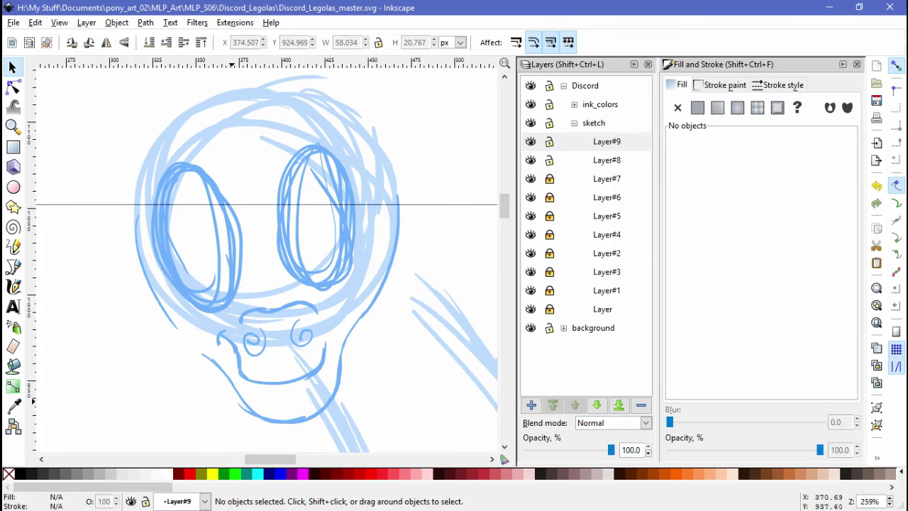
pyautogui.click(234, 407)
pyautogui.press('Escape')
# Sketch a short calligraphic line bridging the gap between the first eye's cheek and the jaw
pyautogui.press('c')
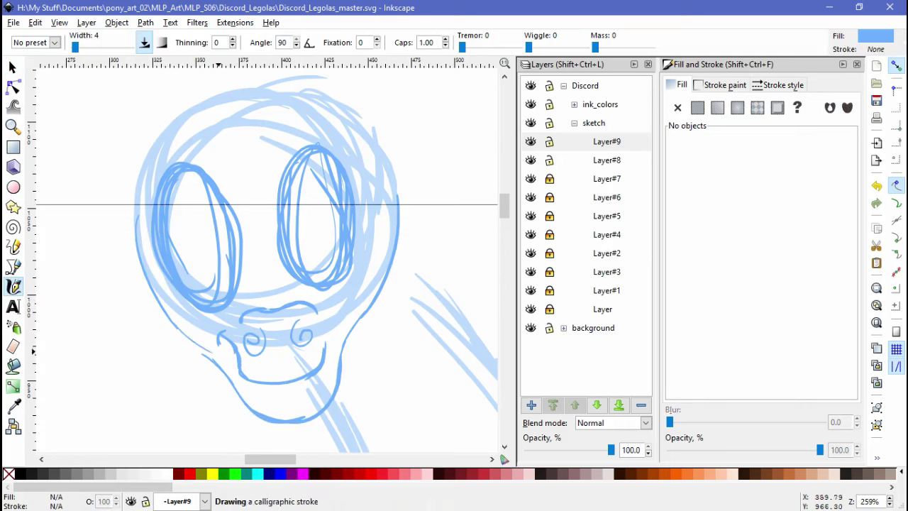
pyautogui.moveTo(393, 209); pyautogui.dragTo(372, 226)
pyautogui.click(201, 355)
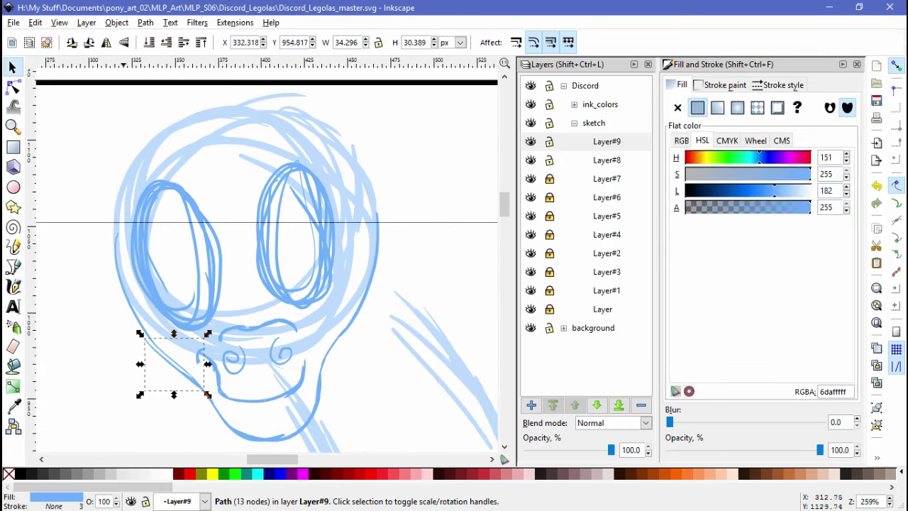
# Select the cheek and jaw strokes on the second eye's side and scale them to about 80% width, toward the face
pyautogui.moveTo(381, 166); pyautogui.dragTo(290, 424)
pyautogui.moveTo(383, 303); pyautogui.dragTo(369, 303)
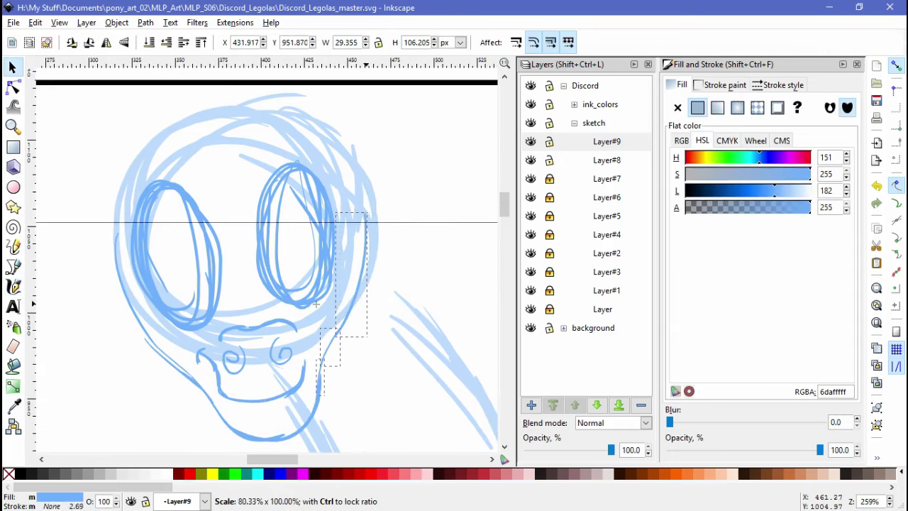
pyautogui.click(405, 204)
# Remove the long stroke along the muzzle's upper edge and the short stroke above the first nostril spiral
pyautogui.scroll(1, 250, 358)
pyautogui.click(250, 334)
pyautogui.press('Escape')
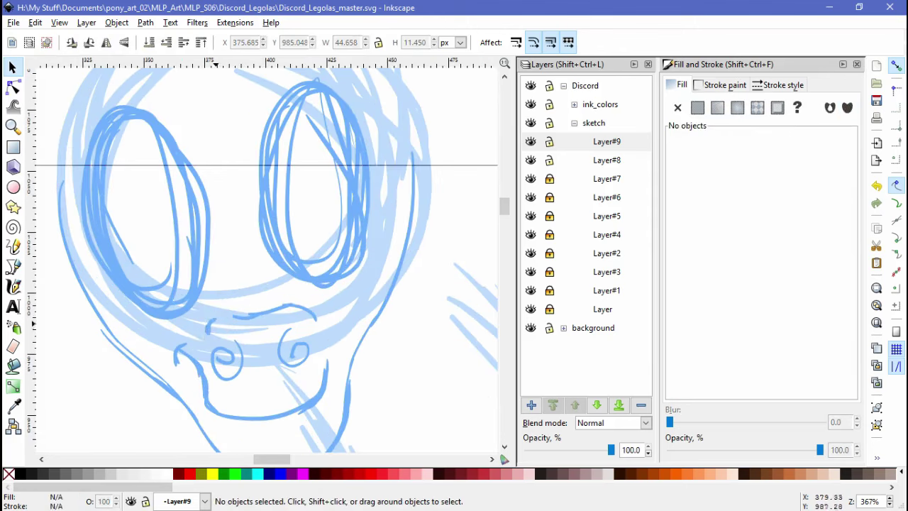
pyautogui.moveTo(272, 309); pyautogui.dragTo(282, 314)
pyautogui.press('Escape')
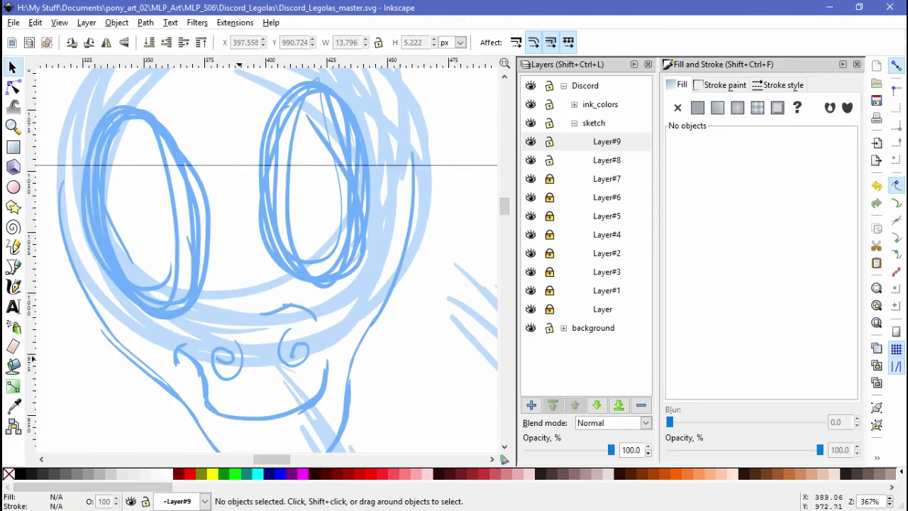
# Add a new sketch layer and draw the long sweeping lower line of the eyebrow above the second eye
pyautogui.press('c')
pyautogui.moveTo(383, 182)
pyautogui.mouseDown()
pyautogui.moveTo(383, 83)
pyautogui.moveTo(399, 266)
pyautogui.mouseUp()
pyautogui.hotkey('ctrl', 'shift', 'n')
pyautogui.press('Return')
pyautogui.moveTo(397, 213); pyautogui.dragTo(379, 287)
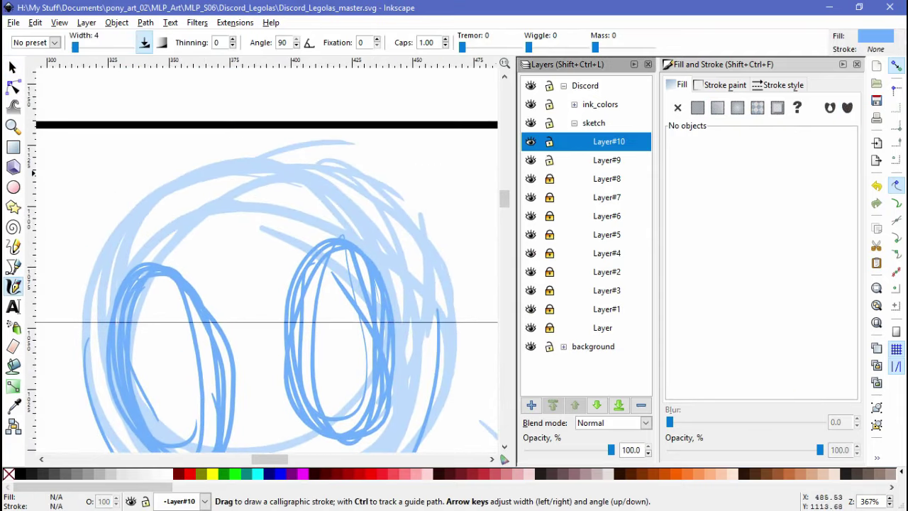
pyautogui.moveTo(263, 280); pyautogui.dragTo(494, 175)
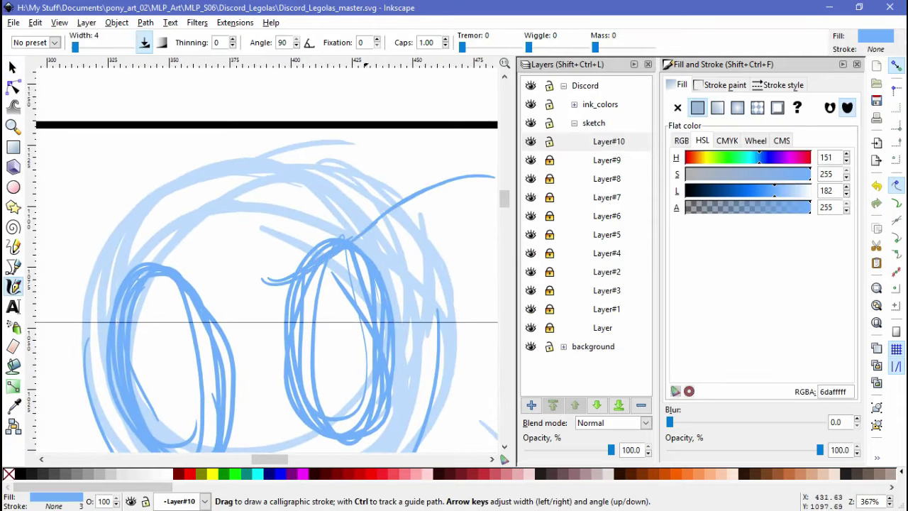
# Sketch the hooked inner end of the eyebrow above the second eye, undoing the unwanted stroke
pyautogui.moveTo(314, 226); pyautogui.dragTo(298, 252)
pyautogui.moveTo(264, 257)
pyautogui.mouseDown()
pyautogui.moveTo(240, 304)
pyautogui.moveTo(254, 294)
pyautogui.mouseUp()
pyautogui.moveTo(263, 237)
pyautogui.mouseDown()
pyautogui.moveTo(273, 264)
pyautogui.moveTo(243, 284)
pyautogui.moveTo(245, 307)
pyautogui.mouseUp()
pyautogui.hotkey('ctrl', 'z')
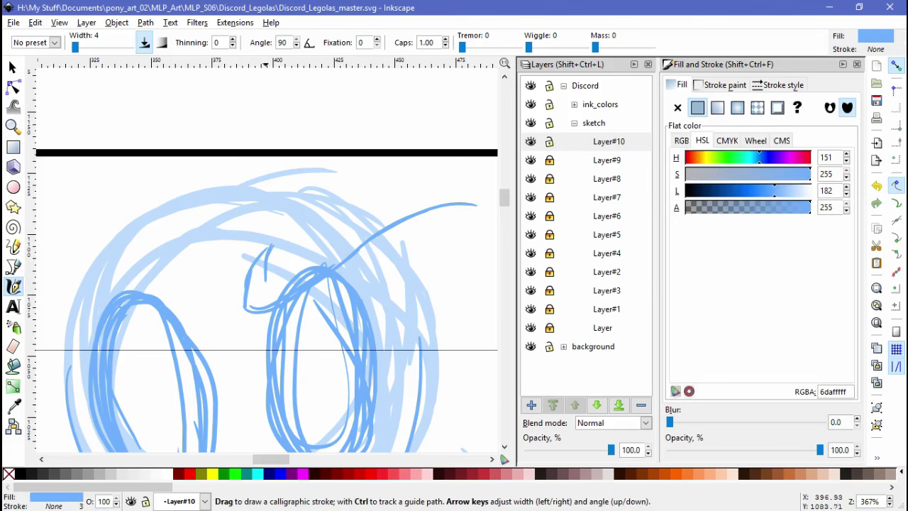
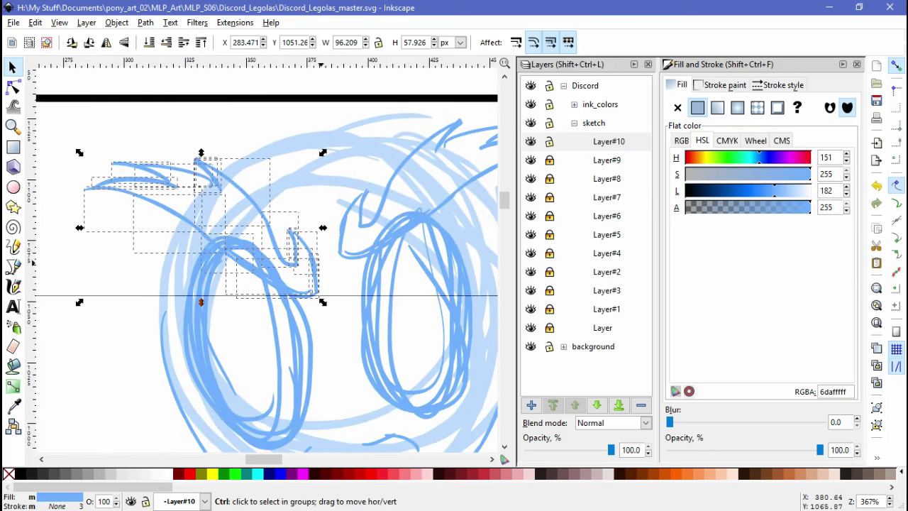
# Group the strokes of each eyebrow and flatten the first eye's eyebrow to about 52 px high
pyautogui.click(206, 284)
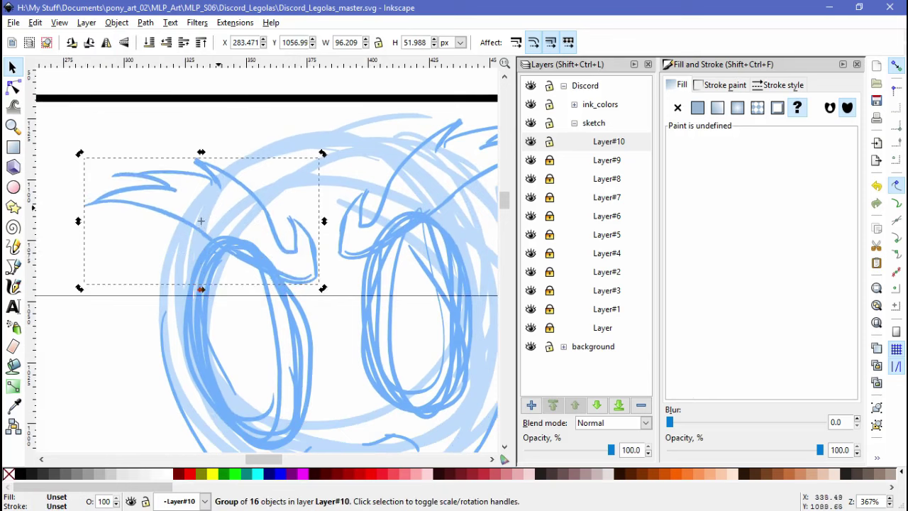
pyautogui.moveTo(205, 284); pyautogui.dragTo(195, 273)
pyautogui.moveTo(231, 309)
pyautogui.mouseDown()
pyautogui.moveTo(336, 165)
pyautogui.moveTo(483, 128)
pyautogui.mouseUp()
pyautogui.hotkey('ctrl', 'g')
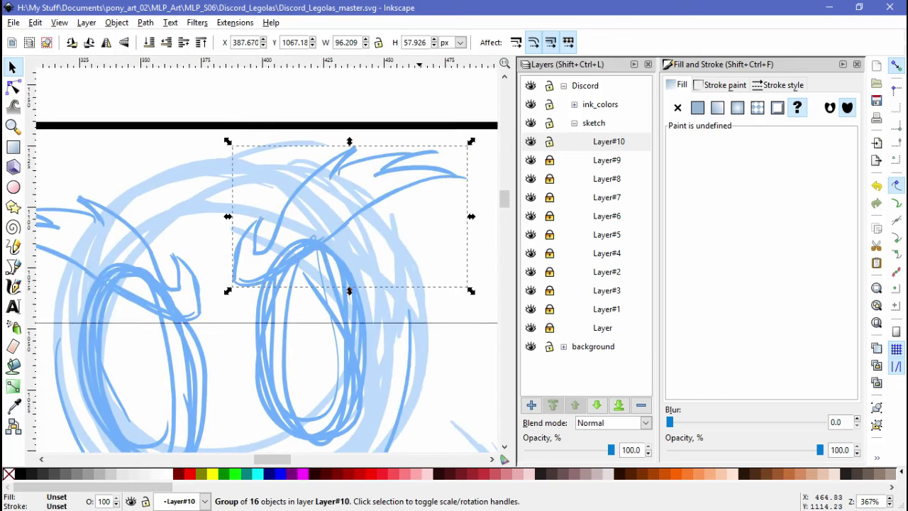
# Move both grouped eyebrows slightly lower so they sit closer over the eyes
pyautogui.click(426, 163)
pyautogui.moveTo(447, 151); pyautogui.dragTo(428, 133)
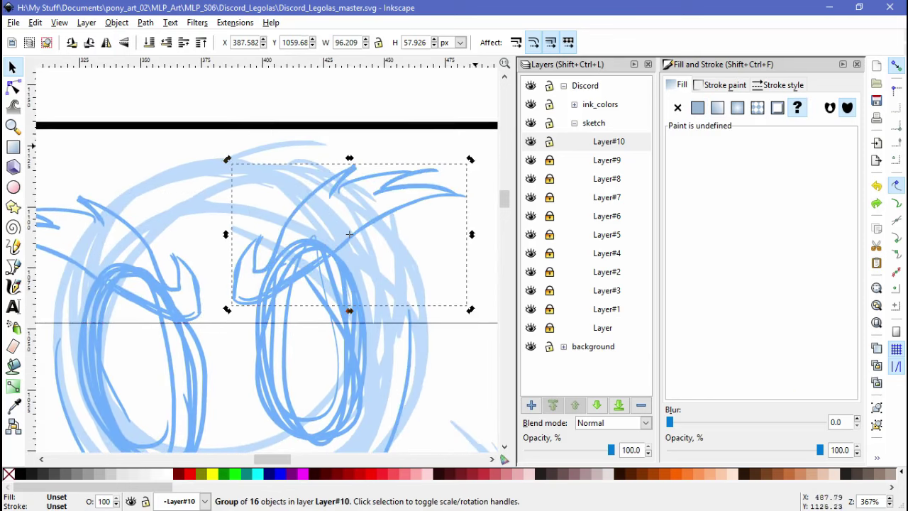
pyautogui.scroll(-3, 269, 255)
pyautogui.hscroll(-3, 270, 255)
pyautogui.click(280, 225)
pyautogui.moveTo(276, 224)
pyautogui.mouseDown()
pyautogui.moveTo(271, 199)
pyautogui.moveTo(219, 169)
pyautogui.moveTo(252, 241)
pyautogui.mouseUp()
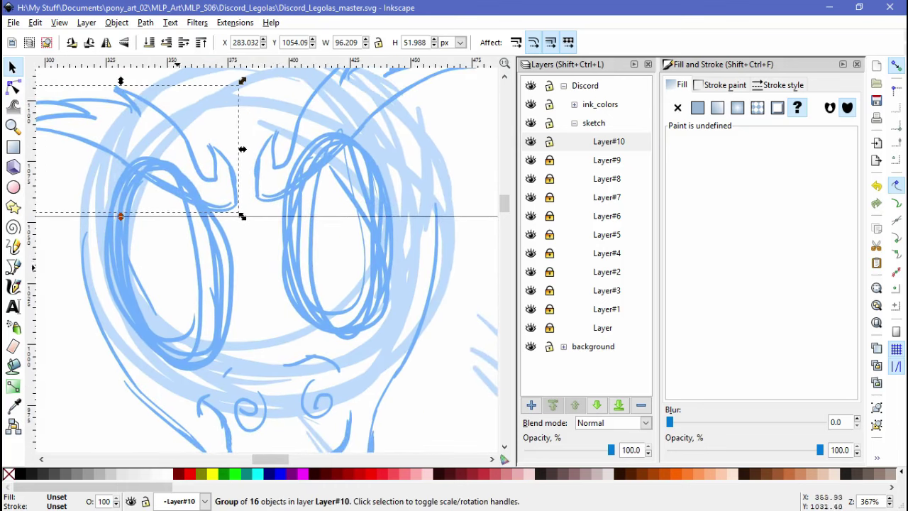
# Add a new layer, place it just above the eye layer, and sketch a curved lower eyelid line across each eye
pyautogui.press('c')
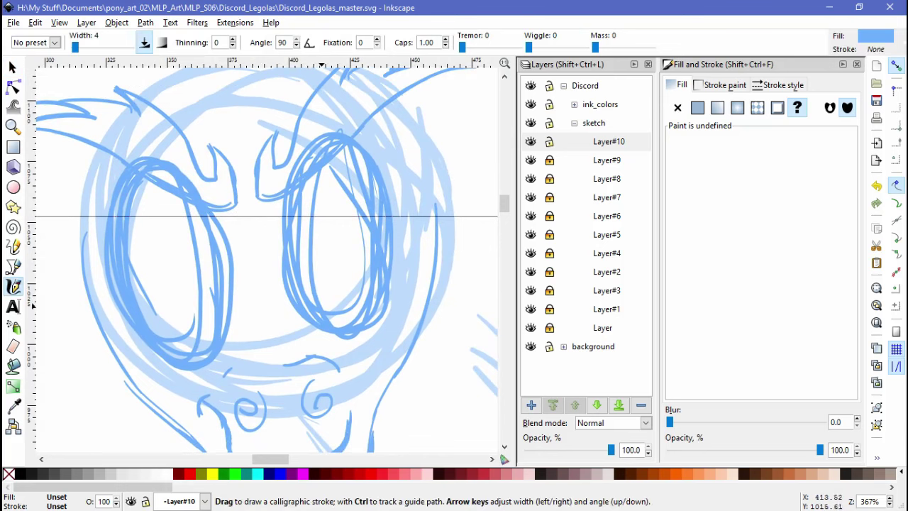
pyautogui.hotkey('shift', 'ctrl', 'n')
pyautogui.press('Return')
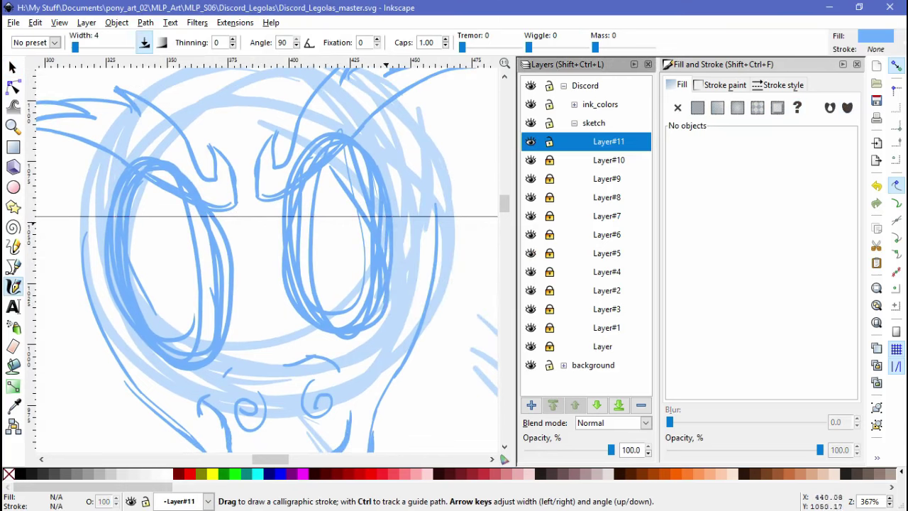
pyautogui.hotkey('shift', 'ctrl', 'pagedown')
pyautogui.hotkey('shift', 'ctrl', 'pagedown')
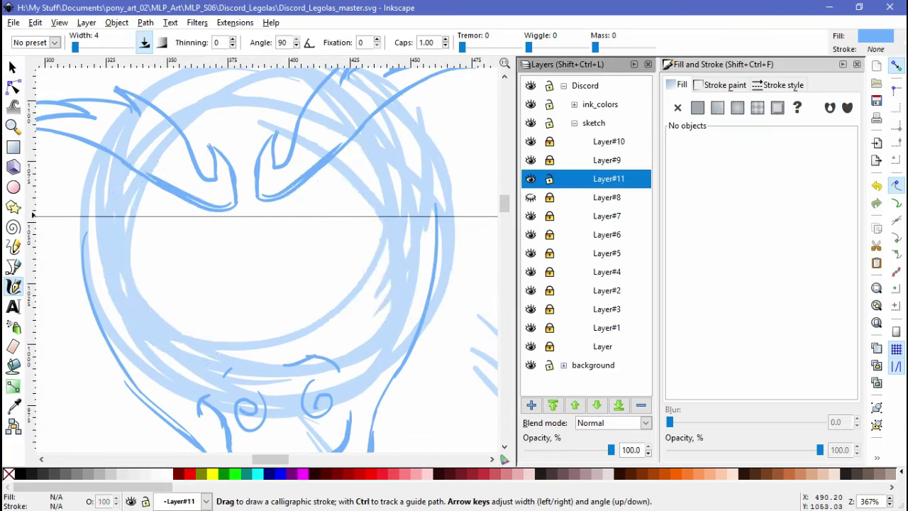
pyautogui.moveTo(130, 303); pyautogui.dragTo(211, 294)
# Add another layer above the eyelid layer and sketch a small oval pupil in each eye
pyautogui.hotkey('shift', 'ctrl', 'n')
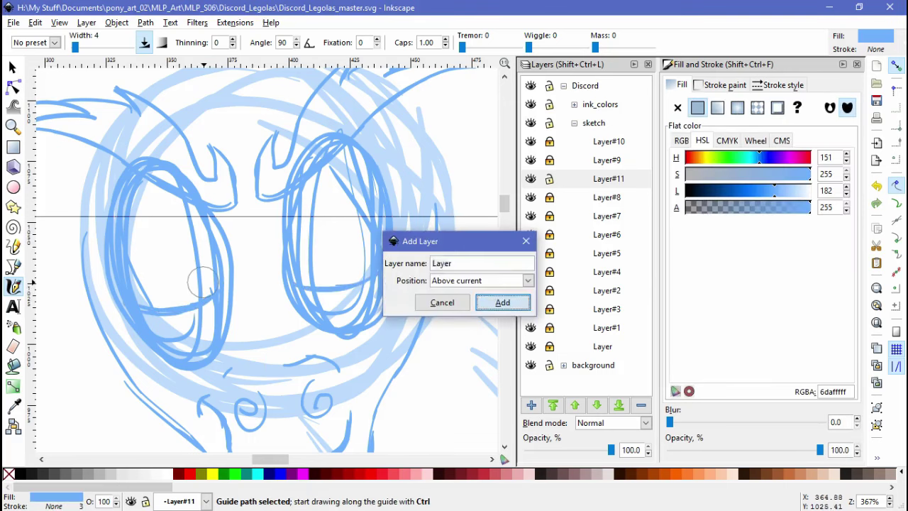
pyautogui.press('Return')
pyautogui.moveTo(180, 268); pyautogui.dragTo(194, 303)
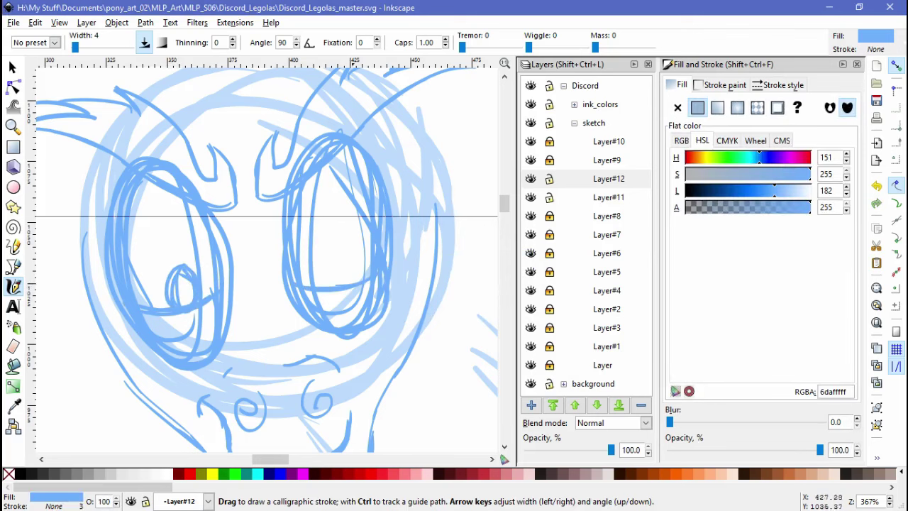
pyautogui.moveTo(347, 250); pyautogui.dragTo(361, 284)
# Select both pupils and raise them above the lower eyelid lines
pyautogui.press('-')
pyautogui.press('-')
pyautogui.press('-')
pyautogui.scroll(-3, 304, 234)
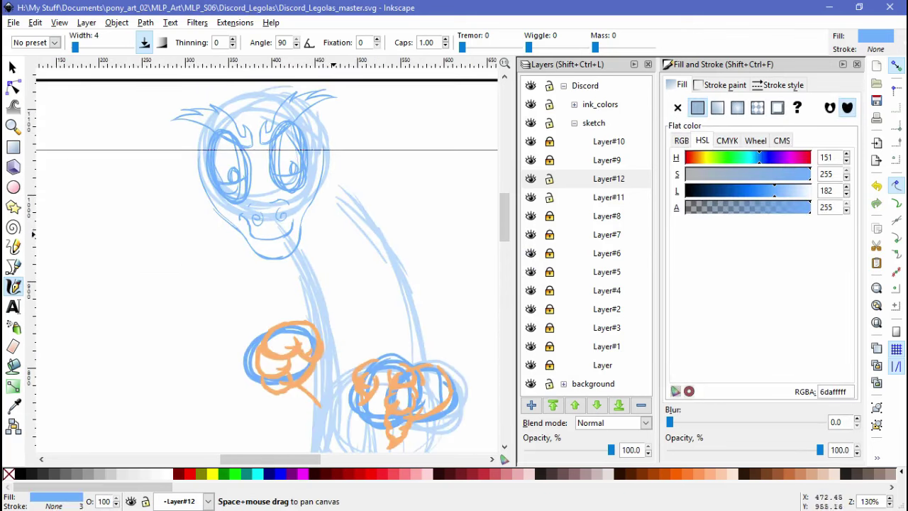
pyautogui.scroll(3, 303, 234)
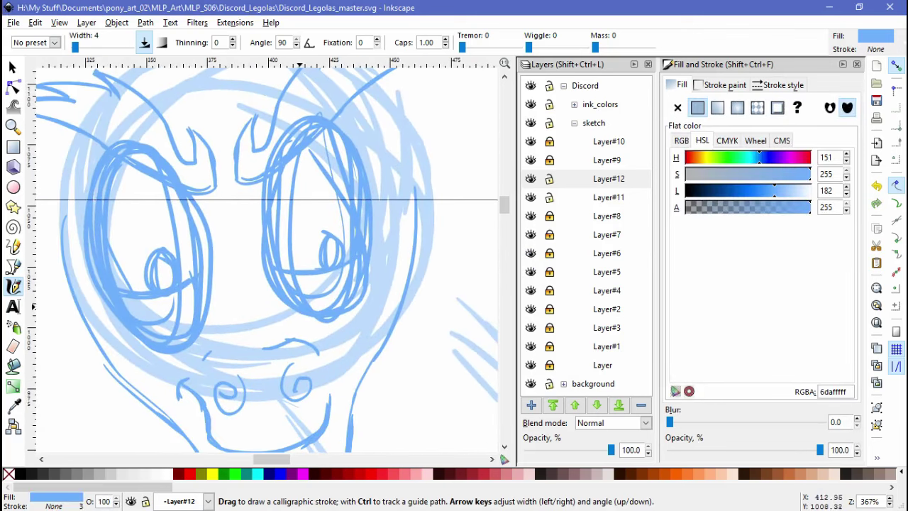
pyautogui.press('s')
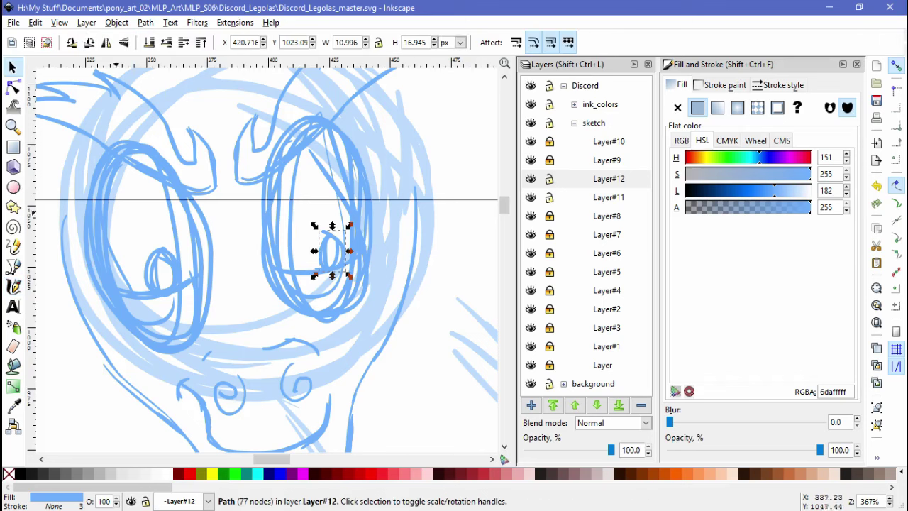
pyautogui.hotkey('ctrl', 'a')
pyautogui.press('Escape')
pyautogui.hotkey('ctrl', 'a')
pyautogui.moveTo(331, 256); pyautogui.dragTo(331, 237)
# Lock the pupil layer, unlock the eyelid layer, then group the second eye's lower eyelid strokes and lower them
pyautogui.click(549, 179)
pyautogui.click(549, 197)
pyautogui.hotkey('ctrl', 'alt', 'a')
pyautogui.hotkey('ctrl', 'g')
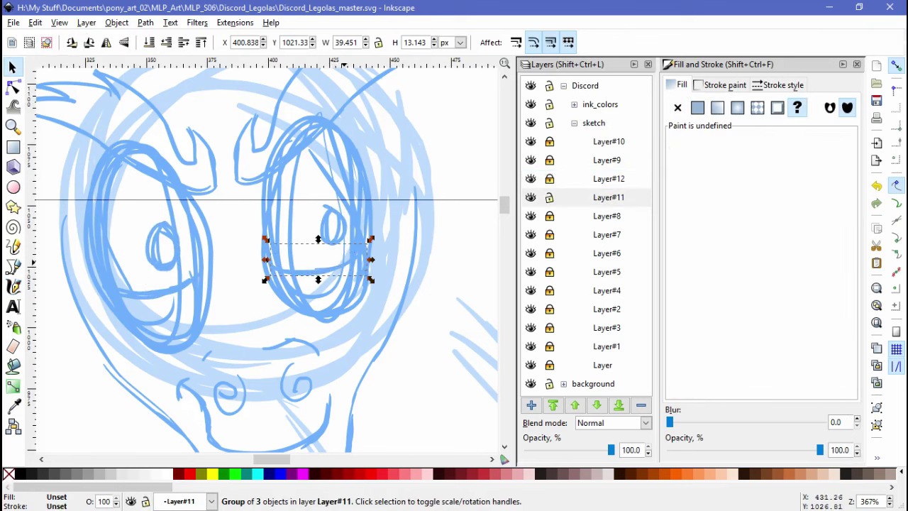
pyautogui.press('Escape')
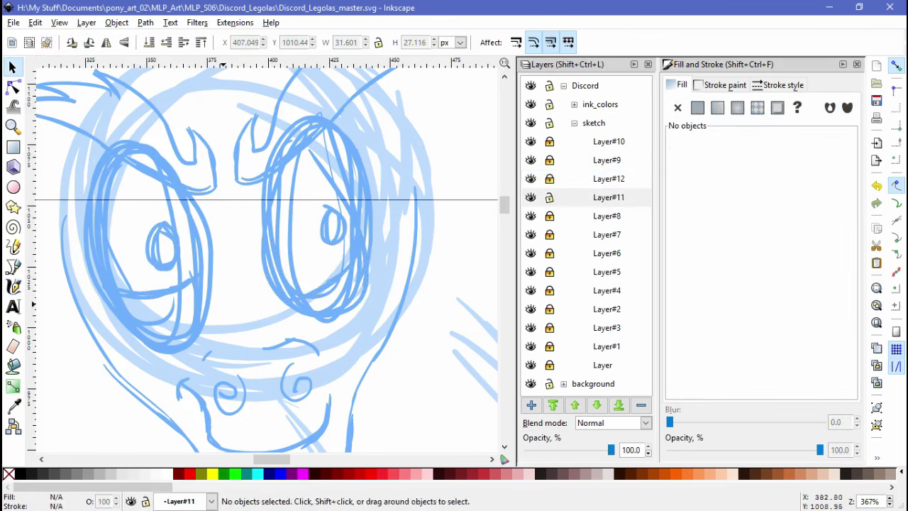
# Group the first eye's lower eyelid strokes and rotate and lower them within the eye
pyautogui.moveTo(95, 245)
pyautogui.mouseDown()
pyautogui.moveTo(225, 312)
pyautogui.moveTo(202, 333)
pyautogui.mouseUp()
pyautogui.hotkey('ctrl', 'g')
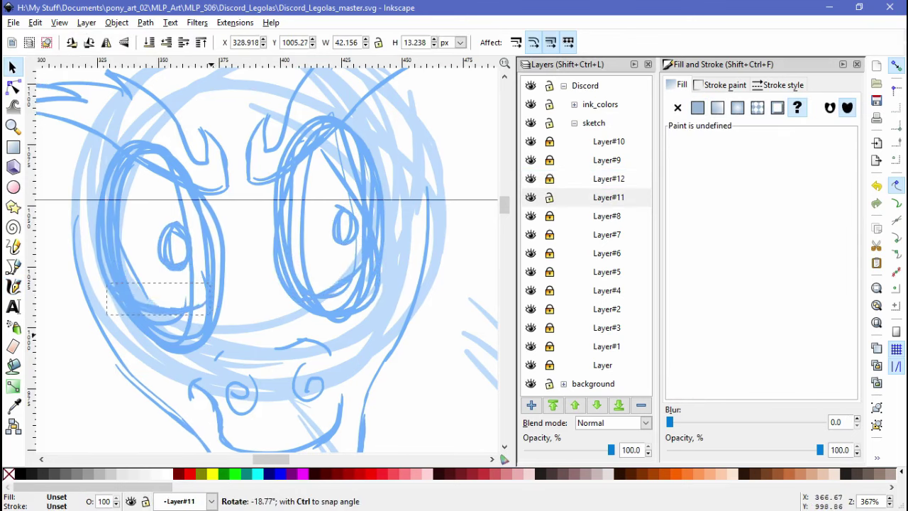
pyautogui.press('Escape')
# Return to the pupil layer with the eyelid layer locked and shift the pupils toward the middle of the face
pyautogui.press('space')
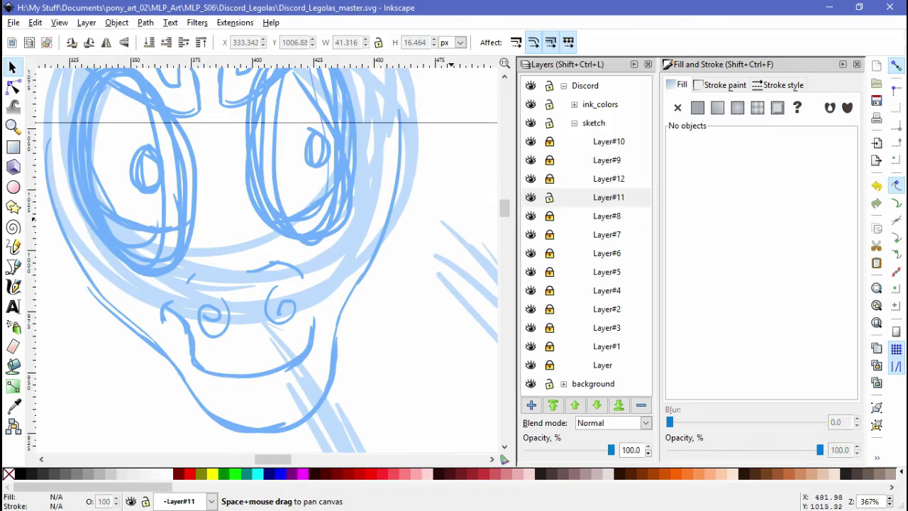
pyautogui.hotkey('ctrl', 'pageup')
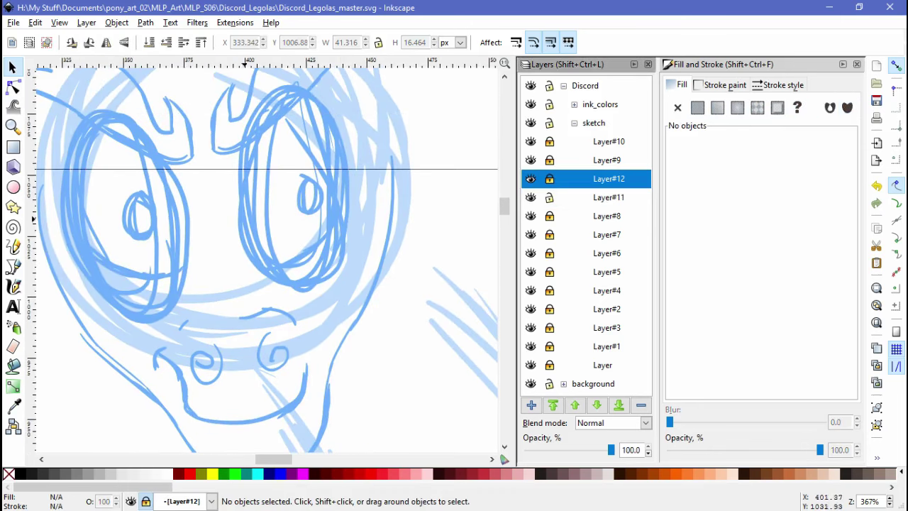
pyautogui.hotkey('ctrl', 'a')
pyautogui.moveTo(326, 202)
pyautogui.mouseDown()
pyautogui.moveTo(290, 204)
pyautogui.moveTo(326, 223)
pyautogui.moveTo(278, 205)
pyautogui.moveTo(284, 217)
pyautogui.mouseUp()
pyautogui.press('Escape')
pyautogui.scroll(-4, 401, 290)
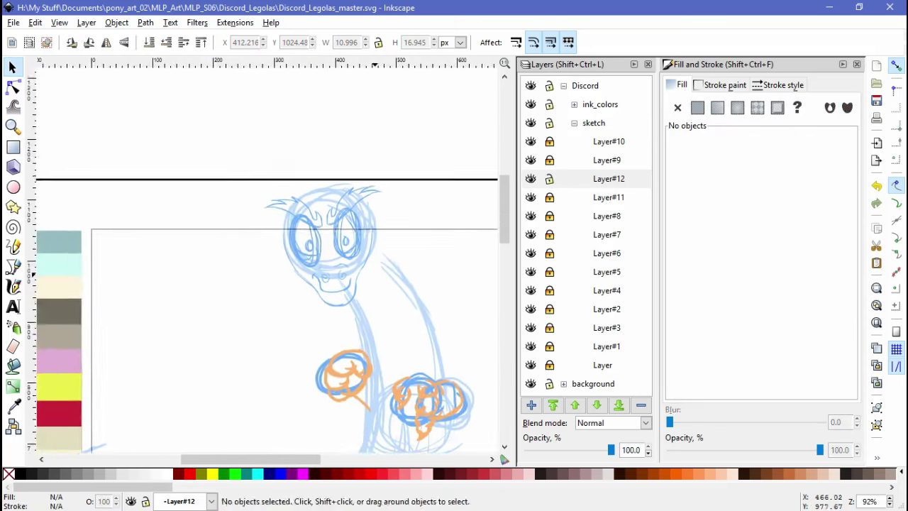
# Adjust the first eye's pupil and enlarge the second eye's pupil to about 13 by 20 px
pyautogui.scroll(2, 402, 290)
pyautogui.scroll(1, 382, 284)
pyautogui.click(232, 249)
pyautogui.press('Escape')
pyautogui.click(326, 243)
pyautogui.moveTo(319, 230); pyautogui.dragTo(315, 226)
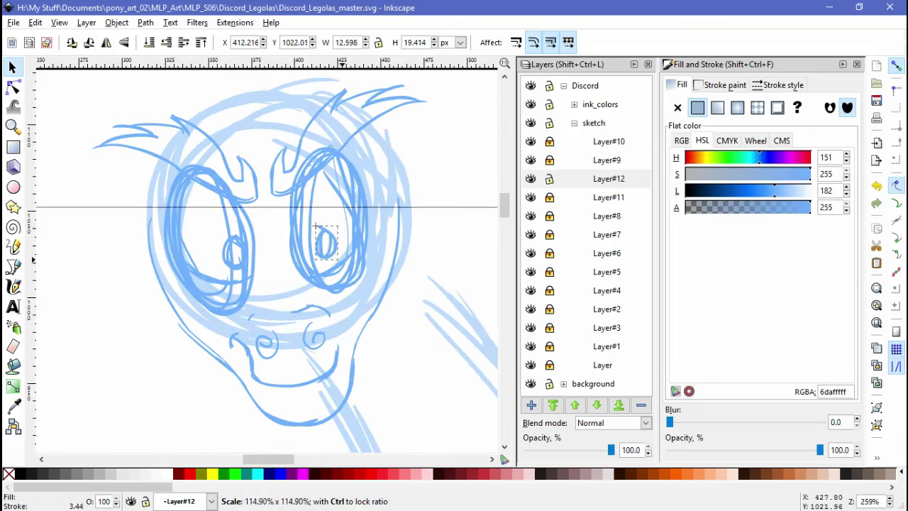
pyautogui.press('Escape')
# Select both pupils and shift them together toward the first eye's outer side
pyautogui.scroll(-3, 333, 199)
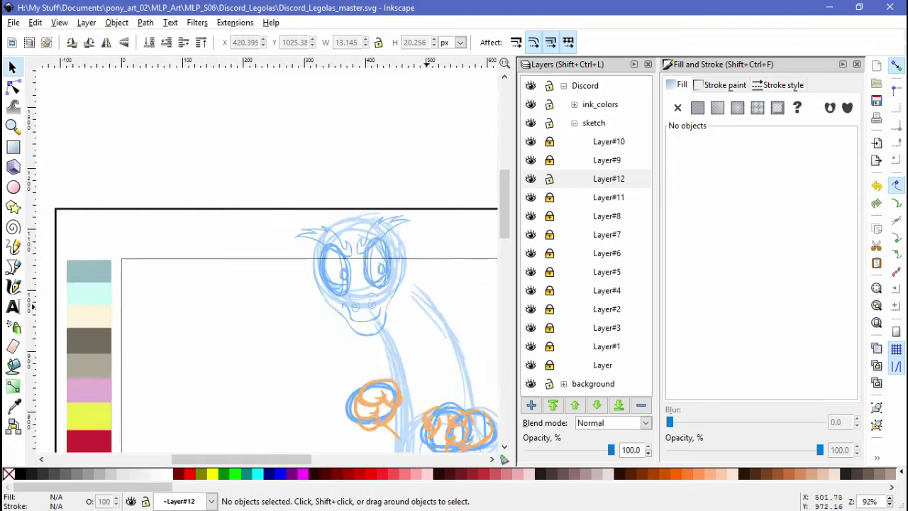
pyautogui.scroll(2, 348, 190)
pyautogui.moveTo(224, 227); pyautogui.dragTo(385, 274)
pyautogui.scroll(1, 385, 273)
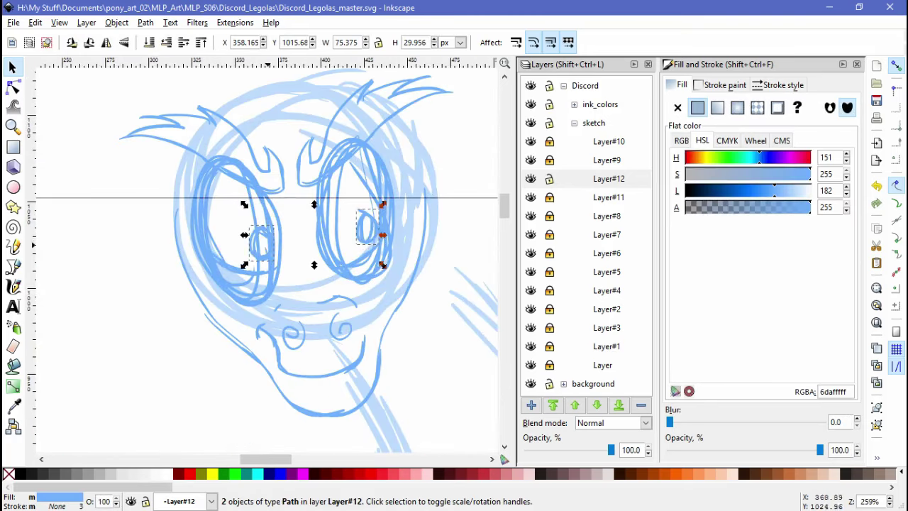
pyautogui.moveTo(266, 242); pyautogui.dragTo(218, 237)
pyautogui.press('Escape')
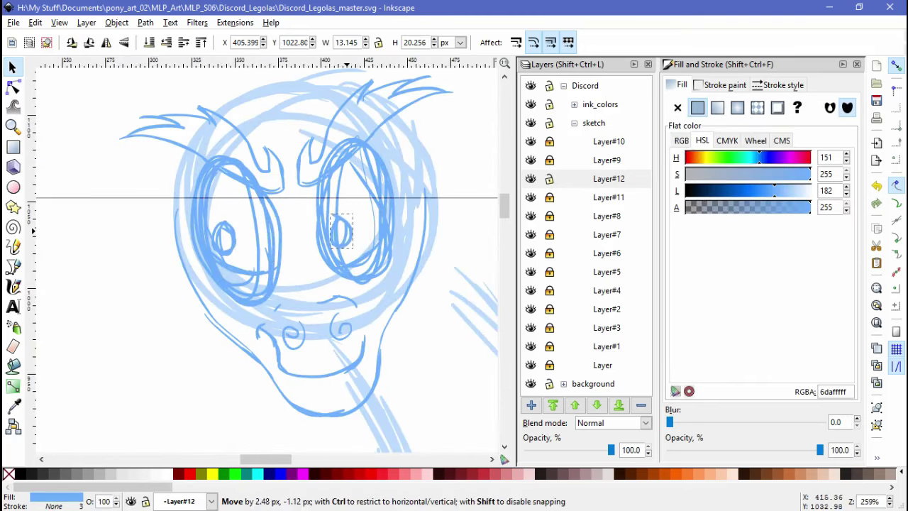
# Nudge the second eye's pupil and shift both pupils across the eyes toward the second eye's outer side
pyautogui.moveTo(348, 231); pyautogui.dragTo(347, 229)
pyautogui.press('Escape')
pyautogui.scroll(-4, 354, 228)
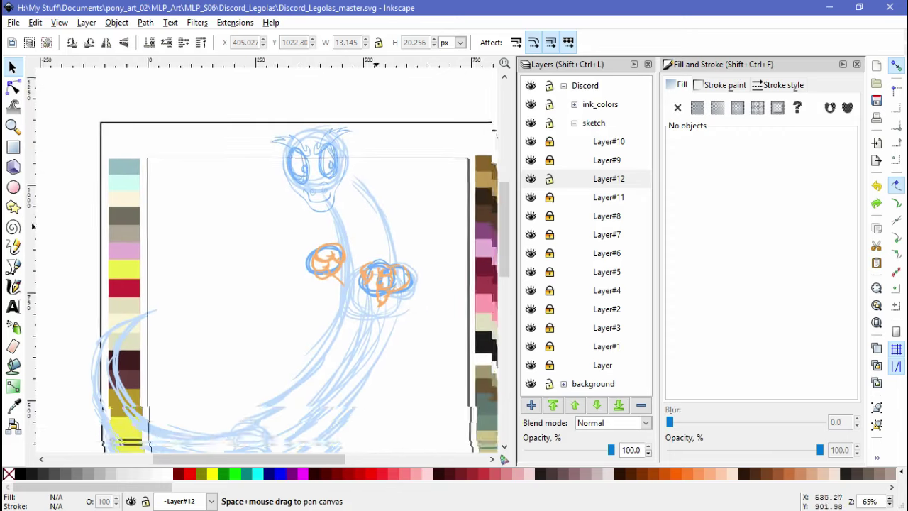
pyautogui.scroll(4, 375, 226)
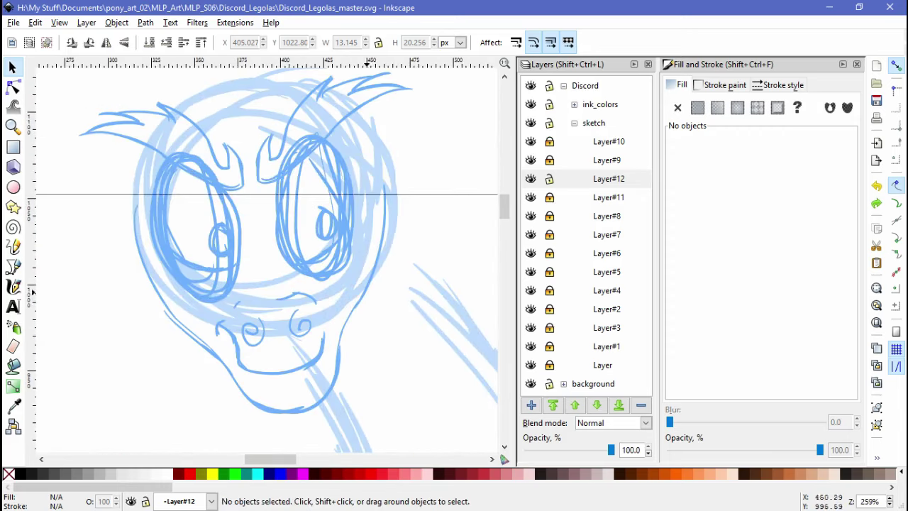
pyautogui.hotkey('ctrl', 'a')
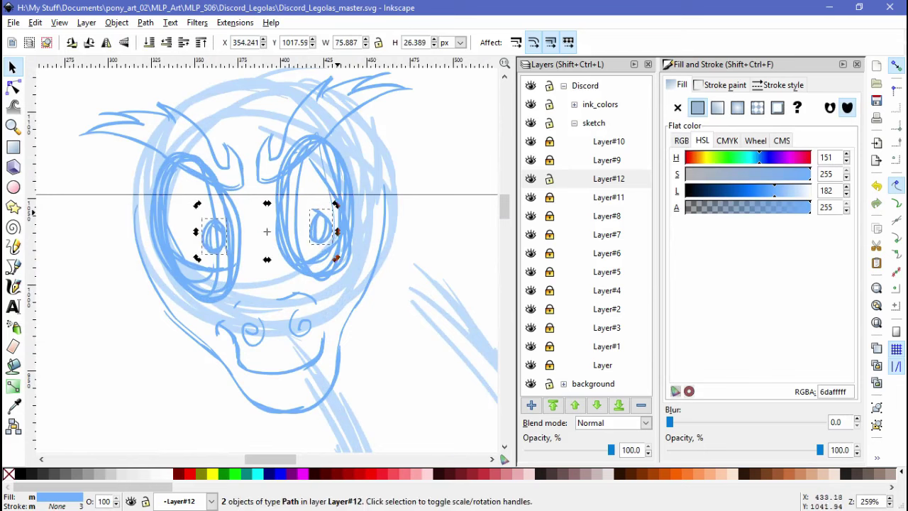
pyautogui.press('Escape')
pyautogui.scroll(-3, 266, 256)
pyautogui.scroll(5, 283, 206)
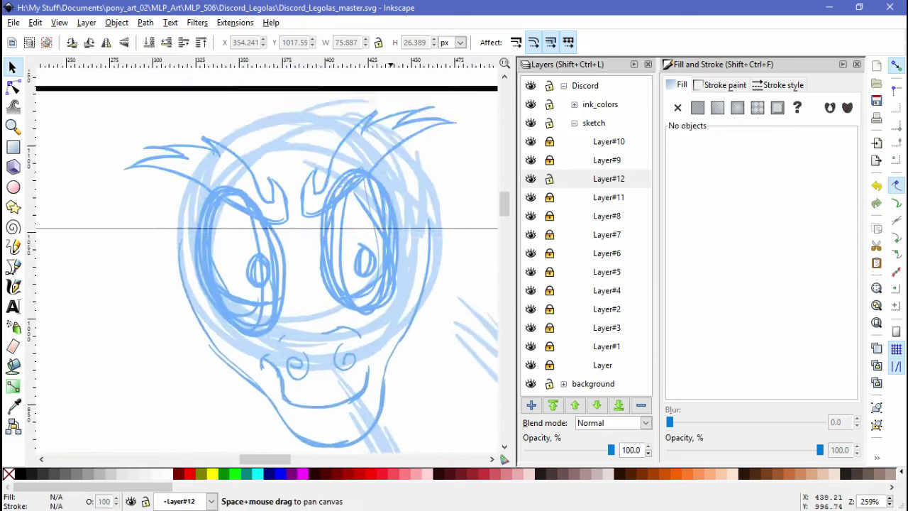
# Nudge the first eye's pupil slightly outward and lock the pupil layer, Layer#12
pyautogui.moveTo(204, 245); pyautogui.dragTo(200, 244)
pyautogui.press('Escape')
pyautogui.scroll(-4, 32, 270)
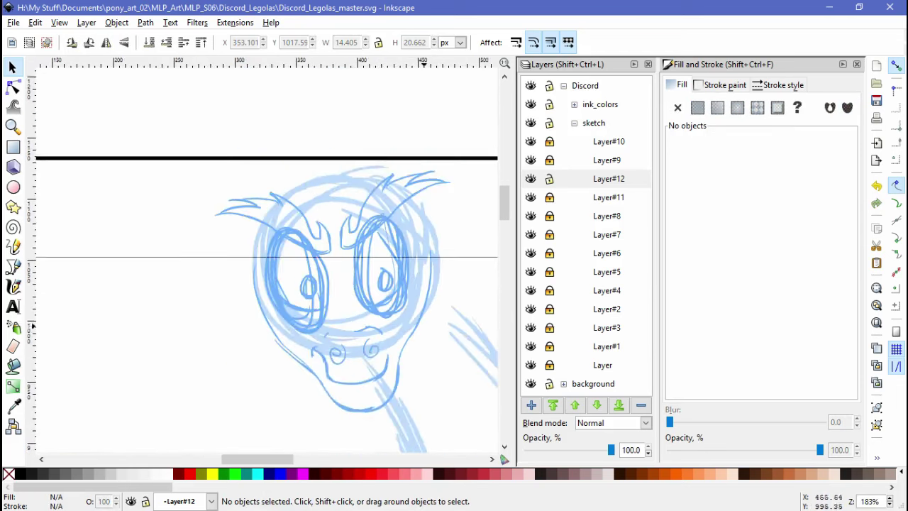
pyautogui.scroll(3, 32, 270)
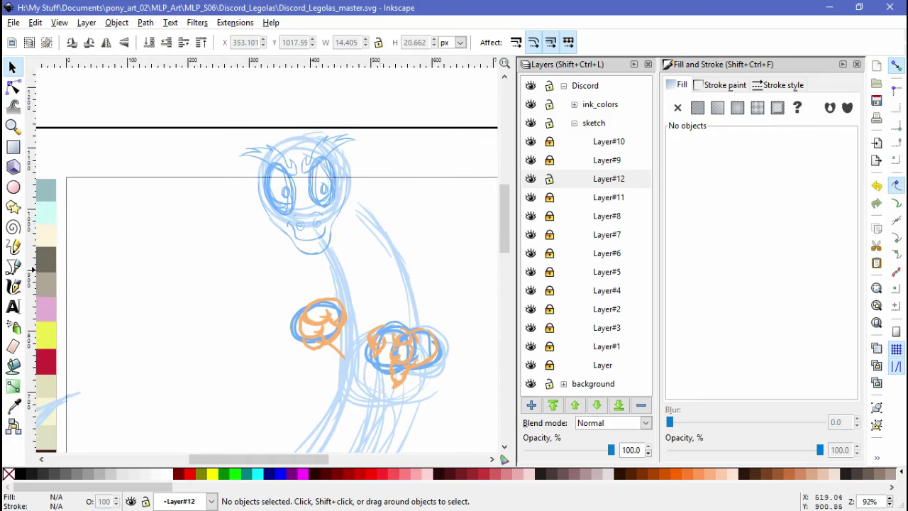
pyautogui.press('c')
pyautogui.click(549, 179)
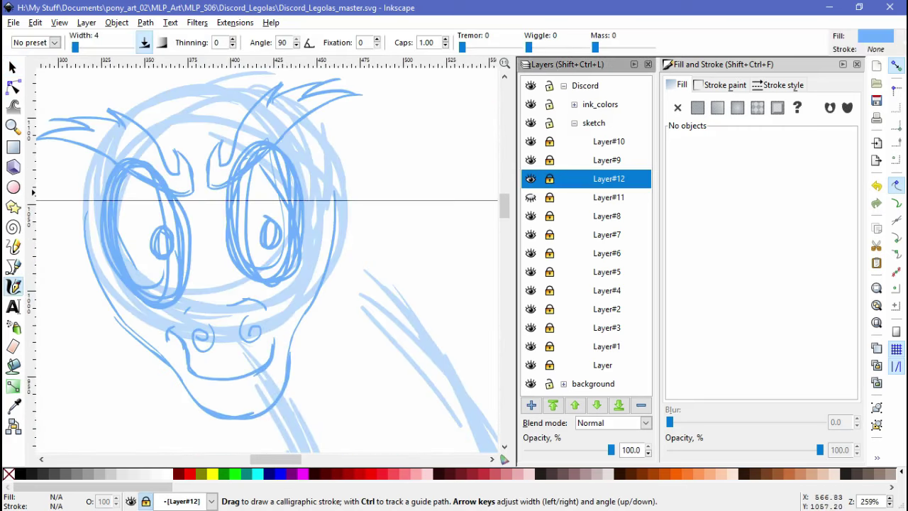
# Toggle the visibility of Layer#8 to compare the eyelids and pupils with and without the eye outlines
pyautogui.click(530, 215)
pyautogui.click(530, 216)
pyautogui.click(531, 216)
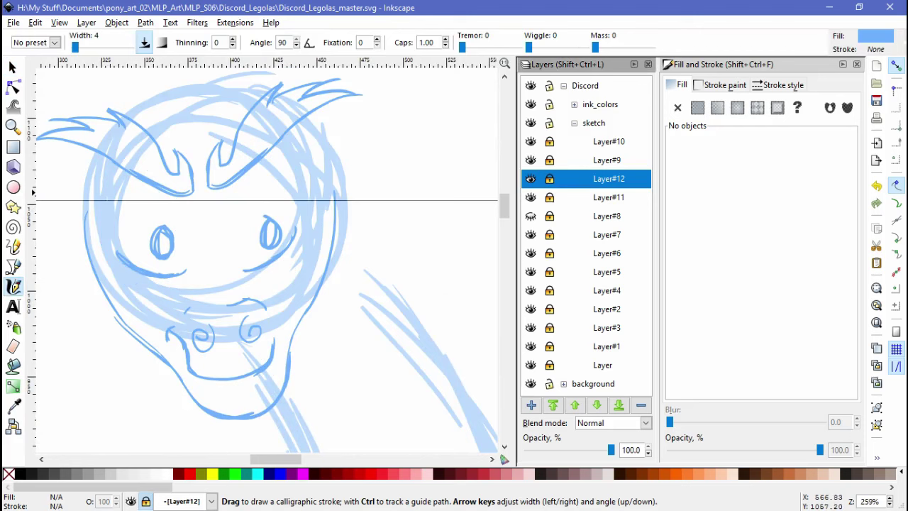
pyautogui.click(531, 215)
pyautogui.click(530, 216)
pyautogui.click(531, 215)
pyautogui.click(530, 216)
pyautogui.click(531, 215)
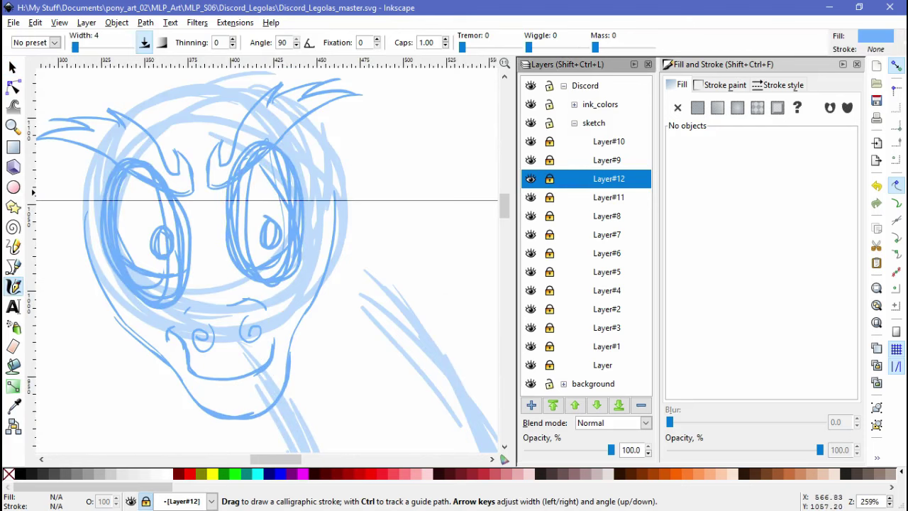
pyautogui.click(530, 215)
pyautogui.click(530, 216)
pyautogui.click(531, 216)
pyautogui.click(530, 216)
# Unlock and activate Layer#9 and draw calligraphic strokes along both sides of the head beside the eyes
pyautogui.click(549, 161)
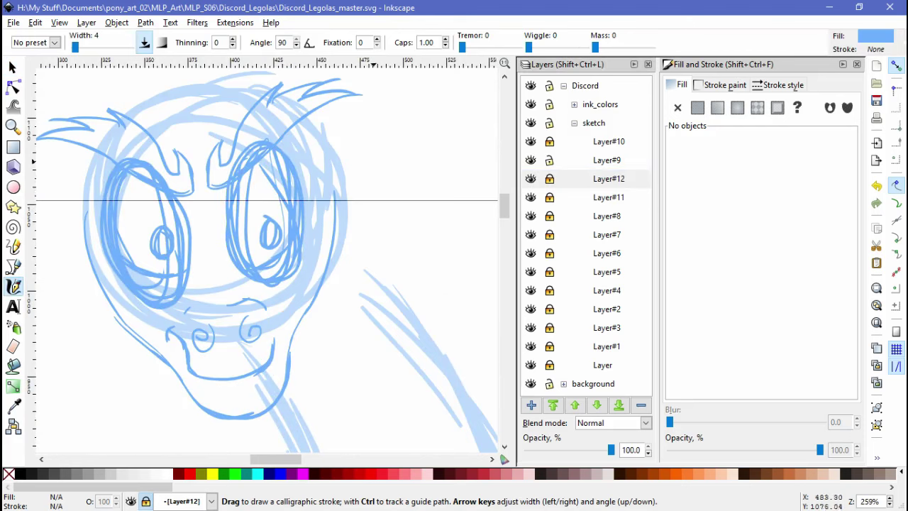
pyautogui.click(607, 161)
pyautogui.scroll(1, 198, 201)
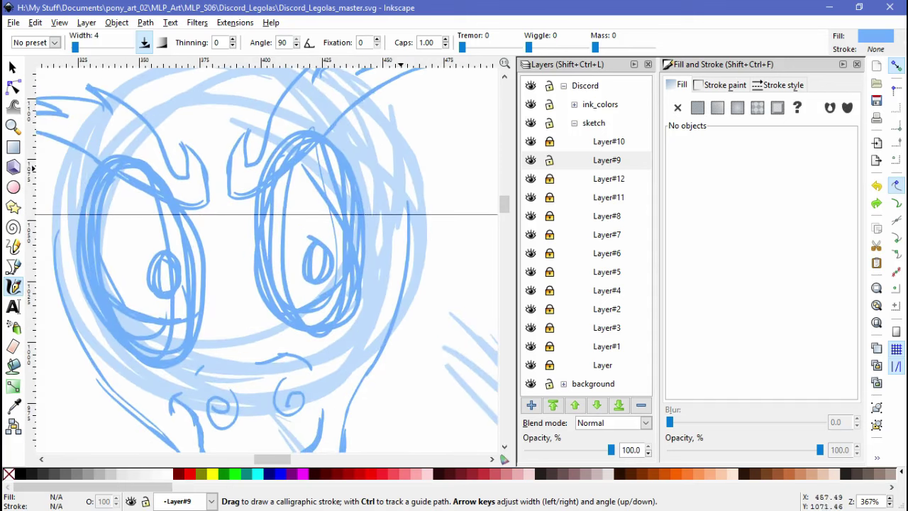
pyautogui.moveTo(358, 100)
pyautogui.mouseDown()
pyautogui.moveTo(376, 122)
pyautogui.moveTo(404, 238)
pyautogui.mouseUp()
pyautogui.scroll(2, 223, 212)
pyautogui.hscroll(-3, 223, 213)
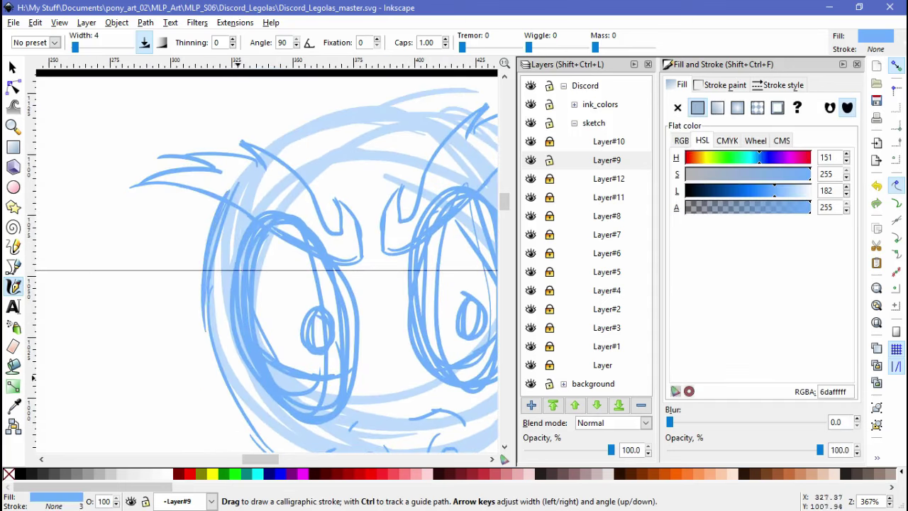
pyautogui.moveTo(238, 377)
pyautogui.mouseDown()
pyautogui.moveTo(190, 482)
pyautogui.moveTo(191, 472)
pyautogui.mouseUp()
# Add a new layer above Layer#9 and sketch the wavy horn's base and lower sides on top of the head
pyautogui.scroll(-1, 301, 241)
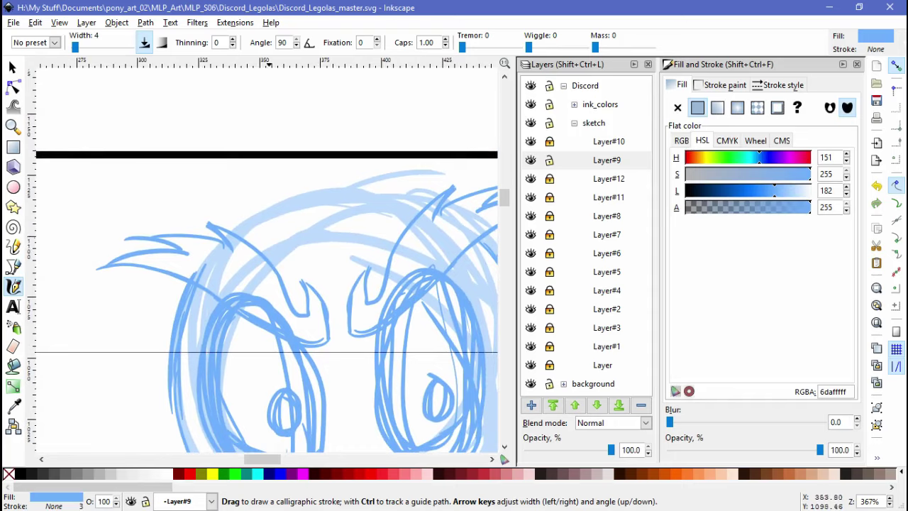
pyautogui.moveTo(265, 240); pyautogui.dragTo(151, 94)
pyautogui.hotkey('shift', 'ctrl', 'n')
pyautogui.press('Return')
pyautogui.moveTo(259, 224)
pyautogui.mouseDown()
pyautogui.moveTo(313, 217)
pyautogui.moveTo(277, 358)
pyautogui.mouseUp()
pyautogui.moveTo(273, 186)
pyautogui.mouseDown()
pyautogui.moveTo(275, 256)
pyautogui.moveTo(334, 263)
pyautogui.mouseUp()
pyautogui.moveTo(271, 261)
pyautogui.mouseDown()
pyautogui.moveTo(290, 158)
pyautogui.moveTo(358, 253)
pyautogui.mouseUp()
pyautogui.moveTo(358, 213); pyautogui.dragTo(362, 294)
pyautogui.moveTo(363, 248); pyautogui.dragTo(331, 163)
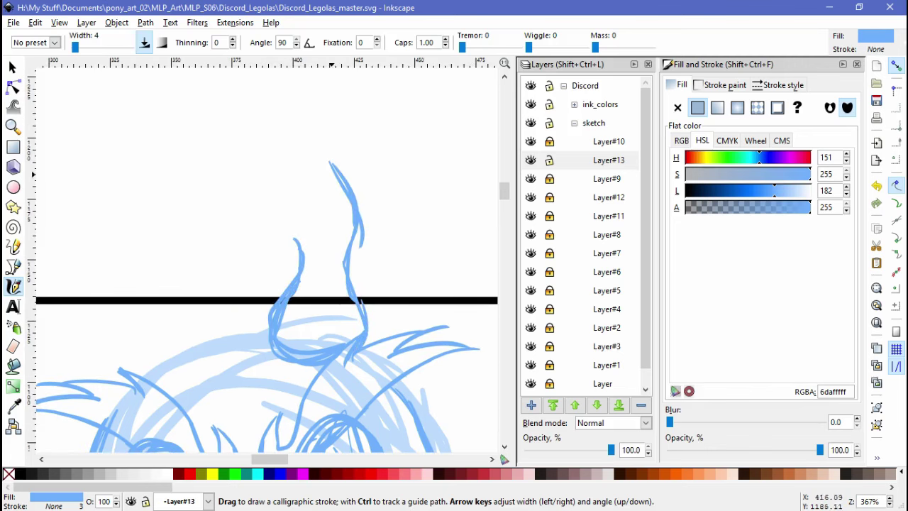
pyautogui.moveTo(297, 248); pyautogui.dragTo(287, 173)
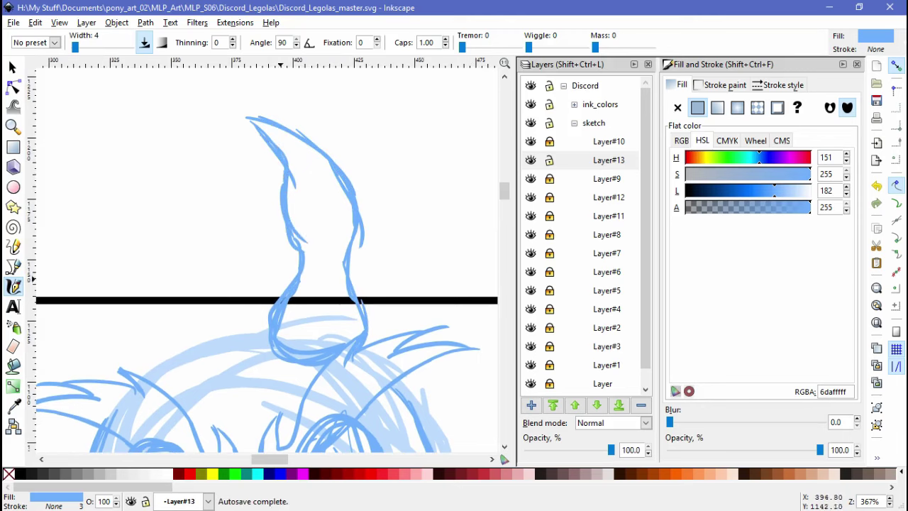
pyautogui.hotkey('ctrl', 'z')
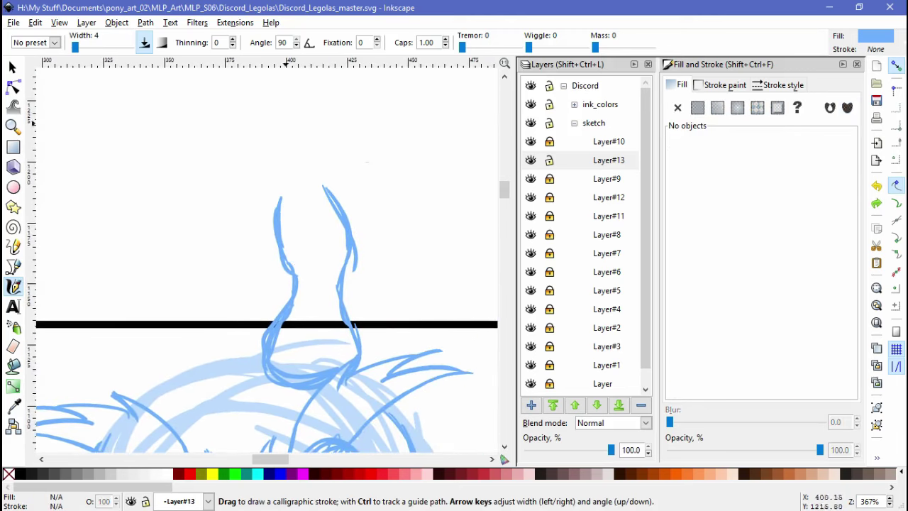
pyautogui.moveTo(325, 172)
pyautogui.mouseDown()
pyautogui.moveTo(277, 112)
pyautogui.moveTo(287, 213)
pyautogui.mouseUp()
pyautogui.hotkey('ctrl', 'z')
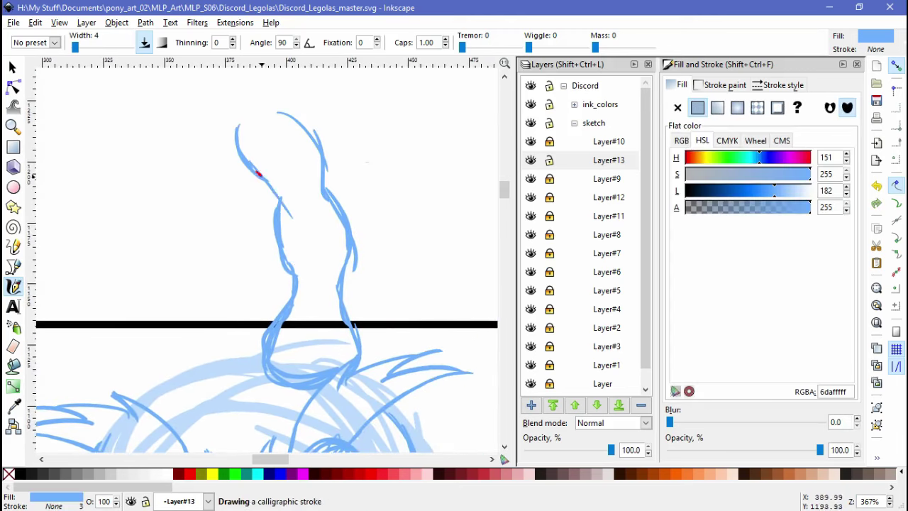
# Finish the wavy horn's upper bend with a tapering, pointed tip that curves toward the first eye's side
pyautogui.scroll(3, 265, 255)
pyautogui.hscroll(-1, 266, 256)
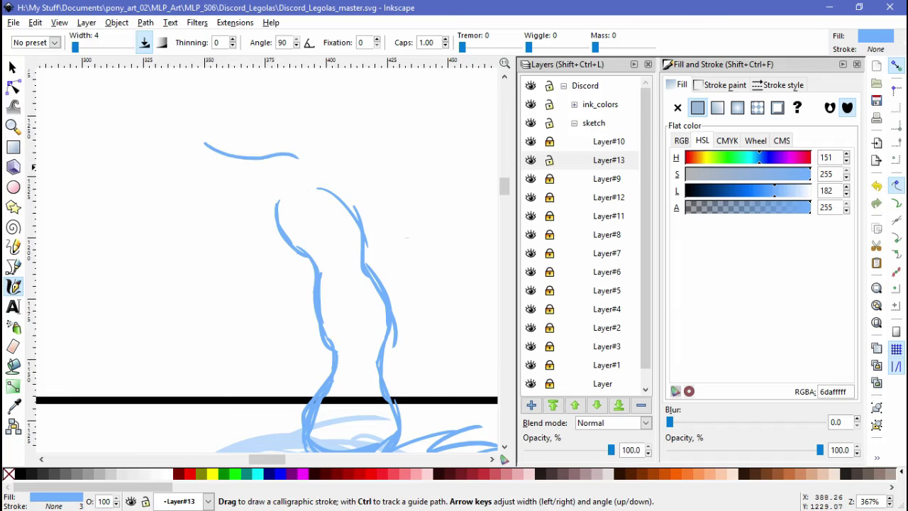
pyautogui.moveTo(203, 144); pyautogui.dragTo(245, 184)
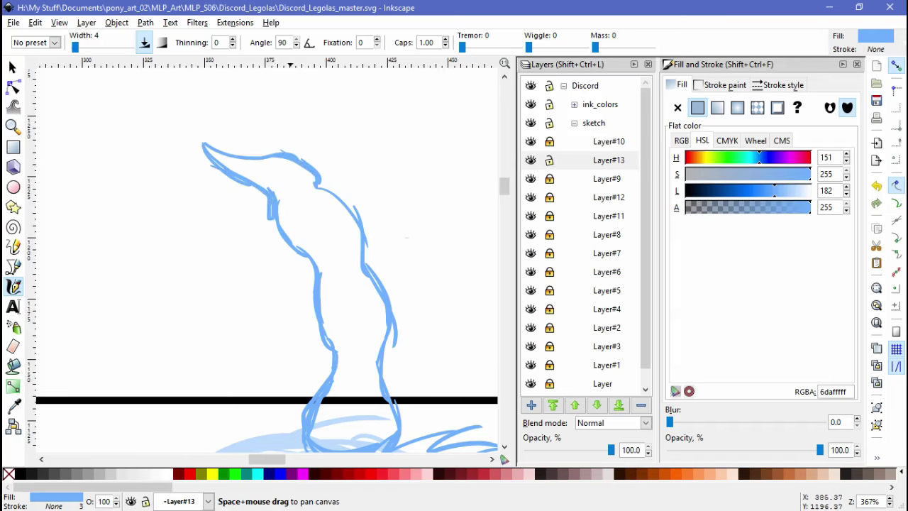
# Sketch the antler's long upper edge, curving up and outward from the head above the first eye
pyautogui.scroll(-5, 266, 256)
pyautogui.hscroll(-5, 266, 255)
pyautogui.scroll(-1, 266, 256)
pyautogui.hscroll(1, 265, 256)
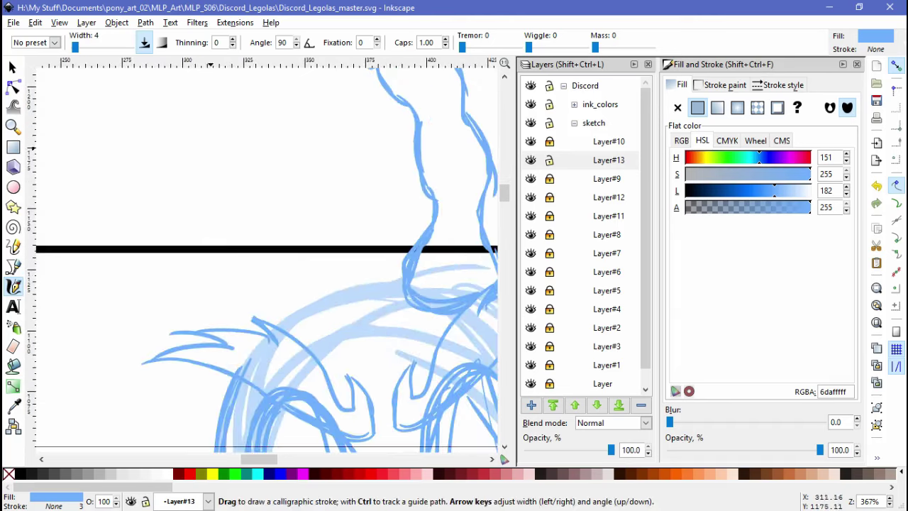
pyautogui.moveTo(215, 147); pyautogui.dragTo(297, 279)
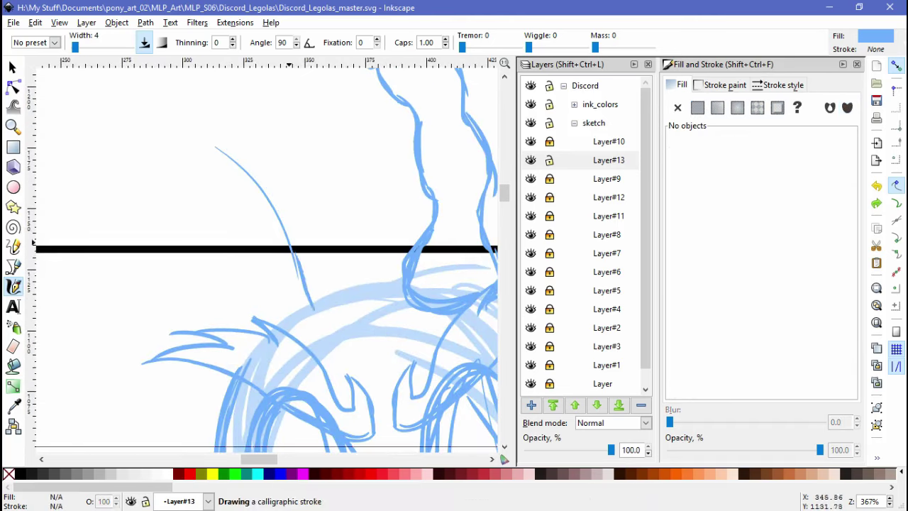
pyautogui.scroll(2, 266, 255)
pyautogui.moveTo(142, 124)
pyautogui.mouseDown()
pyautogui.moveTo(358, 312)
pyautogui.moveTo(375, 343)
pyautogui.mouseUp()
pyautogui.scroll(-3, 266, 255)
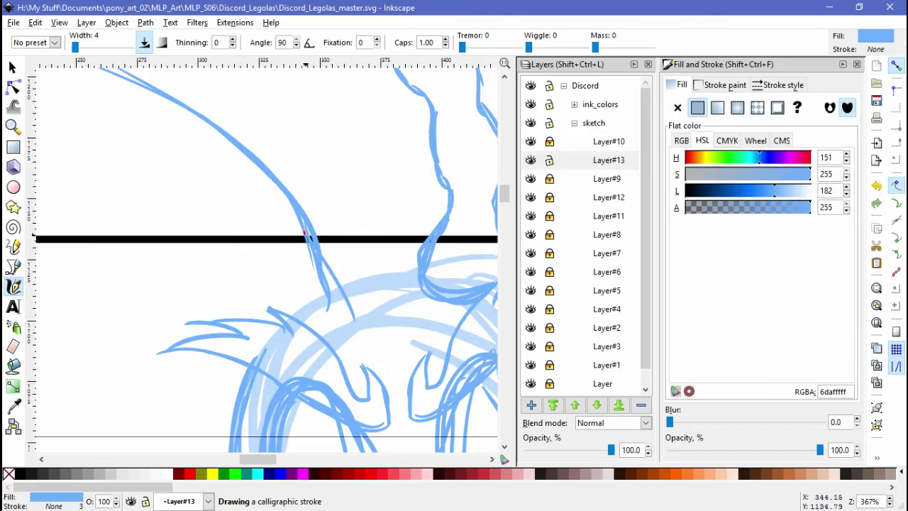
pyautogui.moveTo(305, 234)
pyautogui.mouseDown()
pyautogui.moveTo(351, 319)
pyautogui.moveTo(337, 324)
pyautogui.mouseUp()
# Sketch the antler's tapering end, lower edge and rounded base where it meets the head
pyautogui.scroll(3, 337, 325)
pyautogui.hscroll(-4, 337, 325)
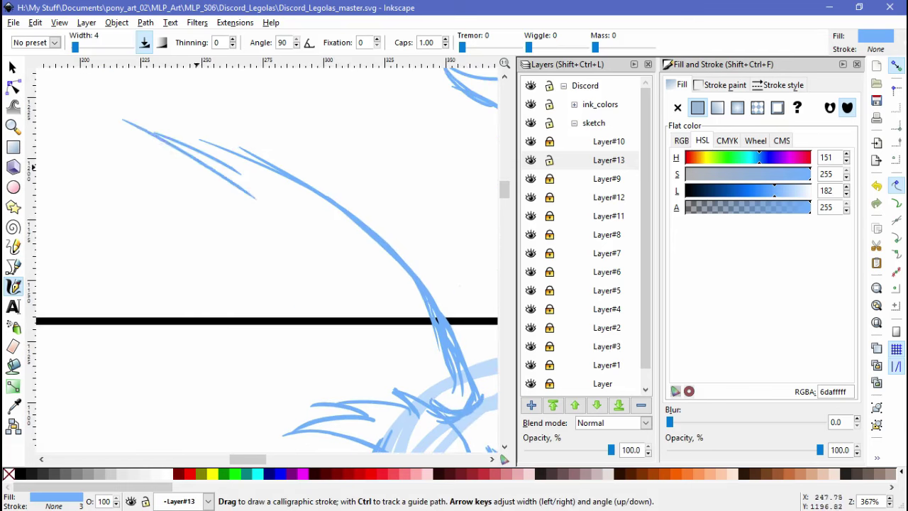
pyautogui.scroll(-2, 265, 255)
pyautogui.hscroll(2, 266, 255)
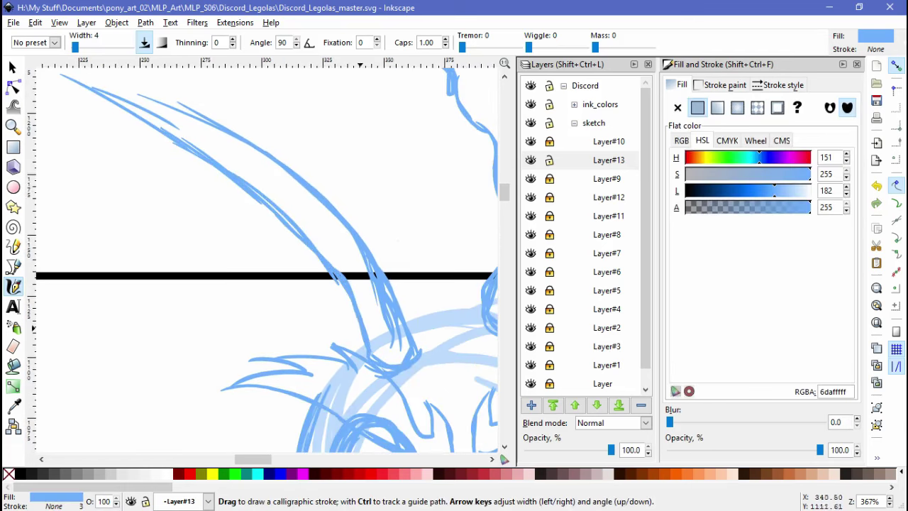
pyautogui.scroll(1, 366, 339)
pyautogui.hscroll(1, 230, 167)
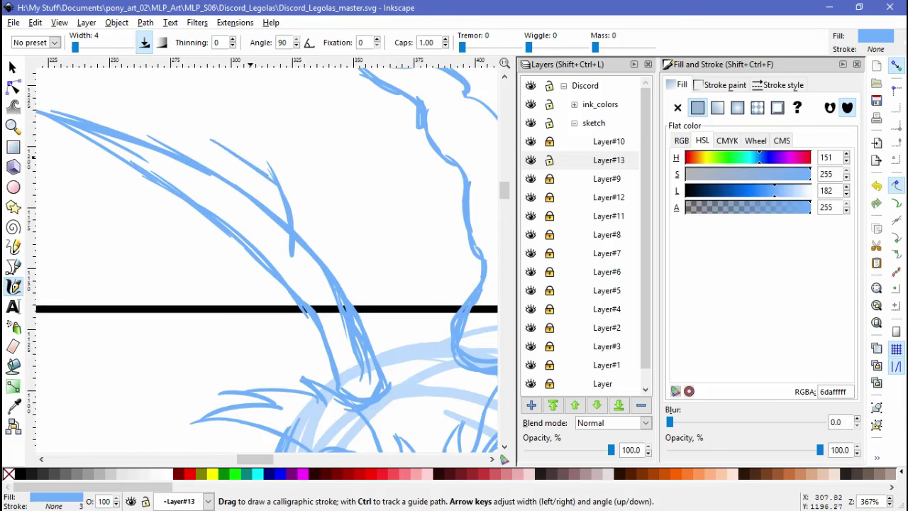
# Draw pointed prongs along the antler's upper edge and an upturned hook at its tip
pyautogui.moveTo(209, 135)
pyautogui.mouseDown()
pyautogui.moveTo(303, 176)
pyautogui.moveTo(312, 252)
pyautogui.mouseUp()
pyautogui.moveTo(312, 252); pyautogui.dragTo(390, 326)
pyautogui.moveTo(170, 153)
pyautogui.mouseDown()
pyautogui.moveTo(239, 173)
pyautogui.moveTo(264, 248)
pyautogui.mouseUp()
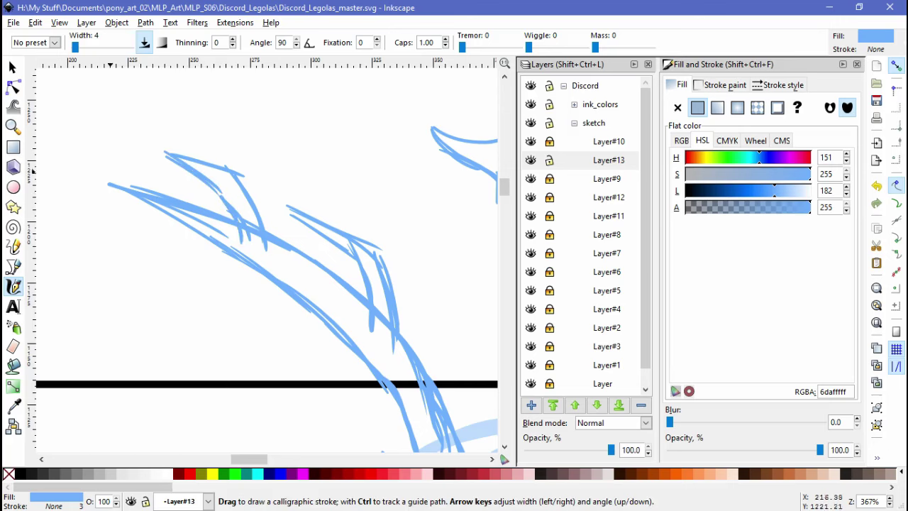
pyautogui.moveTo(87, 130)
pyautogui.mouseDown()
pyautogui.moveTo(119, 186)
pyautogui.moveTo(136, 183)
pyautogui.mouseUp()
pyautogui.moveTo(107, 155)
pyautogui.mouseDown()
pyautogui.moveTo(164, 192)
pyautogui.moveTo(227, 215)
pyautogui.mouseUp()
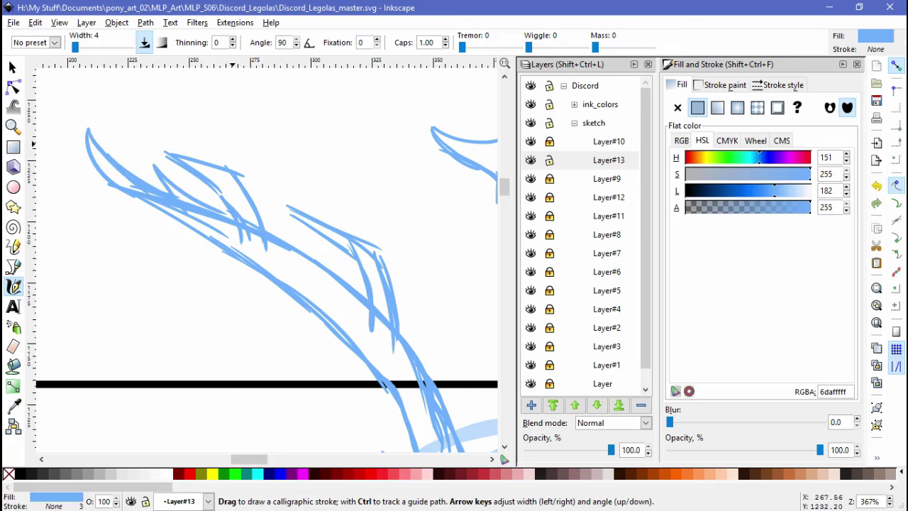
pyautogui.scroll(-2, 144, 148)
pyautogui.press('s')
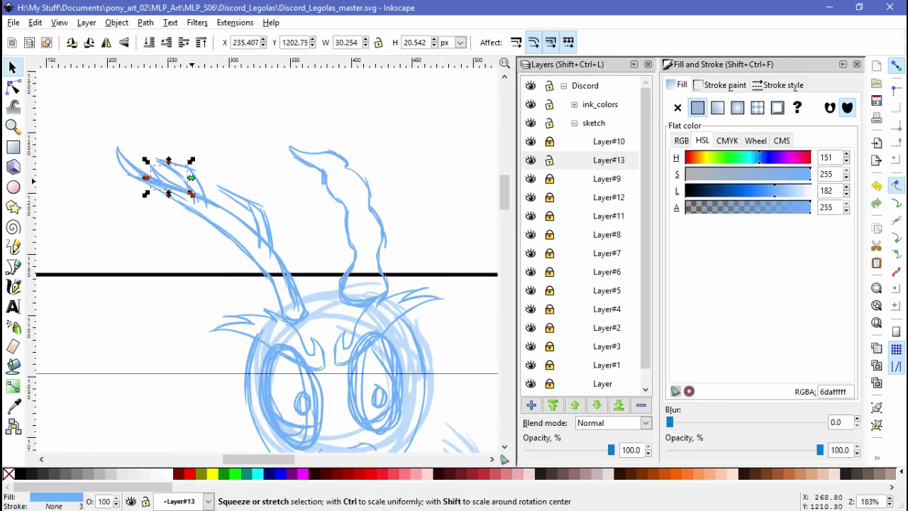
pyautogui.moveTo(78, 117); pyautogui.dragTo(303, 347)
pyautogui.moveTo(343, 119); pyautogui.dragTo(251, 193)
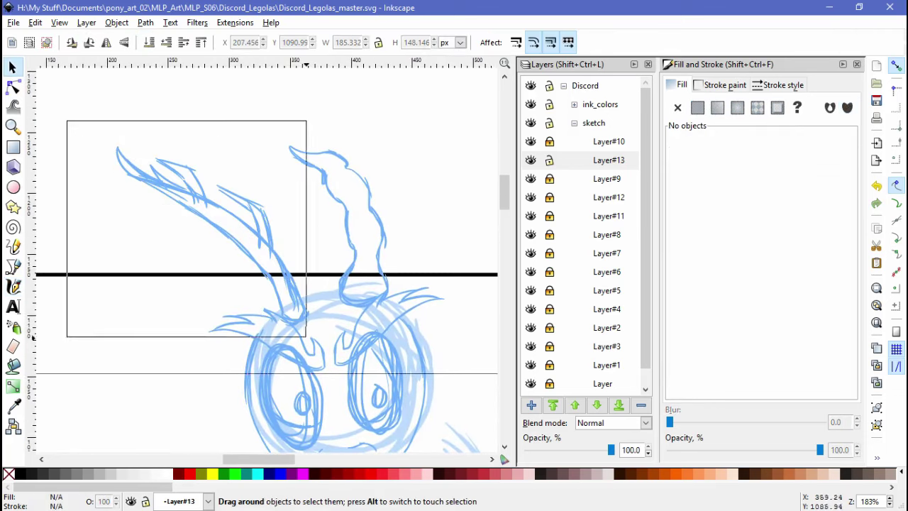
pyautogui.moveTo(306, 336); pyautogui.dragTo(307, 336)
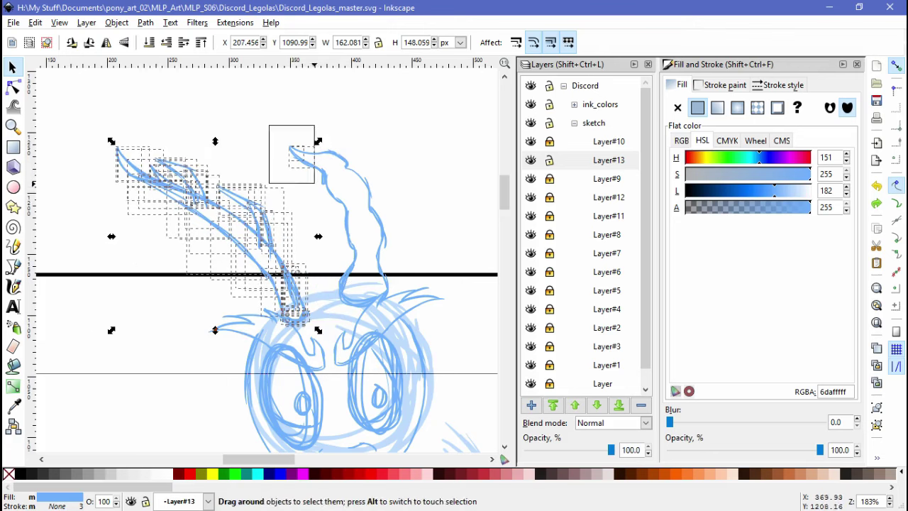
pyautogui.press('Escape')
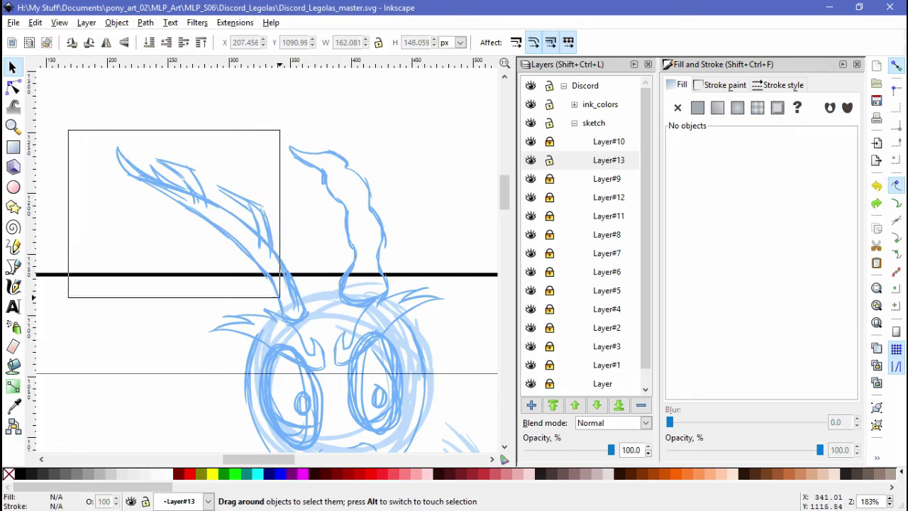
# Select the antler's strokes, scale them down to about 137 by 127 px and rotate them to tilt farther outward
pyautogui.moveTo(279, 296); pyautogui.dragTo(315, 332)
pyautogui.moveTo(111, 142); pyautogui.dragTo(130, 163)
pyautogui.click(207, 200)
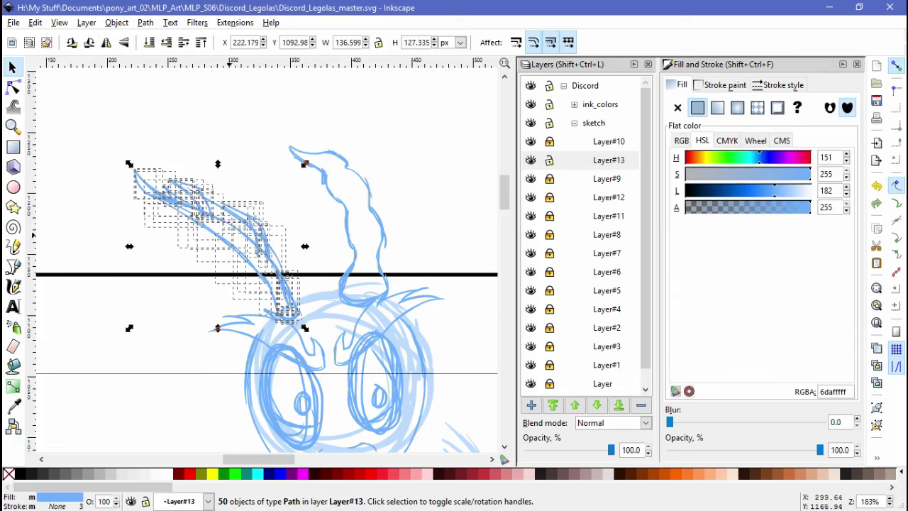
pyautogui.moveTo(305, 163); pyautogui.dragTo(310, 173)
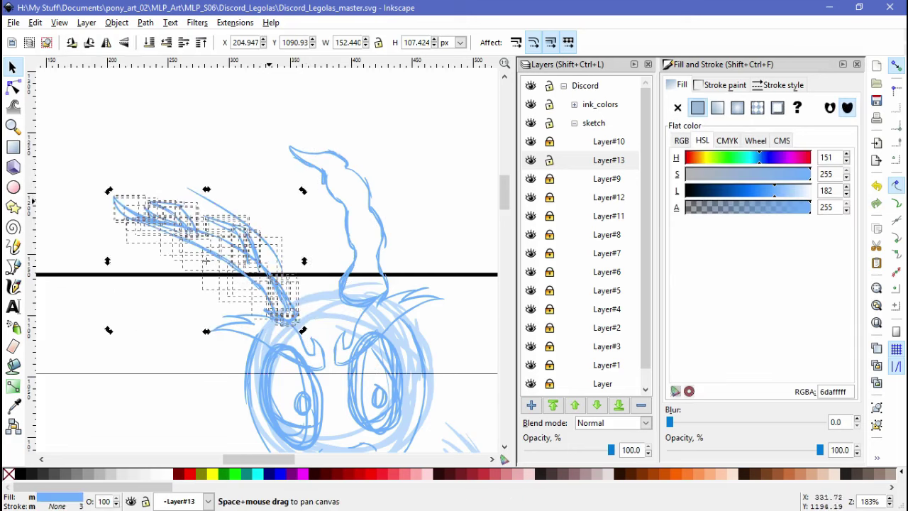
pyautogui.moveTo(347, 275); pyautogui.dragTo(269, 204)
pyautogui.press('Escape')
# Select all of the wavy horn's strokes and group them
pyautogui.moveTo(396, 268); pyautogui.dragTo(234, 145)
pyautogui.hotkey('ctrl', 'g')
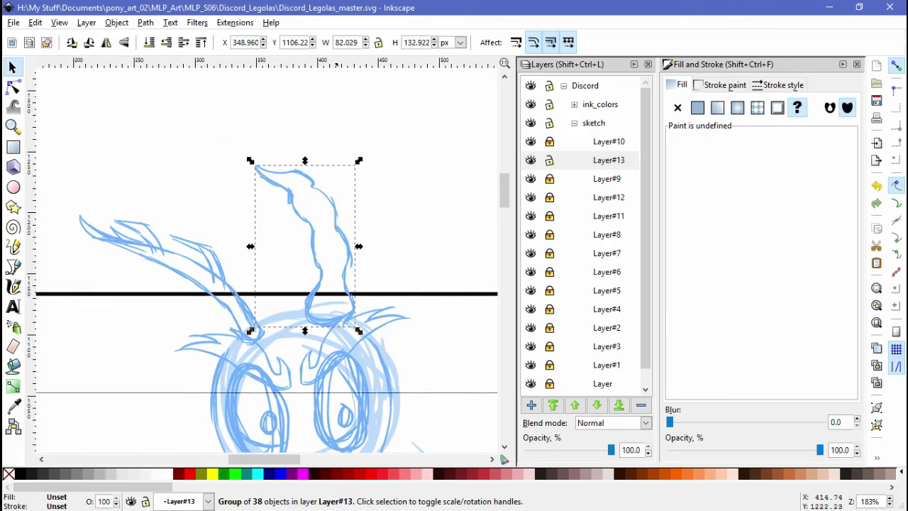
# Shrink, slightly rotate and reposition the wavy horn group so it sits on top of the head
pyautogui.moveTo(358, 160); pyautogui.dragTo(333, 206)
pyautogui.click(305, 234)
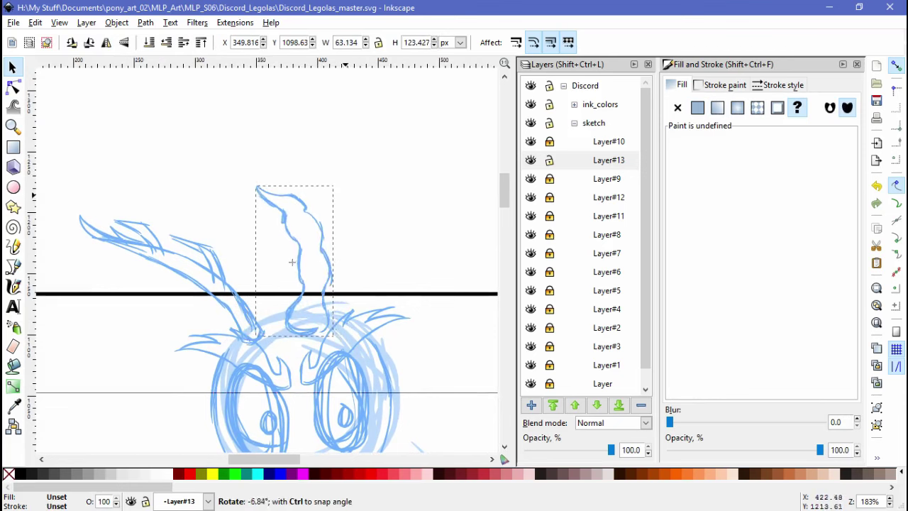
pyautogui.moveTo(321, 244); pyautogui.dragTo(337, 117)
pyautogui.press('Escape')
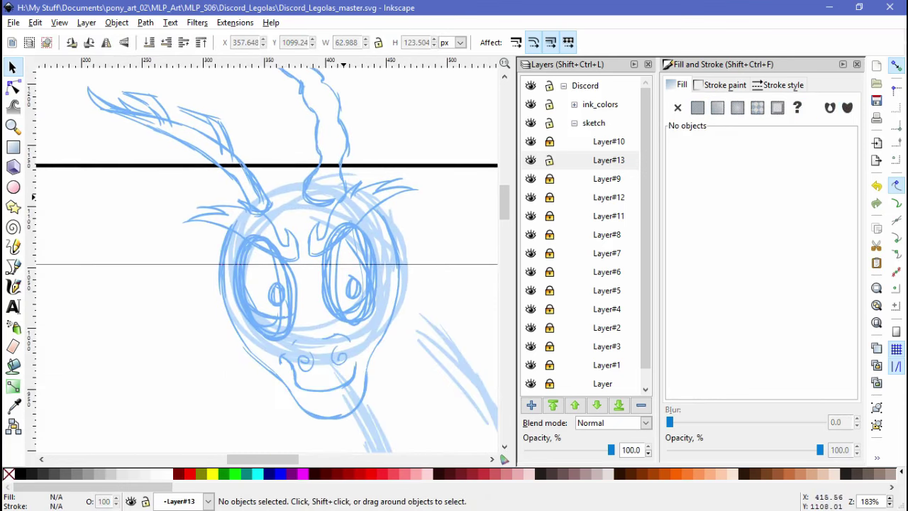
# Group the antler strokes, narrow the antler to about 110 px wide and fit it onto the head
pyautogui.moveTo(343, 198); pyautogui.dragTo(385, 267)
pyautogui.moveTo(117, 139); pyautogui.dragTo(329, 302)
pyautogui.hotkey('ctrl', 'g')
pyautogui.moveTo(128, 219); pyautogui.dragTo(181, 220)
pyautogui.moveTo(234, 198); pyautogui.dragTo(240, 198)
pyautogui.press('Escape')
pyautogui.moveTo(418, 293); pyautogui.dragTo(397, 172)
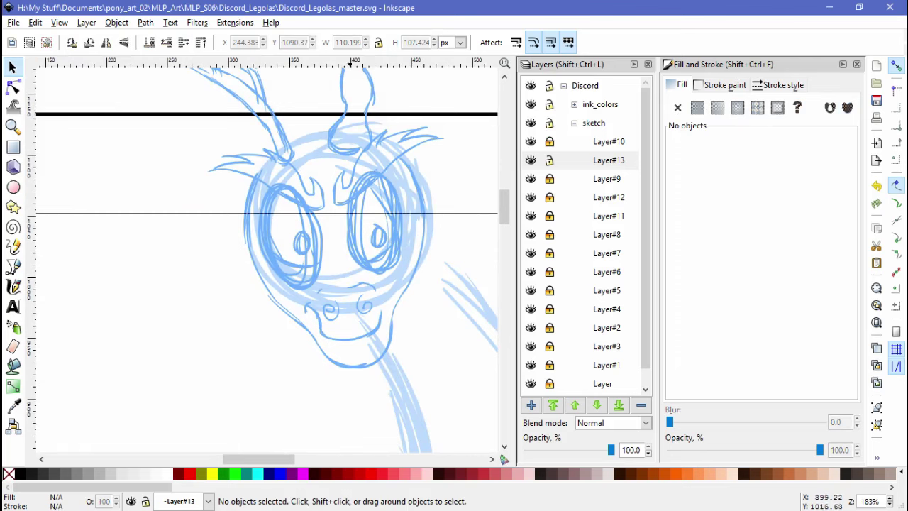
pyautogui.moveTo(261, 219); pyautogui.dragTo(235, 274)
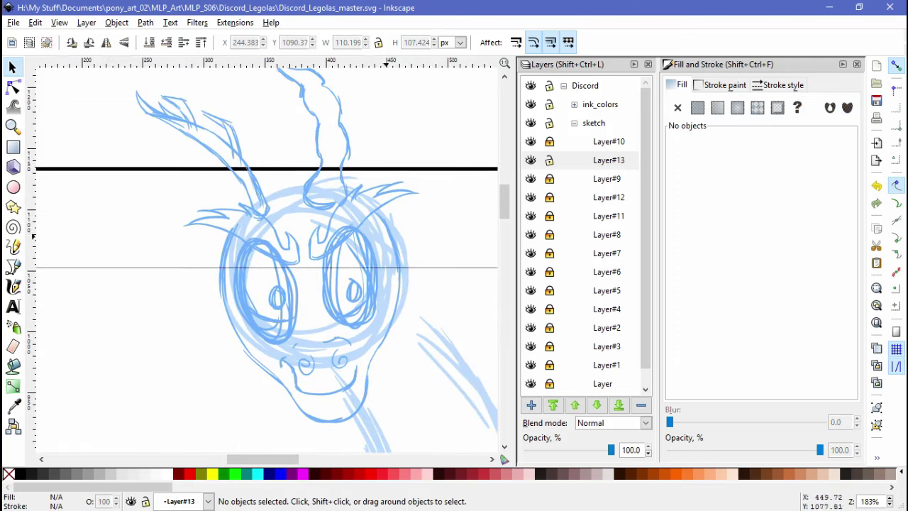
# Add a new layer above the horn layer and sketch light-blue hair strokes across the top of the head with the Calligraphy tool
pyautogui.hotkey('ctrl', 'shift', 'n')
pyautogui.press('Return')
pyautogui.press('c')
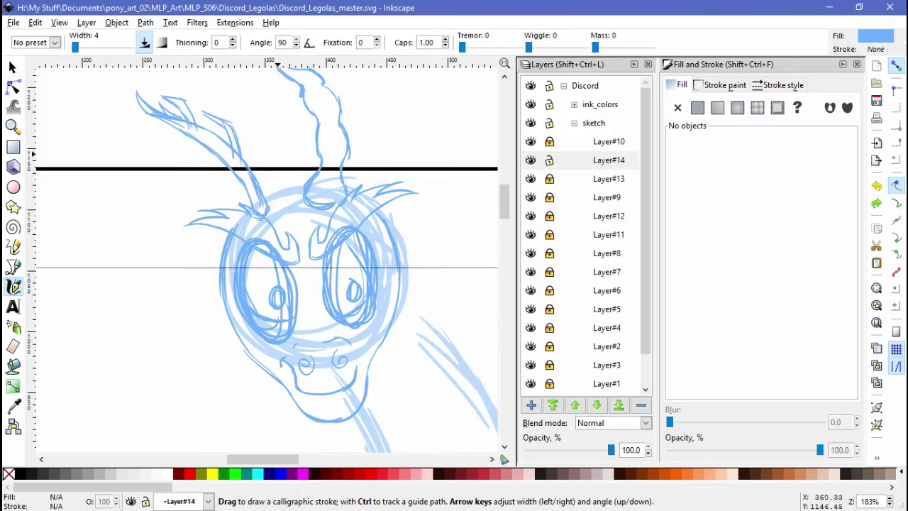
pyautogui.moveTo(302, 238); pyautogui.dragTo(313, 167)
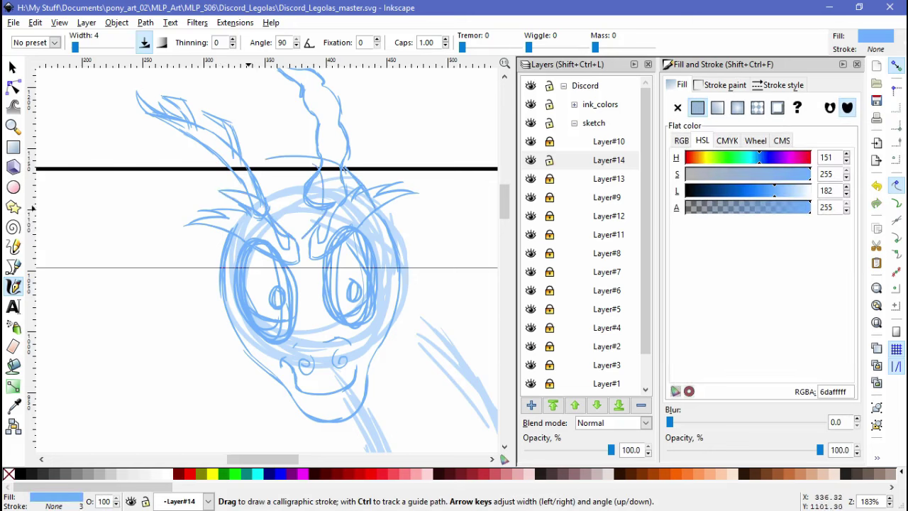
pyautogui.moveTo(213, 206); pyautogui.dragTo(312, 169)
pyautogui.moveTo(381, 120); pyautogui.dragTo(366, 121)
# Sketch a long hair strand sweeping from the left side of the head out past the page's left edge
pyautogui.scroll(-3, 266, 255)
pyautogui.hscroll(-2, 266, 255)
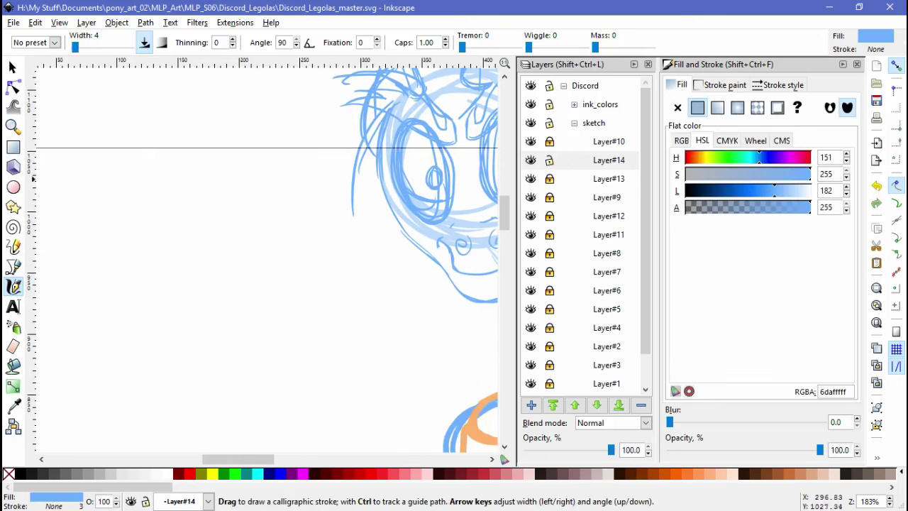
pyautogui.scroll(-3, 266, 256)
pyautogui.hscroll(-2, 266, 255)
pyautogui.moveTo(362, 346); pyautogui.dragTo(68, 220)
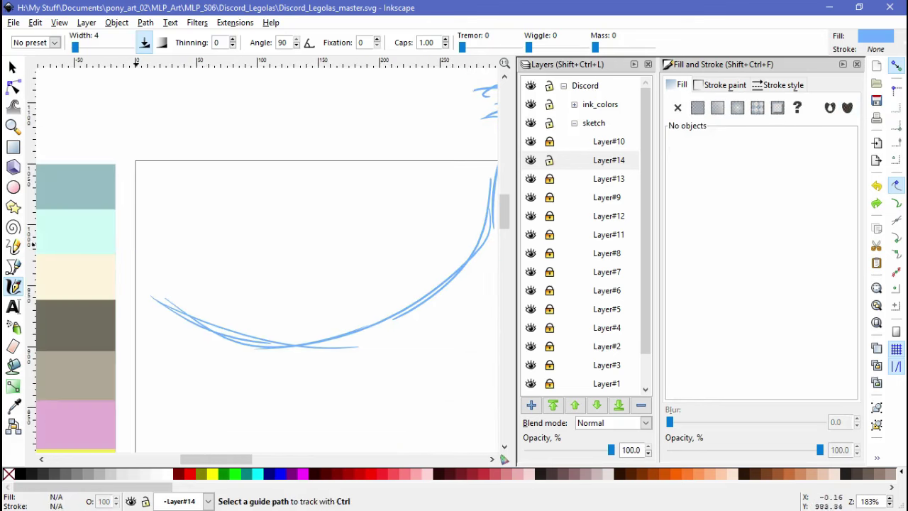
pyautogui.hotkey('ctrl', 'z')
pyautogui.moveTo(259, 341); pyautogui.dragTo(91, 250)
pyautogui.scroll(2, 266, 284)
pyautogui.hscroll(-4, 266, 284)
pyautogui.moveTo(186, 268); pyautogui.dragTo(182, 259)
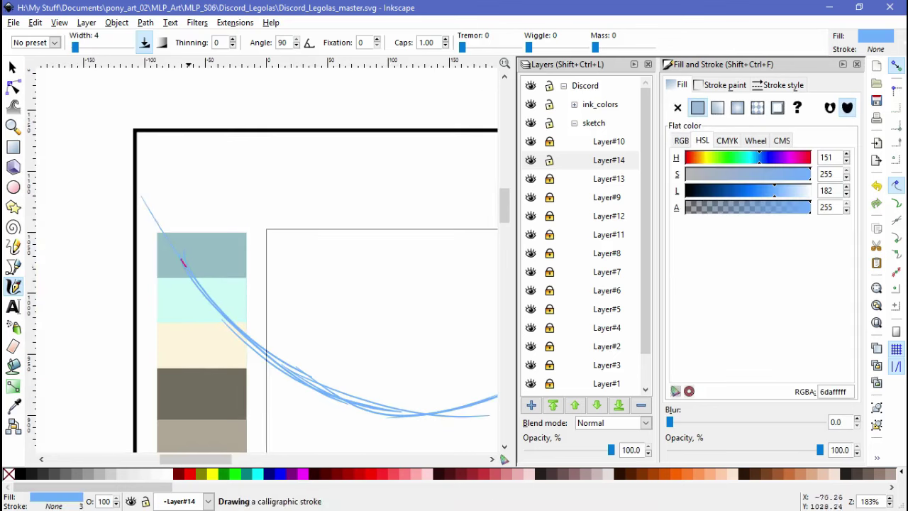
pyautogui.scroll(-3, 266, 255)
pyautogui.hscroll(3, 266, 256)
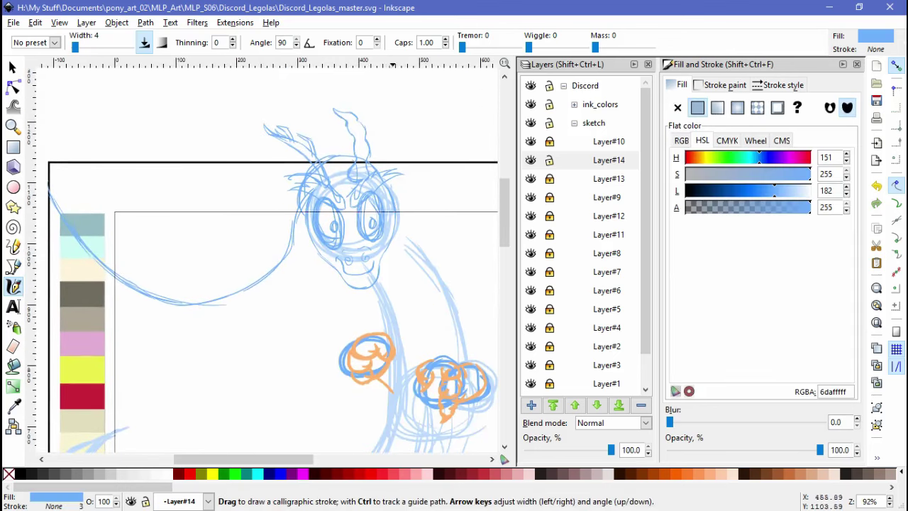
# Scale the long sweeping hair strand down to about 443 by 207 px and shift it closer to the head
pyautogui.press('s')
pyautogui.press('Escape')
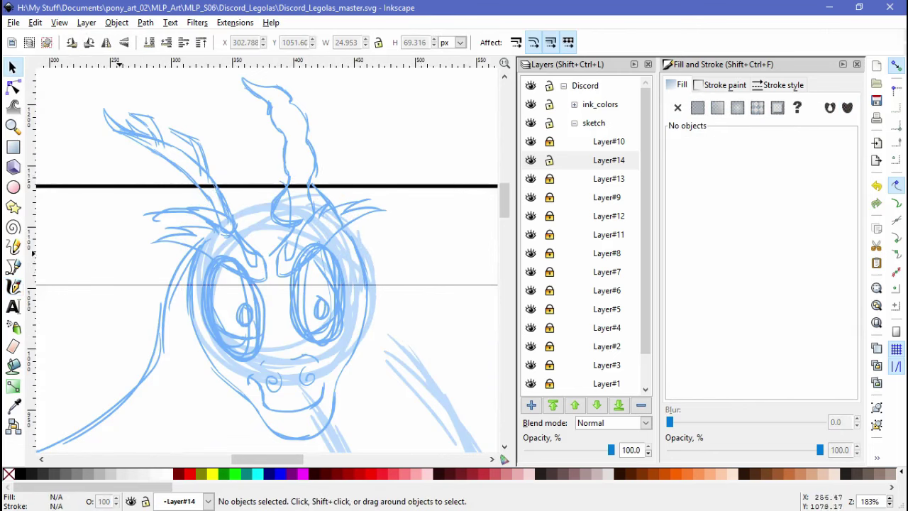
pyautogui.press('-')
pyautogui.press('-')
pyautogui.hotkey('ctrl', 'a')
pyautogui.press('Escape')
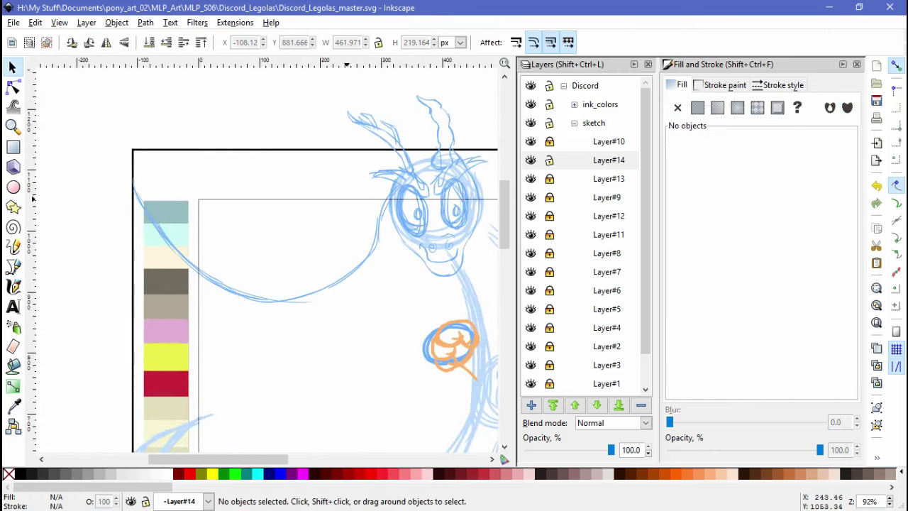
pyautogui.moveTo(418, 142); pyautogui.dragTo(354, 178)
pyautogui.press('Escape')
pyautogui.hotkey('ctrl', 'a')
pyautogui.moveTo(378, 245); pyautogui.dragTo(385, 249)
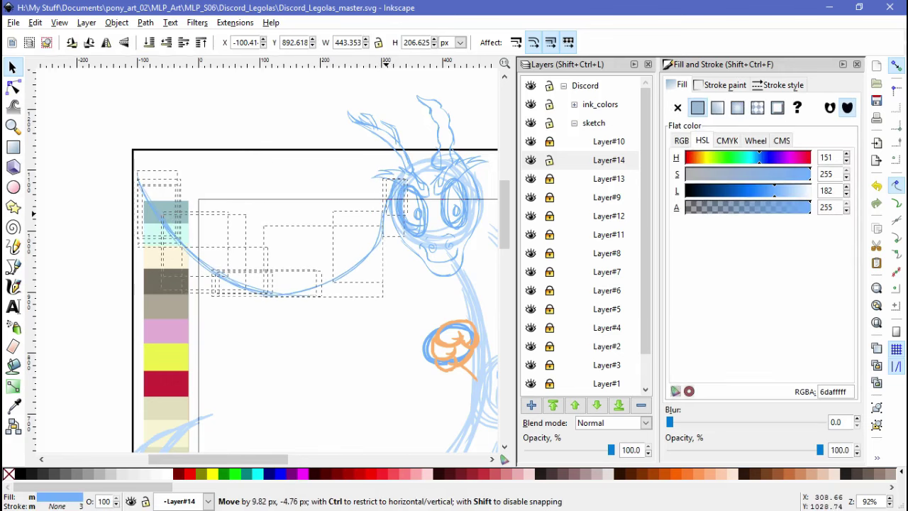
# Sketch hair strokes across the forehead and left temple, plus a hair line from the jaw down toward the right-hand paw
pyautogui.press('c')
pyautogui.moveTo(325, 207); pyautogui.dragTo(355, 194)
pyautogui.press('+')
pyautogui.press('+')
pyautogui.scroll(-1, 266, 255)
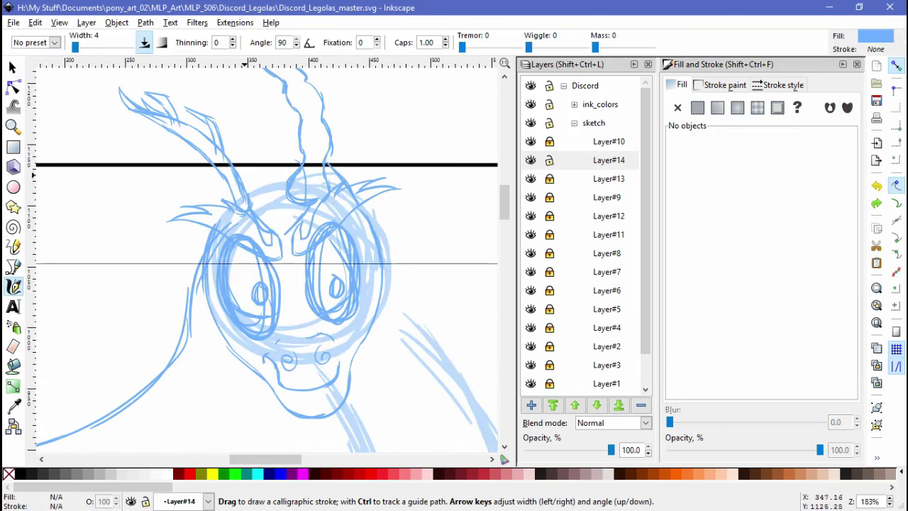
pyautogui.moveTo(278, 177); pyautogui.dragTo(255, 208)
pyautogui.moveTo(294, 169); pyautogui.dragTo(297, 212)
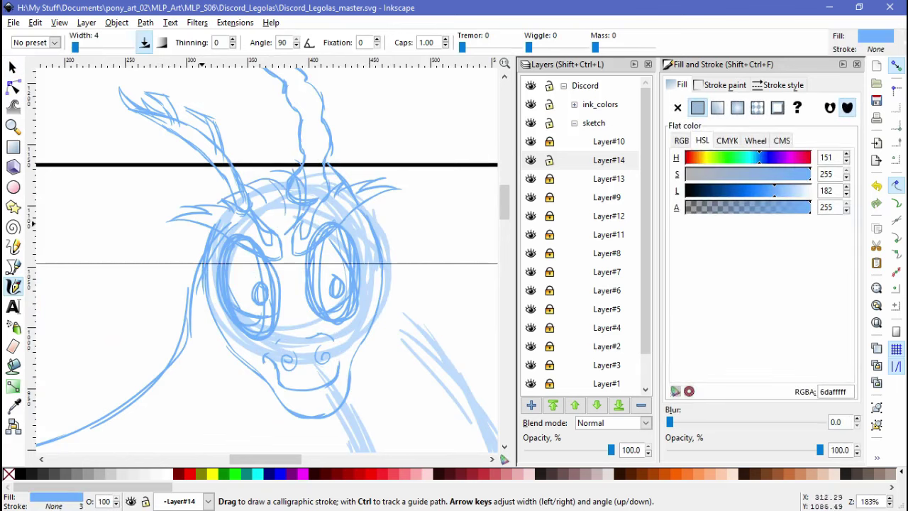
pyautogui.moveTo(210, 256); pyautogui.dragTo(174, 283)
pyautogui.moveTo(234, 284); pyautogui.dragTo(290, 179)
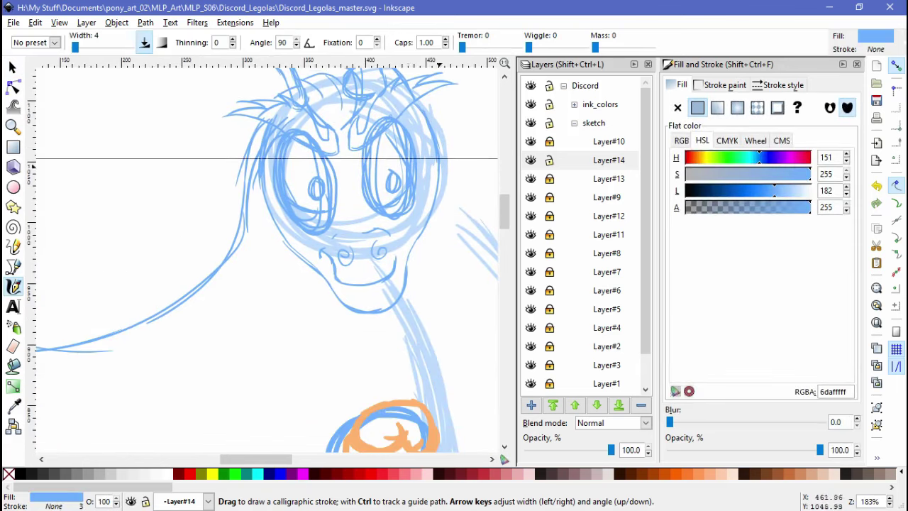
pyautogui.moveTo(417, 200)
pyautogui.mouseDown()
pyautogui.moveTo(406, 285)
pyautogui.moveTo(345, 365)
pyautogui.moveTo(431, 332)
pyautogui.mouseUp()
# Remove the long hair strand crossing the colour swatches, including its newly sketched lower edge
pyautogui.press('-')
pyautogui.press('-')
pyautogui.moveTo(162, 244); pyautogui.dragTo(179, 290)
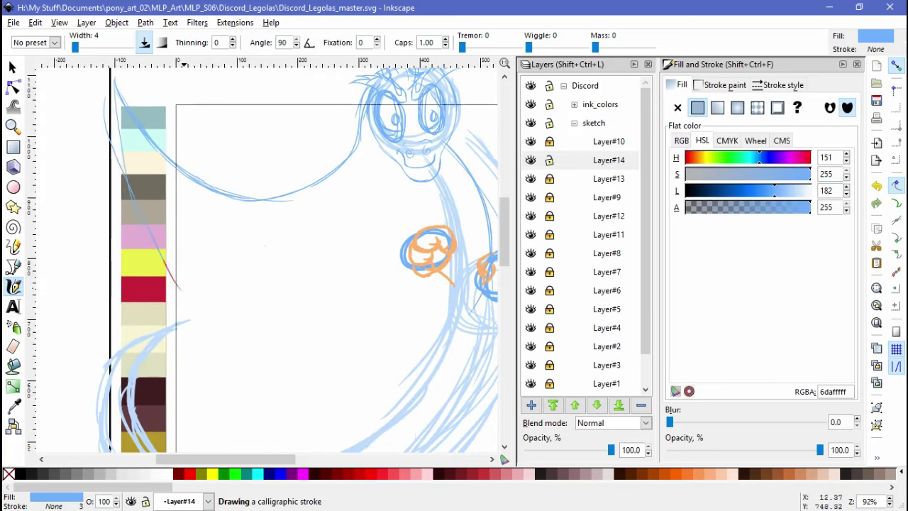
pyautogui.press('F1')
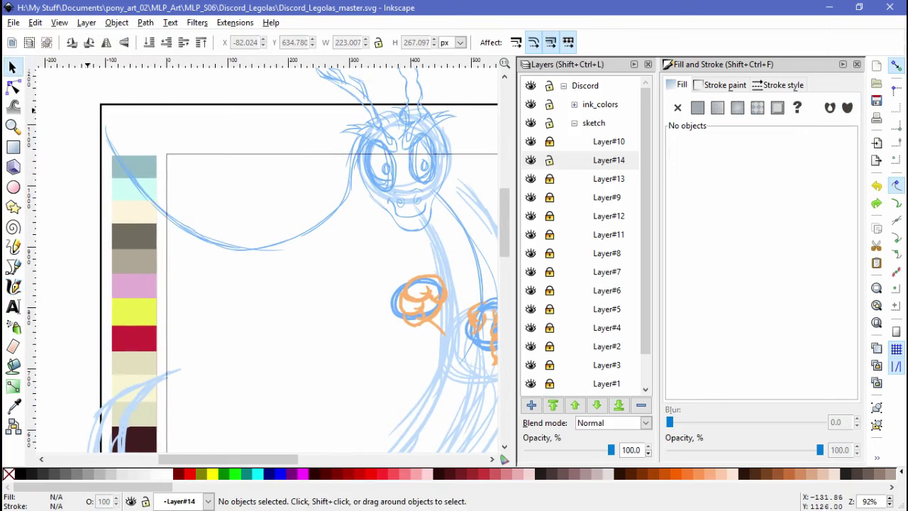
pyautogui.hotkey('ctrl', 'a')
pyautogui.press('Delete')
pyautogui.hscroll(3, 263, 255)
pyautogui.hscroll(-2, 262, 255)
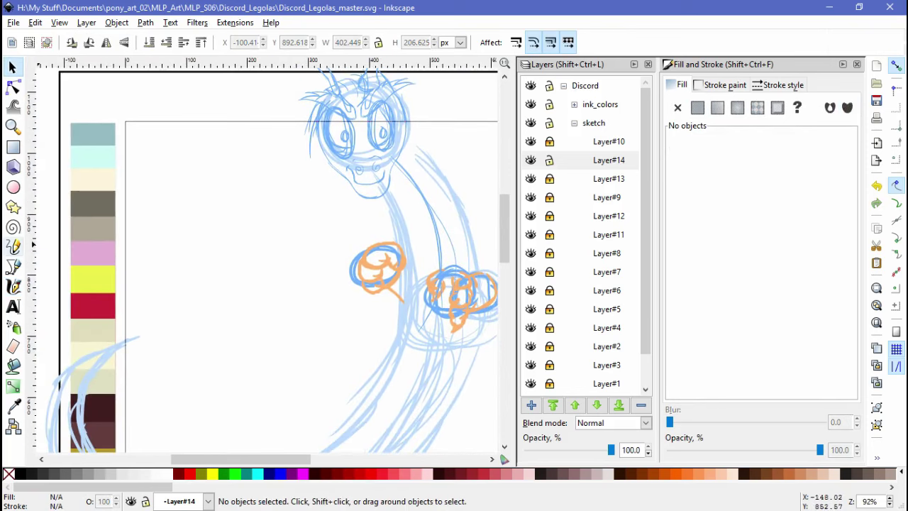
# Redraw the flowing hair as a shorter sweep left of the head, with a lower edge curving back to the body
pyautogui.press('c')
pyautogui.moveTo(260, 236); pyautogui.dragTo(303, 180)
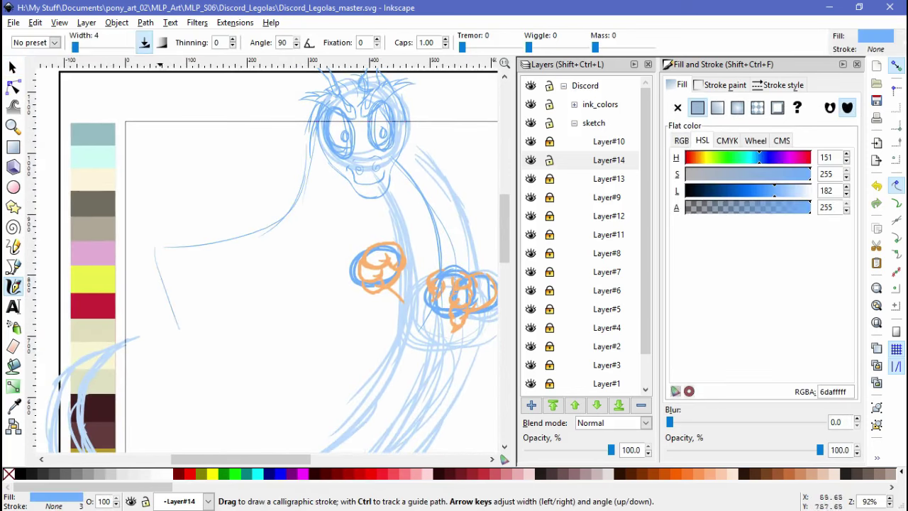
pyautogui.moveTo(151, 249); pyautogui.dragTo(201, 332)
pyautogui.moveTo(434, 323)
pyautogui.mouseDown()
pyautogui.moveTo(334, 386)
pyautogui.moveTo(204, 371)
pyautogui.mouseUp()
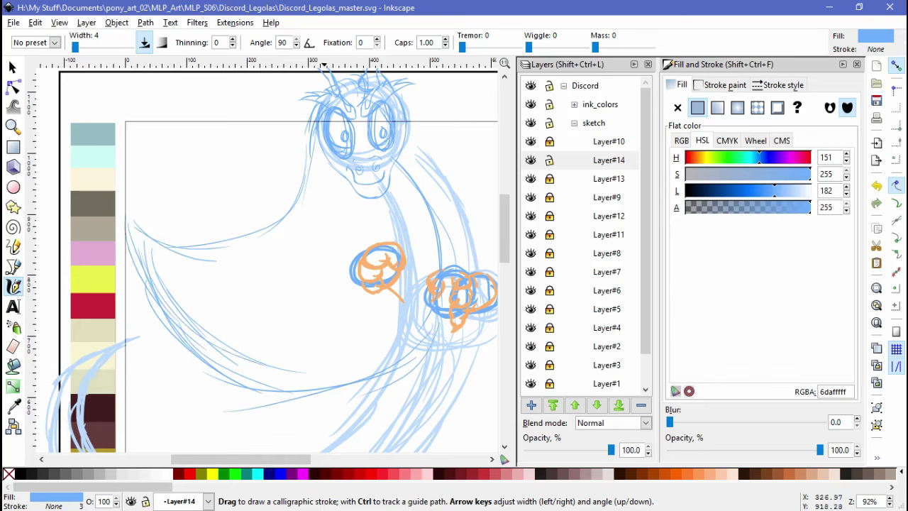
# Sketch the hair outline from the right side of the head down along the pale outer neck guide
pyautogui.scroll(-3, 263, 256)
pyautogui.scroll(5, 263, 256)
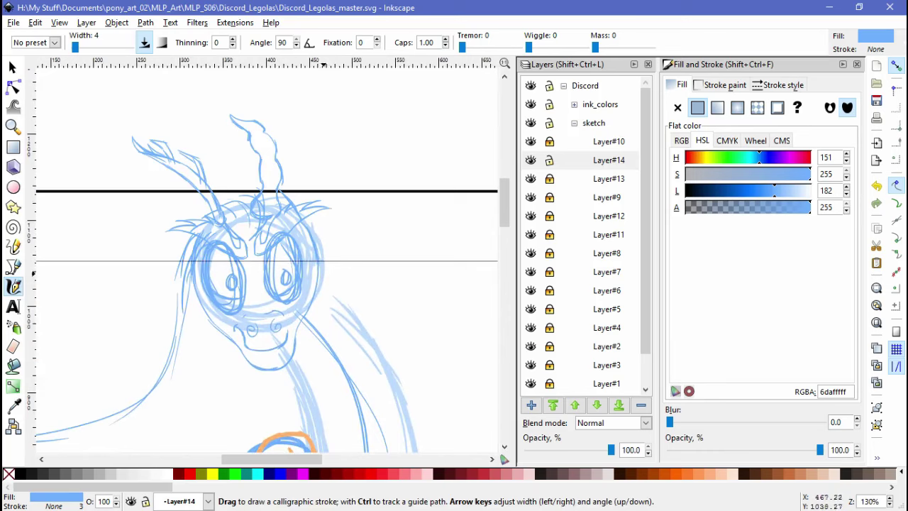
pyautogui.scroll(1, 322, 273)
pyautogui.scroll(-1, 262, 255)
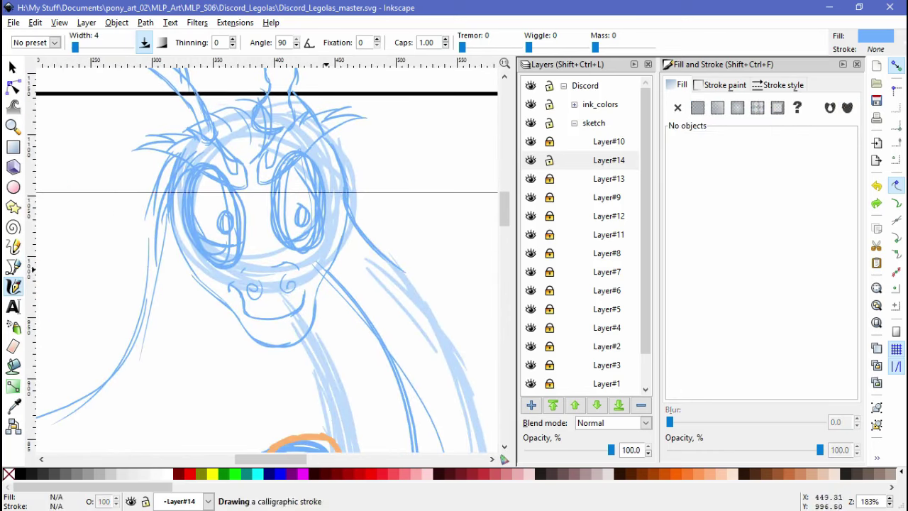
pyautogui.scroll(-2, 262, 256)
pyautogui.hscroll(-2, 262, 255)
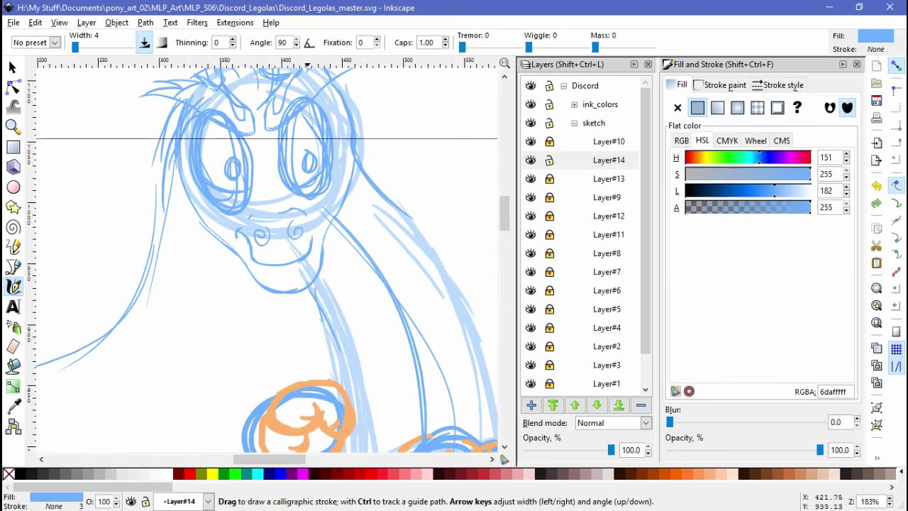
# Try a large curved goatee outline beneath the chin
pyautogui.scroll(1, 284, 317)
pyautogui.scroll(1, 319, 298)
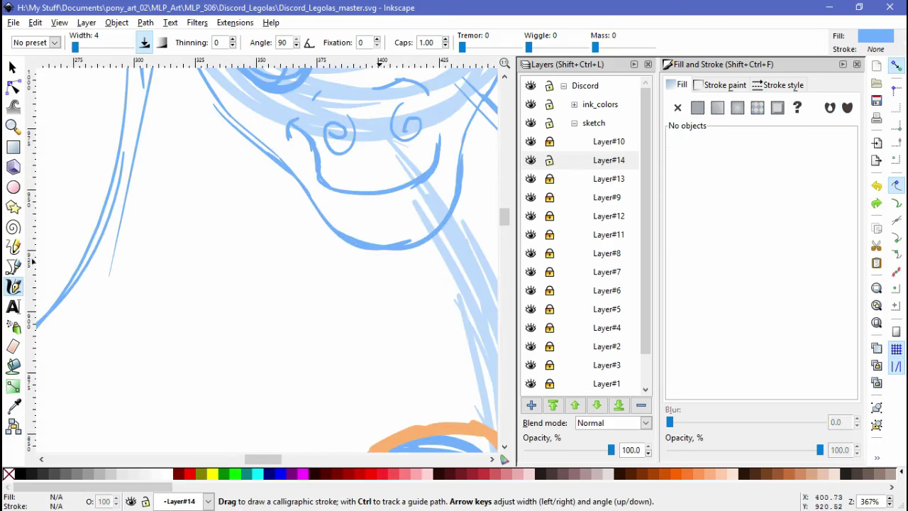
pyautogui.scroll(-1, 389, 263)
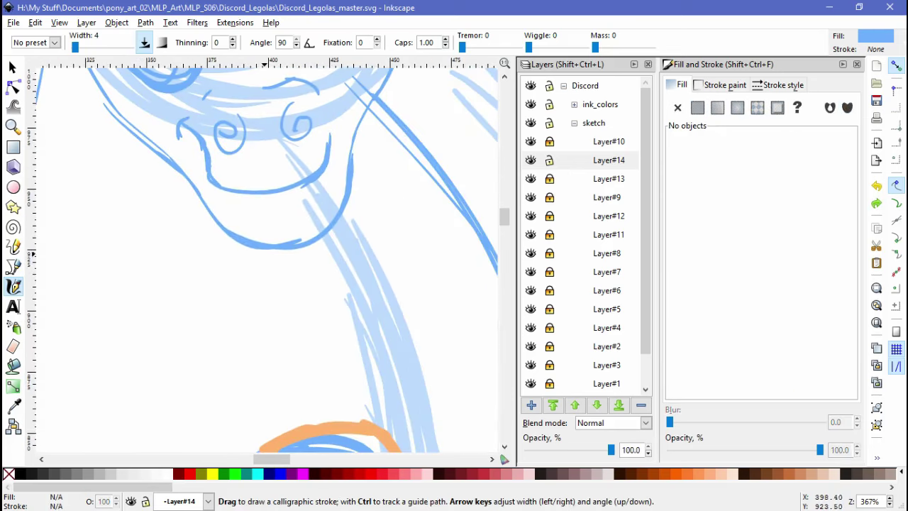
pyautogui.moveTo(248, 248)
pyautogui.mouseDown()
pyautogui.moveTo(259, 310)
pyautogui.moveTo(152, 328)
pyautogui.moveTo(263, 287)
pyautogui.mouseUp()
pyautogui.hotkey('ctrl', 'z')
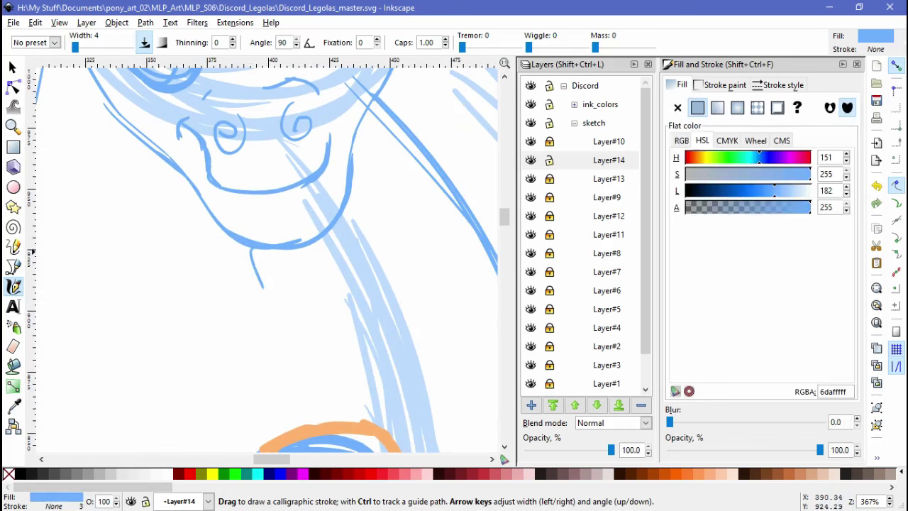
pyautogui.hotkey('ctrl', 'z')
pyautogui.moveTo(248, 248); pyautogui.dragTo(219, 284)
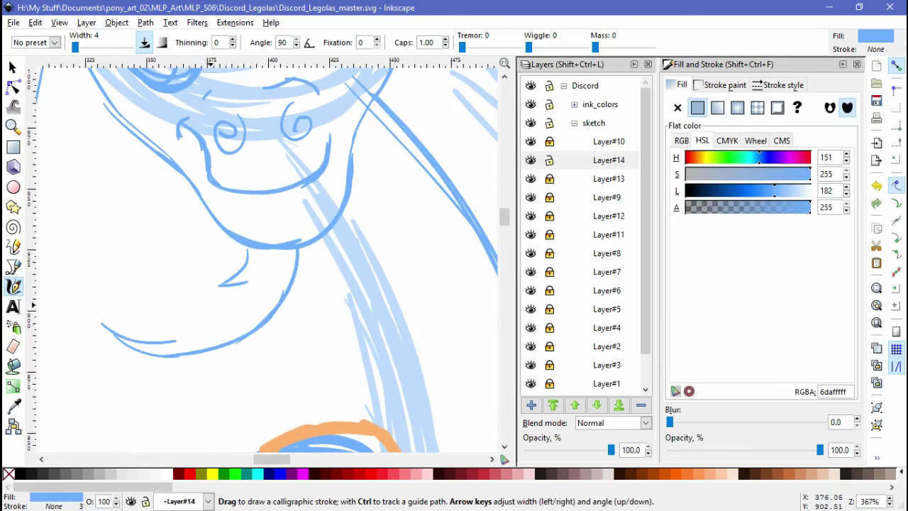
pyautogui.hotkey('ctrl', 'z')
pyautogui.moveTo(219, 301)
pyautogui.mouseDown()
pyautogui.moveTo(97, 305)
pyautogui.moveTo(135, 358)
pyautogui.moveTo(242, 353)
pyautogui.mouseUp()
pyautogui.hotkey('ctrl', 'z')
pyautogui.hotkey('ctrl', 'z')
pyautogui.hotkey('ctrl', 'z')
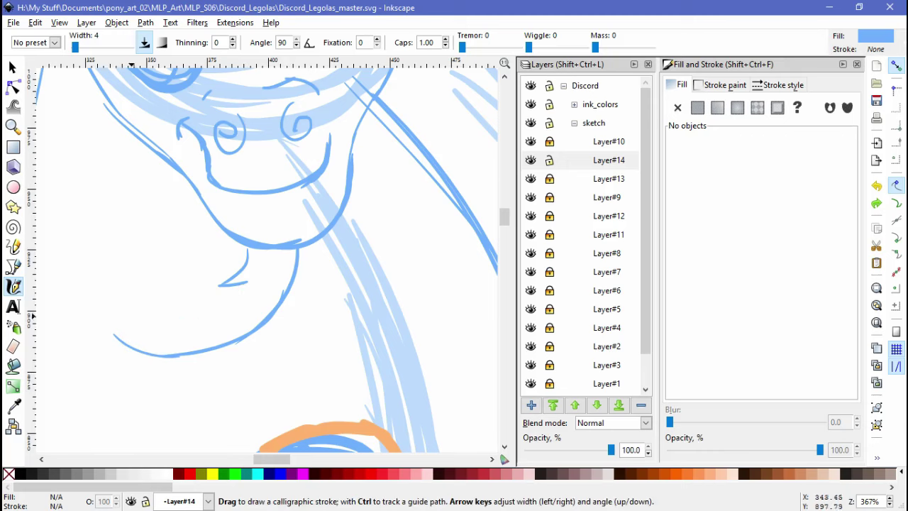
pyautogui.hotkey('ctrl', 'z')
pyautogui.hotkey('ctrl', 'z')
# Sketch a feathered goatee under the chin, curving to a tufted tip on the left
pyautogui.moveTo(294, 252); pyautogui.dragTo(288, 309)
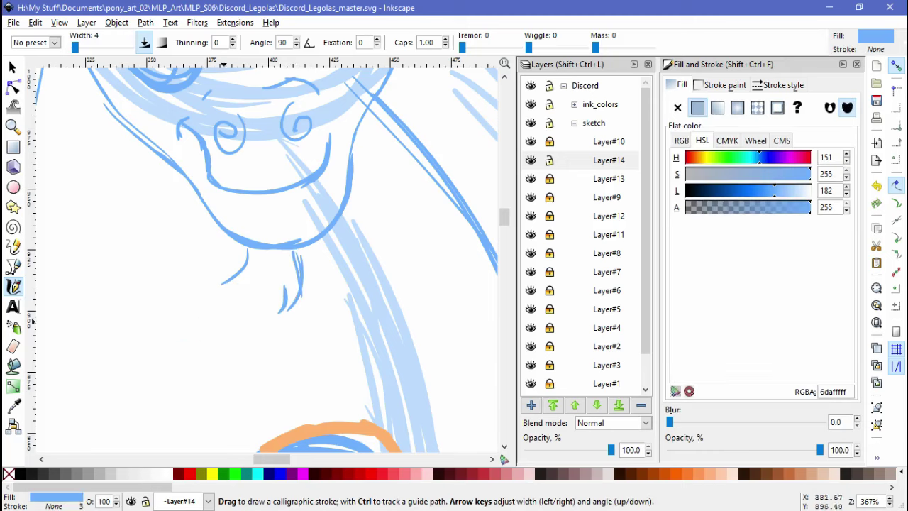
pyautogui.hotkey('ctrl', 'z')
pyautogui.moveTo(294, 253); pyautogui.dragTo(165, 360)
pyautogui.moveTo(258, 273); pyautogui.dragTo(160, 305)
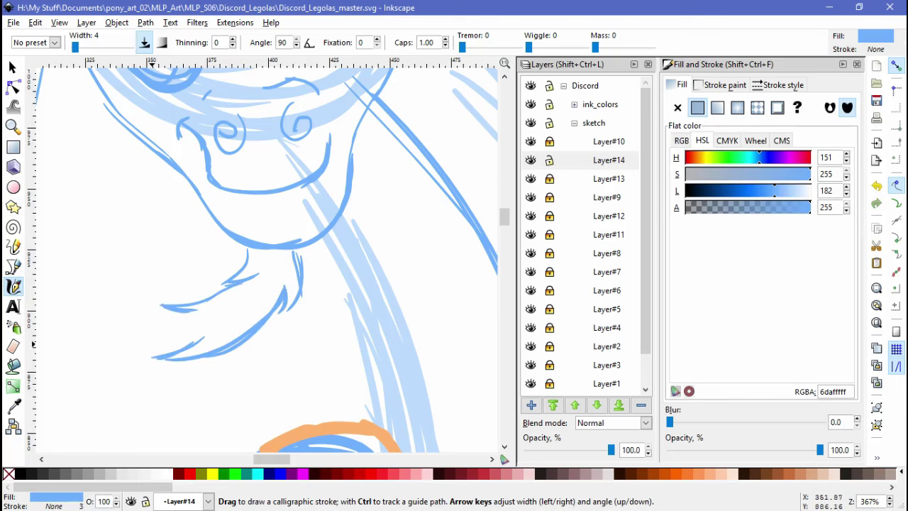
pyautogui.moveTo(120, 328); pyautogui.dragTo(221, 331)
pyautogui.scroll(3, 270, 255)
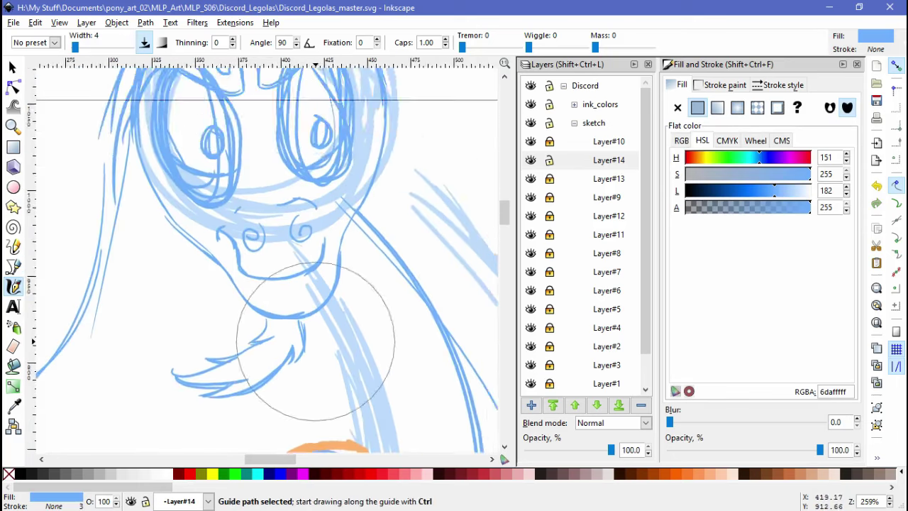
pyautogui.moveTo(263, 309); pyautogui.dragTo(238, 340)
# Reinforce the hair line running from the right cheek toward the outer neck guide
pyautogui.scroll(-3, 270, 255)
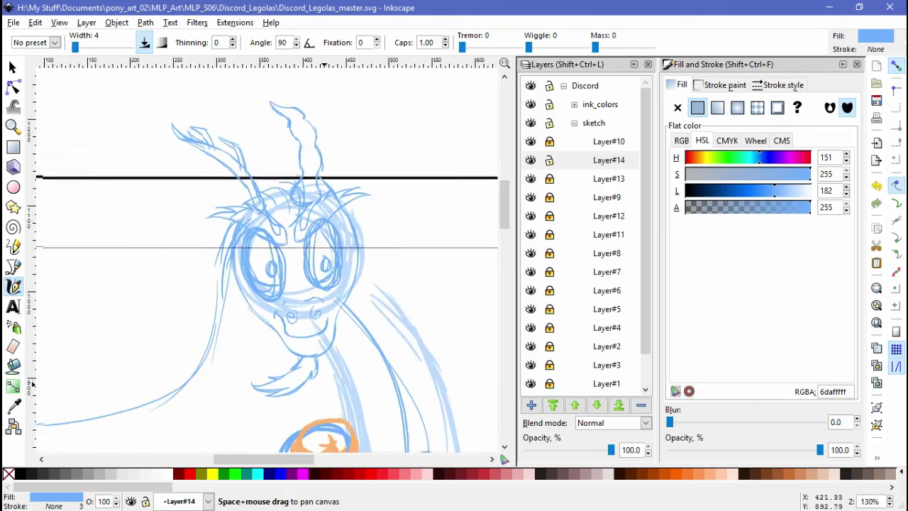
pyautogui.scroll(3, 269, 255)
pyautogui.moveTo(245, 206); pyautogui.dragTo(321, 302)
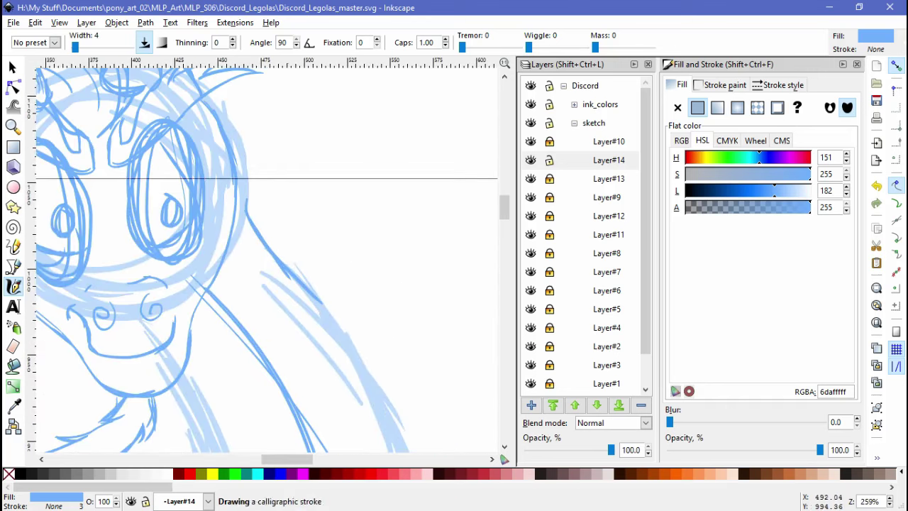
pyautogui.scroll(-4, 231, 168)
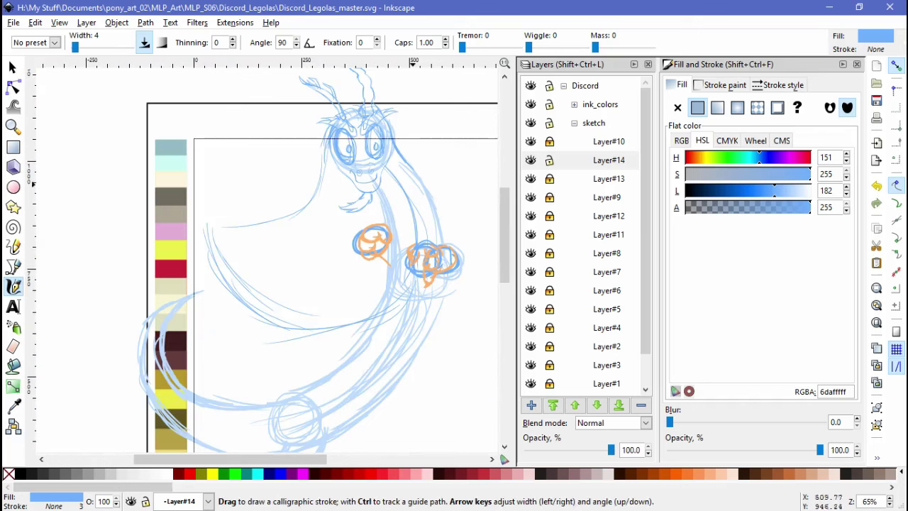
# Try a stroke joining the hair ends to the pale tail guide and add a new sketch layer above the hair layer
pyautogui.press('space')
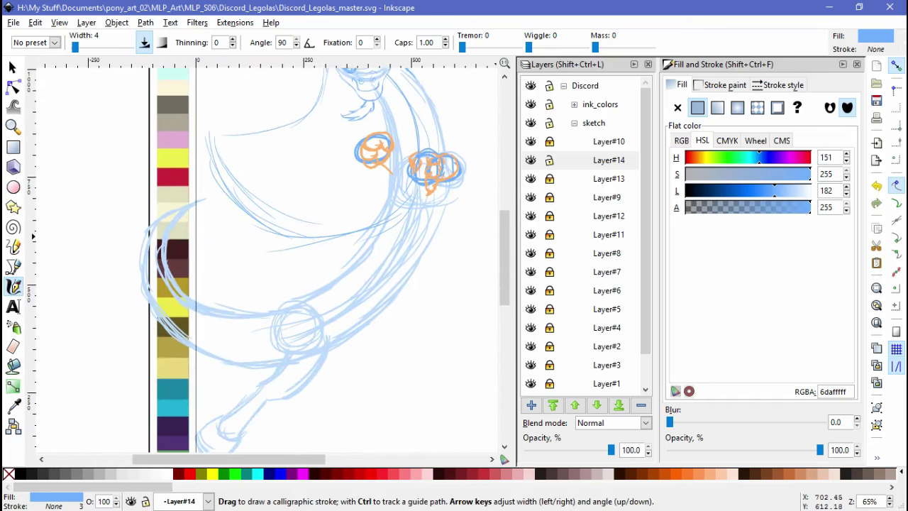
pyautogui.scroll(2, 197, 239)
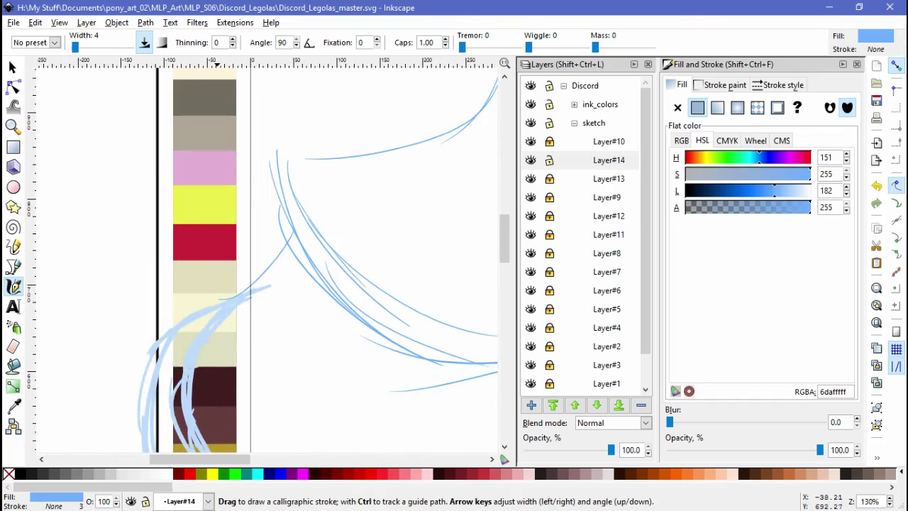
pyautogui.press('Escape')
pyautogui.moveTo(233, 313)
pyautogui.mouseDown()
pyautogui.moveTo(263, 228)
pyautogui.moveTo(383, 249)
pyautogui.mouseUp()
pyautogui.hotkey('shift', 'ctrl', 'n')
pyautogui.press('Return')
# Sketch long curved strokes sweeping from the upper end of the pale tail guide across the hair ends
pyautogui.moveTo(239, 213); pyautogui.dragTo(346, 162)
pyautogui.moveTo(397, 199)
pyautogui.mouseDown()
pyautogui.moveTo(273, 205)
pyautogui.moveTo(397, 214)
pyautogui.mouseUp()
pyautogui.moveTo(237, 208); pyautogui.dragTo(312, 298)
pyautogui.moveTo(256, 248); pyautogui.dragTo(268, 282)
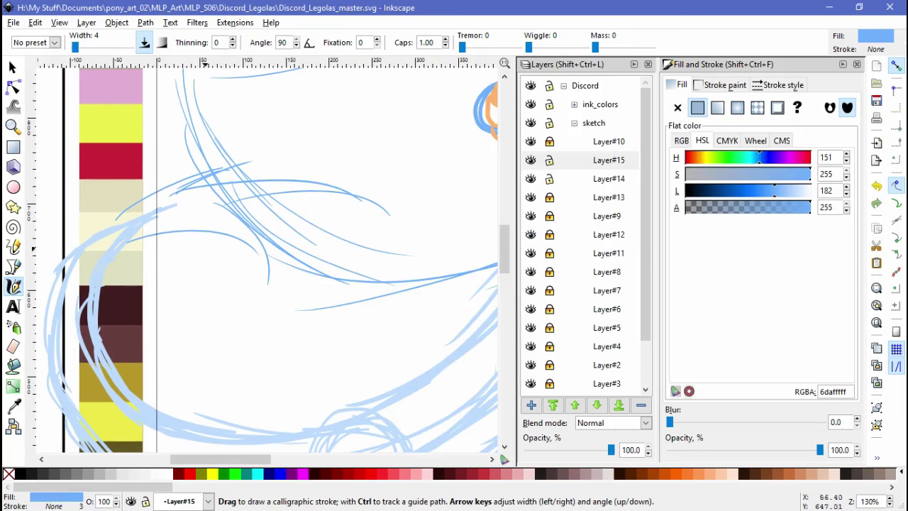
pyautogui.hotkey('ctrl', 'z')
pyautogui.moveTo(264, 207); pyautogui.dragTo(364, 231)
pyautogui.scroll(2, 263, 256)
pyautogui.hscroll(1, 263, 256)
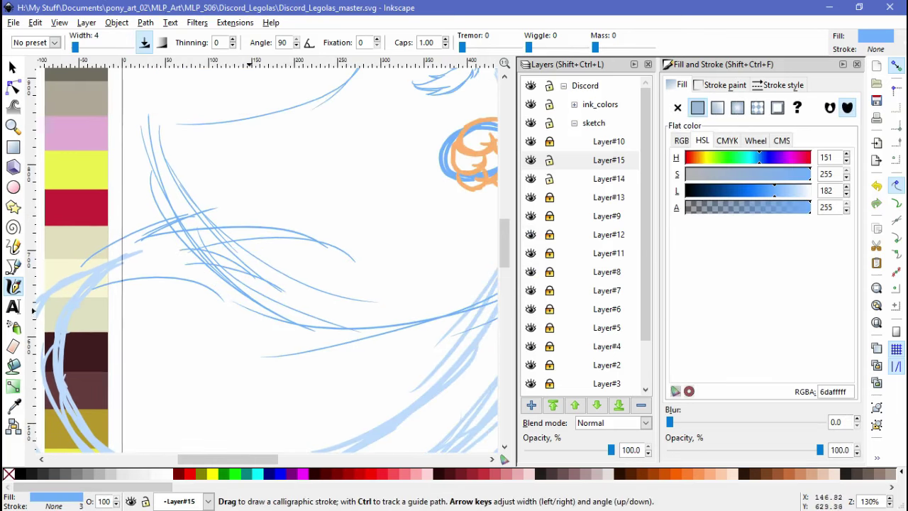
# Lock the hair and tail layers and, on Layer#2, sketch the edges of a raised leg extending left from the pale hip circle
pyautogui.scroll(-3, 262, 256)
pyautogui.click(603, 160)
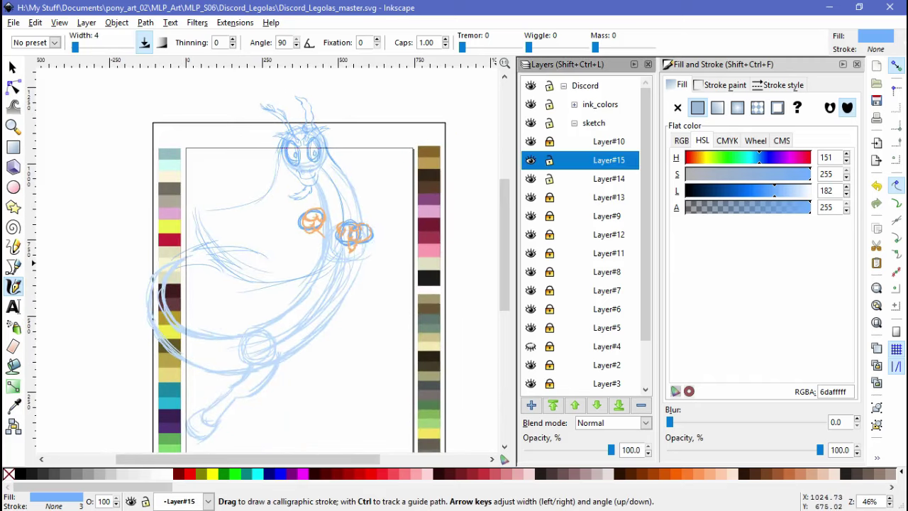
pyautogui.scroll(-2, 582, 283)
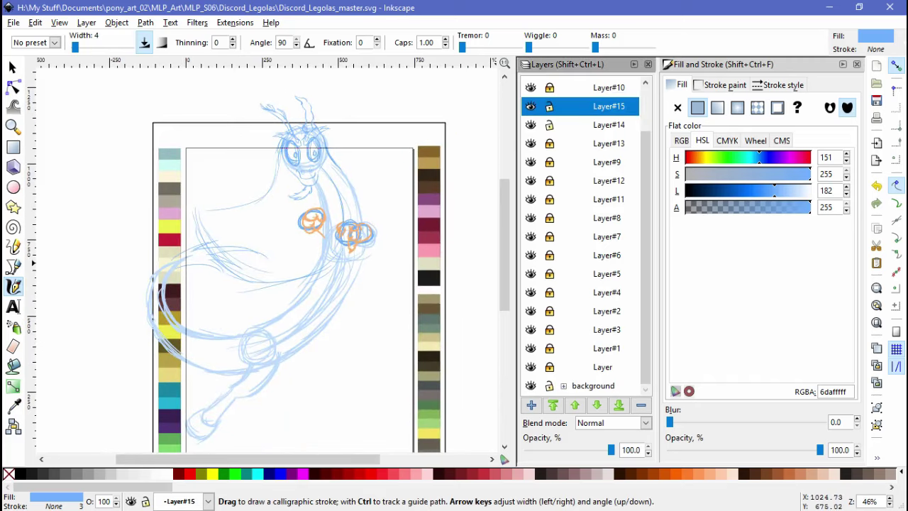
pyautogui.click(607, 310)
pyautogui.scroll(2, 242, 390)
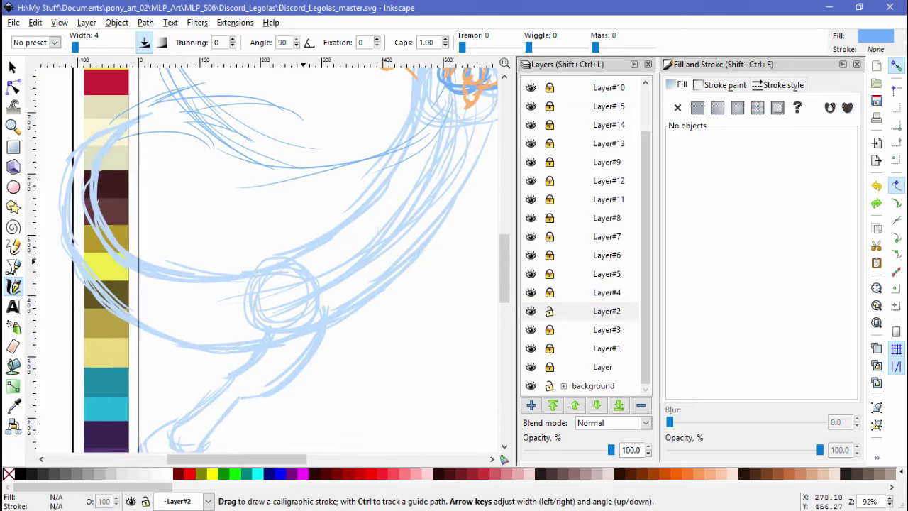
pyautogui.moveTo(264, 250); pyautogui.dragTo(214, 264)
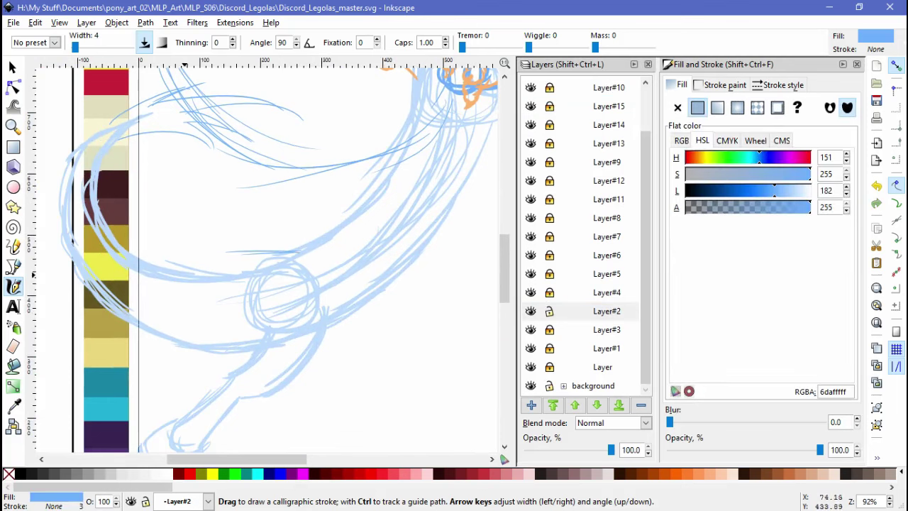
pyautogui.moveTo(263, 292); pyautogui.dragTo(173, 270)
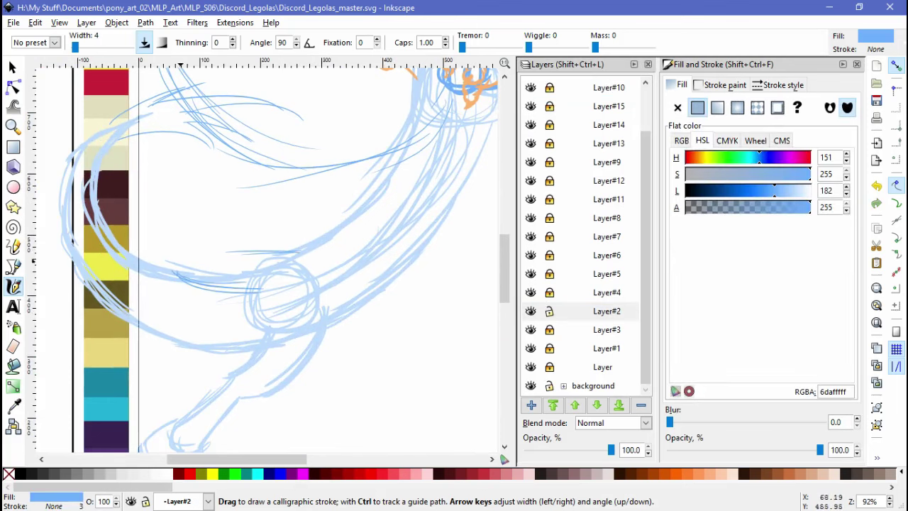
pyautogui.moveTo(231, 231); pyautogui.dragTo(213, 273)
pyautogui.press('Escape')
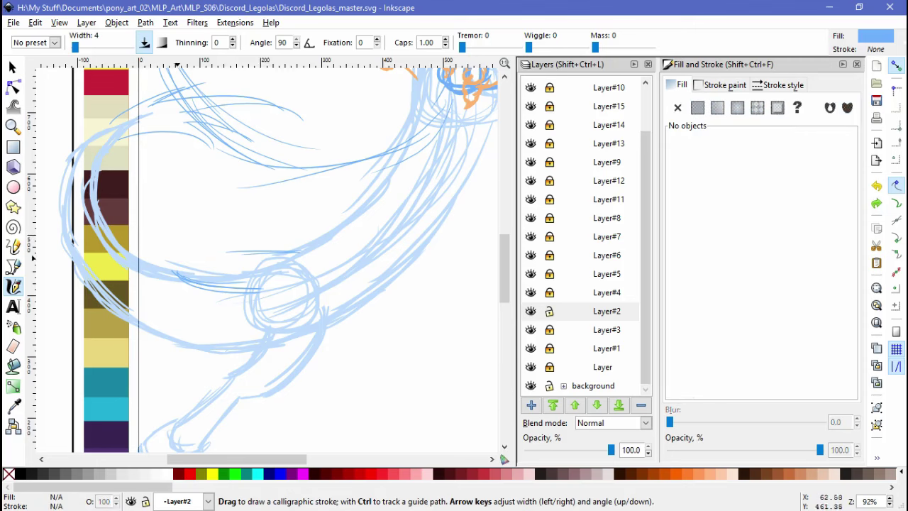
# Add the pointed tufts and outline the lower leg and foot toward the left side of the pale tail curve
pyautogui.moveTo(174, 260); pyautogui.dragTo(177, 276)
pyautogui.moveTo(142, 225)
pyautogui.mouseDown()
pyautogui.moveTo(243, 248)
pyautogui.moveTo(273, 222)
pyautogui.mouseUp()
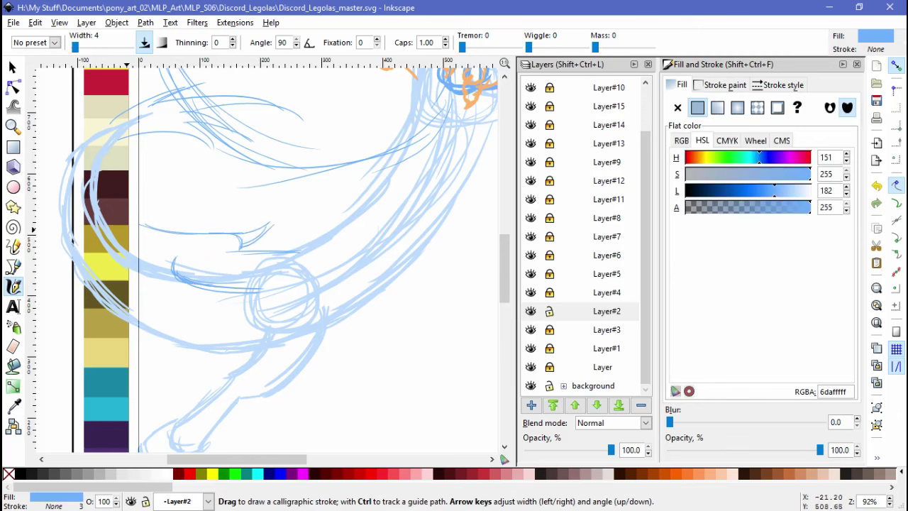
pyautogui.scroll(2, 154, 228)
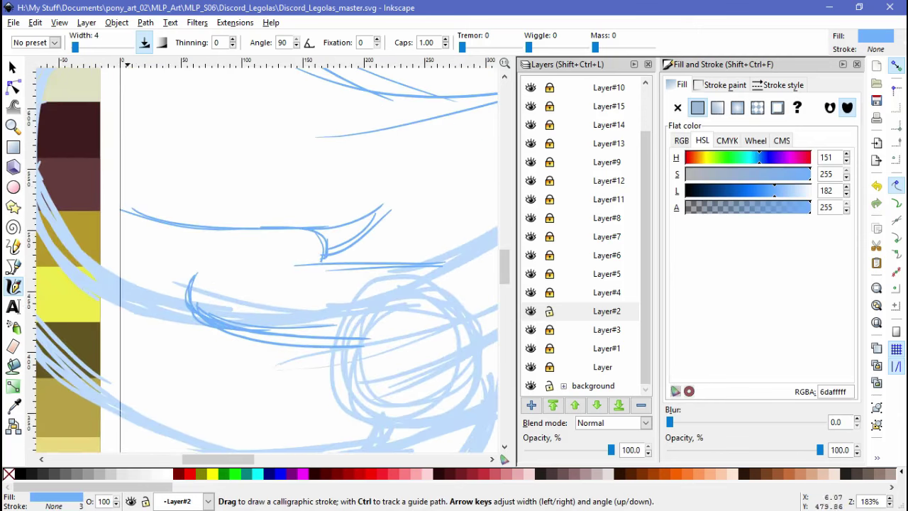
pyautogui.moveTo(117, 273)
pyautogui.mouseDown()
pyautogui.moveTo(180, 276)
pyautogui.moveTo(123, 270)
pyautogui.moveTo(54, 226)
pyautogui.mouseUp()
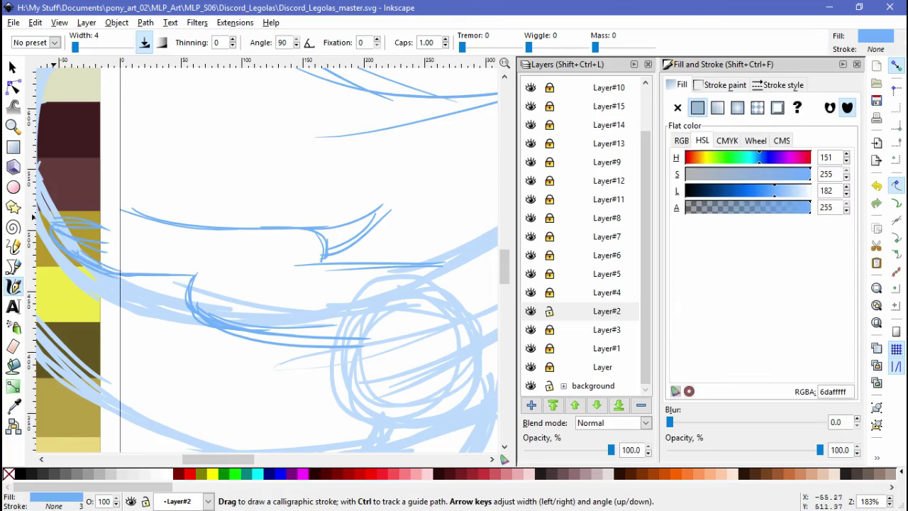
pyautogui.moveTo(139, 215)
pyautogui.mouseDown()
pyautogui.moveTo(54, 220)
pyautogui.moveTo(103, 213)
pyautogui.mouseUp()
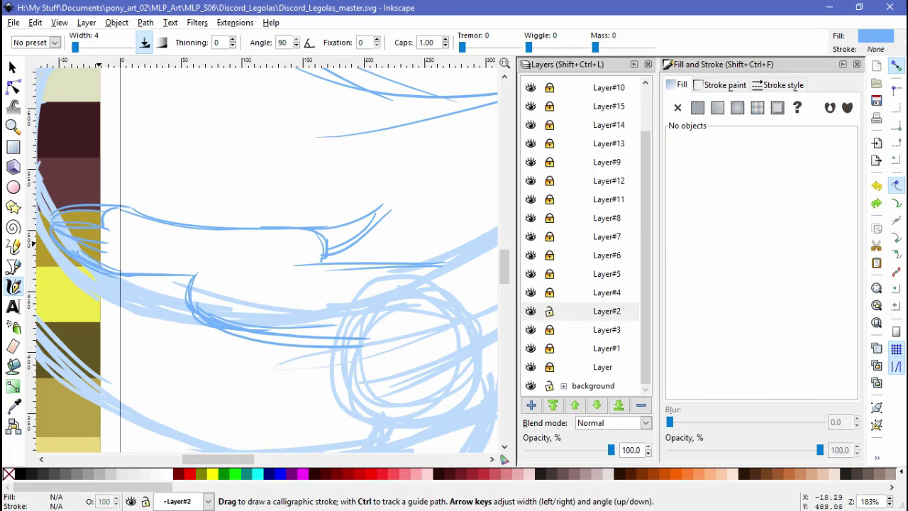
# Select all the raised-leg strokes on Layer#2 and rotate and shift them to slope down to the left of the hip circle
pyautogui.press('-')
pyautogui.press('-')
pyautogui.press('-')
pyautogui.press('-')
pyautogui.press('-')
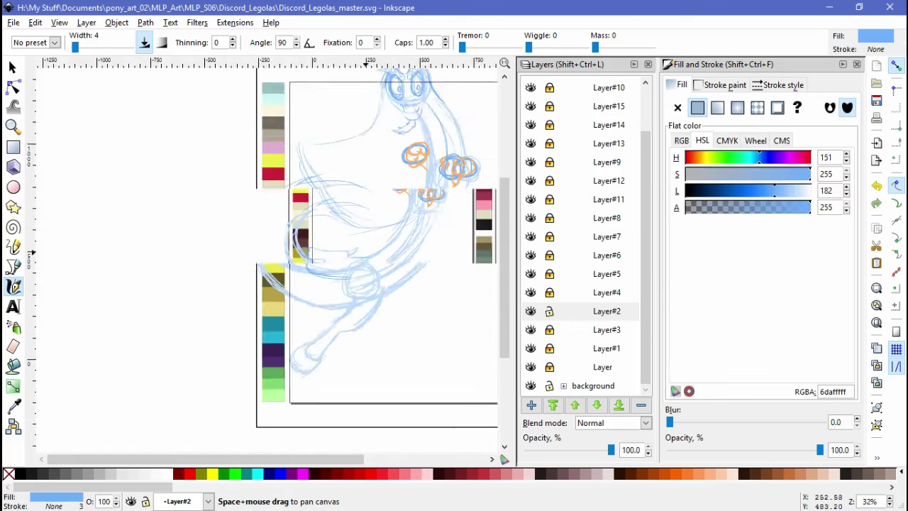
pyautogui.scroll(2, 227, 387)
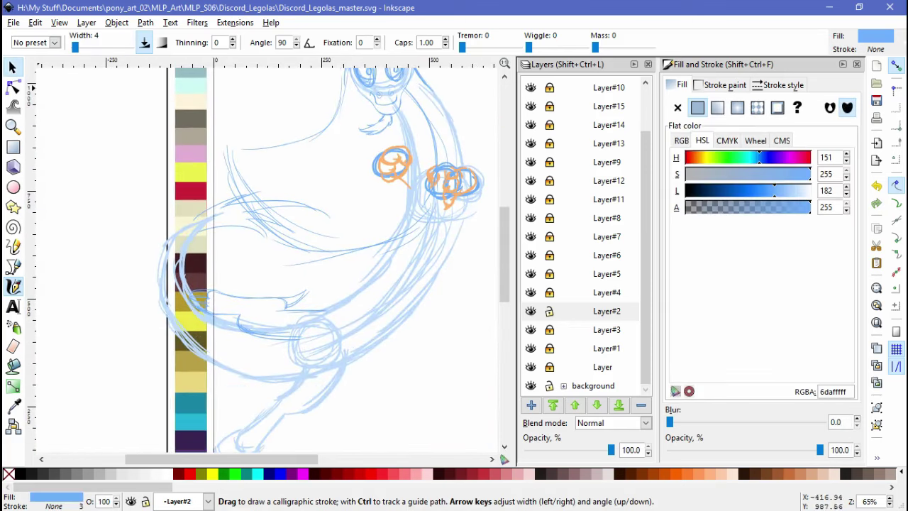
pyautogui.press('s')
pyautogui.hotkey('ctrl', 'a')
pyautogui.moveTo(180, 338); pyautogui.dragTo(269, 349)
pyautogui.click(269, 349)
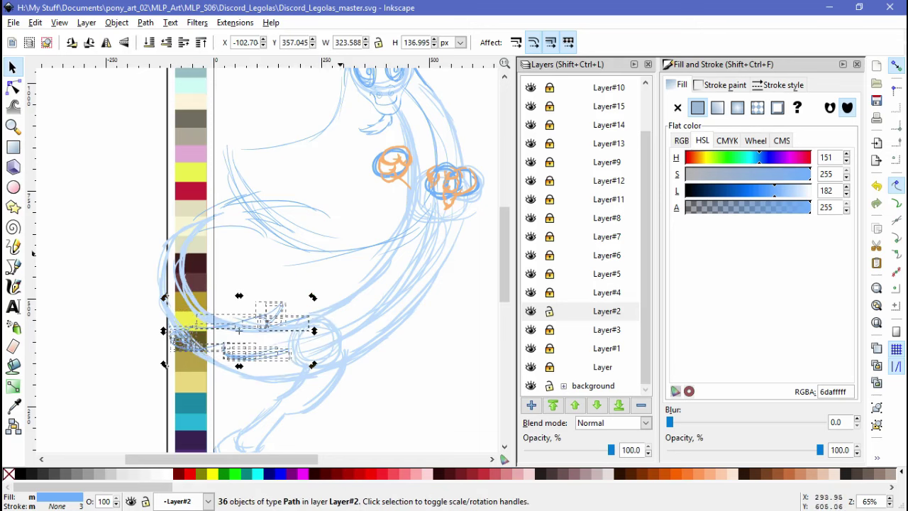
pyautogui.press('Escape')
# Sketch strokes joining the rotated leg to the pale hip circle, and lock Layer#2
pyautogui.click(13, 286)
pyautogui.moveTo(269, 355); pyautogui.dragTo(297, 358)
pyautogui.scroll(2, 297, 358)
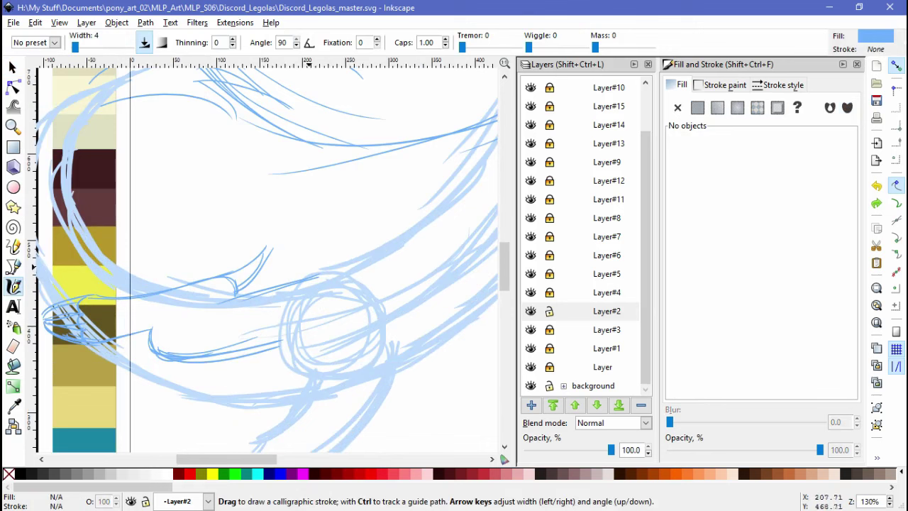
pyautogui.moveTo(250, 333)
pyautogui.mouseDown()
pyautogui.moveTo(297, 330)
pyautogui.moveTo(333, 248)
pyautogui.moveTo(283, 284)
pyautogui.moveTo(372, 297)
pyautogui.mouseUp()
pyautogui.scroll(-2, 284, 283)
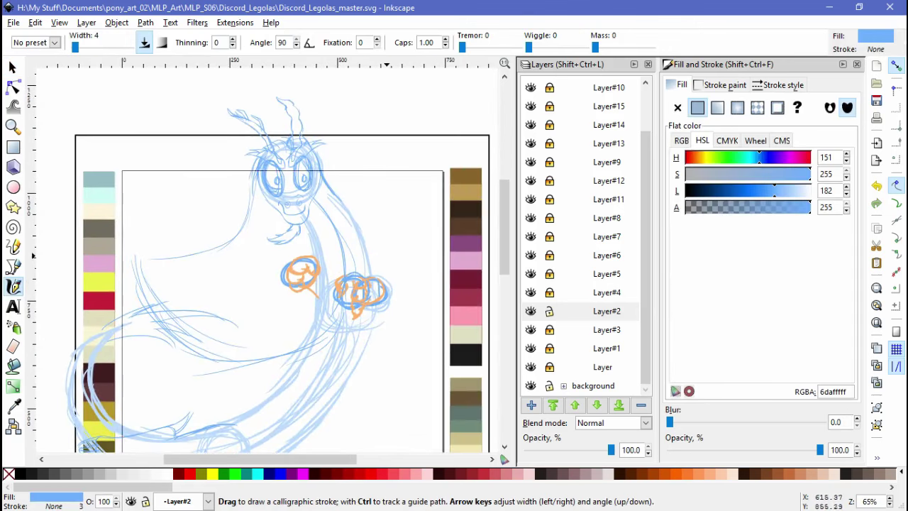
pyautogui.moveTo(361, 376)
pyautogui.mouseDown()
pyautogui.moveTo(353, 366)
pyautogui.moveTo(363, 309)
pyautogui.moveTo(384, 285)
pyautogui.moveTo(380, 409)
pyautogui.moveTo(349, 433)
pyautogui.mouseUp()
pyautogui.click(606, 310)
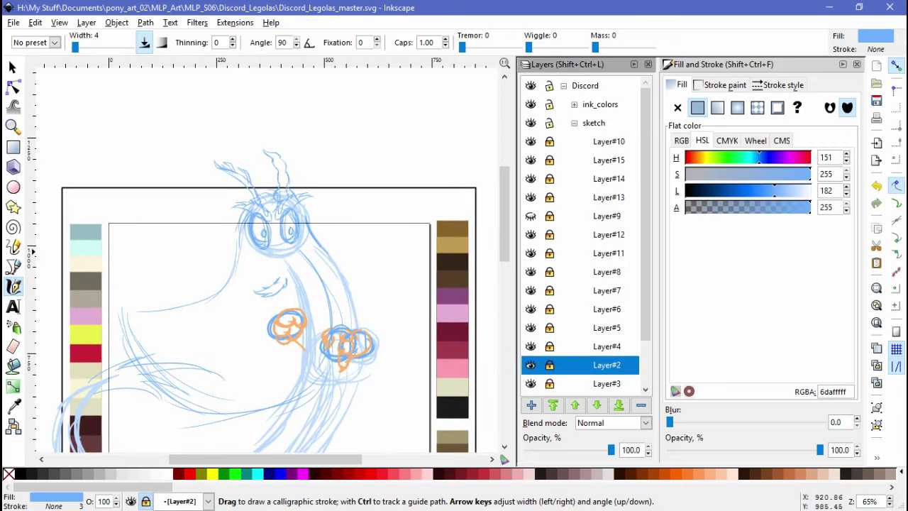
# Add a new layer above the eye sketch on Layer#8, then lock Layer#8 and reduce its opacity
pyautogui.click(606, 271)
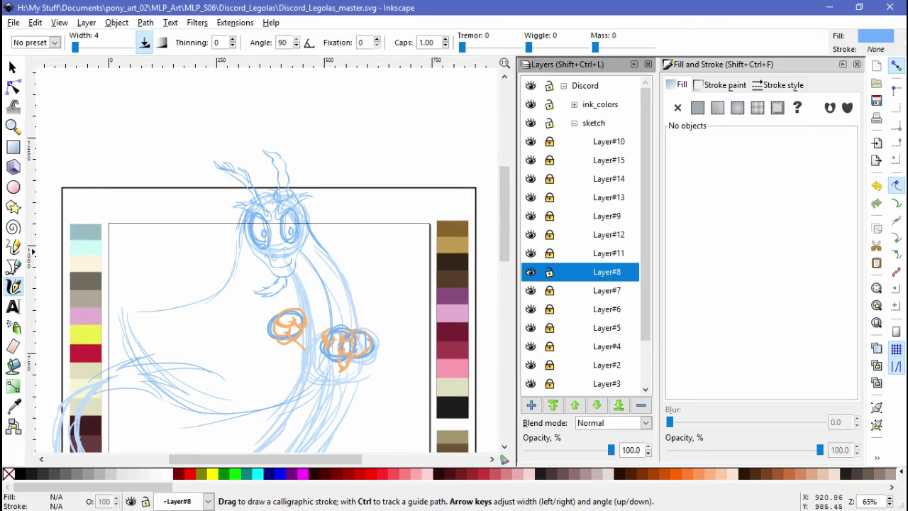
pyautogui.hotkey('shift', 'ctrl', 'n')
pyautogui.press('Return')
pyautogui.click(606, 290)
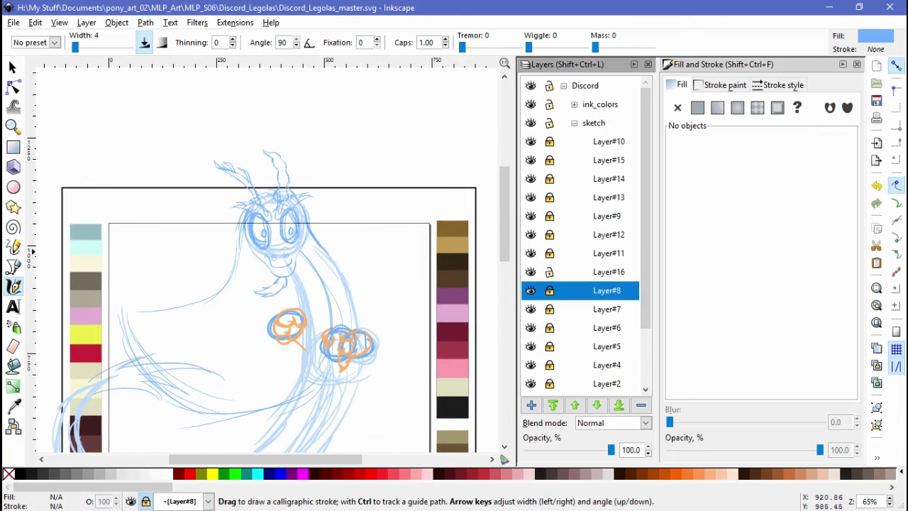
pyautogui.moveTo(610, 449); pyautogui.dragTo(587, 449)
pyautogui.click(609, 272)
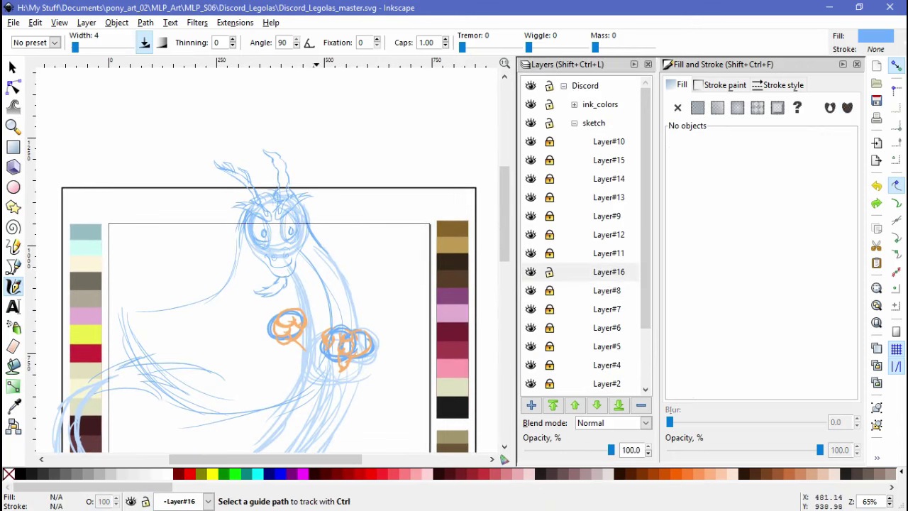
# Trace the right eye's outline over its faded guide on the new layer
pyautogui.scroll(4, 277, 234)
pyautogui.moveTo(235, 232)
pyautogui.mouseDown()
pyautogui.moveTo(239, 248)
pyautogui.moveTo(295, 281)
pyautogui.mouseUp()
pyautogui.moveTo(303, 190); pyautogui.dragTo(309, 259)
pyautogui.hotkey('ctrl', 'z')
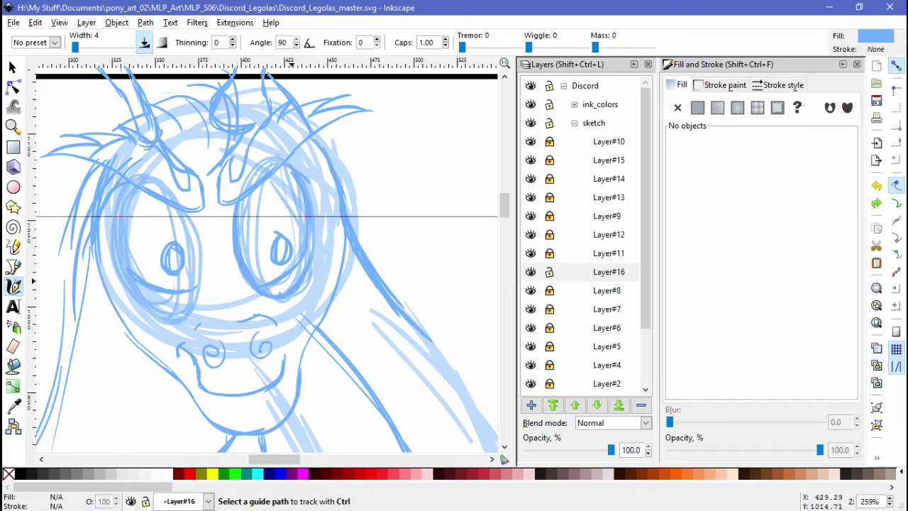
pyautogui.moveTo(310, 190); pyautogui.dragTo(312, 251)
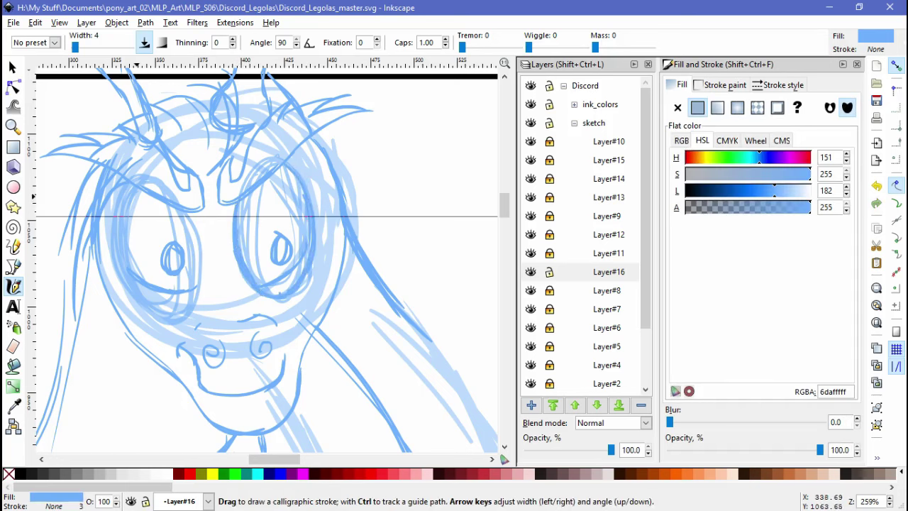
pyautogui.hotkey('ctrl', 'z')
pyautogui.hotkey('ctrl', 'shift', 'z')
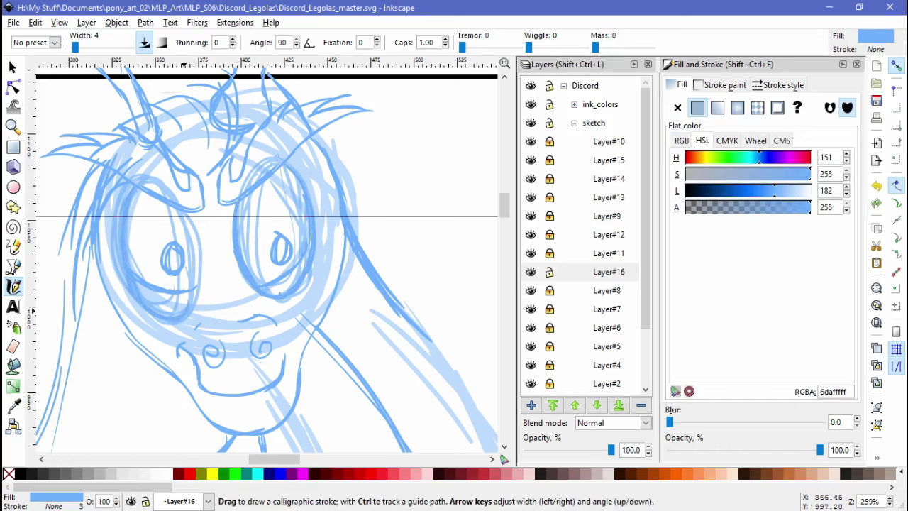
# Trace the left eye's outline on the new layer and hide the old eye sketch on Layer#8
pyautogui.moveTo(188, 234); pyautogui.dragTo(196, 282)
pyautogui.hotkey('ctrl', 'z')
pyautogui.hotkey('ctrl', 'shift', 'z')
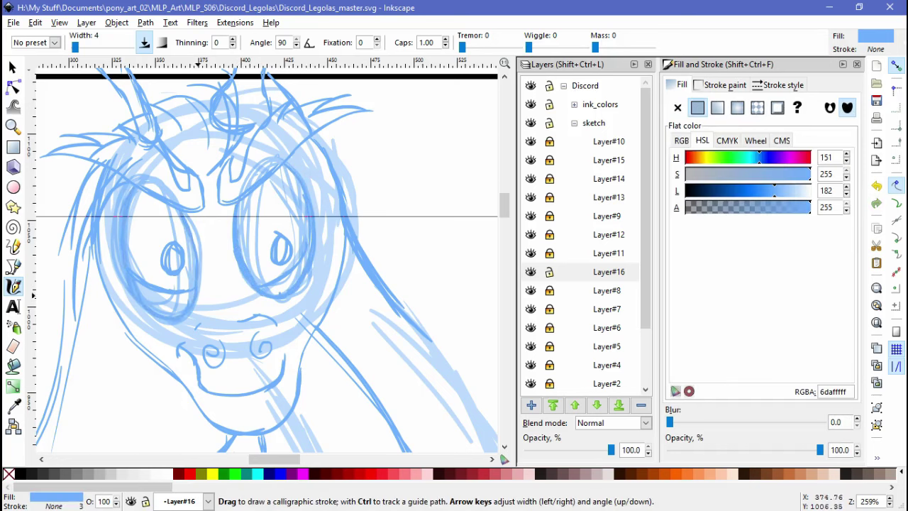
pyautogui.click(530, 290)
pyautogui.moveTo(121, 310); pyautogui.dragTo(141, 323)
pyautogui.scroll(1, 142, 322)
pyautogui.moveTo(116, 210); pyautogui.dragTo(109, 296)
# Select the traced left eye strokes and squash them to a height of about 76 px
pyautogui.press('space')
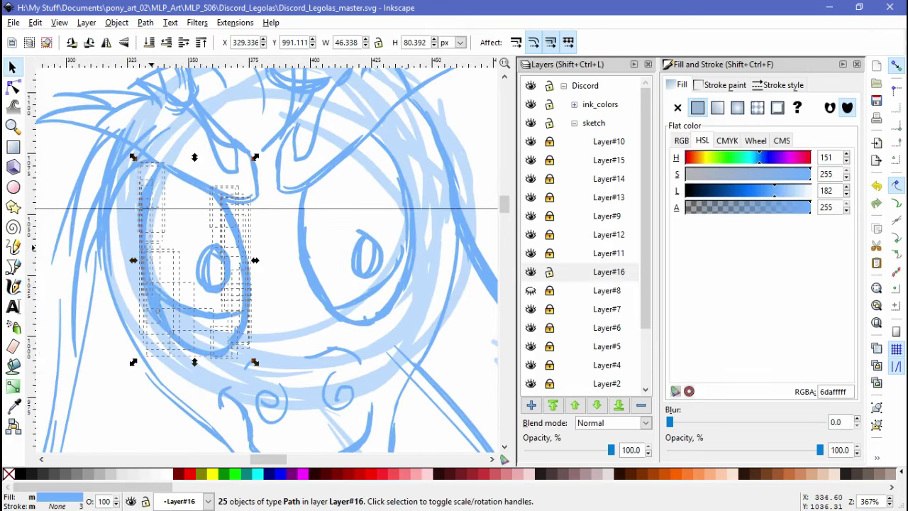
pyautogui.scroll(-1, 266, 256)
pyautogui.press('Escape')
pyautogui.moveTo(259, 268); pyautogui.dragTo(222, 241)
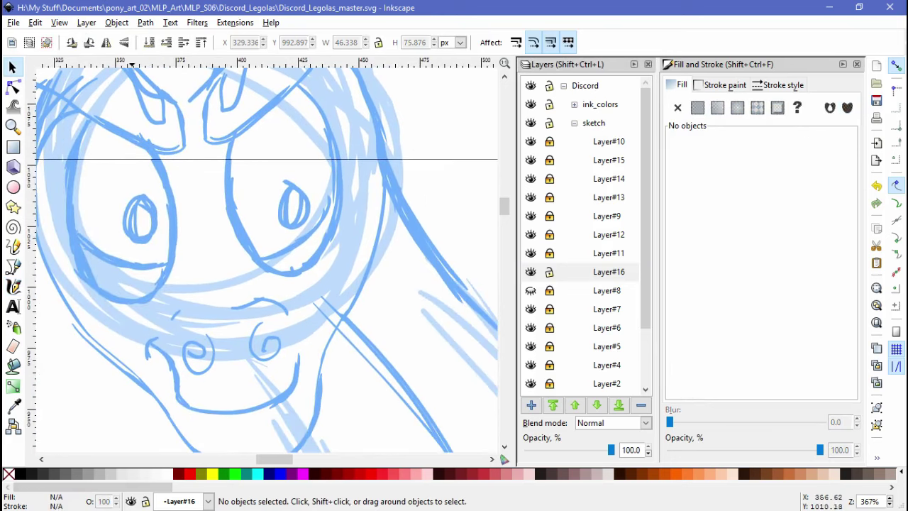
# Unlock the pupil and lower-lid layers and scale both eyes together down to about 96 by 76 px
pyautogui.scroll(-3, 332, 265)
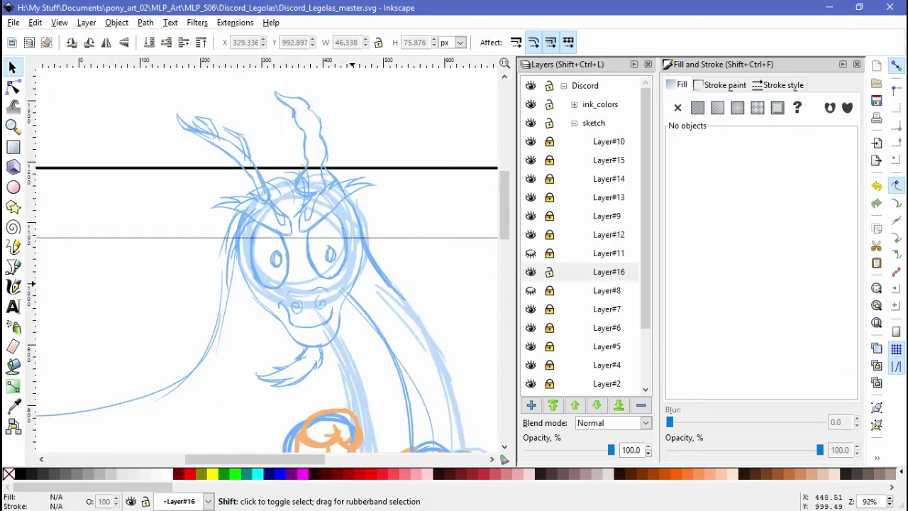
pyautogui.scroll(2, 334, 275)
pyautogui.click(608, 271)
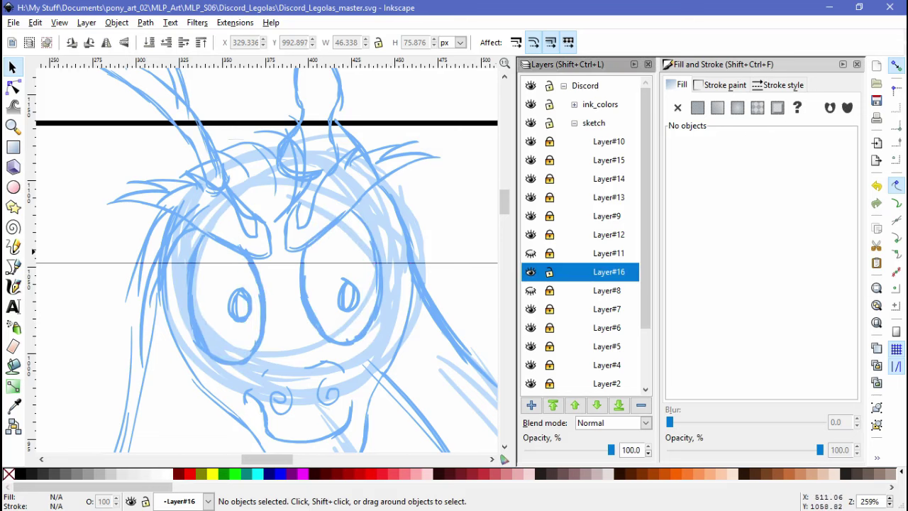
pyautogui.moveTo(136, 168); pyautogui.dragTo(393, 365)
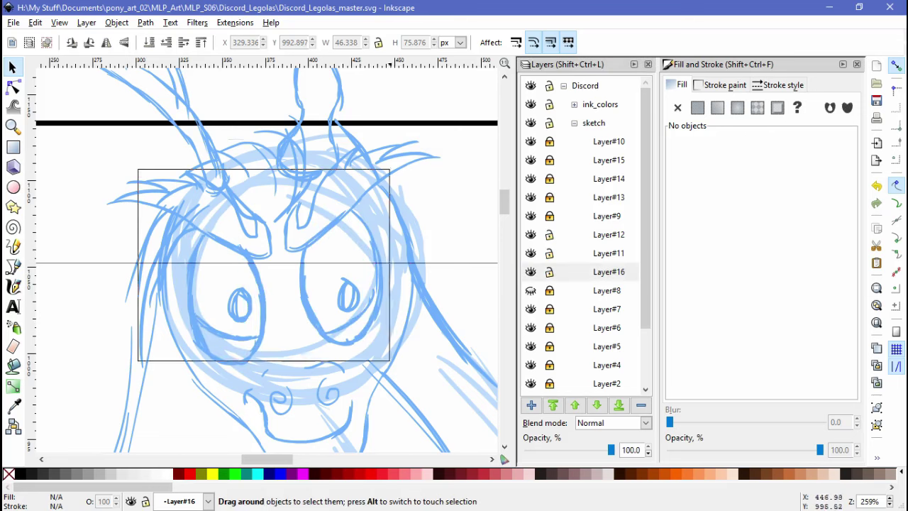
pyautogui.moveTo(389, 205)
pyautogui.mouseDown()
pyautogui.moveTo(371, 217)
pyautogui.moveTo(343, 150)
pyautogui.mouseUp()
pyautogui.press('Escape')
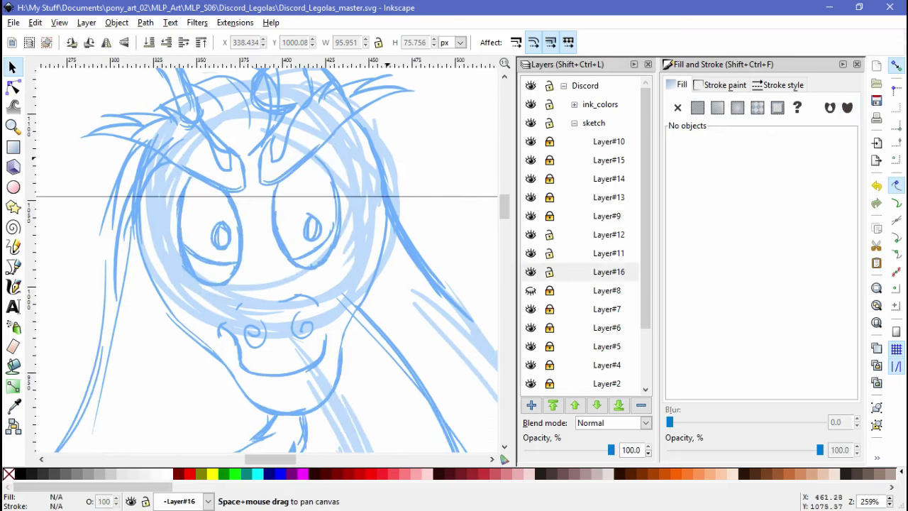
# Fine-tune the shape and placement of the eyes inside the head circle, and lock their layers
pyautogui.moveTo(282, 277)
pyautogui.mouseDown()
pyautogui.moveTo(174, 153)
pyautogui.moveTo(355, 290)
pyautogui.mouseUp()
pyautogui.press('Escape')
pyautogui.click(259, 220)
pyautogui.moveTo(344, 152); pyautogui.dragTo(341, 149)
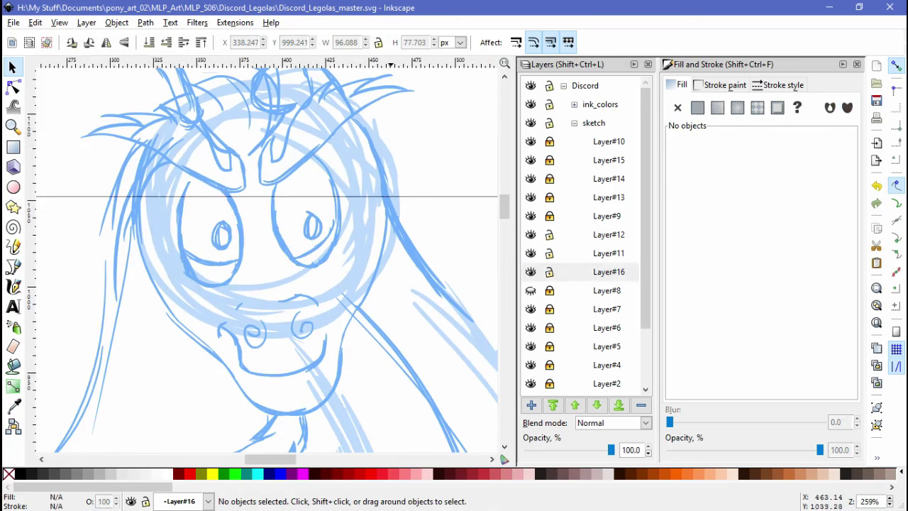
pyautogui.click(608, 271)
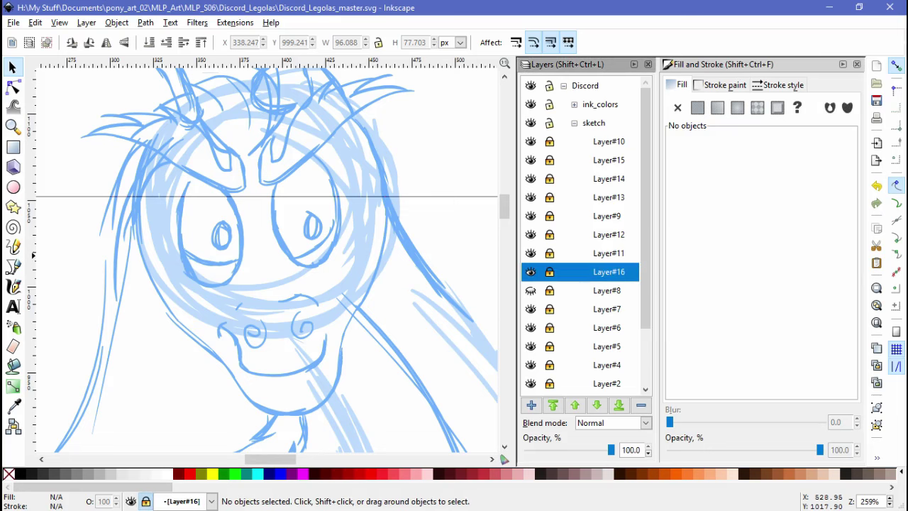
# Unlock Layer#9 and narrow all of its face outline strokes together to about 136 px wide
pyautogui.click(607, 215)
pyautogui.moveTo(85, 102); pyautogui.dragTo(440, 443)
pyautogui.moveTo(126, 266); pyautogui.dragTo(138, 267)
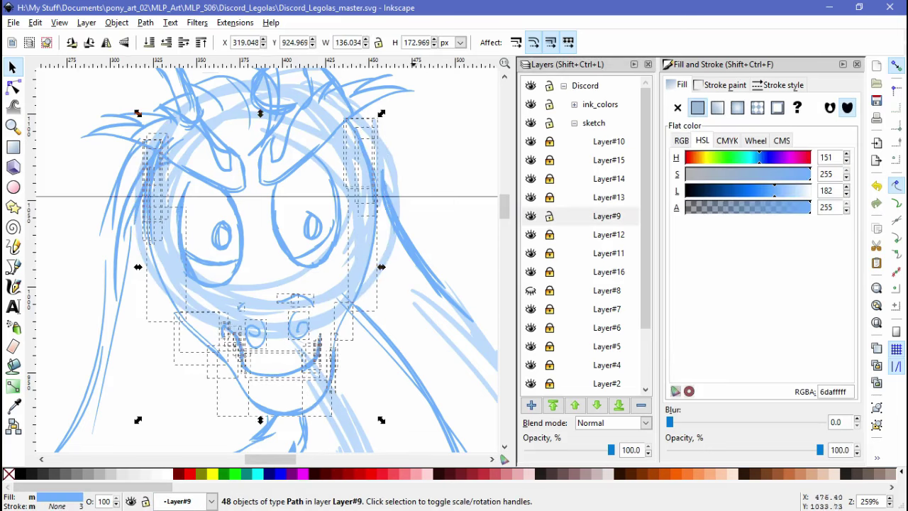
pyautogui.press('Escape')
# Shrink the long contour stroke on the right side of the face to about 14 by 47 px
pyautogui.click(358, 248)
pyautogui.press('Escape')
pyautogui.press('c')
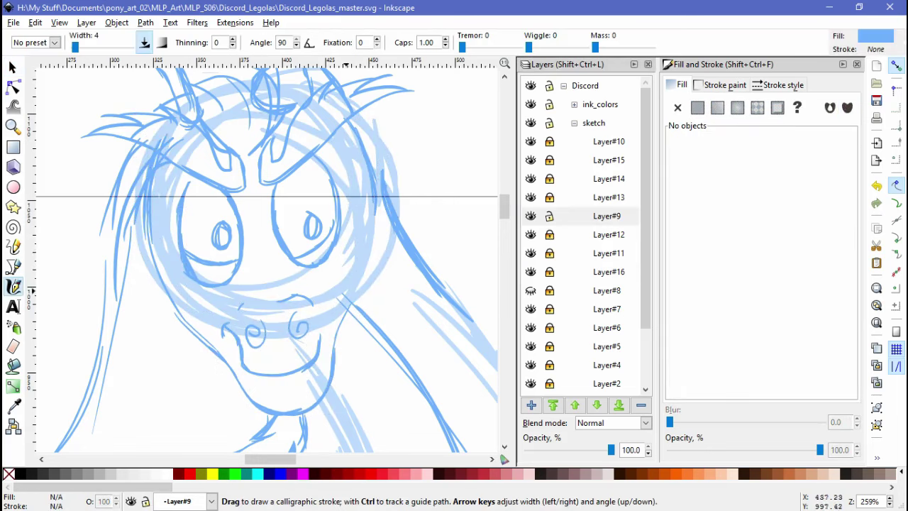
pyautogui.press('s')
pyautogui.click(365, 248)
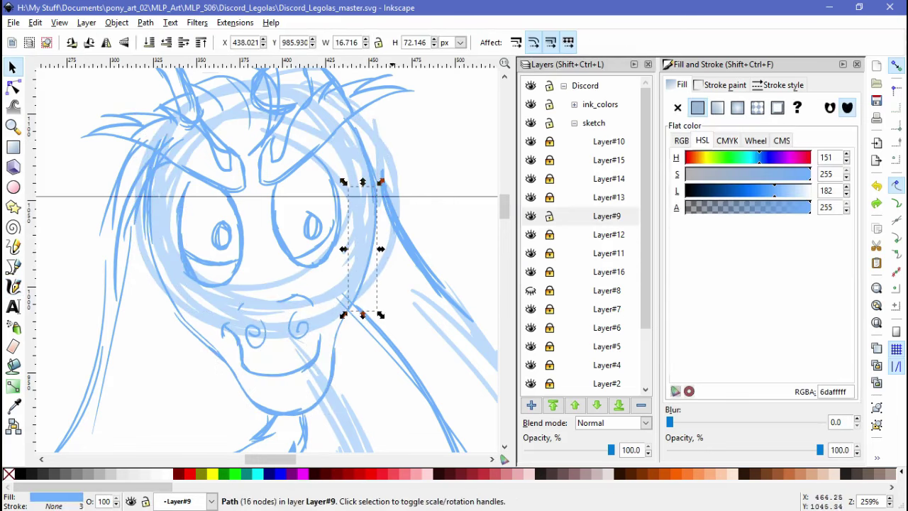
pyautogui.moveTo(381, 183); pyautogui.dragTo(376, 228)
pyautogui.press('Escape')
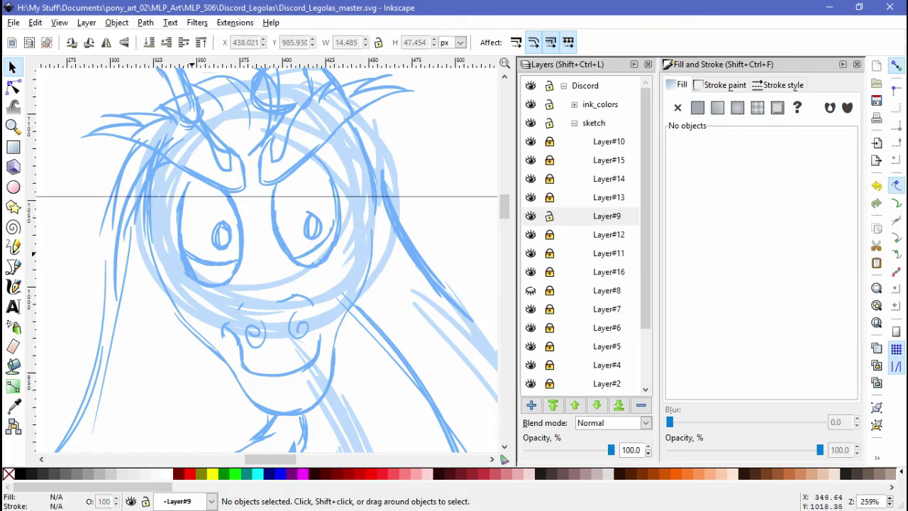
# Delete the old contour strokes along the left side of the head on Layer#9
pyautogui.moveTo(284, 249); pyautogui.dragTo(305, 262)
pyautogui.click(96, 241)
pyautogui.click(174, 206)
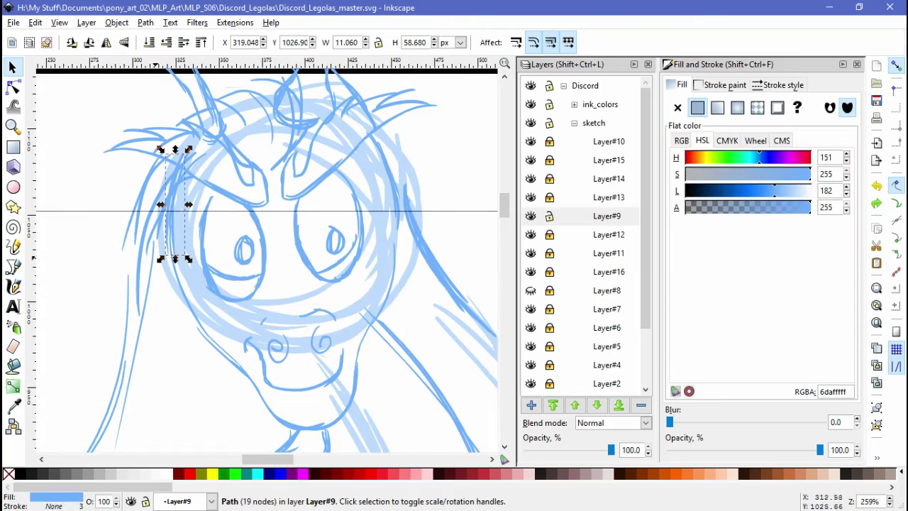
pyautogui.click(121, 227)
pyautogui.click(81, 234)
pyautogui.keyDown('shift'); pyautogui.click(78, 291); pyautogui.keyUp('shift')
pyautogui.press('Escape')
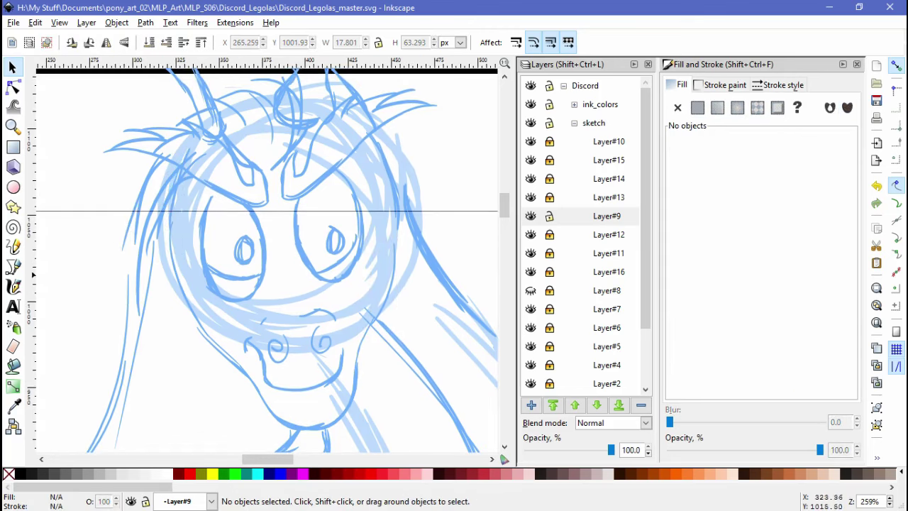
pyautogui.click(84, 325)
pyautogui.press('Escape')
# Redraw the cheek and jaw contours on both sides of the face with calligraphic strokes
pyautogui.press('c')
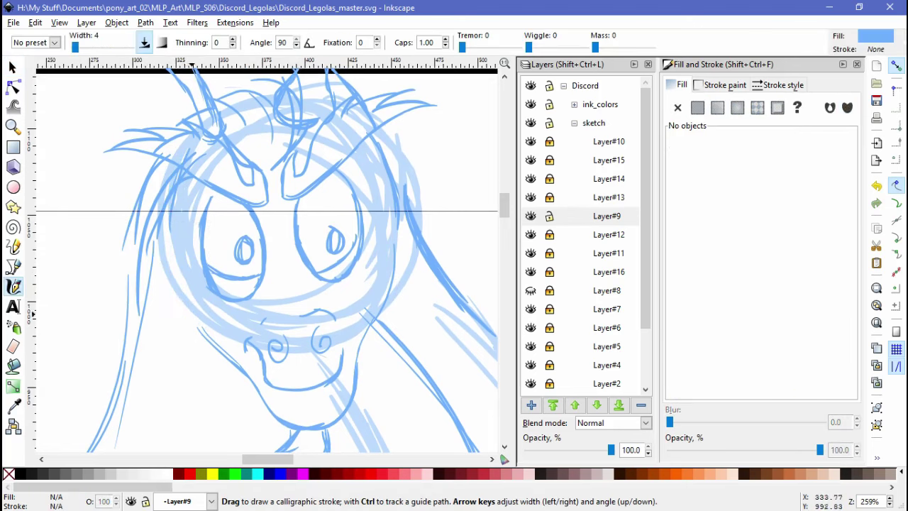
pyautogui.moveTo(195, 320); pyautogui.dragTo(210, 339)
pyautogui.scroll(1, 266, 259)
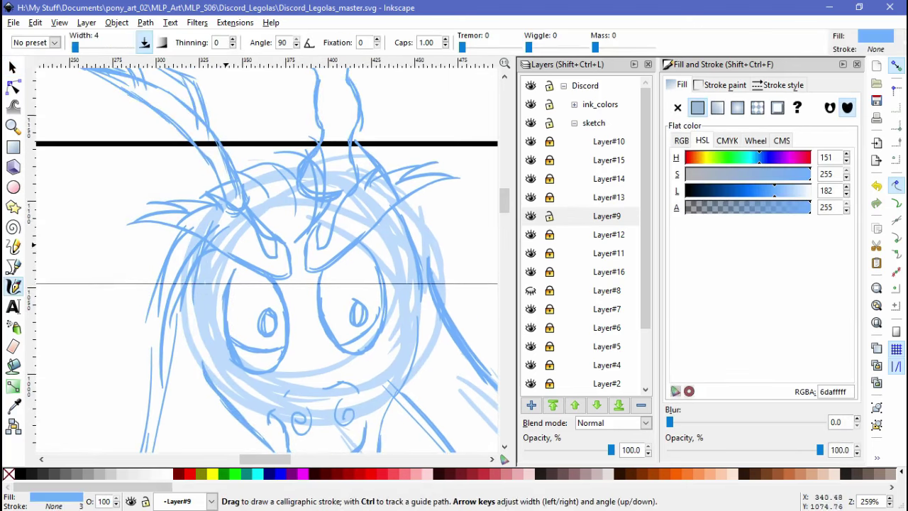
pyautogui.moveTo(358, 305)
pyautogui.mouseDown()
pyautogui.moveTo(379, 346)
pyautogui.moveTo(361, 386)
pyautogui.mouseUp()
pyautogui.scroll(-6, 406, 251)
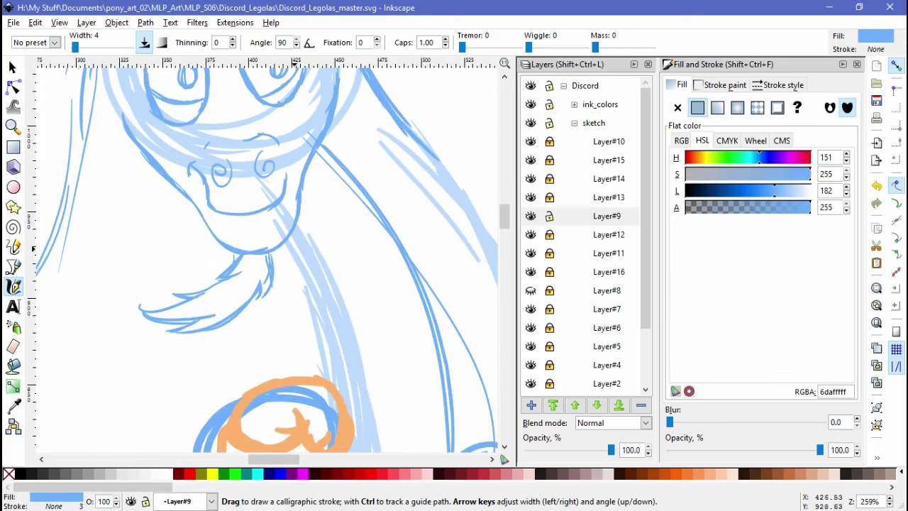
pyautogui.moveTo(330, 256); pyautogui.dragTo(326, 388)
pyautogui.moveTo(111, 90)
pyautogui.mouseDown()
pyautogui.moveTo(125, 213)
pyautogui.moveTo(232, 326)
pyautogui.mouseUp()
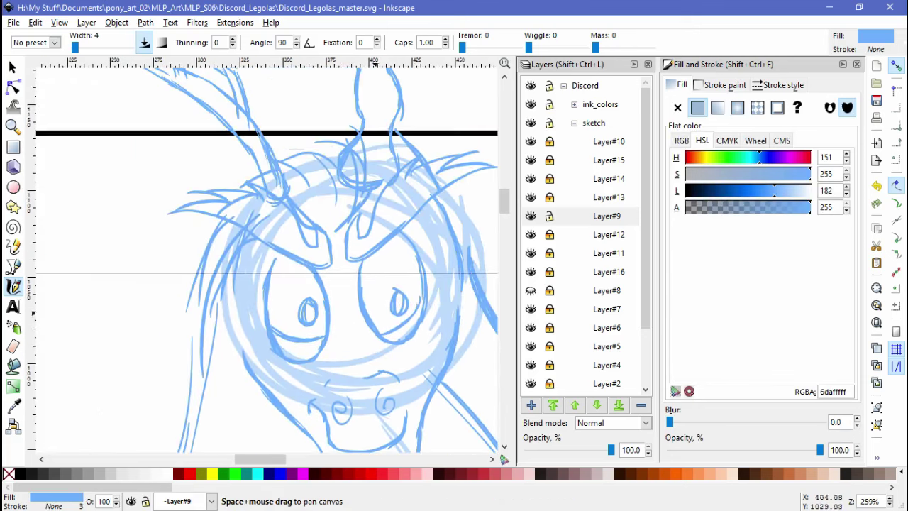
# Add a new layer above Layer#9 and sketch the pointed, curved ear on the left side of the head
pyautogui.hotkey('shift', 'ctrl', 'n')
pyautogui.press('Return')
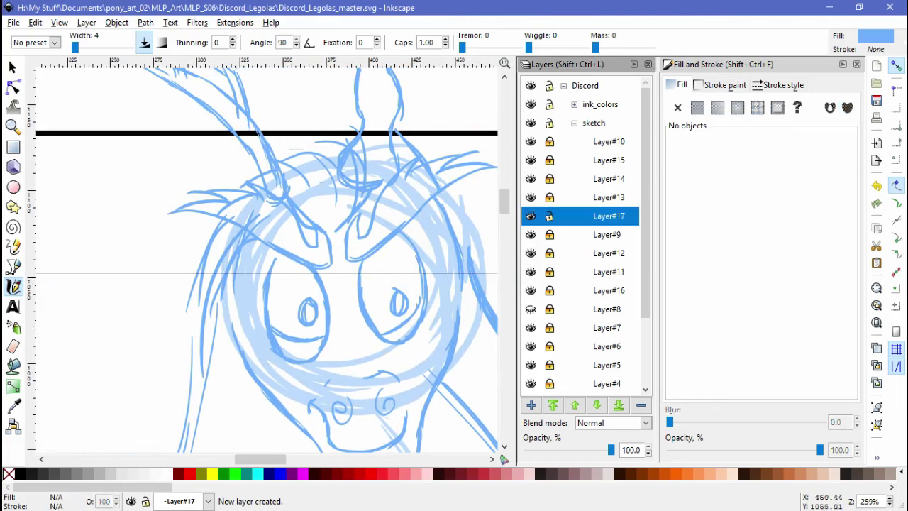
pyautogui.scroll(2, 266, 255)
pyautogui.hscroll(-2, 266, 256)
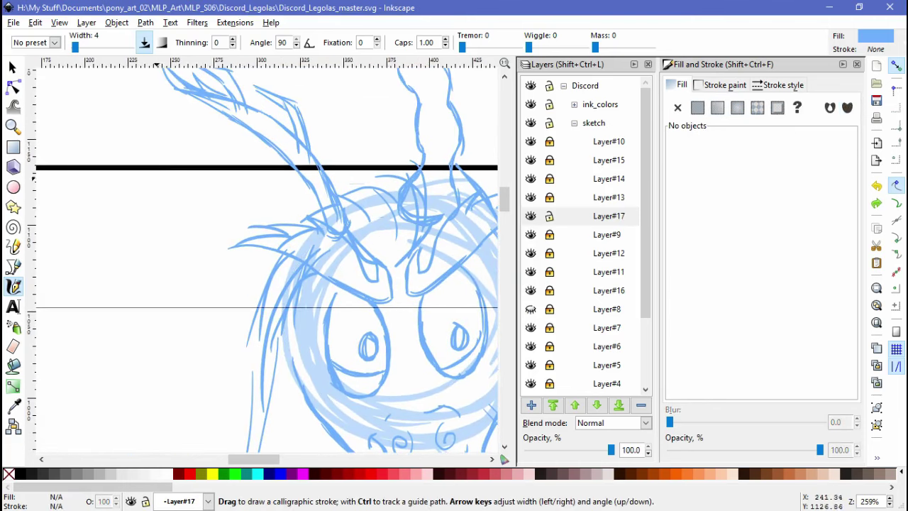
pyautogui.moveTo(157, 181)
pyautogui.mouseDown()
pyautogui.moveTo(189, 284)
pyautogui.moveTo(161, 203)
pyautogui.moveTo(313, 260)
pyautogui.moveTo(305, 254)
pyautogui.mouseUp()
pyautogui.click(161, 202)
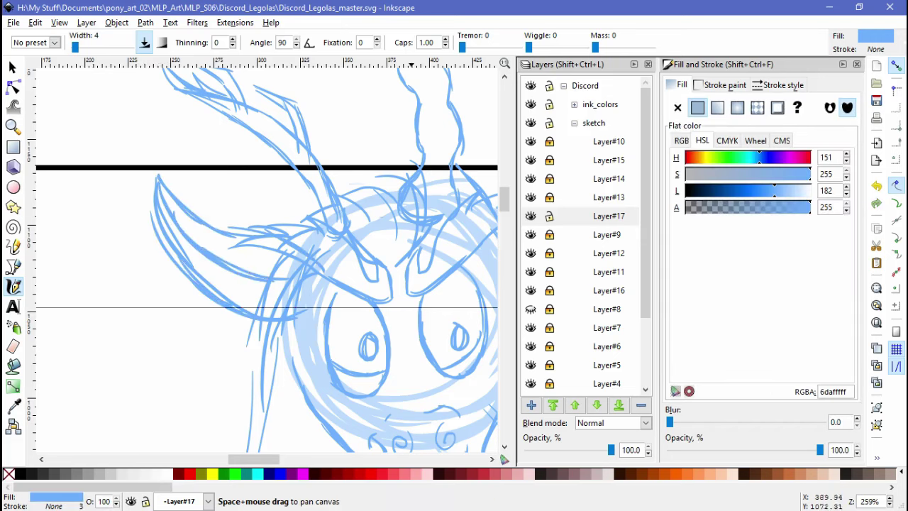
# Sketch the matching pointed ear on the right side of the head, including its inner fold
pyautogui.hscroll(8, 298, 248)
pyautogui.scroll(-1, 297, 248)
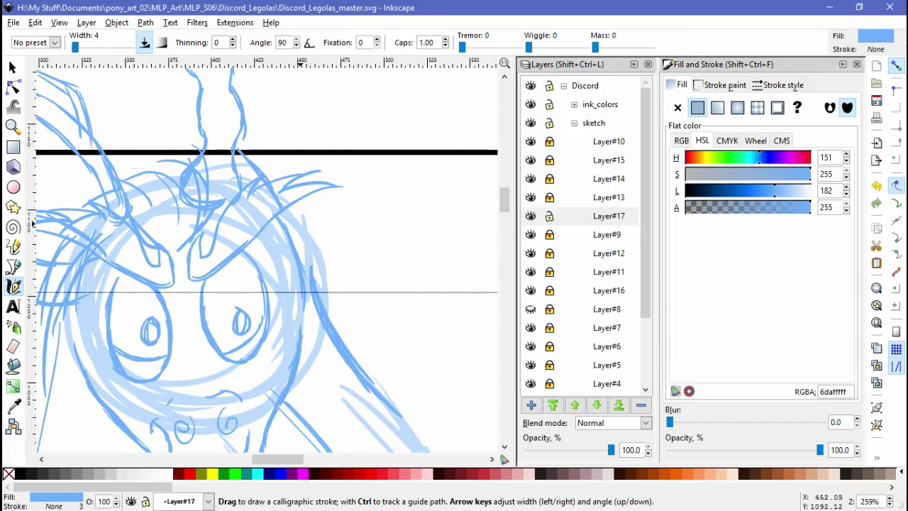
pyautogui.scroll(1, 280, 251)
pyautogui.moveTo(425, 202); pyautogui.dragTo(348, 280)
pyautogui.scroll(1, 355, 266)
pyautogui.moveTo(398, 159)
pyautogui.mouseDown()
pyautogui.moveTo(348, 202)
pyautogui.moveTo(347, 236)
pyautogui.mouseUp()
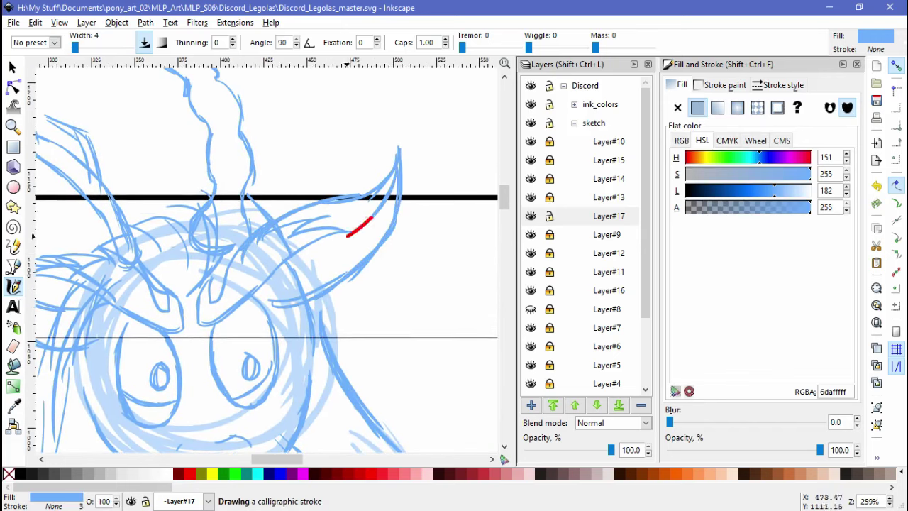
# Select the strokes of both ears and scale them down together to about 223 by 100 px
pyautogui.scroll(-2, 345, 206)
pyautogui.press('s')
pyautogui.moveTo(71, 138); pyautogui.dragTo(379, 284)
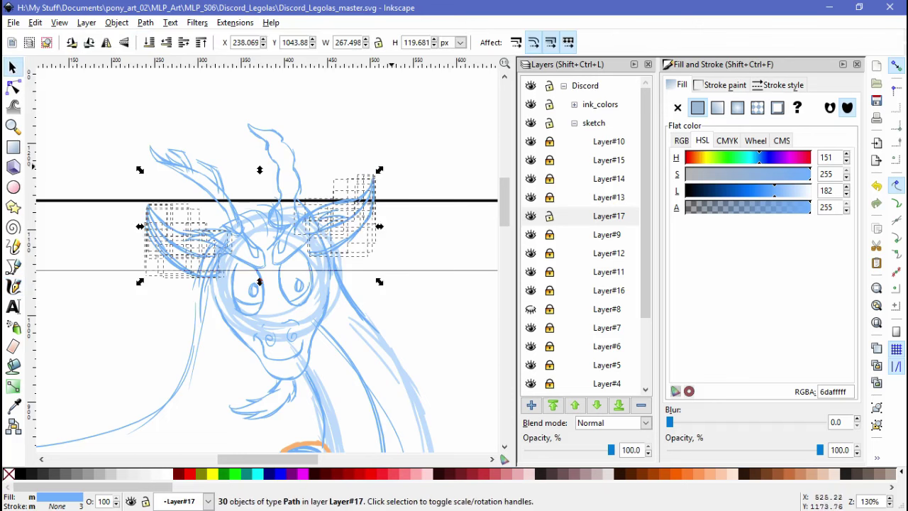
pyautogui.moveTo(140, 165); pyautogui.dragTo(166, 184)
pyautogui.press('Escape')
pyautogui.press('-')
pyautogui.press('-')
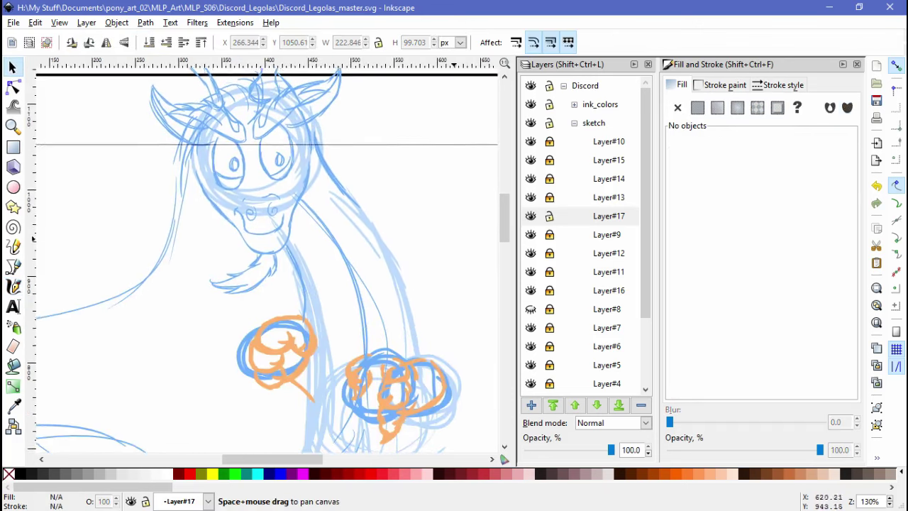
# Hide the rough construction sketches on Layer#7 and Layer#5
pyautogui.moveTo(319, 283); pyautogui.dragTo(266, 245)
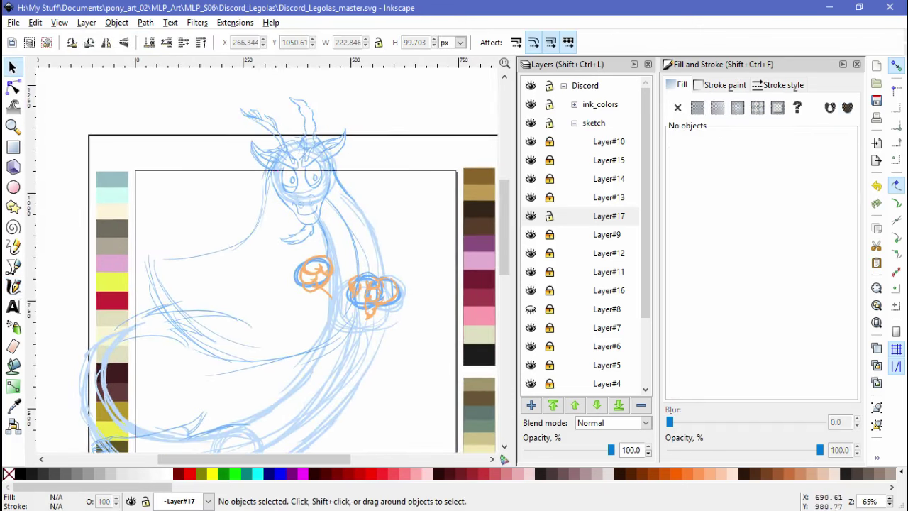
pyautogui.scroll(-7, 411, 199)
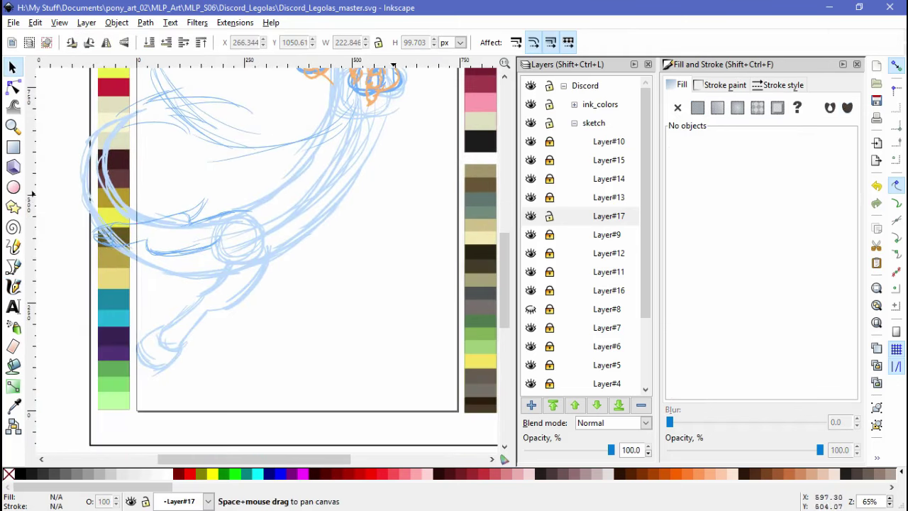
pyautogui.scroll(5, 402, 204)
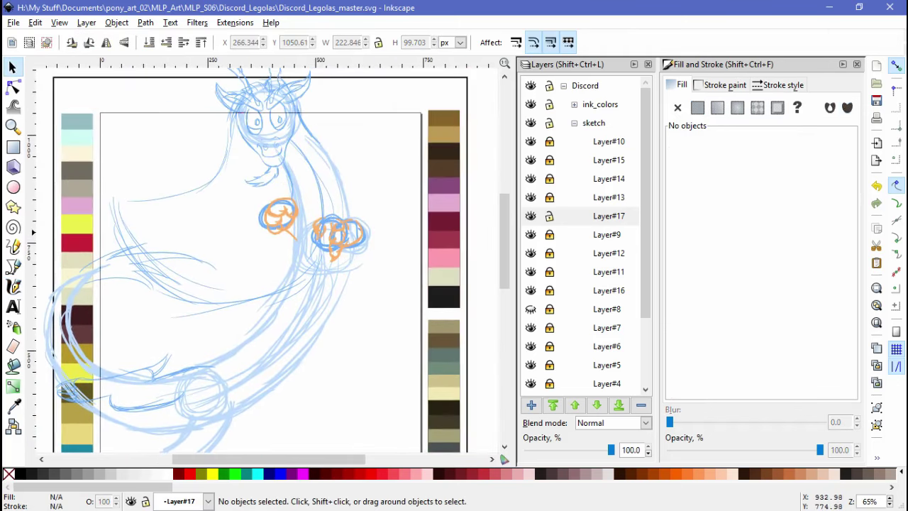
pyautogui.click(608, 216)
pyautogui.click(530, 327)
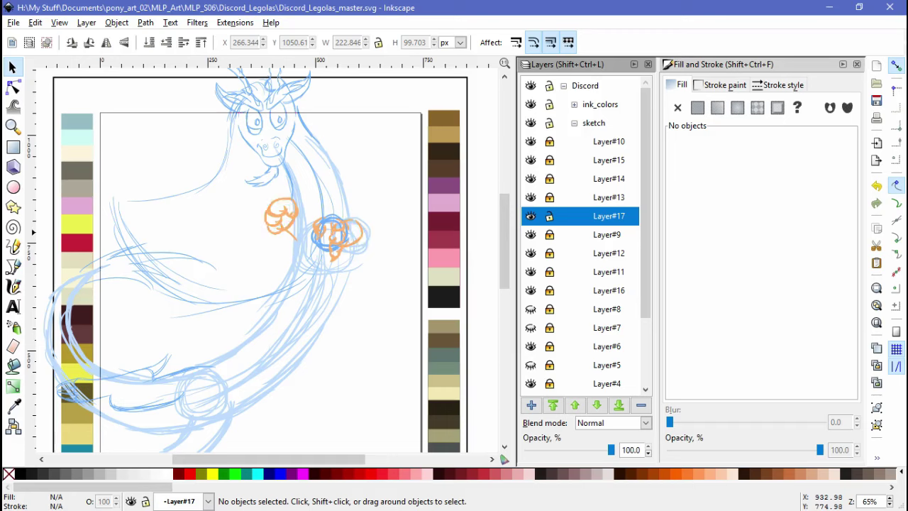
pyautogui.scroll(-2, 581, 234)
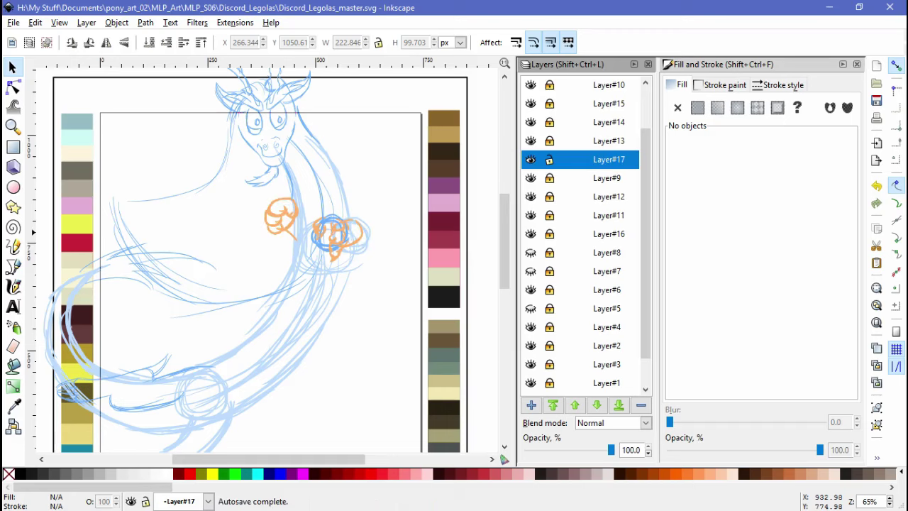
# Unlock Layer#6, ungroup the right hand sketch and delete its blue construction circles
pyautogui.click(606, 289)
pyautogui.click(530, 289)
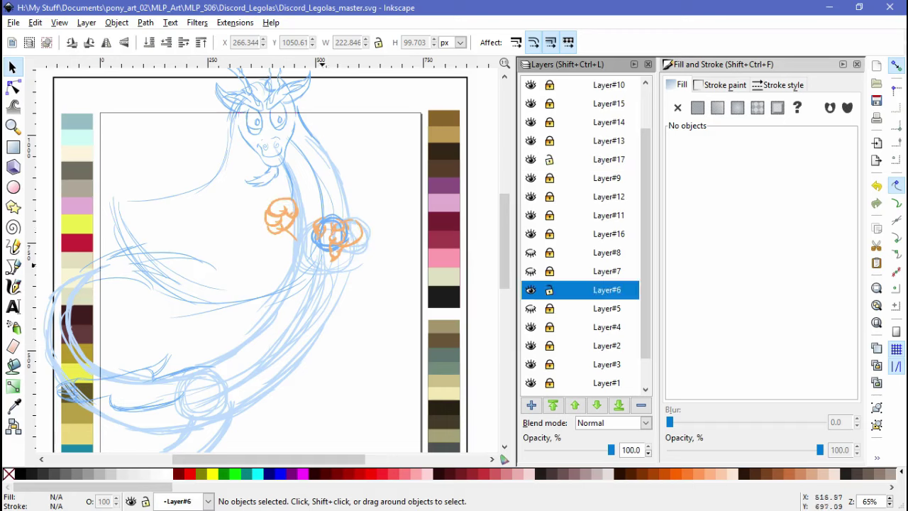
pyautogui.scroll(2, 348, 284)
pyautogui.click(315, 205)
pyautogui.click(116, 21)
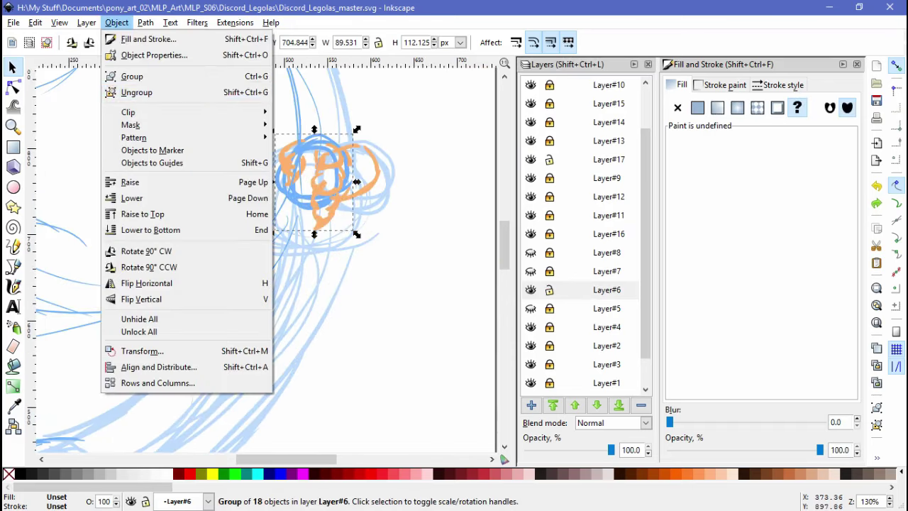
pyautogui.click(128, 92)
pyautogui.moveTo(319, 179); pyautogui.dragTo(184, 306)
pyautogui.press('Delete')
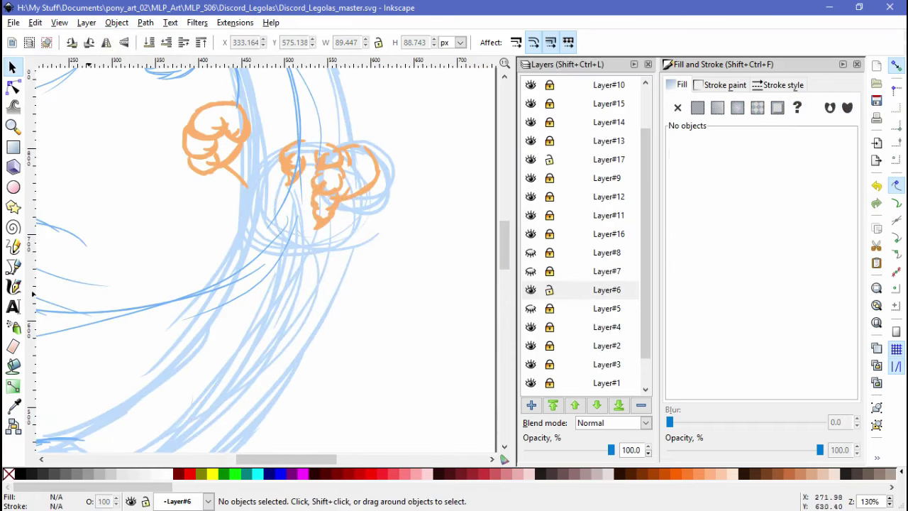
# Delete the surplus orange strokes crossing the lower palm of the right hand
pyautogui.scroll(-3, 270, 255)
pyautogui.scroll(3, 333, 213)
pyautogui.scroll(1, 333, 213)
pyautogui.moveTo(305, 174); pyautogui.dragTo(370, 282)
pyautogui.click(326, 259)
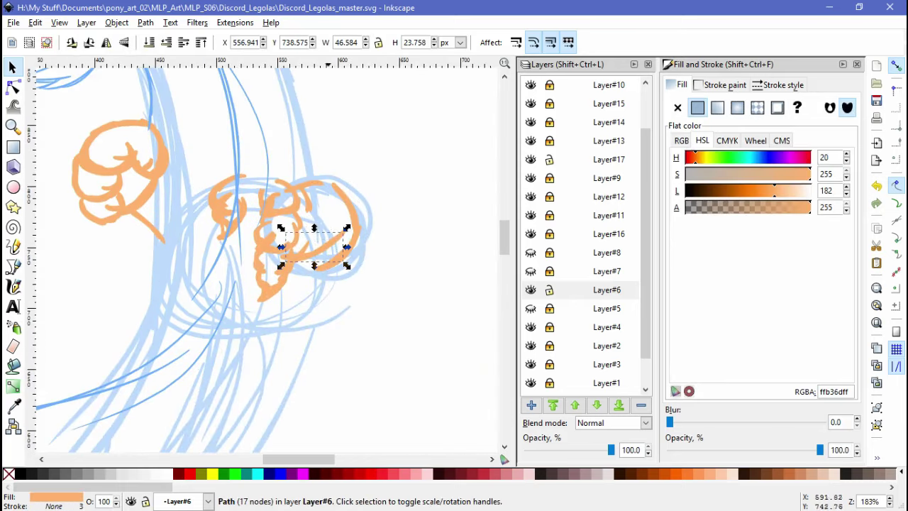
pyautogui.press('Escape')
pyautogui.moveTo(285, 261); pyautogui.dragTo(316, 273)
pyautogui.click(305, 248)
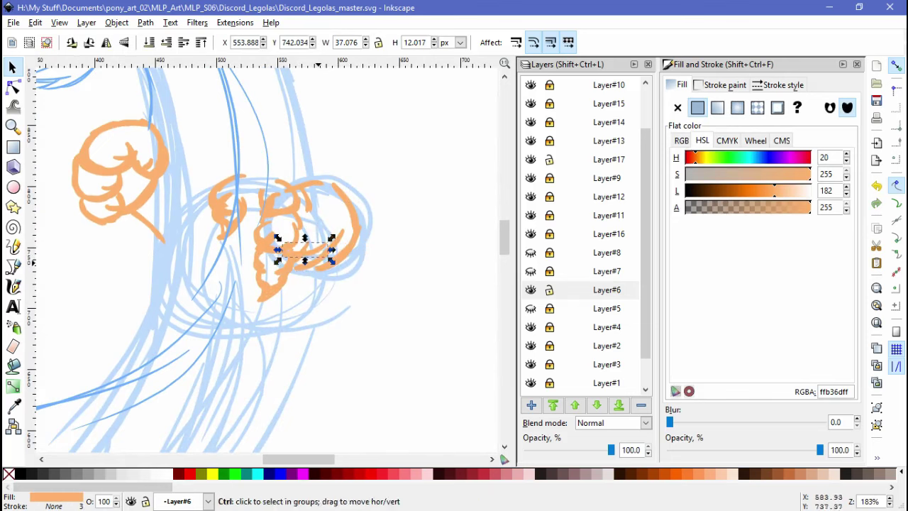
pyautogui.press('Escape')
pyautogui.click(292, 227)
# Sample the hand sketch's orange as the fill colour for the calligraphy pen
pyautogui.press('c')
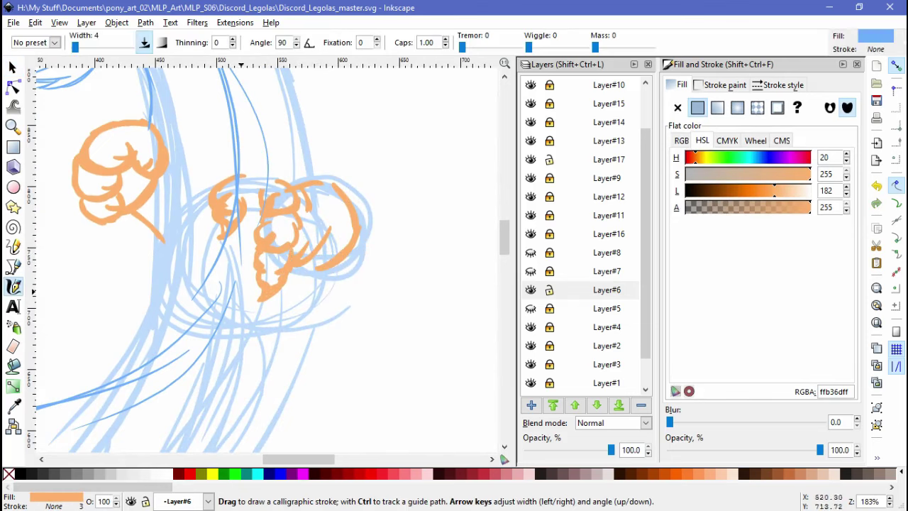
pyautogui.press('d')
pyautogui.click(264, 280)
pyautogui.press('c')
pyautogui.press('Escape')
pyautogui.scroll(1, 344, 301)
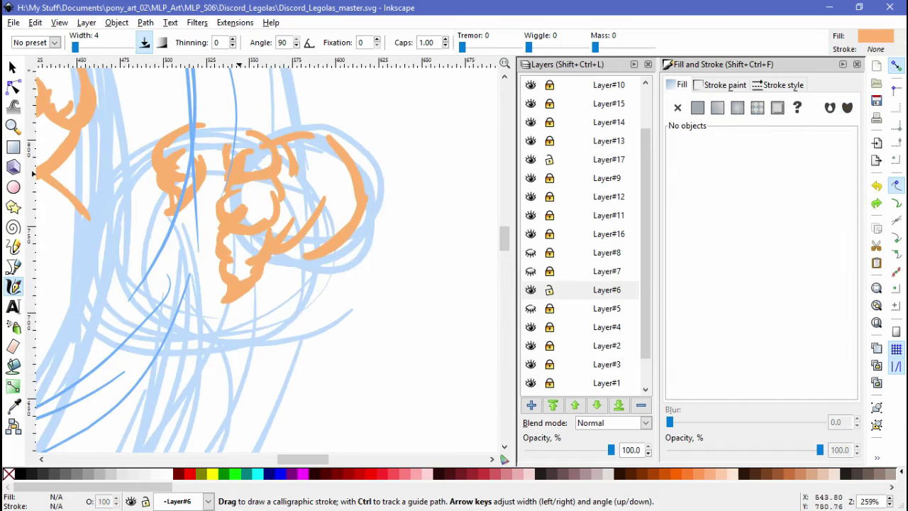
# Delete the leftover palm stroke of the right hand and draw new short orange palm and finger-base lines
pyautogui.press('s')
pyautogui.click(303, 232)
pyautogui.press('Escape')
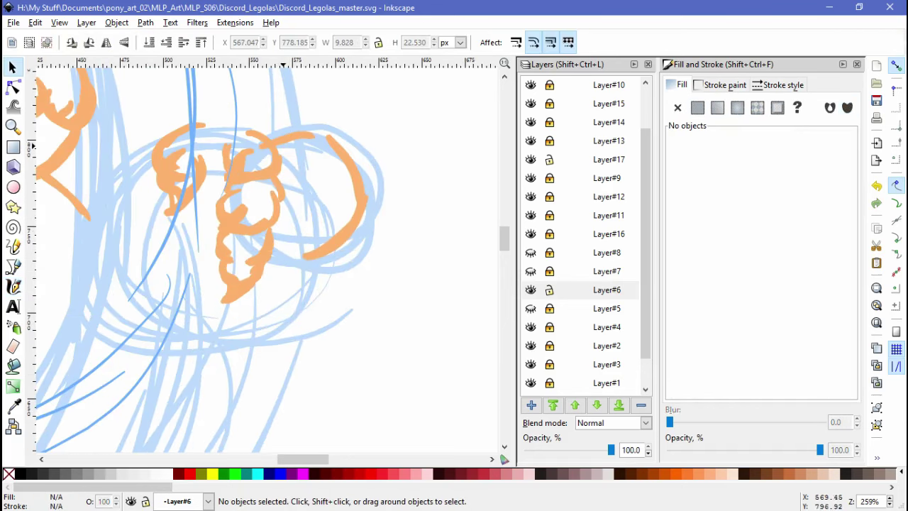
pyautogui.press('c')
pyautogui.scroll(1, 287, 264)
pyautogui.moveTo(257, 287)
pyautogui.mouseDown()
pyautogui.moveTo(287, 264)
pyautogui.moveTo(297, 238)
pyautogui.mouseUp()
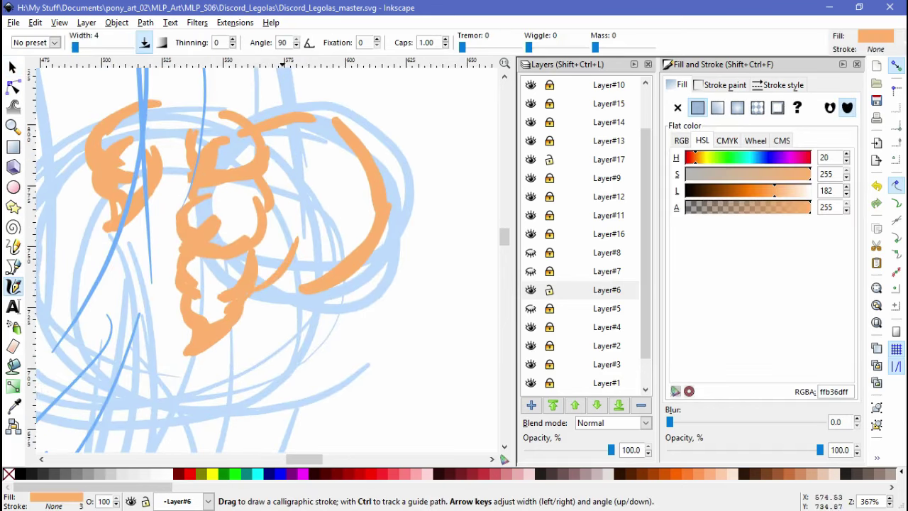
pyautogui.moveTo(292, 137); pyautogui.dragTo(287, 170)
pyautogui.scroll(-5, 246, 261)
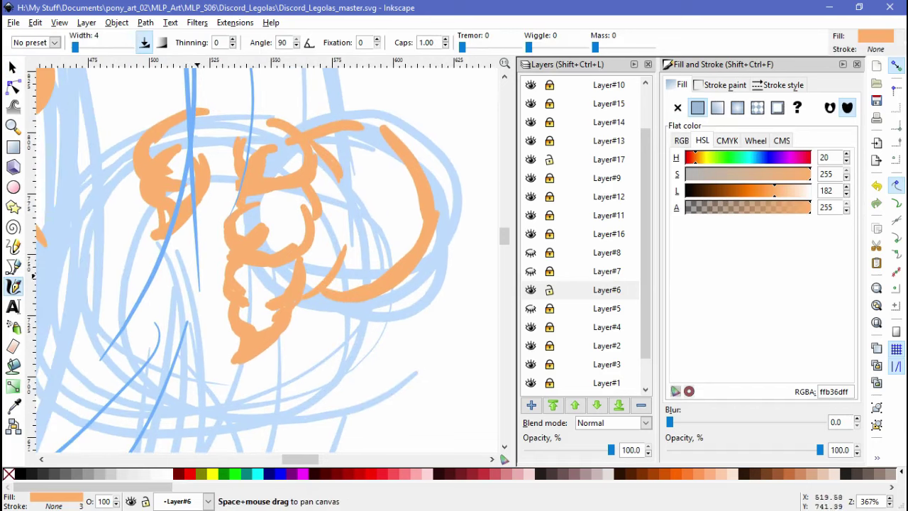
# Pick the brown 88642b swatch beside the page as fill colour, and lock Layer#6 and Layer#17
pyautogui.scroll(-1, 396, 419)
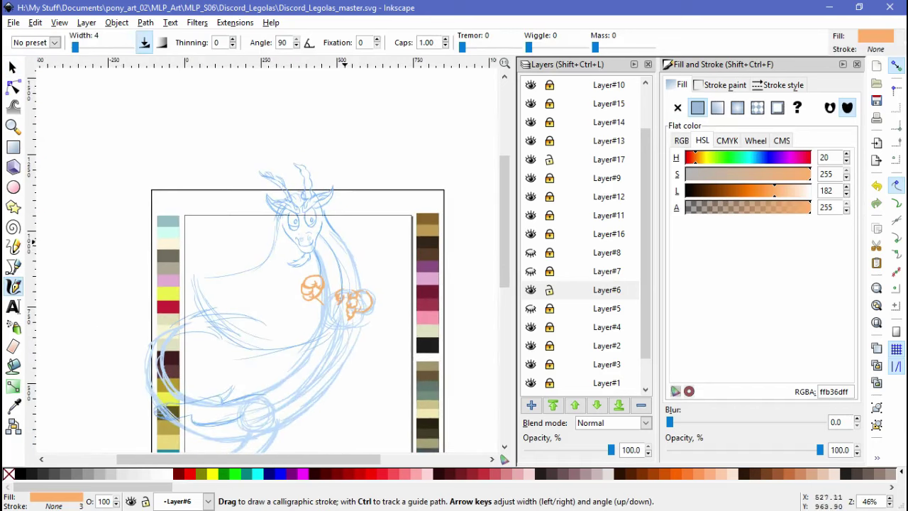
pyautogui.moveTo(200, 328); pyautogui.dragTo(158, 242)
pyautogui.press('d')
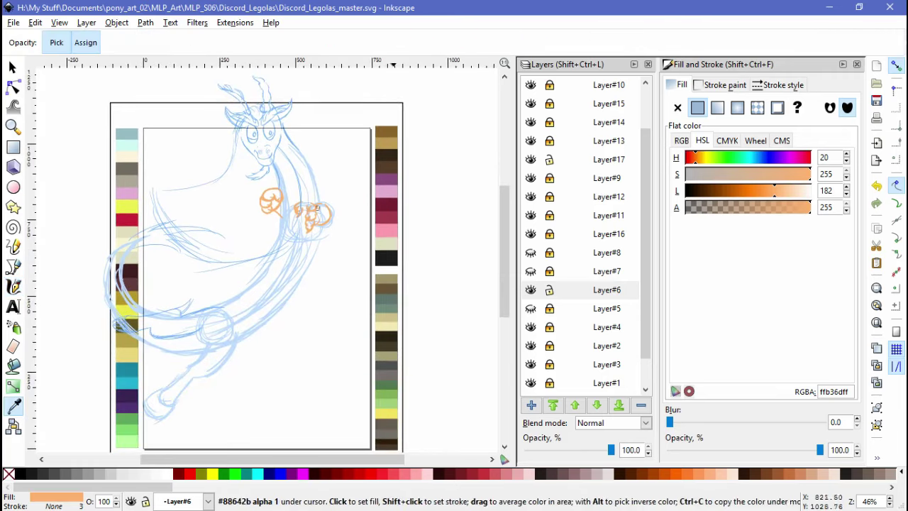
pyautogui.click(427, 220)
pyautogui.click(549, 289)
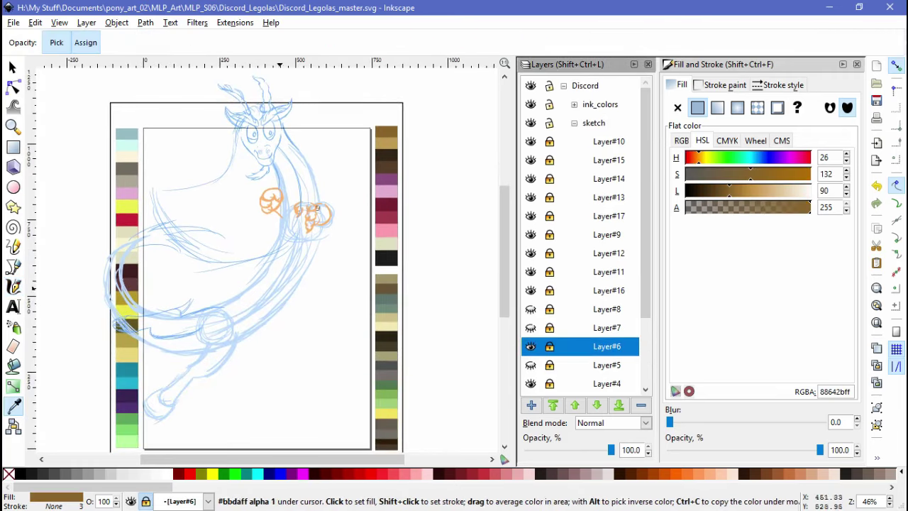
# Add a layer named cloths directly above the sketch layer
pyautogui.press('s')
pyautogui.click(314, 209)
pyautogui.press('Escape')
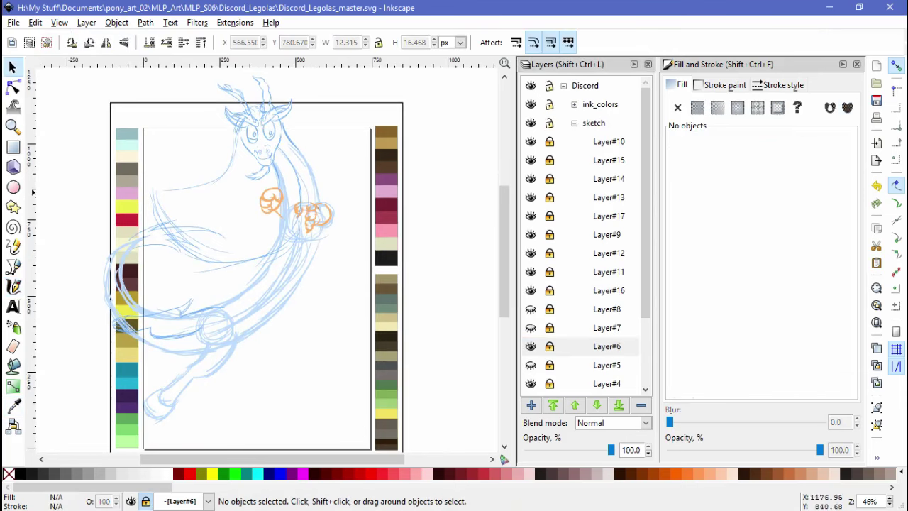
pyautogui.click(606, 346)
pyautogui.click(592, 123)
pyautogui.hotkey('shift', 'ctrl', 'n')
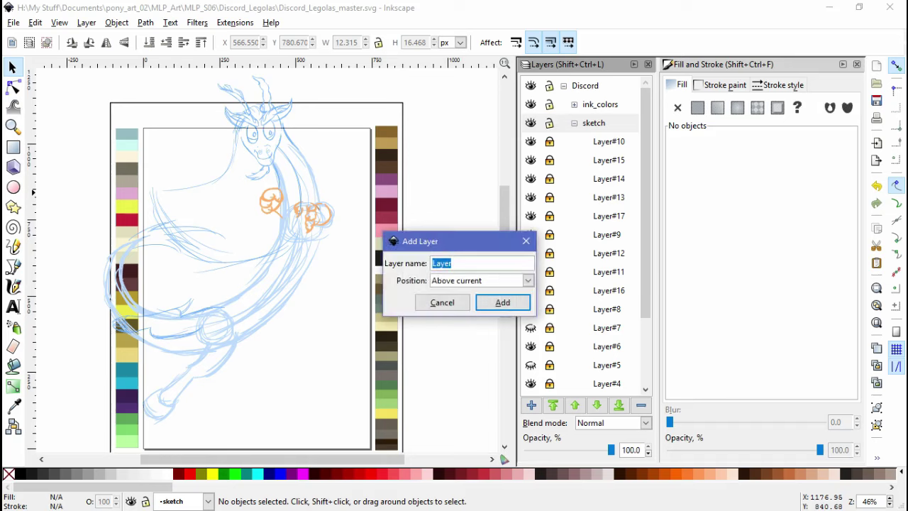
pyautogui.press('Return')
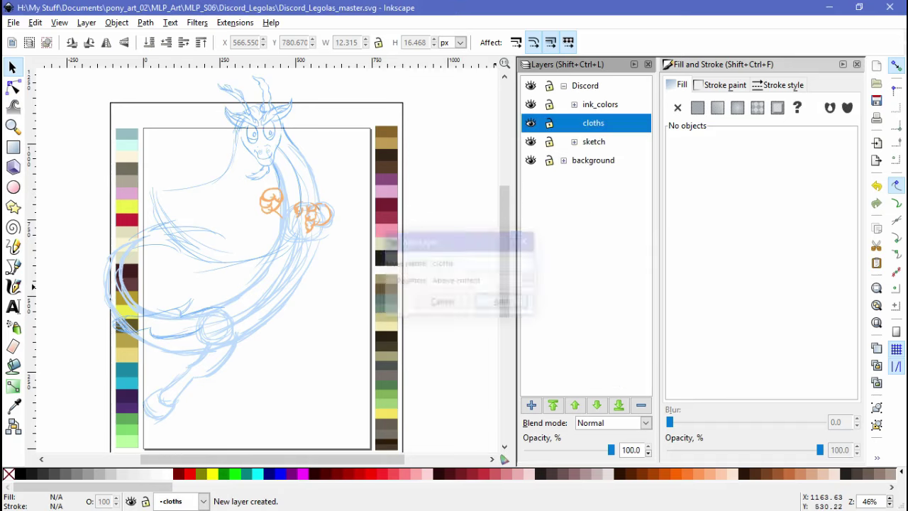
# Add a new sublayer inside the cloths layer for the clothing sketch
pyautogui.hotkey('shift', 'ctrl', 'n')
pyautogui.click(524, 280)
pyautogui.click(466, 324)
pyautogui.click(502, 302)
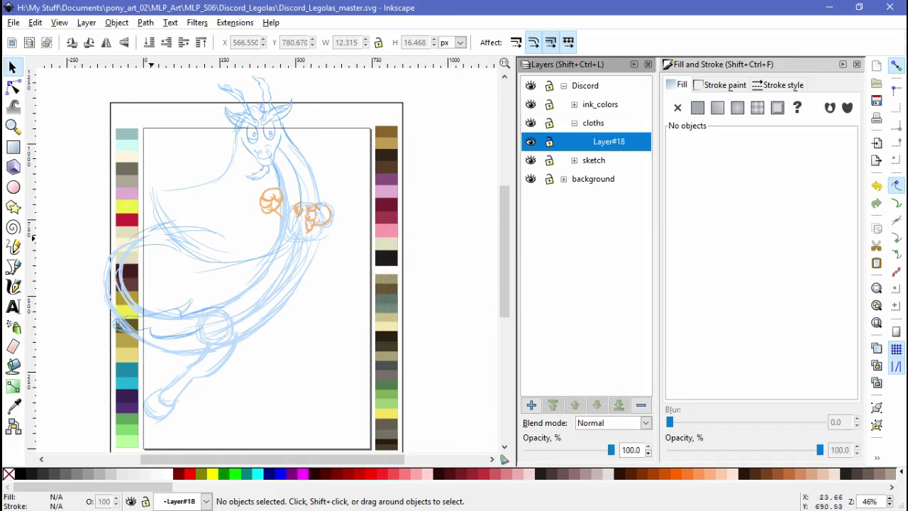
# Sketch a brown U-shaped neckline in calligraphy strokes across the chest, from the raised hand to the far shoulder
pyautogui.press('c')
pyautogui.scroll(2, 312, 248)
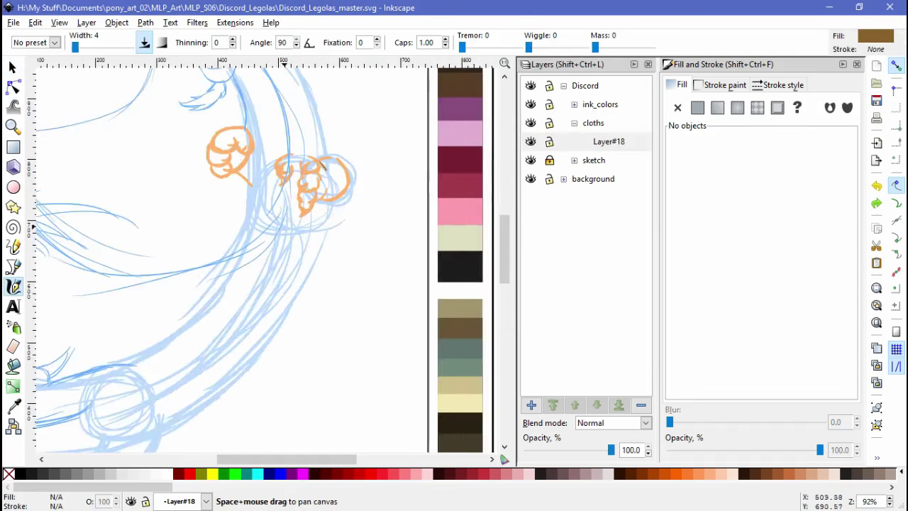
pyautogui.moveTo(324, 166); pyautogui.dragTo(362, 312)
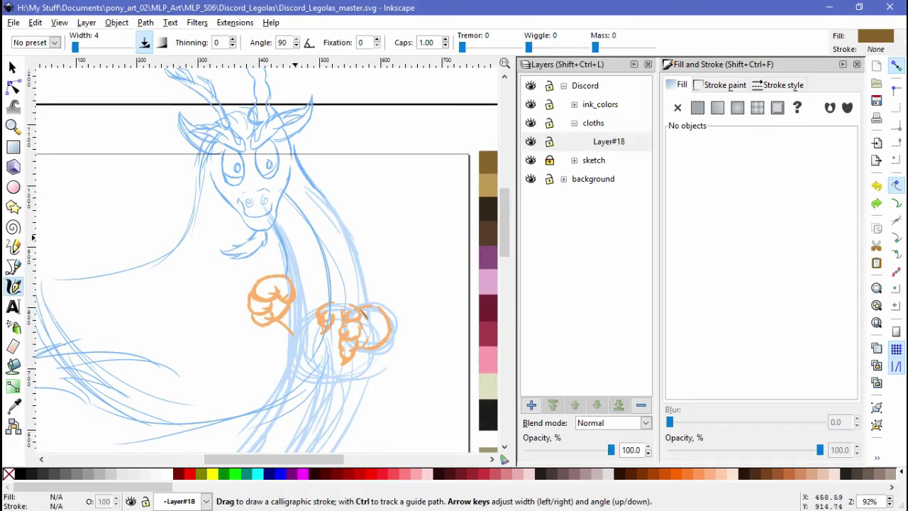
pyautogui.scroll(2, 327, 340)
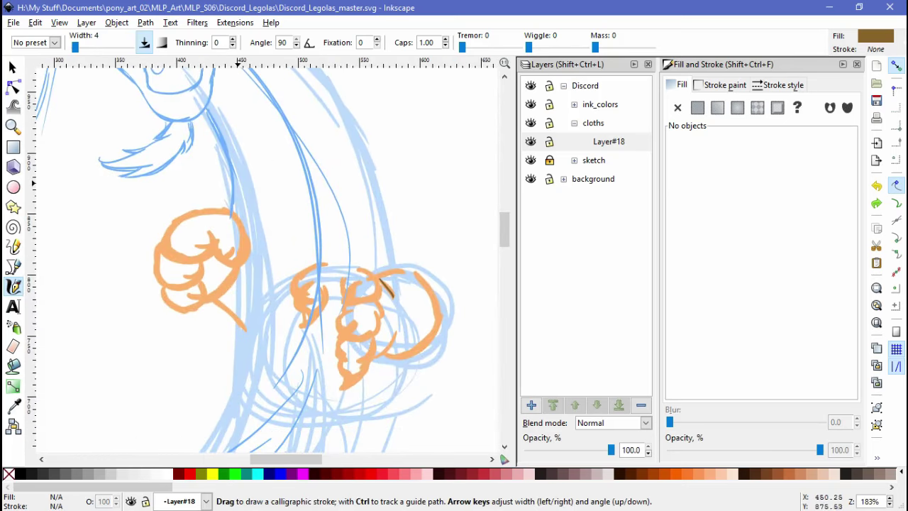
pyautogui.moveTo(386, 179)
pyautogui.mouseDown()
pyautogui.moveTo(333, 262)
pyautogui.moveTo(305, 271)
pyautogui.mouseUp()
pyautogui.moveTo(226, 197); pyautogui.dragTo(295, 267)
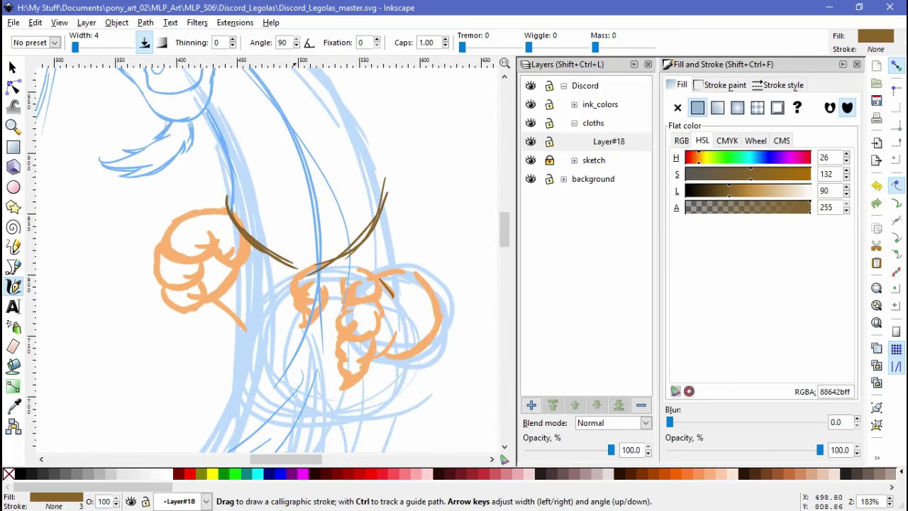
# Draw brown shoulder curves at both sides of the neckline and a flared sleeve outline around the raised hand
pyautogui.moveTo(233, 177); pyautogui.dragTo(213, 200)
pyautogui.moveTo(386, 173)
pyautogui.mouseDown()
pyautogui.moveTo(404, 186)
pyautogui.moveTo(395, 235)
pyautogui.moveTo(477, 170)
pyautogui.mouseUp()
pyautogui.moveTo(312, 133); pyautogui.dragTo(144, 200)
pyautogui.moveTo(270, 312); pyautogui.dragTo(174, 259)
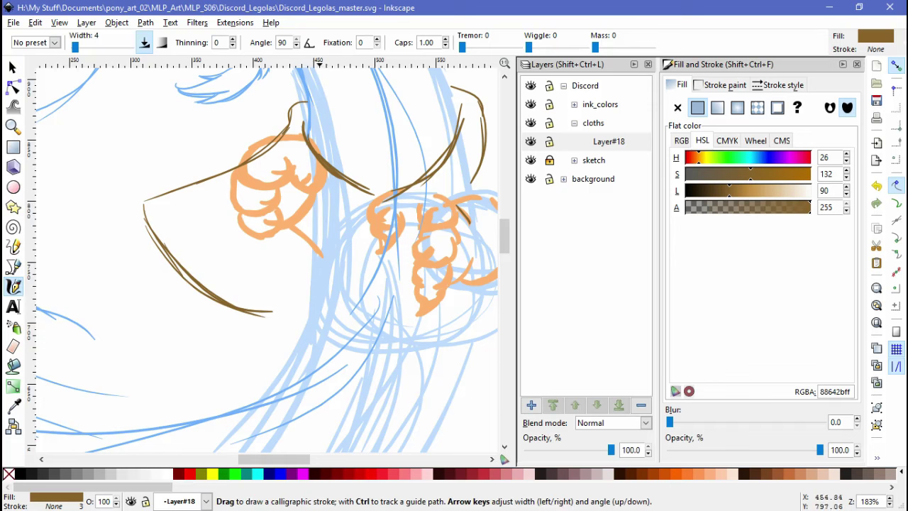
# Add a second brown line beneath the neckline and extend the sleeve's lower edge to the body
pyautogui.scroll(1, 399, 211)
pyautogui.hscroll(2, 398, 210)
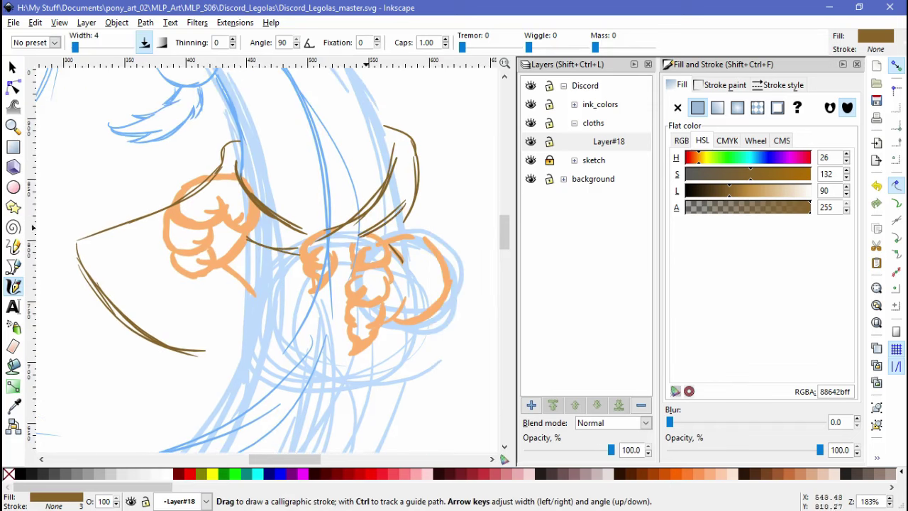
pyautogui.scroll(-2, 270, 283)
pyautogui.moveTo(320, 284); pyautogui.dragTo(226, 298)
pyautogui.scroll(-3, 284, 283)
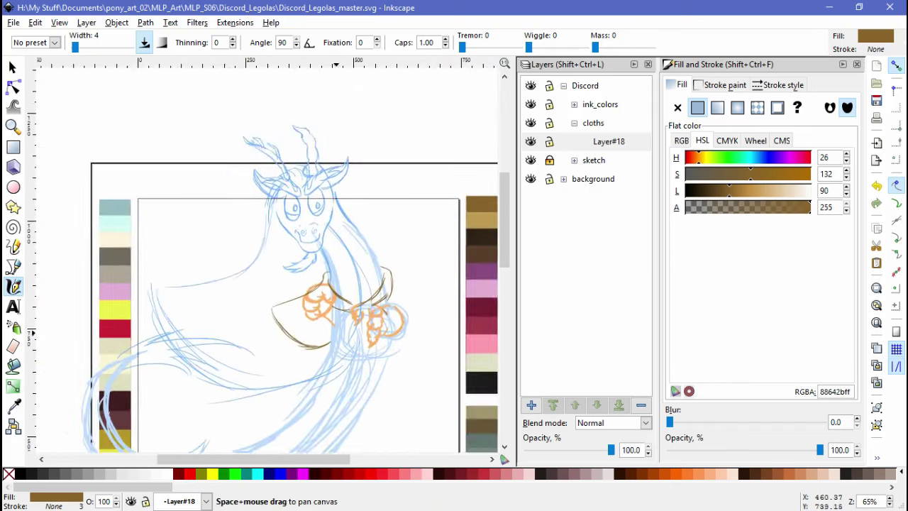
pyautogui.hscroll(1, 283, 284)
pyautogui.scroll(2, 305, 241)
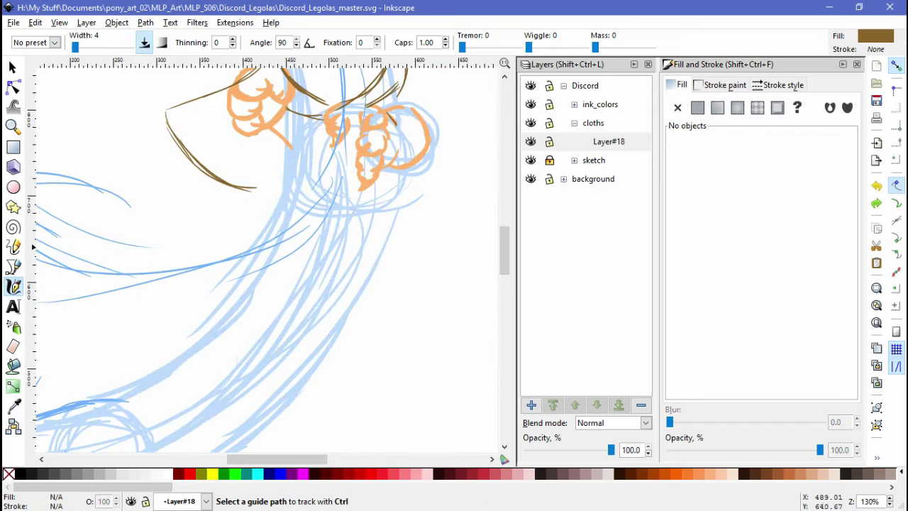
pyautogui.moveTo(280, 201)
pyautogui.mouseDown()
pyautogui.moveTo(234, 186)
pyautogui.moveTo(182, 146)
pyautogui.moveTo(127, 281)
pyautogui.moveTo(142, 312)
pyautogui.mouseUp()
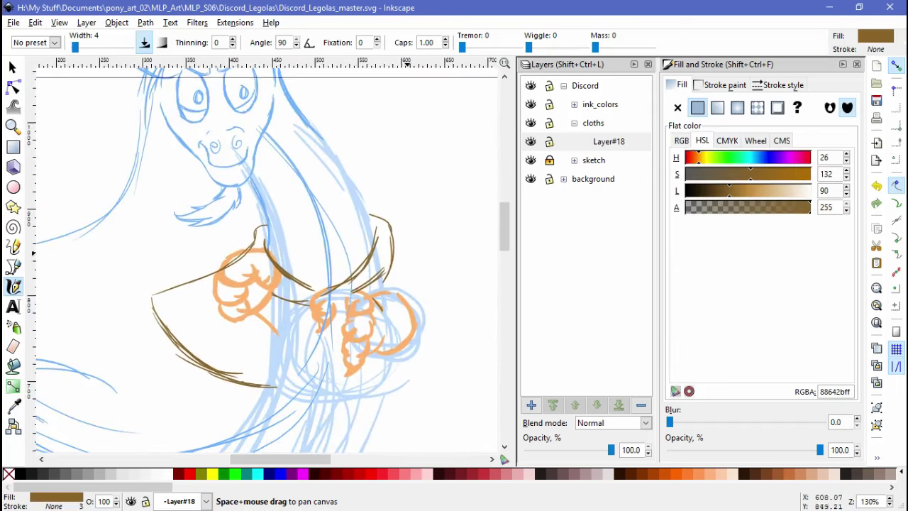
# Pick the green 4f784f swatch beside the page as the calligraphy pen's fill colour
pyautogui.scroll(-2, 374, 274)
pyautogui.moveTo(373, 274); pyautogui.dragTo(376, 213)
pyautogui.moveTo(425, 426); pyautogui.dragTo(389, 248)
pyautogui.press('d')
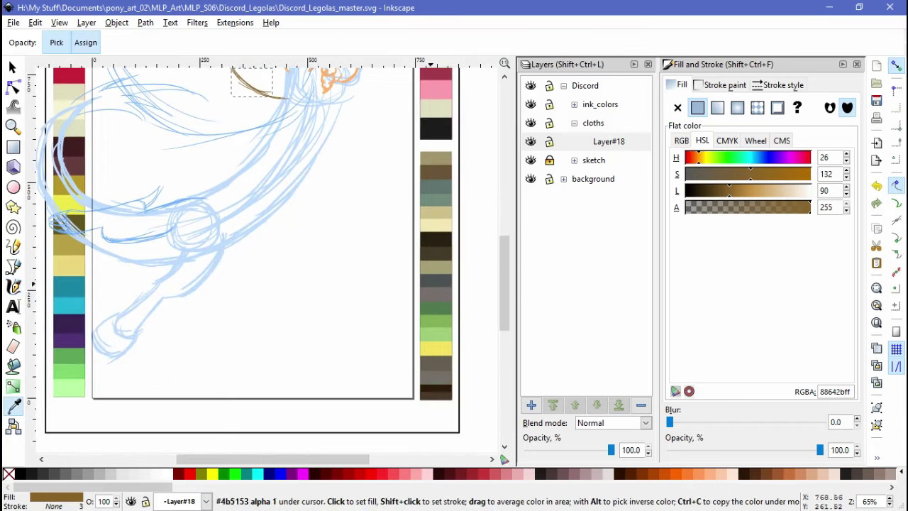
pyautogui.click(435, 310)
pyautogui.press('t')
pyautogui.press('c')
# Sketch the tunic's inner side in green from below the raised hand down along the torso
pyautogui.scroll(4, 312, 313)
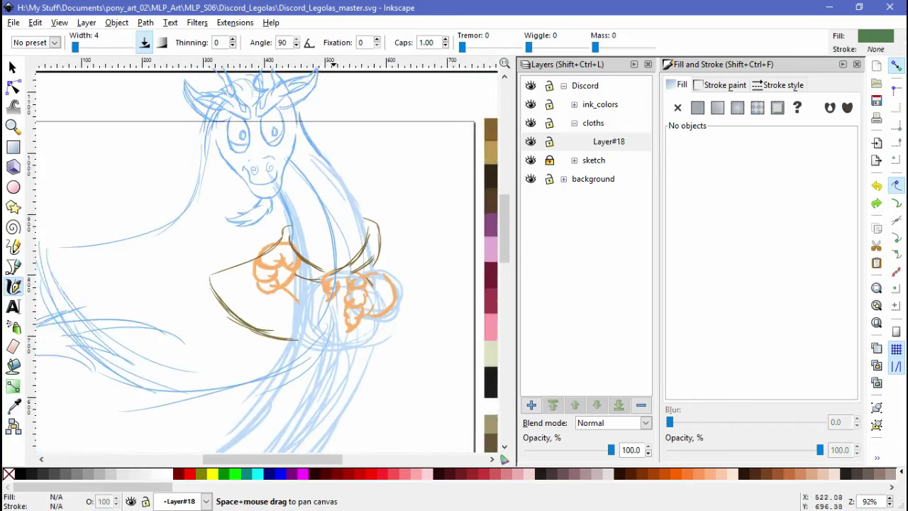
pyautogui.moveTo(293, 322); pyautogui.dragTo(276, 241)
pyautogui.moveTo(275, 192)
pyautogui.mouseDown()
pyautogui.moveTo(272, 288)
pyautogui.moveTo(324, 182)
pyautogui.mouseUp()
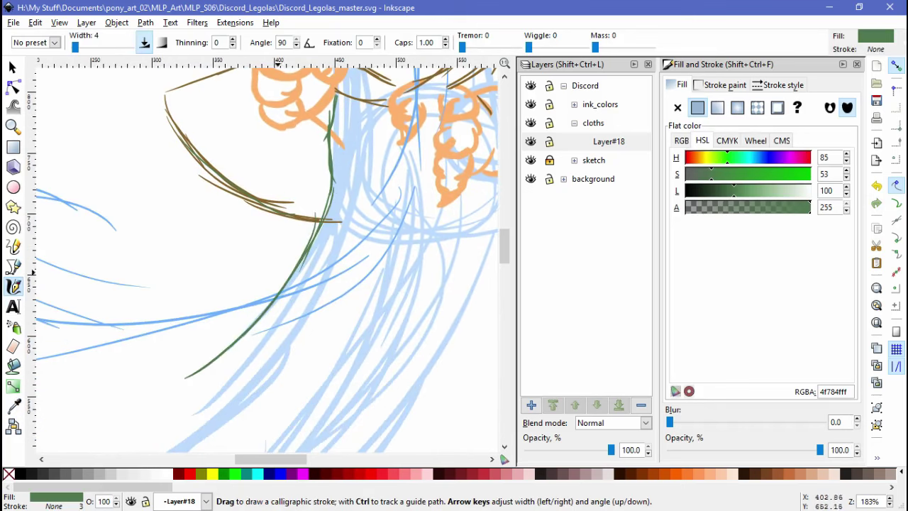
pyautogui.moveTo(304, 263); pyautogui.dragTo(183, 415)
pyautogui.moveTo(213, 319)
pyautogui.mouseDown()
pyautogui.moveTo(284, 177)
pyautogui.moveTo(128, 347)
pyautogui.mouseUp()
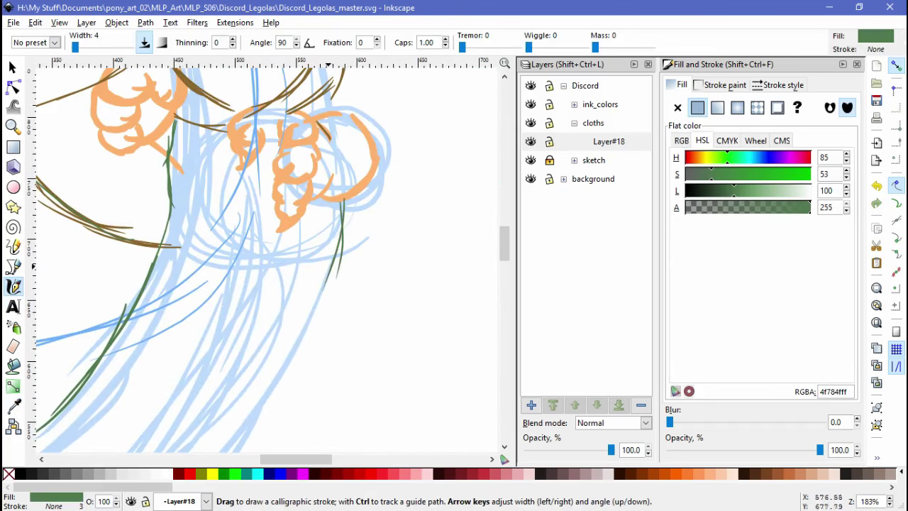
# Extend the tunic's outer side in green from below the other hand down to hip level
pyautogui.moveTo(323, 283); pyautogui.dragTo(292, 354)
pyautogui.scroll(-5, 292, 354)
pyautogui.scroll(-3, 234, 255)
pyautogui.hscroll(-2, 234, 255)
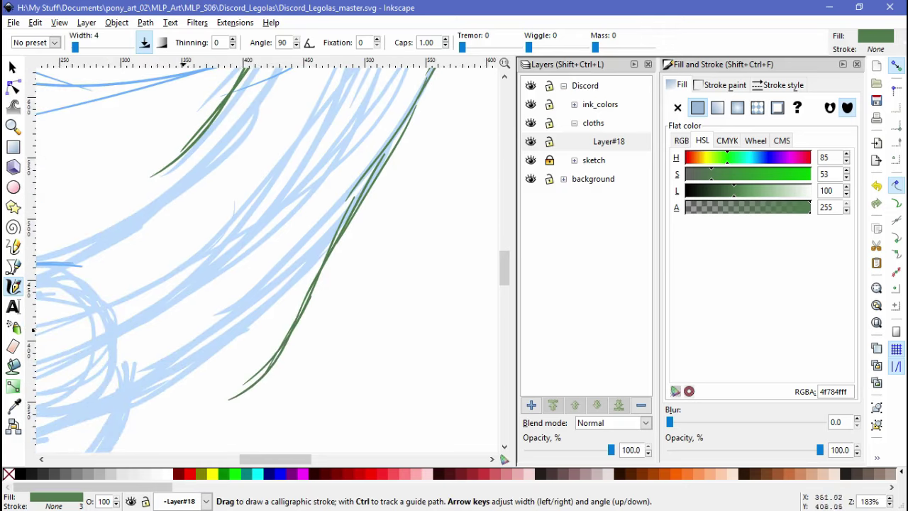
# Draw the tunic's pointed hem in green with zigzag folds across the hips, joining the two sides
pyautogui.moveTo(227, 354)
pyautogui.mouseDown()
pyautogui.moveTo(149, 342)
pyautogui.moveTo(92, 305)
pyautogui.mouseUp()
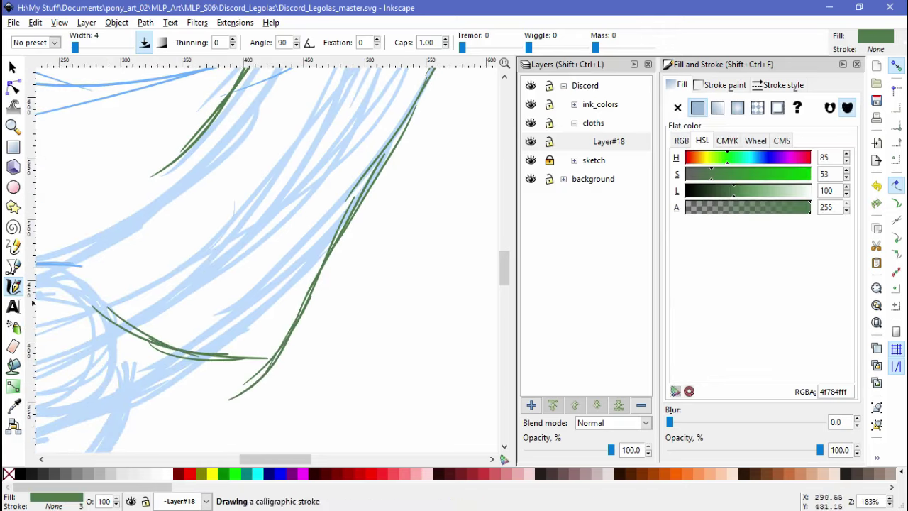
pyautogui.hscroll(-4, 234, 255)
pyautogui.scroll(1, 234, 255)
pyautogui.moveTo(342, 244); pyautogui.dragTo(142, 264)
pyautogui.moveTo(371, 234)
pyautogui.mouseDown()
pyautogui.moveTo(164, 265)
pyautogui.moveTo(300, 231)
pyautogui.mouseUp()
pyautogui.scroll(2, 234, 255)
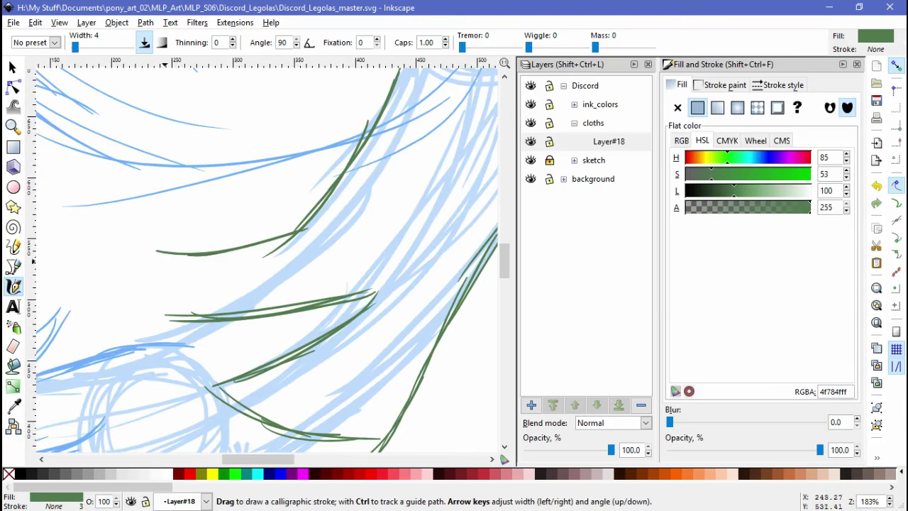
pyautogui.moveTo(174, 314); pyautogui.dragTo(227, 307)
# Narrow the upper hem stroke to end at the fold's corner and retrace it up to the tunic's side
pyautogui.press('s')
pyautogui.click(206, 248)
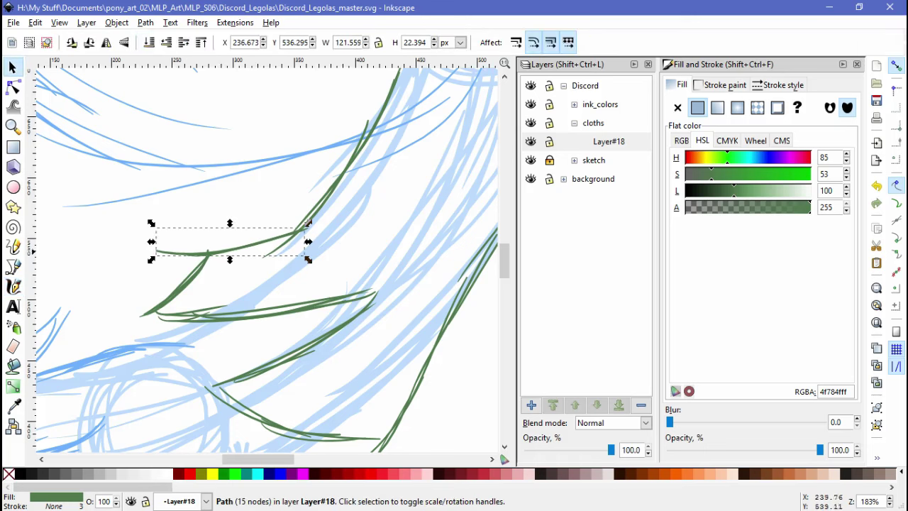
pyautogui.moveTo(151, 243); pyautogui.dragTo(291, 234)
pyautogui.press('Escape')
pyautogui.press('c')
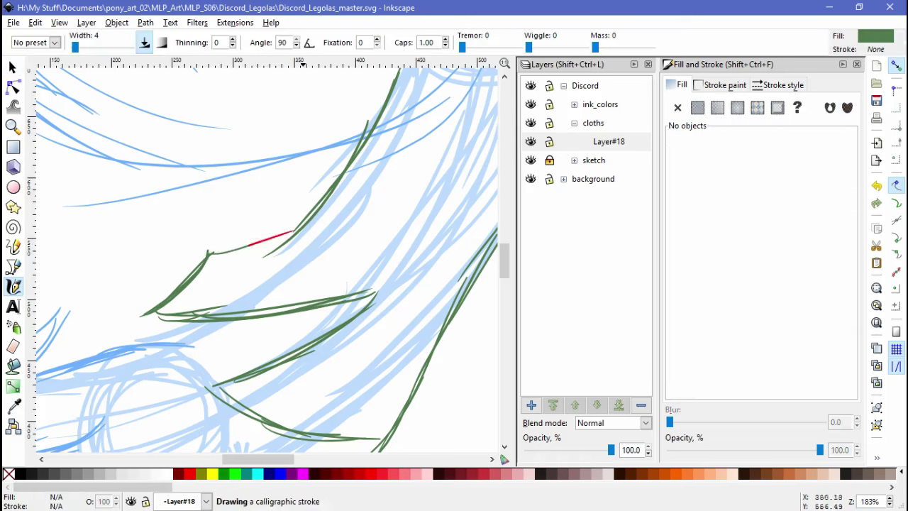
pyautogui.moveTo(209, 257); pyautogui.dragTo(309, 209)
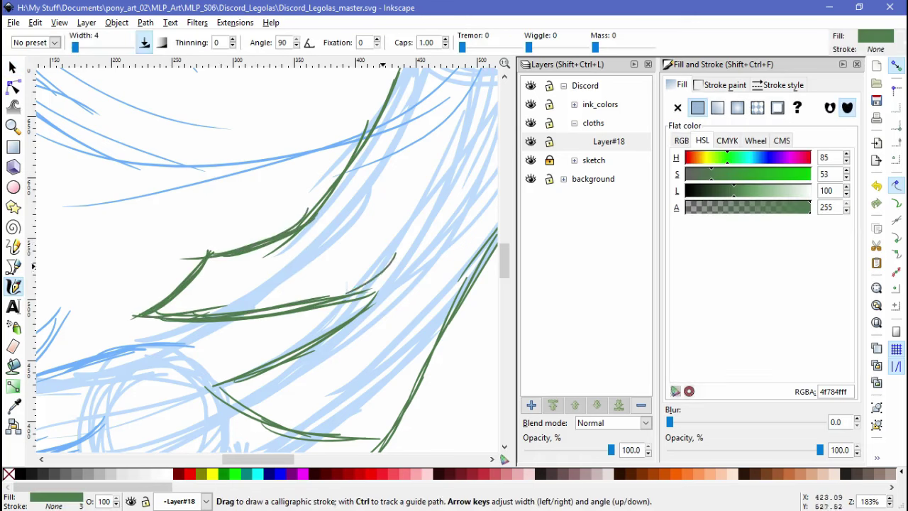
# Draw a green centre opening line from between the hands down to the hem's middle fold
pyautogui.moveTo(403, 250); pyautogui.dragTo(285, 360)
pyautogui.moveTo(285, 360); pyautogui.dragTo(163, 397)
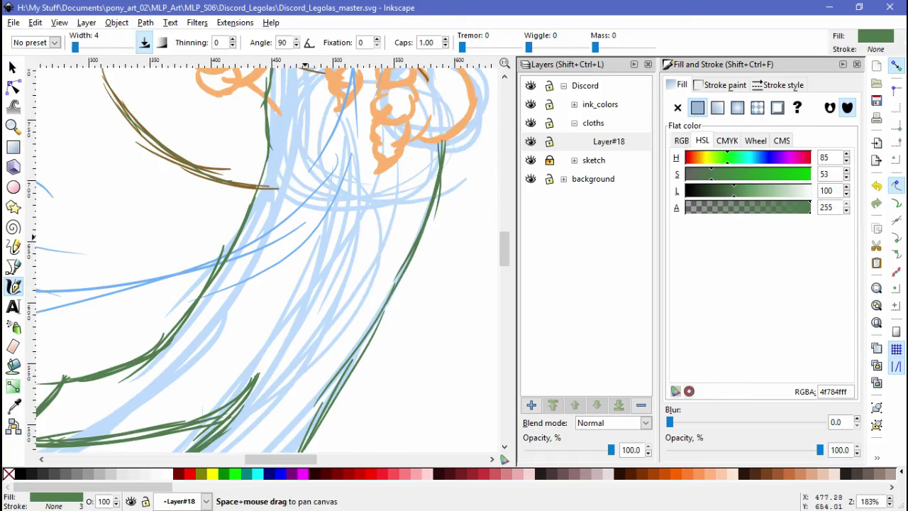
pyautogui.moveTo(317, 227); pyautogui.dragTo(282, 301)
pyautogui.scroll(-5, 281, 301)
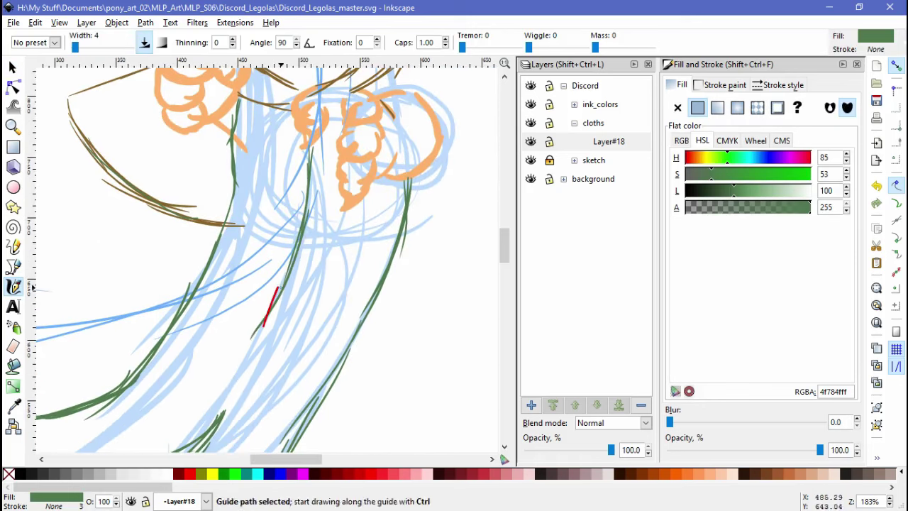
pyautogui.scroll(2, 284, 284)
pyautogui.moveTo(272, 309); pyautogui.dragTo(223, 383)
pyautogui.moveTo(223, 383)
pyautogui.mouseDown()
pyautogui.moveTo(301, 205)
pyautogui.moveTo(301, 234)
pyautogui.mouseUp()
pyautogui.scroll(-3, 351, 284)
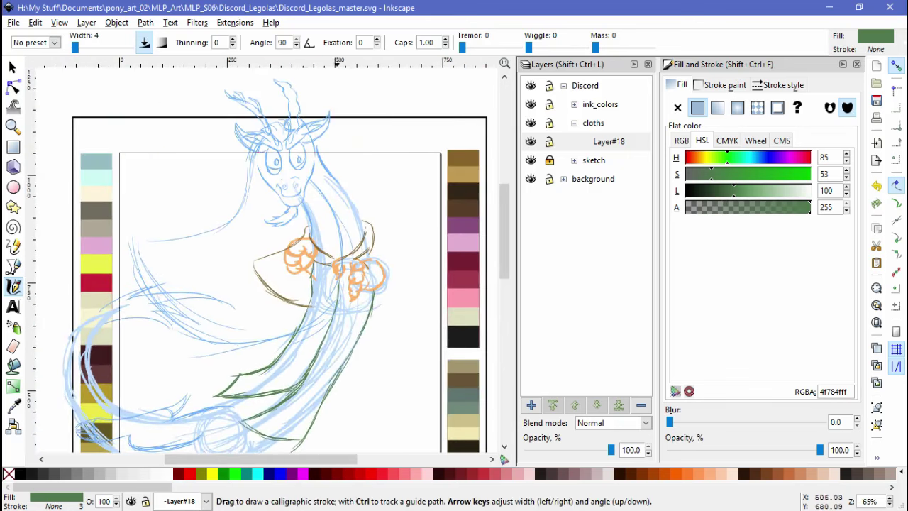
pyautogui.scroll(2, 376, 283)
pyautogui.scroll(-4, 270, 255)
pyautogui.hscroll(-2, 269, 255)
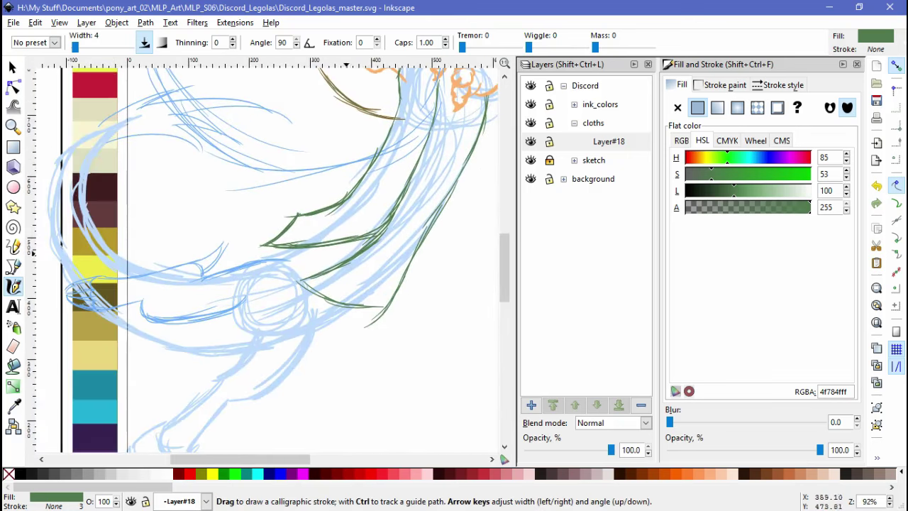
pyautogui.moveTo(425, 142)
pyautogui.mouseDown()
pyautogui.moveTo(404, 149)
pyautogui.moveTo(263, 312)
pyautogui.moveTo(185, 276)
pyautogui.mouseUp()
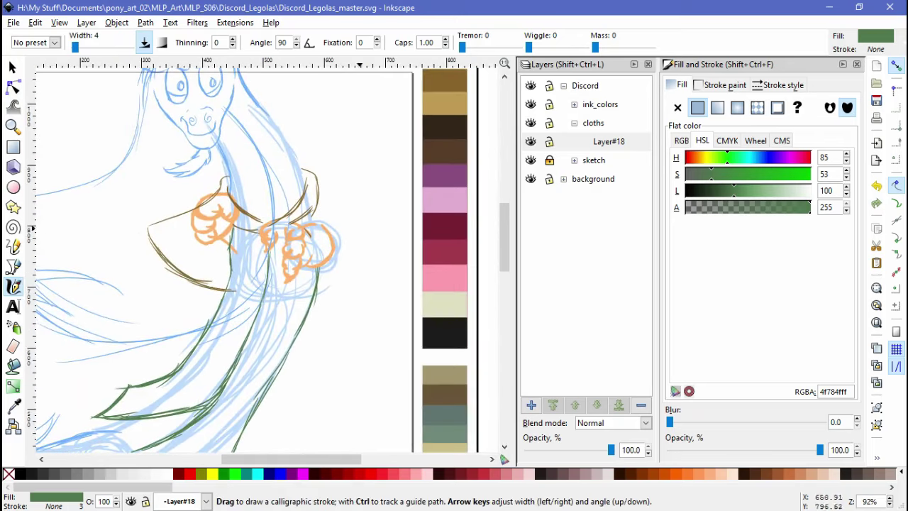
pyautogui.moveTo(359, 229); pyautogui.dragTo(343, 290)
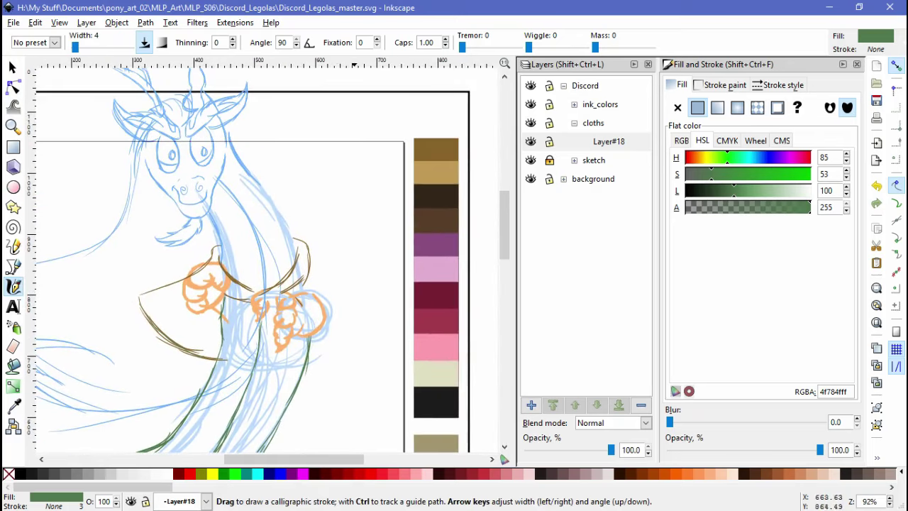
pyautogui.scroll(3, 128, 139)
pyautogui.moveTo(269, 293); pyautogui.dragTo(259, 302)
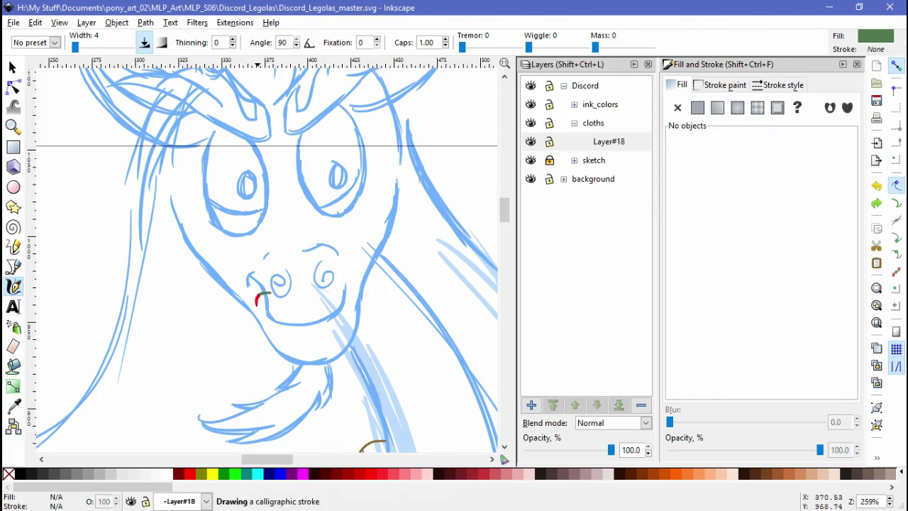
pyautogui.moveTo(301, 273); pyautogui.dragTo(300, 275)
pyautogui.hotkey('ctrl', 'z')
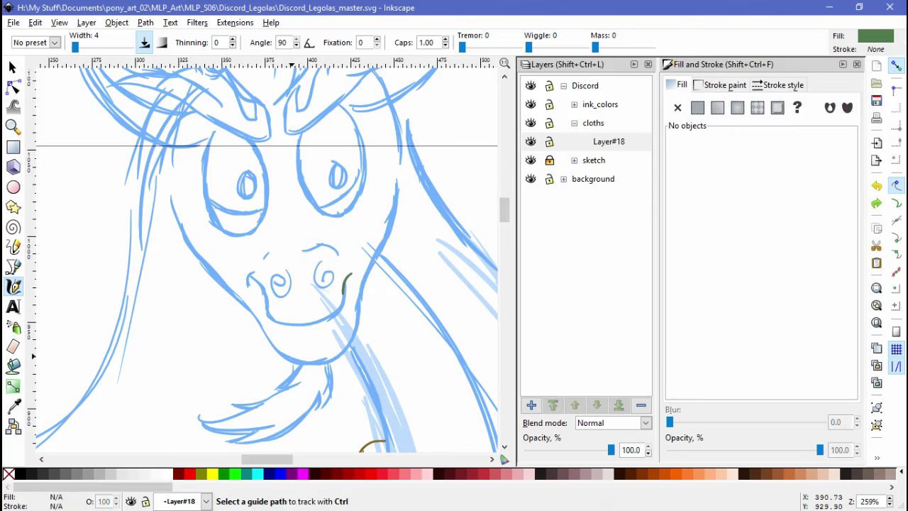
# Draw a green smiling mouth line with short corner creases over the muzzle sketch
pyautogui.moveTo(259, 310); pyautogui.dragTo(314, 319)
pyautogui.keyDown('ctrl'); pyautogui.scroll(1, 305, 335); pyautogui.keyUp('ctrl')
pyautogui.moveTo(251, 294); pyautogui.dragTo(329, 312)
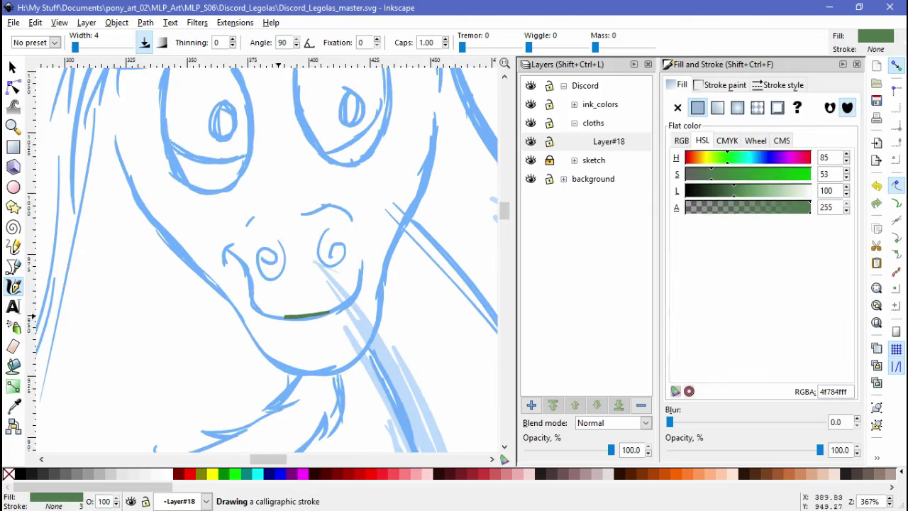
pyautogui.moveTo(260, 310); pyautogui.dragTo(247, 292)
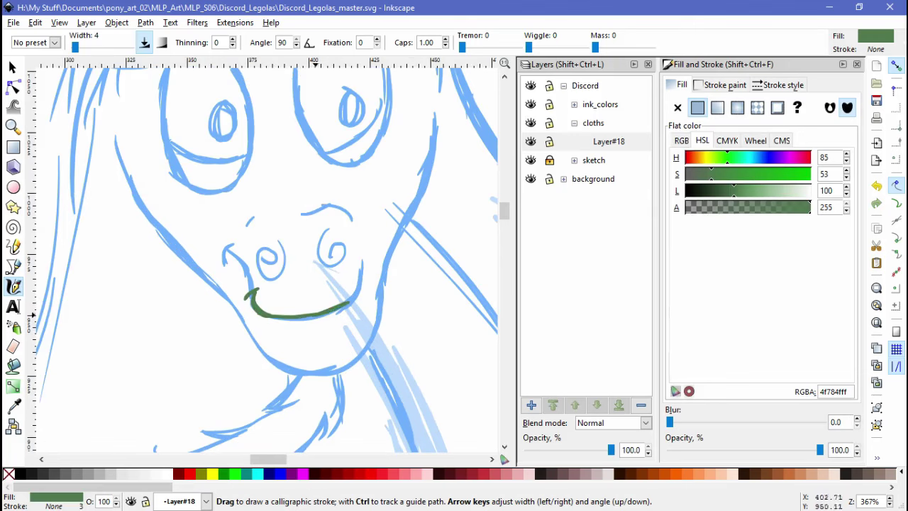
pyautogui.moveTo(339, 307); pyautogui.dragTo(357, 296)
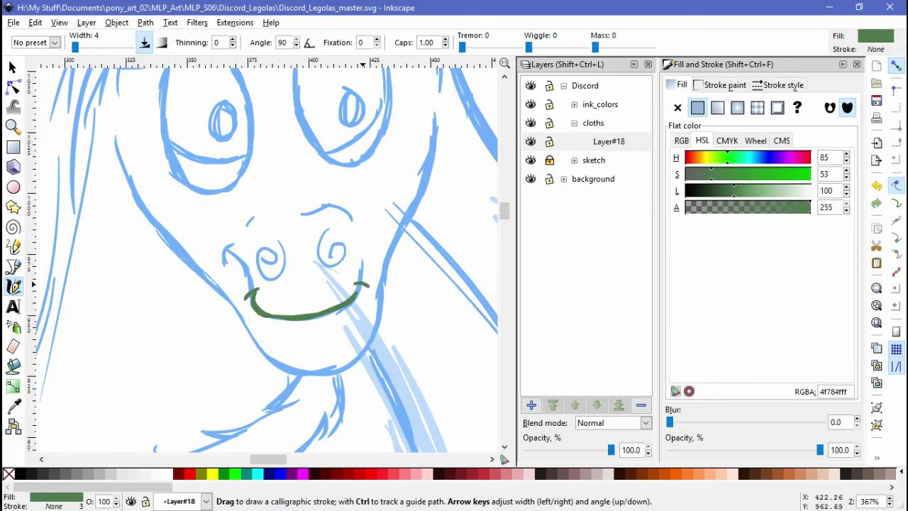
pyautogui.keyDown('ctrl'); pyautogui.scroll(-2, 312, 348); pyautogui.keyUp('ctrl')
pyautogui.press('Escape')
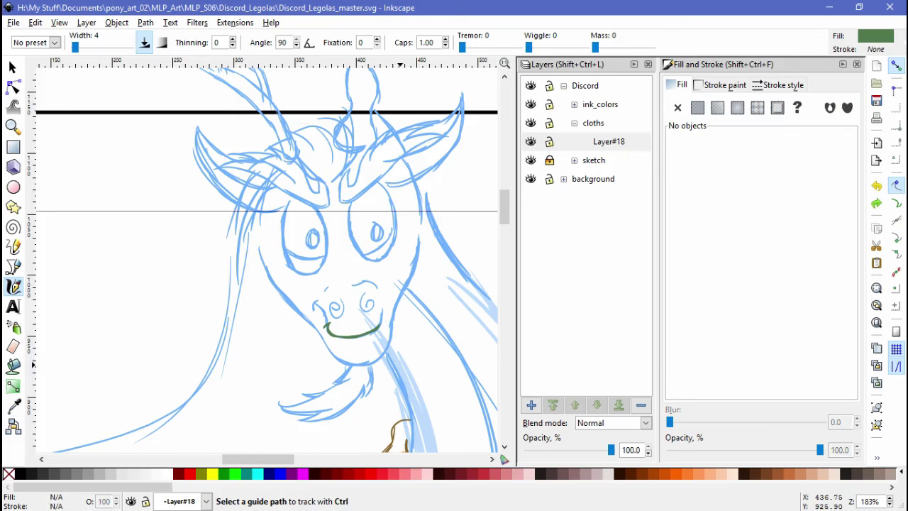
pyautogui.keyDown('ctrl'); pyautogui.scroll(3, 360, 287); pyautogui.keyUp('ctrl')
pyautogui.click(338, 321)
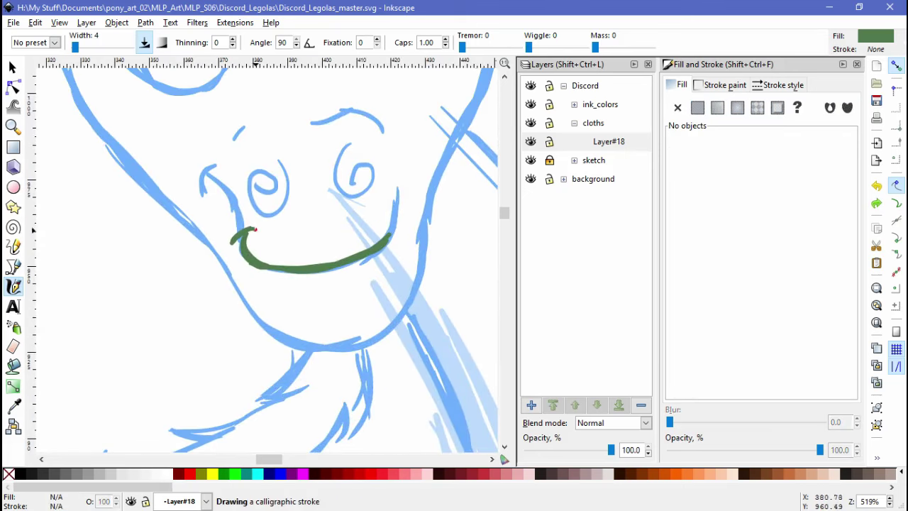
pyautogui.click(337, 319)
pyautogui.click(355, 315)
pyautogui.click(388, 312)
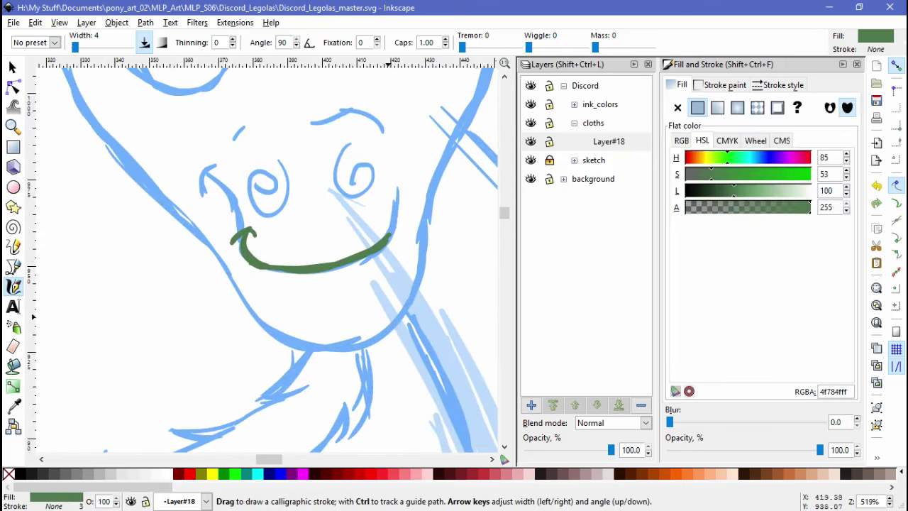
pyautogui.click(282, 310)
pyautogui.hotkey('ctrl', 'z')
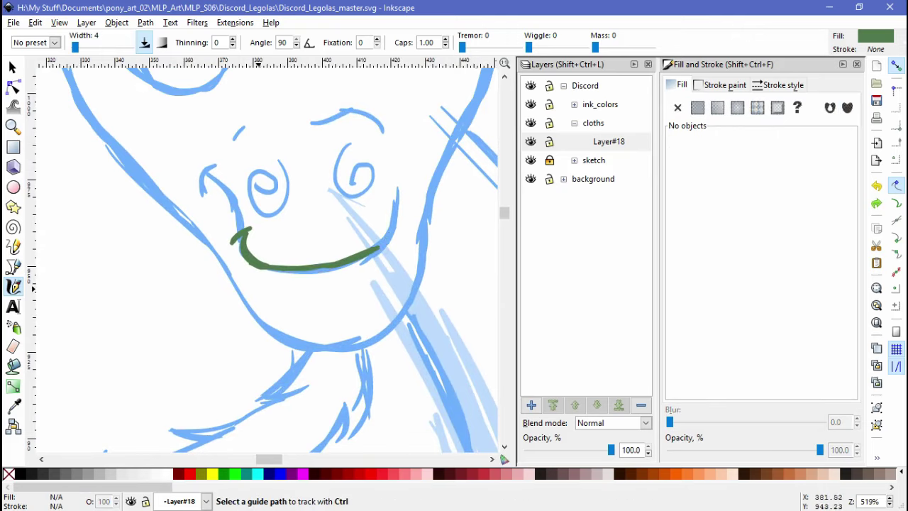
pyautogui.hotkey('ctrl', 'z')
pyautogui.moveTo(238, 234); pyautogui.dragTo(246, 259)
pyautogui.hotkey('ctrl', 'z')
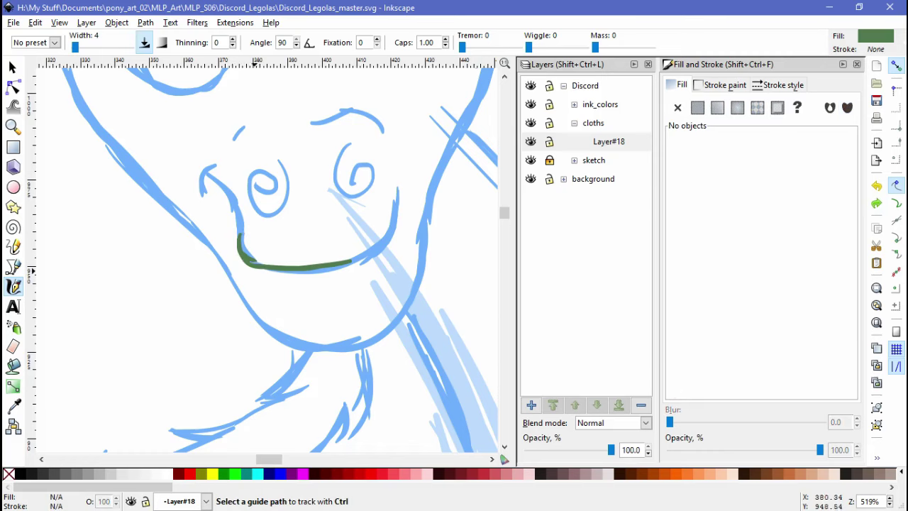
pyautogui.hotkey('ctrl', 'z')
pyautogui.moveTo(256, 264); pyautogui.dragTo(235, 231)
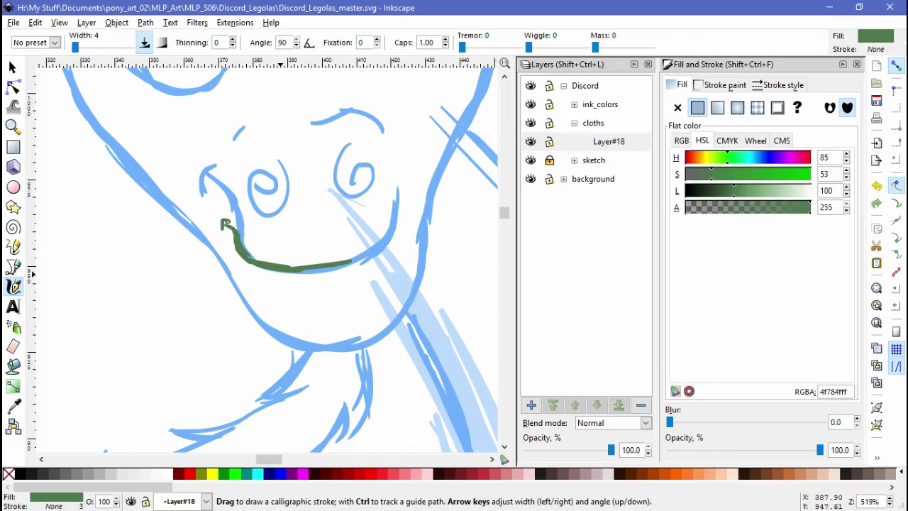
pyautogui.hotkey('ctrl', 'z')
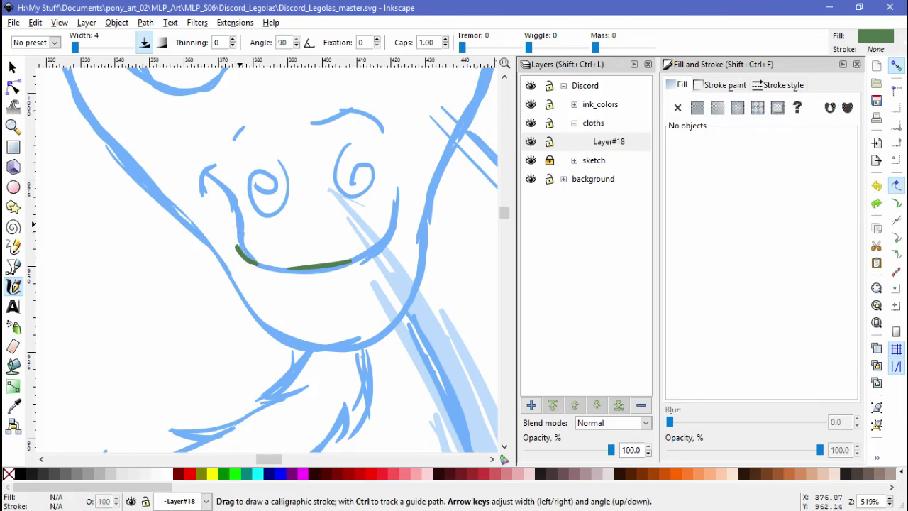
pyautogui.moveTo(230, 230); pyautogui.dragTo(252, 222)
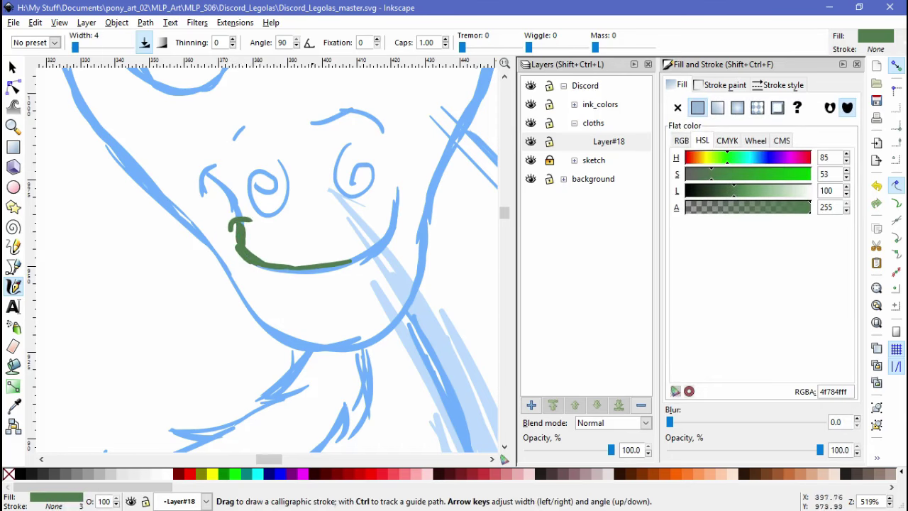
pyautogui.moveTo(375, 245); pyautogui.dragTo(351, 263)
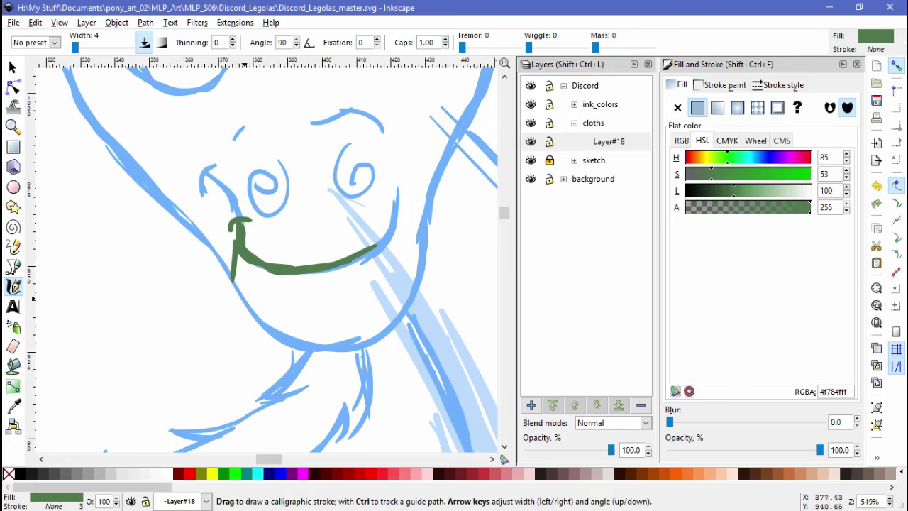
pyautogui.hotkey('ctrl', 'z')
pyautogui.hotkey('ctrl', 'shift', 'z')
pyautogui.hotkey('ctrl', 'z')
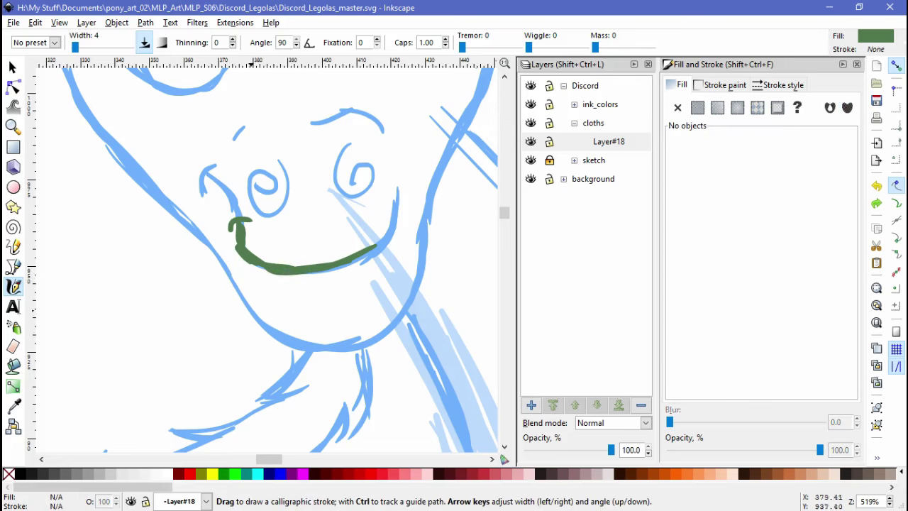
pyautogui.hotkey('ctrl', 'z')
# Pick the dark 272113 swatch colour and draw a round double-ringed belt buckle at the waist below the hands
pyautogui.press('-')
pyautogui.press('-')
pyautogui.press('-')
pyautogui.press('-')
pyautogui.press('-')
pyautogui.press('-')
pyautogui.scroll(-10, 266, 256)
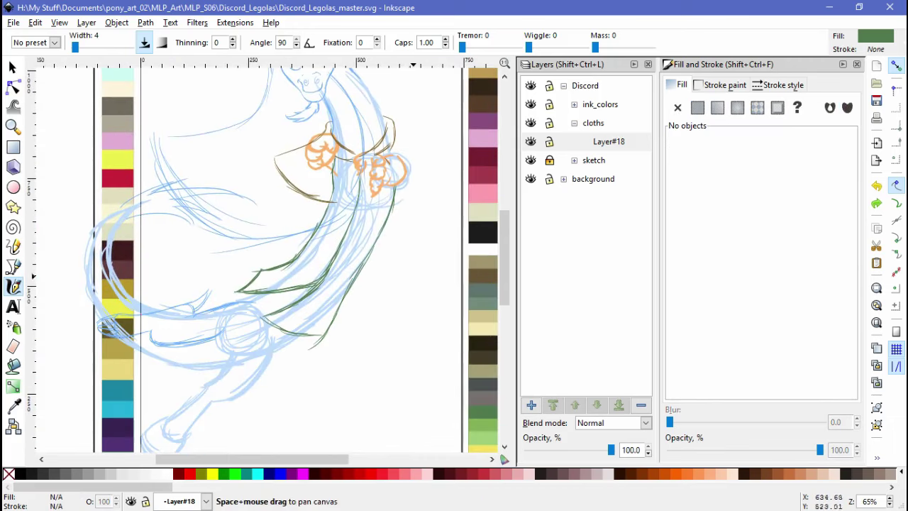
pyautogui.moveTo(346, 308); pyautogui.dragTo(275, 284)
pyautogui.press('d')
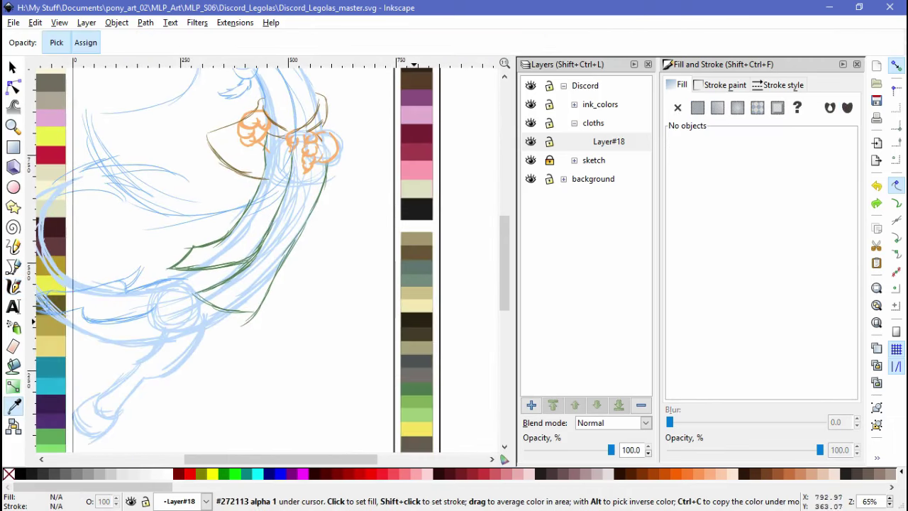
pyautogui.press('c')
pyautogui.keyDown('ctrl'); pyautogui.scroll(3, 284, 142); pyautogui.keyUp('ctrl')
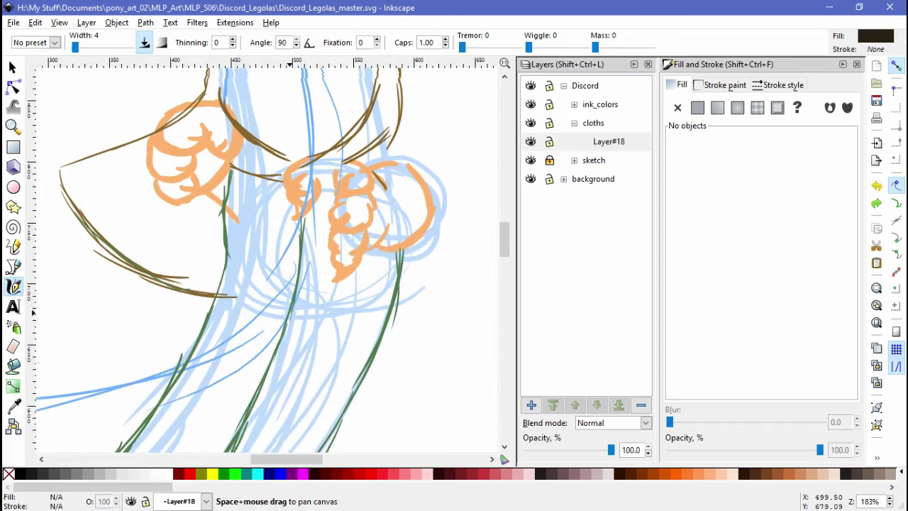
pyautogui.moveTo(312, 270)
pyautogui.mouseDown()
pyautogui.moveTo(298, 291)
pyautogui.moveTo(314, 271)
pyautogui.mouseUp()
pyautogui.hotkey('ctrl', 'z')
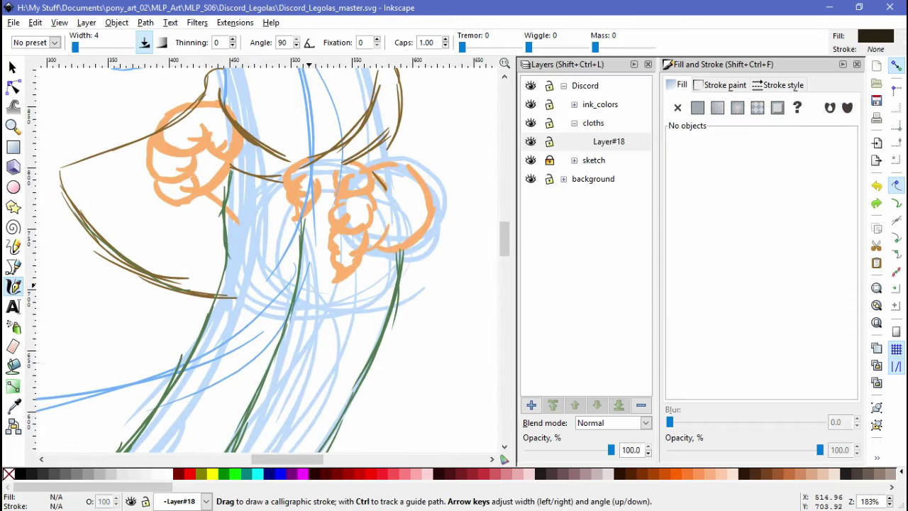
pyautogui.click(35, 22)
pyautogui.press('Escape')
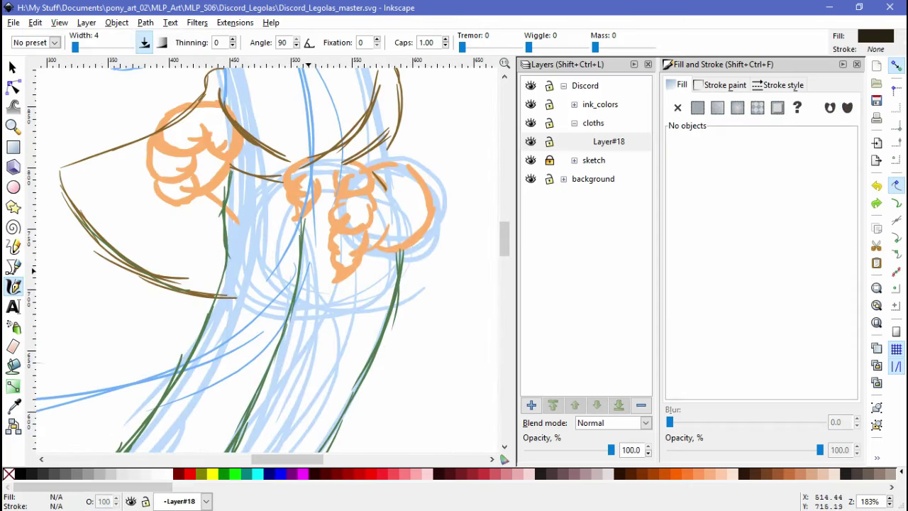
pyautogui.moveTo(310, 268)
pyautogui.mouseDown()
pyautogui.moveTo(302, 277)
pyautogui.moveTo(322, 245)
pyautogui.mouseUp()
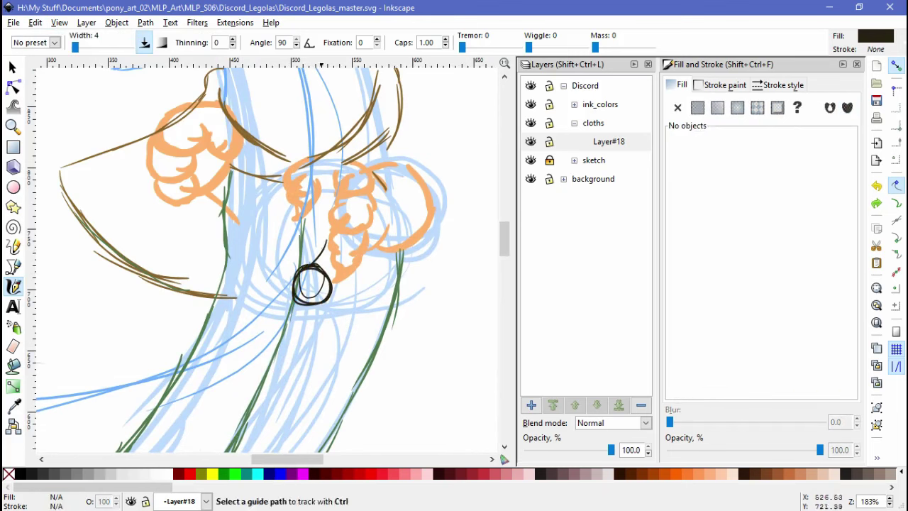
# Draw the dark belt bands running diagonally from the buckle out to both sides of the tunic
pyautogui.moveTo(289, 286); pyautogui.dragTo(205, 328)
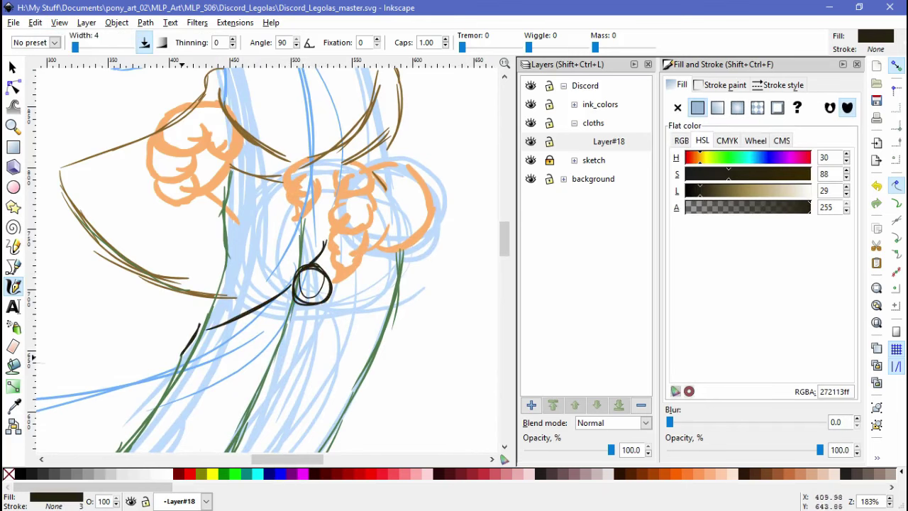
pyautogui.moveTo(177, 361); pyautogui.dragTo(299, 303)
pyautogui.moveTo(197, 327); pyautogui.dragTo(204, 321)
pyautogui.moveTo(316, 303)
pyautogui.mouseDown()
pyautogui.moveTo(365, 356)
pyautogui.moveTo(386, 337)
pyautogui.moveTo(388, 356)
pyautogui.mouseUp()
pyautogui.moveTo(396, 312); pyautogui.dragTo(384, 360)
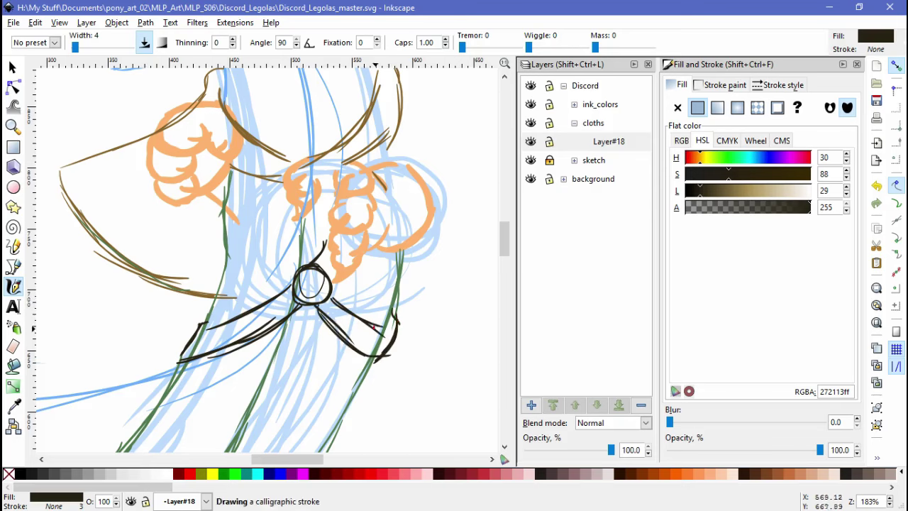
pyautogui.moveTo(344, 312); pyautogui.dragTo(388, 326)
# Draw the dark folded cuff with pointed flaps across the raised leg's boot
pyautogui.scroll(-2, 434, 300)
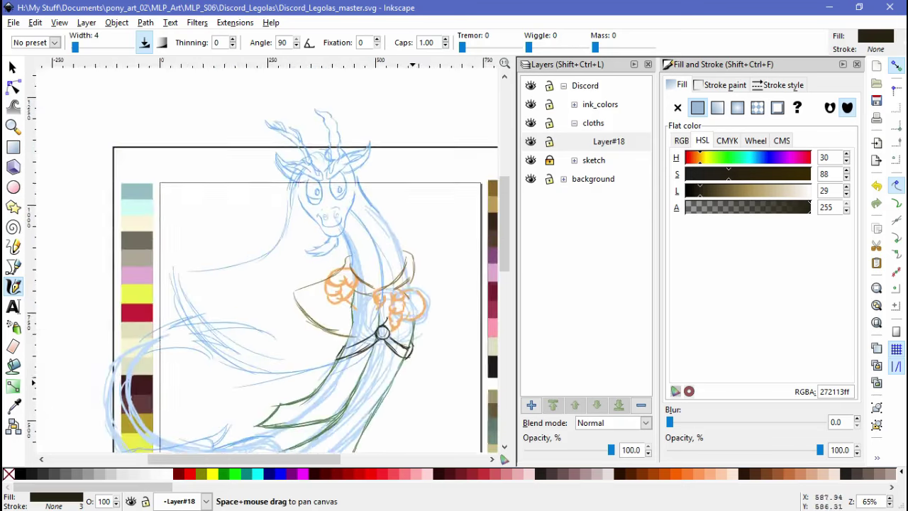
pyautogui.moveTo(434, 301); pyautogui.dragTo(308, 363)
pyautogui.scroll(2, 309, 363)
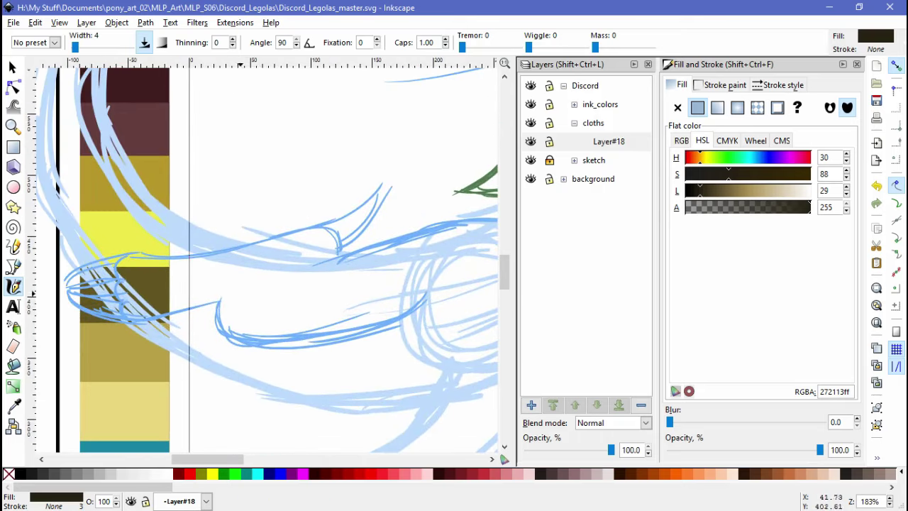
pyautogui.moveTo(342, 256); pyautogui.dragTo(302, 312)
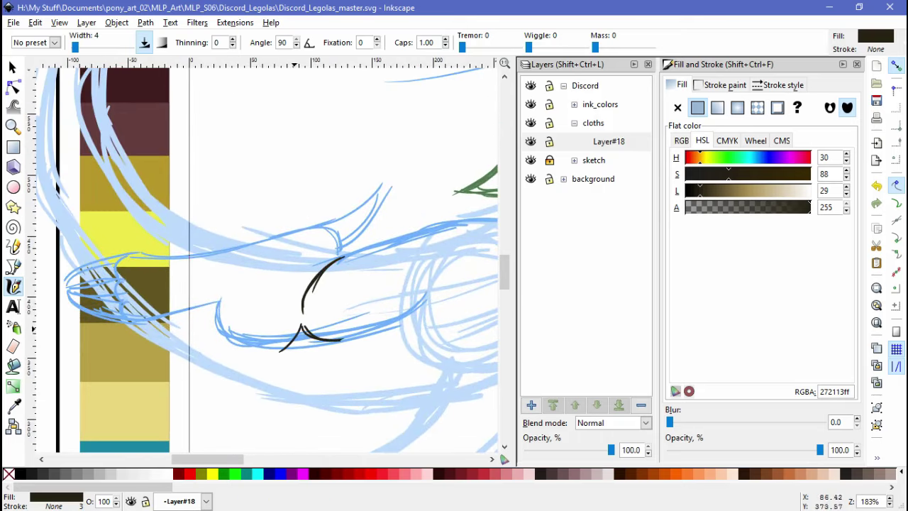
pyautogui.moveTo(339, 345); pyautogui.dragTo(295, 360)
pyautogui.moveTo(297, 310); pyautogui.dragTo(254, 301)
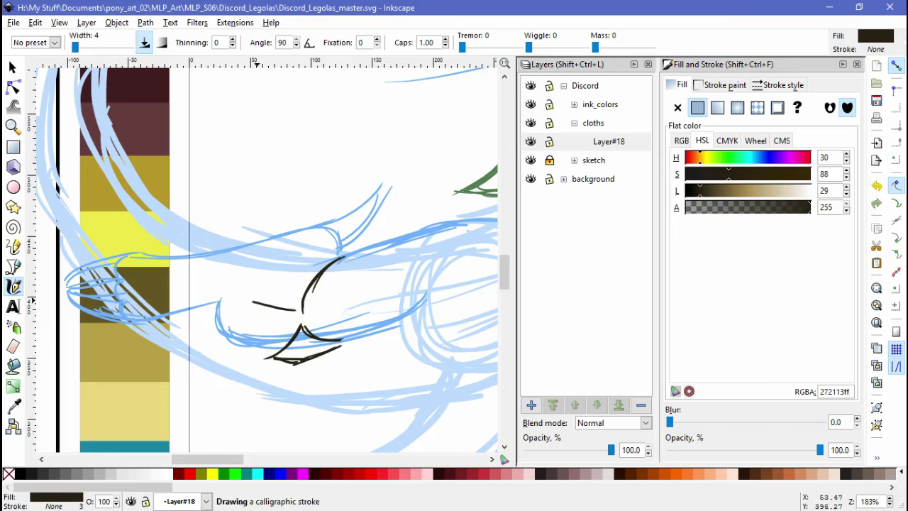
pyautogui.moveTo(352, 250); pyautogui.dragTo(259, 296)
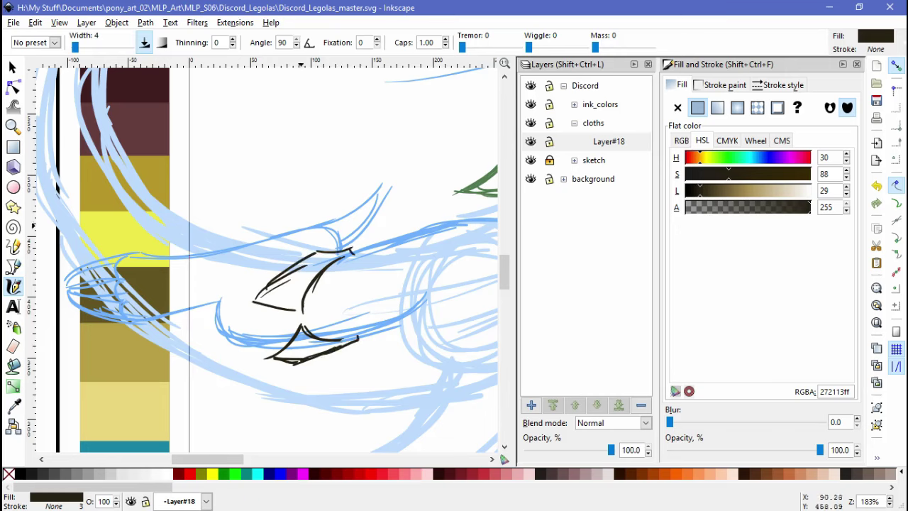
# Outline the raised boot's upper edge, pointed toe and sole in the dark colour, with a jagged edge beside the cuff
pyautogui.moveTo(298, 228)
pyautogui.mouseDown()
pyautogui.moveTo(112, 258)
pyautogui.moveTo(59, 289)
pyautogui.mouseUp()
pyautogui.moveTo(107, 263)
pyautogui.mouseDown()
pyautogui.moveTo(61, 287)
pyautogui.moveTo(61, 296)
pyautogui.mouseUp()
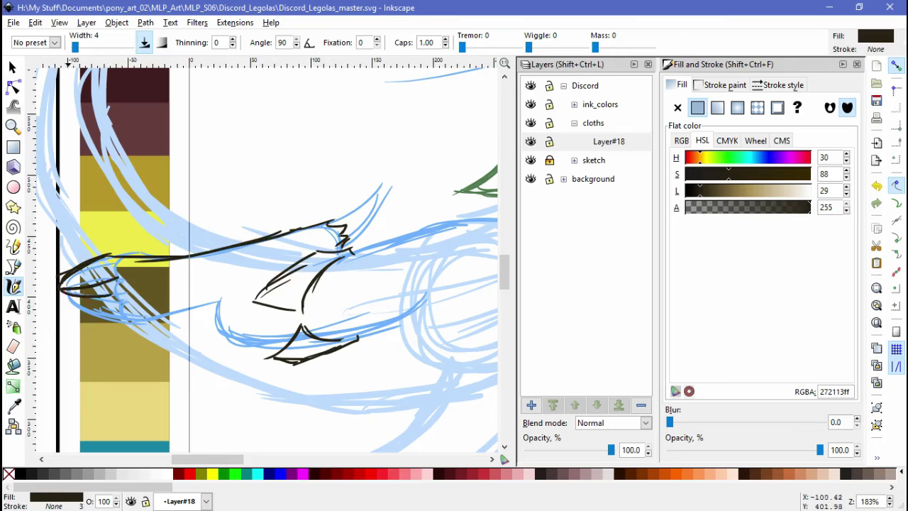
pyautogui.moveTo(127, 316)
pyautogui.mouseDown()
pyautogui.moveTo(62, 297)
pyautogui.moveTo(182, 310)
pyautogui.moveTo(220, 302)
pyautogui.moveTo(212, 330)
pyautogui.moveTo(301, 333)
pyautogui.moveTo(218, 93)
pyautogui.mouseUp()
# Draw the standing leg's folded boot cuff with pointed flaps below the knee, redoing the first curves
pyautogui.moveTo(348, 177)
pyautogui.mouseDown()
pyautogui.moveTo(287, 224)
pyautogui.moveTo(310, 261)
pyautogui.moveTo(370, 278)
pyautogui.mouseUp()
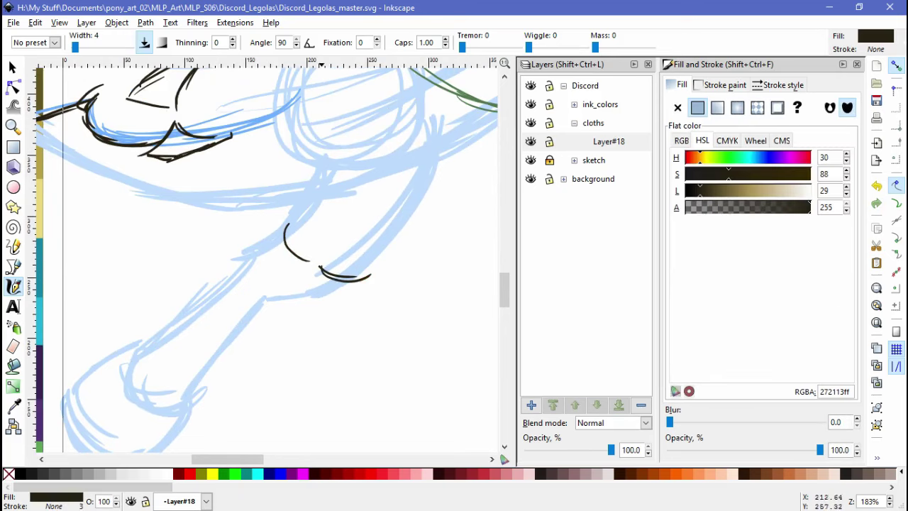
pyautogui.hotkey('ctrl', 'z')
pyautogui.hotkey('ctrl', 'z')
pyautogui.moveTo(290, 216)
pyautogui.mouseDown()
pyautogui.moveTo(286, 237)
pyautogui.moveTo(315, 266)
pyautogui.mouseUp()
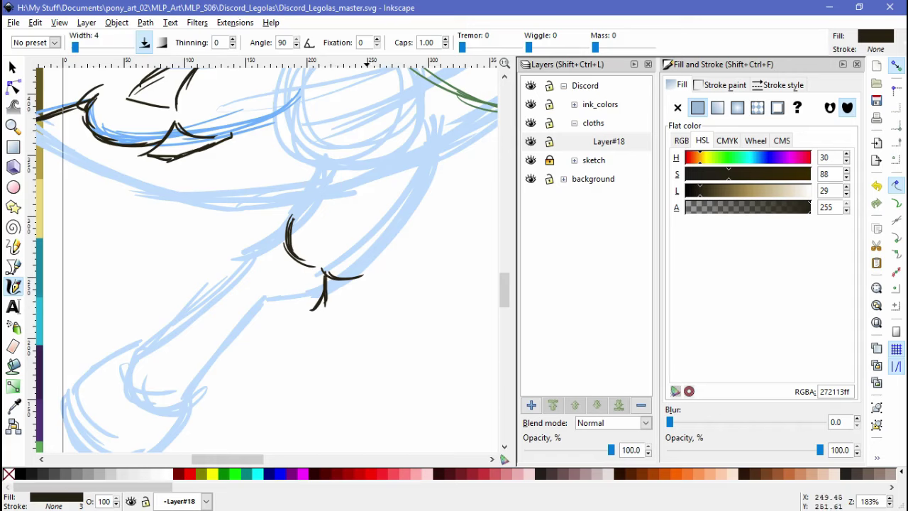
pyautogui.moveTo(373, 278); pyautogui.dragTo(346, 298)
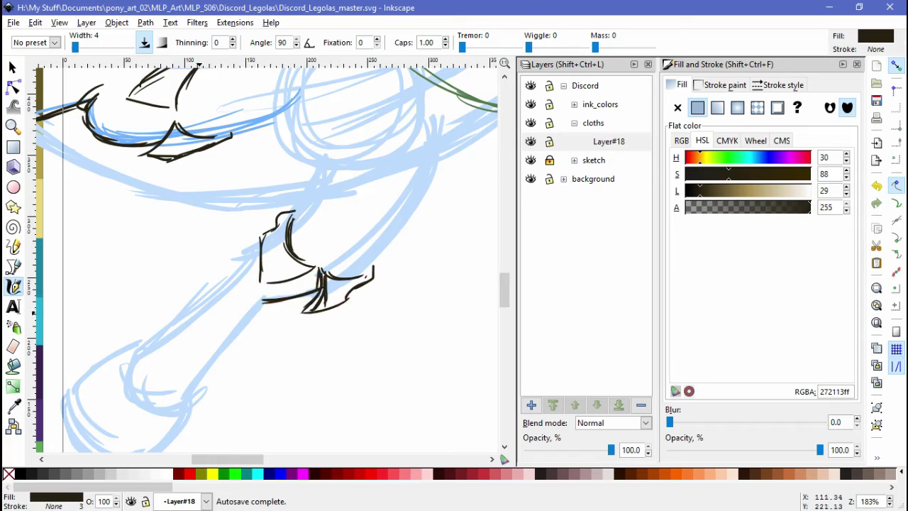
# Outline the standing boot's shaft on both sides and its foot in dark strokes down to the sole
pyautogui.moveTo(249, 244); pyautogui.dragTo(142, 338)
pyautogui.moveTo(269, 255)
pyautogui.mouseDown()
pyautogui.moveTo(300, 205)
pyautogui.moveTo(312, 156)
pyautogui.mouseUp()
pyautogui.moveTo(318, 204); pyautogui.dragTo(227, 309)
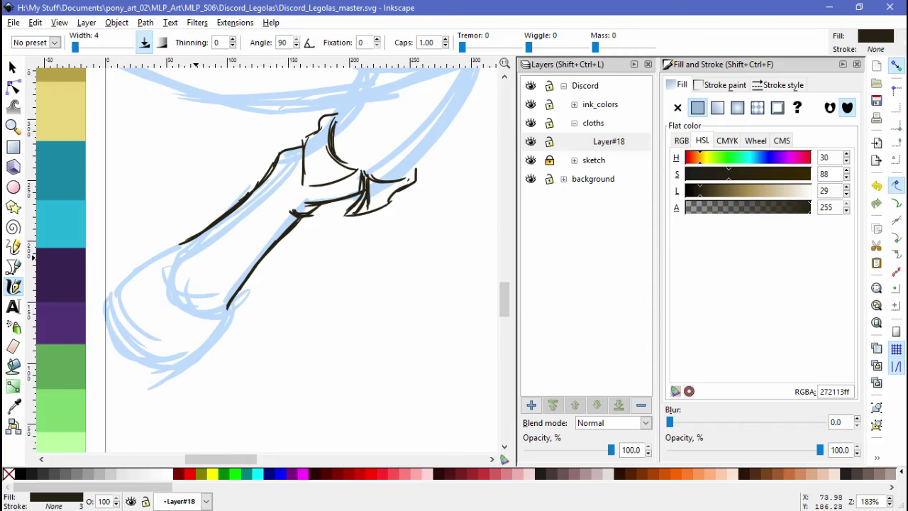
pyautogui.moveTo(229, 307)
pyautogui.mouseDown()
pyautogui.moveTo(165, 369)
pyautogui.moveTo(207, 380)
pyautogui.mouseUp()
pyautogui.moveTo(148, 312); pyautogui.dragTo(165, 363)
pyautogui.moveTo(145, 269)
pyautogui.mouseDown()
pyautogui.moveTo(152, 358)
pyautogui.moveTo(213, 373)
pyautogui.mouseUp()
# Add a new layer above the clothing drawing in the cloths group and pick the brown 695537 colour for the calligraphy strokes
pyautogui.press('-')
pyautogui.press('-')
pyautogui.moveTo(284, 177)
pyautogui.mouseDown()
pyautogui.moveTo(305, 276)
pyautogui.moveTo(468, 283)
pyautogui.mouseUp()
pyautogui.press('-')
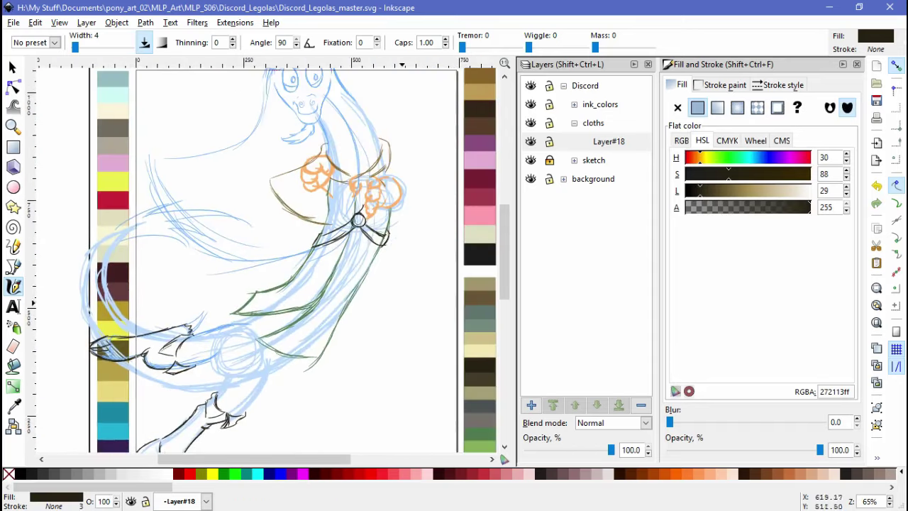
pyautogui.moveTo(404, 191); pyautogui.dragTo(378, 282)
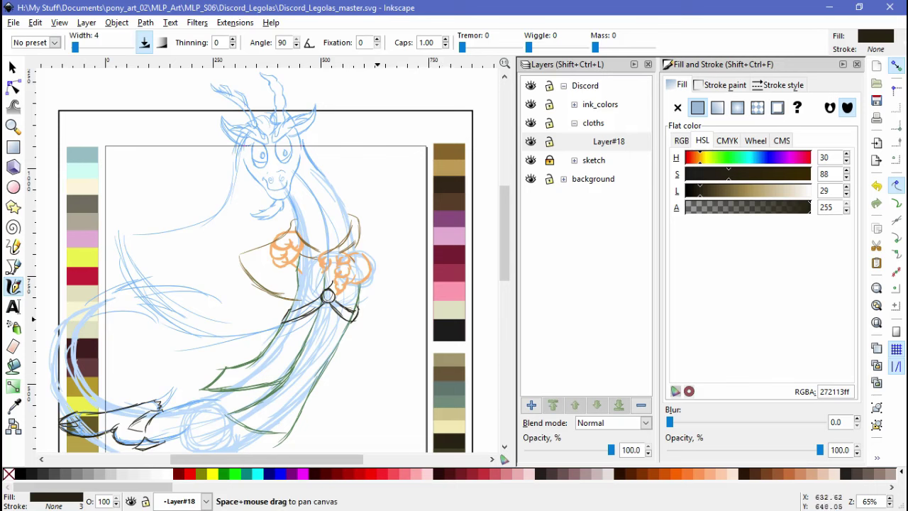
pyautogui.moveTo(377, 319)
pyautogui.mouseDown()
pyautogui.moveTo(379, 326)
pyautogui.moveTo(397, 235)
pyautogui.moveTo(401, 247)
pyautogui.mouseUp()
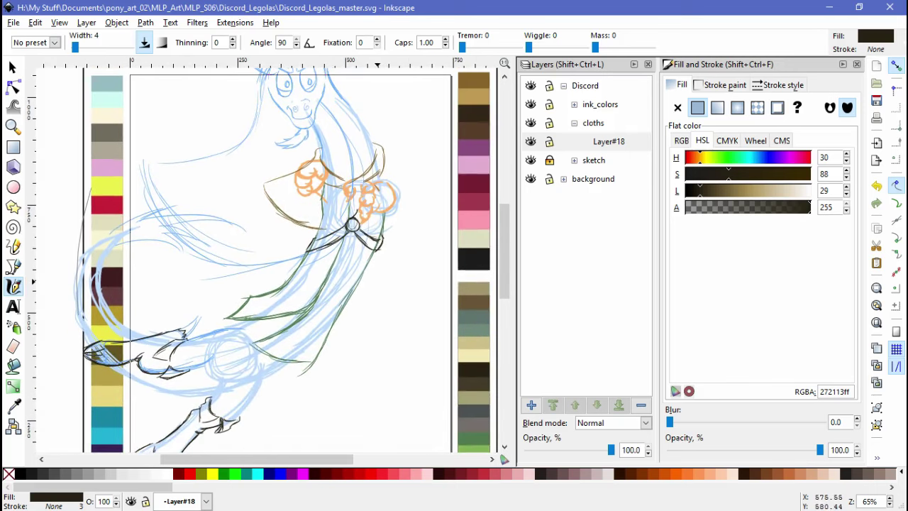
pyautogui.hotkey('ctrl', 'shift', 'n')
pyautogui.press('Return')
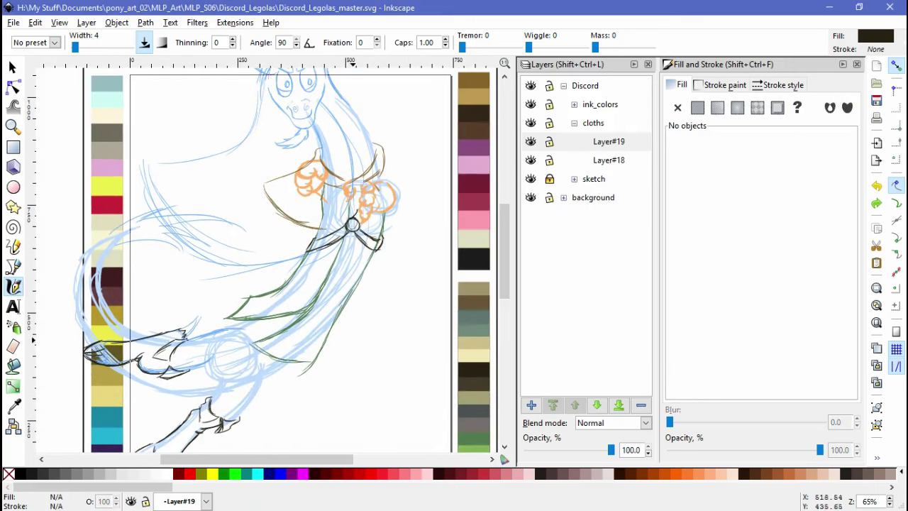
pyautogui.press('d')
pyautogui.click(278, 353)
pyautogui.press('c')
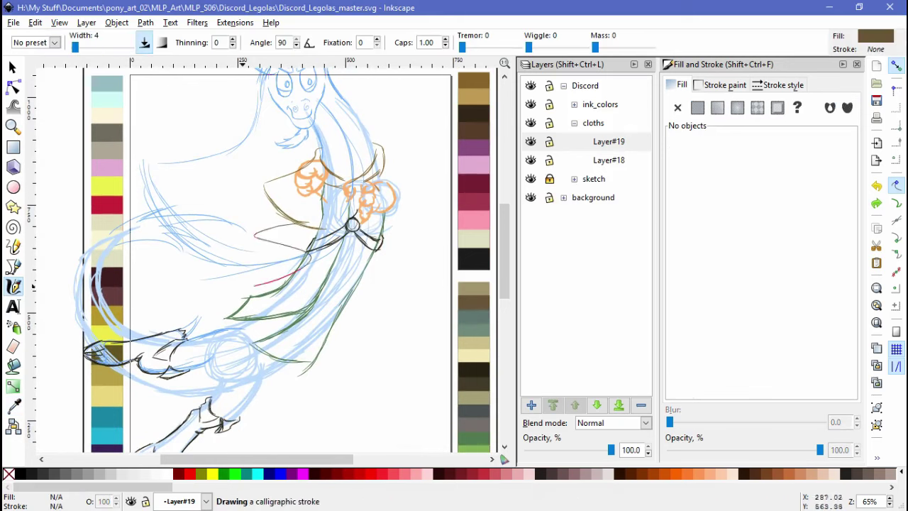
# Sketch the bow's upper limb as long brown curves from beside the head down through the gripping hand
pyautogui.moveTo(379, 249); pyautogui.dragTo(389, 320)
pyautogui.scroll(1, 379, 298)
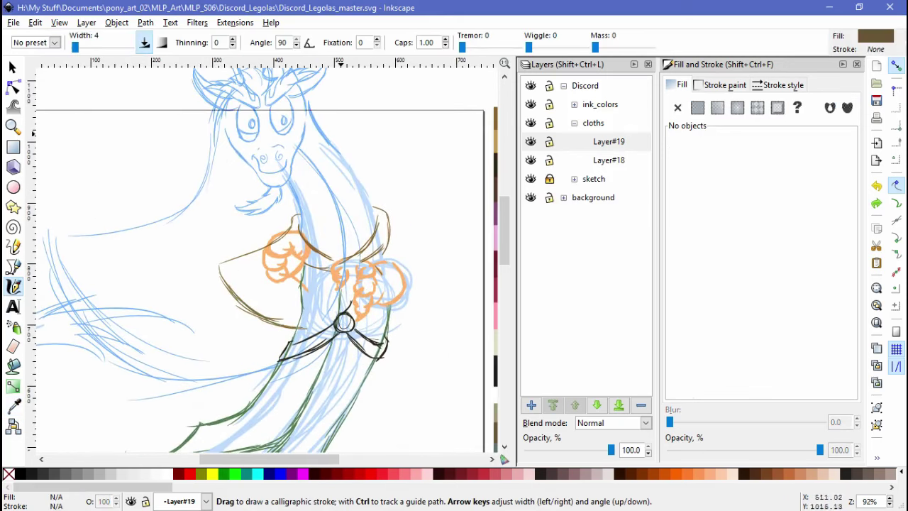
pyautogui.moveTo(311, 106); pyautogui.dragTo(362, 207)
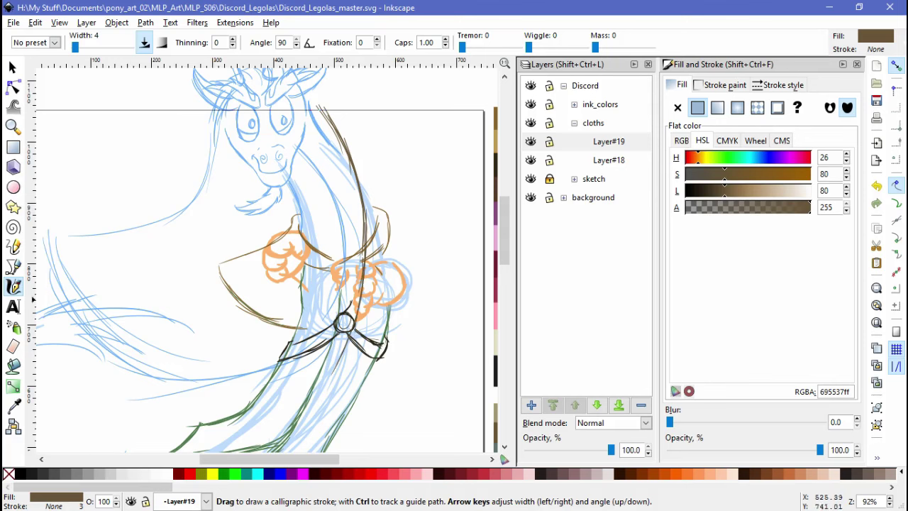
pyautogui.scroll(-3, 259, 255)
pyautogui.scroll(3, 263, 255)
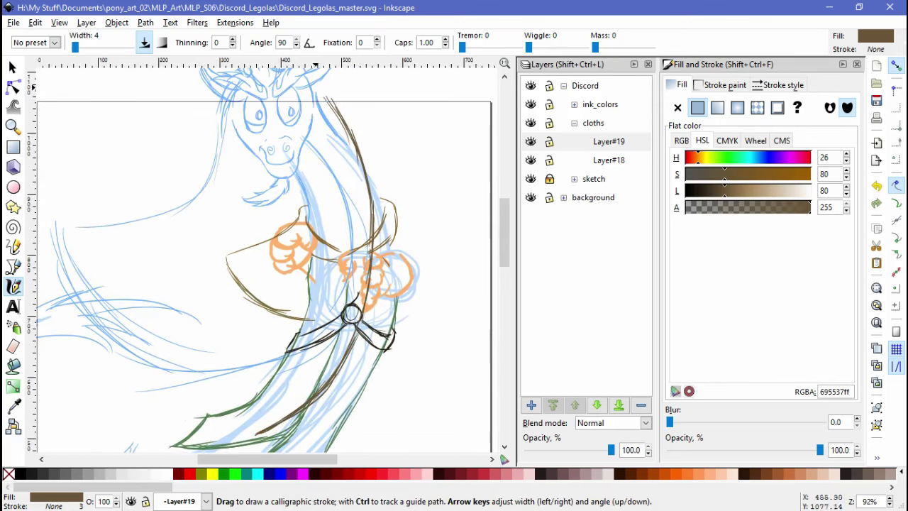
pyautogui.moveTo(309, 86); pyautogui.dragTo(351, 190)
pyautogui.moveTo(325, 108)
pyautogui.mouseDown()
pyautogui.moveTo(352, 210)
pyautogui.moveTo(345, 259)
pyautogui.mouseUp()
pyautogui.moveTo(344, 260); pyautogui.dragTo(373, 136)
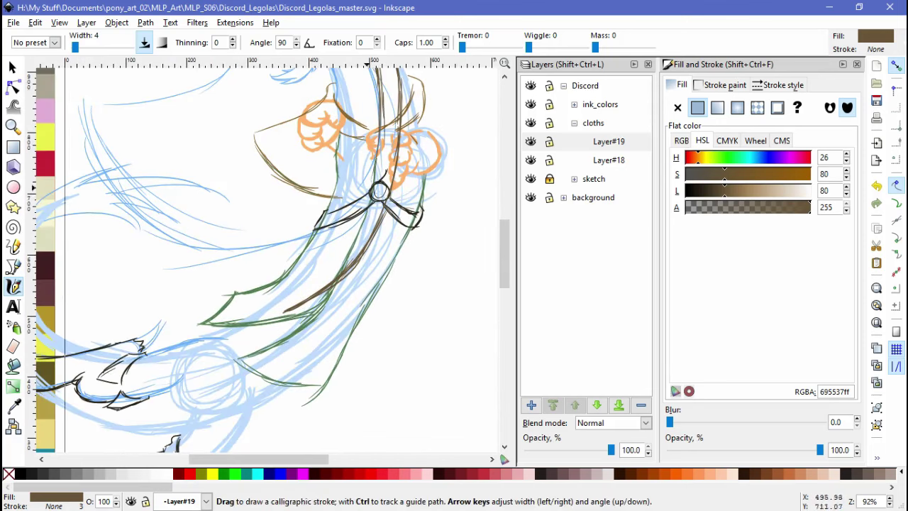
# Build up the bow's lower limb with brown strokes sweeping from the belt ring down across the tunic to the lower tip
pyautogui.moveTo(378, 103)
pyautogui.mouseDown()
pyautogui.moveTo(328, 270)
pyautogui.moveTo(257, 315)
pyautogui.mouseUp()
pyautogui.moveTo(319, 294); pyautogui.dragTo(248, 322)
pyautogui.moveTo(340, 247); pyautogui.dragTo(326, 320)
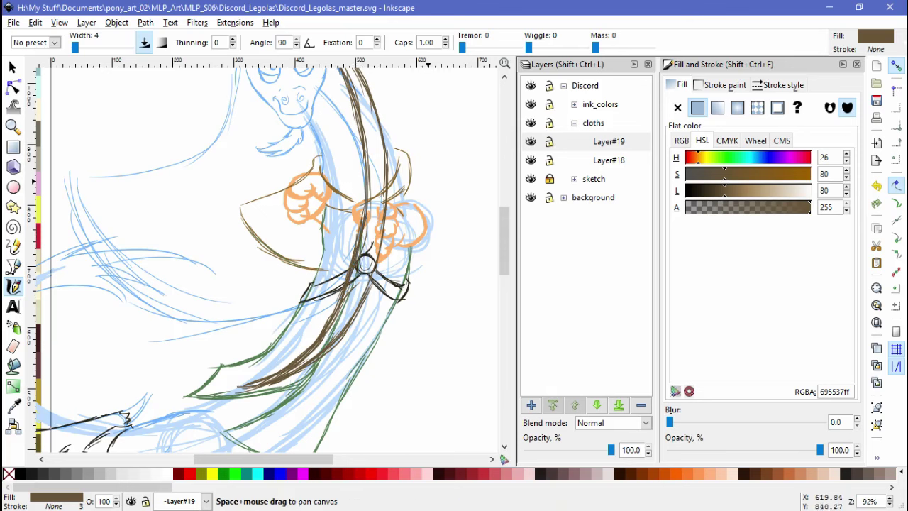
pyautogui.moveTo(352, 245); pyautogui.dragTo(328, 312)
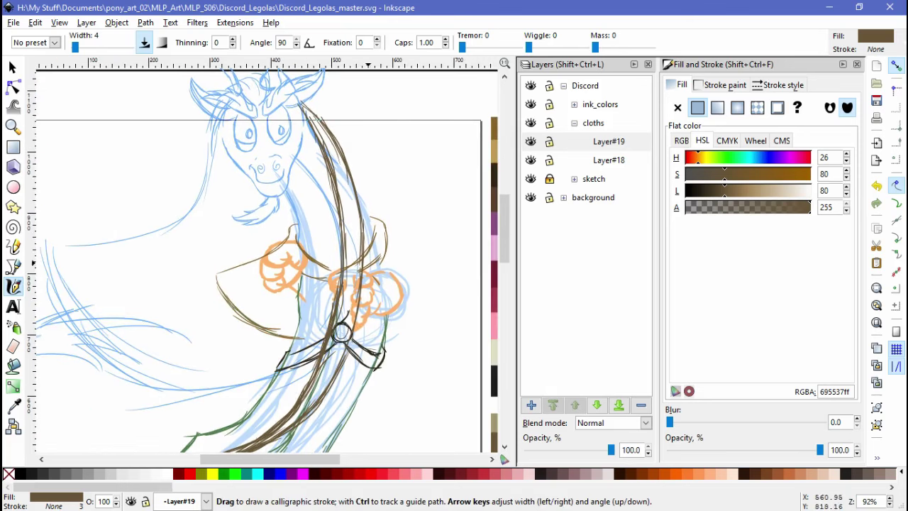
pyautogui.scroll(1, 368, 263)
pyautogui.moveTo(316, 368)
pyautogui.mouseDown()
pyautogui.moveTo(333, 245)
pyautogui.moveTo(356, 246)
pyautogui.moveTo(406, 352)
pyautogui.moveTo(426, 435)
pyautogui.mouseUp()
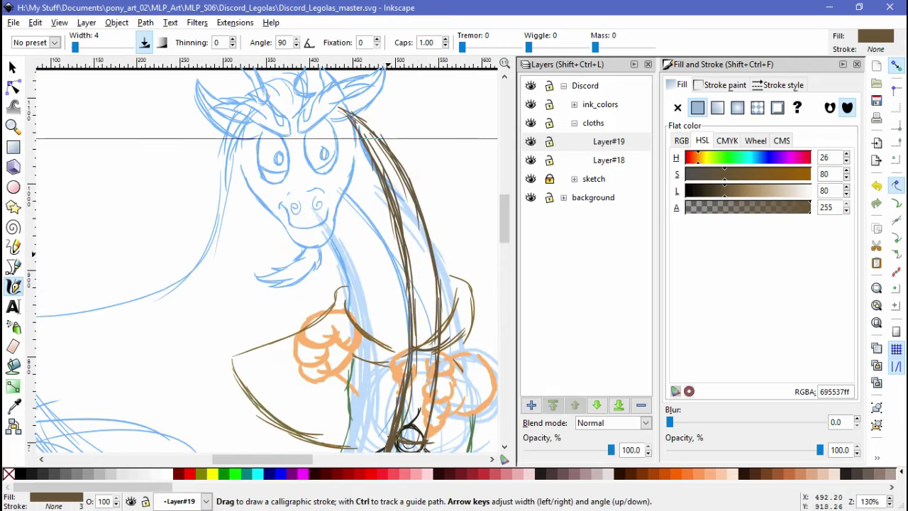
# Add a new layer above the bow layer and try a first bowstring stroke from the upper tip, undoing it
pyautogui.scroll(-3, 266, 255)
pyautogui.hotkey('ctrl', 'shift', 'n')
pyautogui.press('Return')
pyautogui.scroll(1, 266, 256)
pyautogui.moveTo(339, 75)
pyautogui.mouseDown()
pyautogui.moveTo(334, 241)
pyautogui.moveTo(309, 327)
pyautogui.mouseUp()
pyautogui.hotkey('ctrl', 'z')
# Lock the tunic layer, select only the bow's upper-limb strokes, and rotate and nudge them slightly into place
pyautogui.moveTo(313, 184)
pyautogui.mouseDown()
pyautogui.moveTo(230, 170)
pyautogui.moveTo(230, 233)
pyautogui.mouseUp()
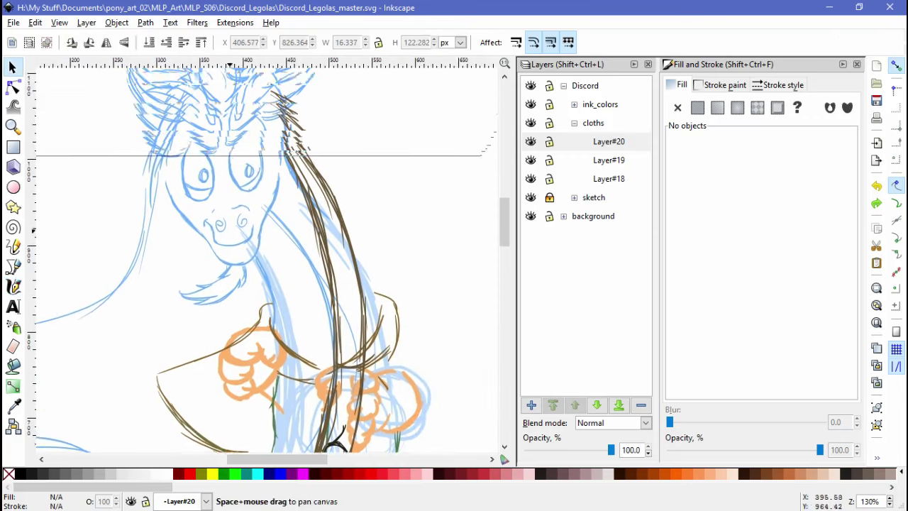
pyautogui.moveTo(364, 132)
pyautogui.mouseDown()
pyautogui.moveTo(216, 383)
pyautogui.moveTo(219, 367)
pyautogui.mouseUp()
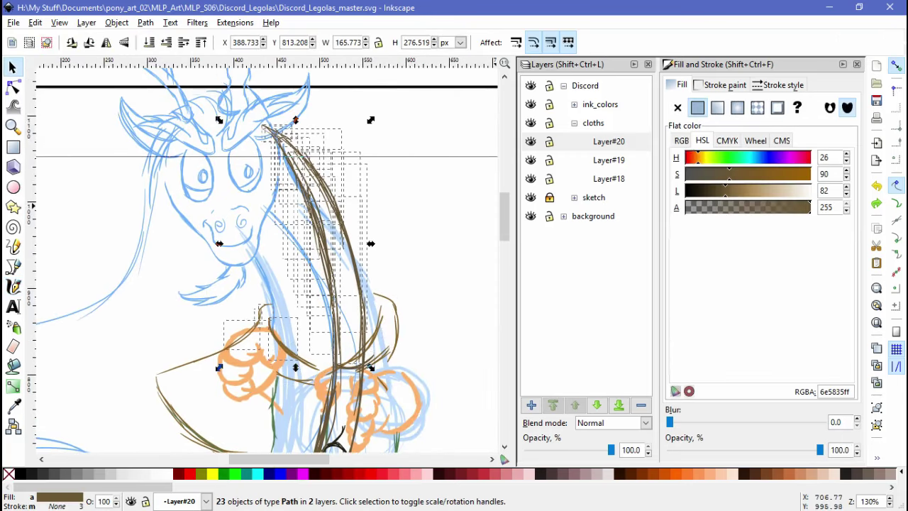
pyautogui.click(548, 178)
pyautogui.press('Escape')
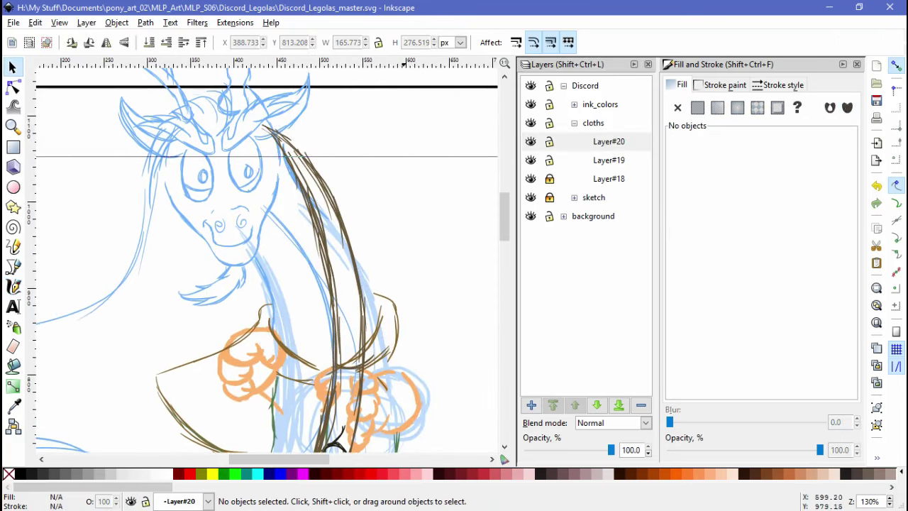
pyautogui.moveTo(256, 112)
pyautogui.mouseDown()
pyautogui.moveTo(357, 253)
pyautogui.moveTo(370, 367)
pyautogui.moveTo(443, 348)
pyautogui.mouseUp()
pyautogui.click(379, 369)
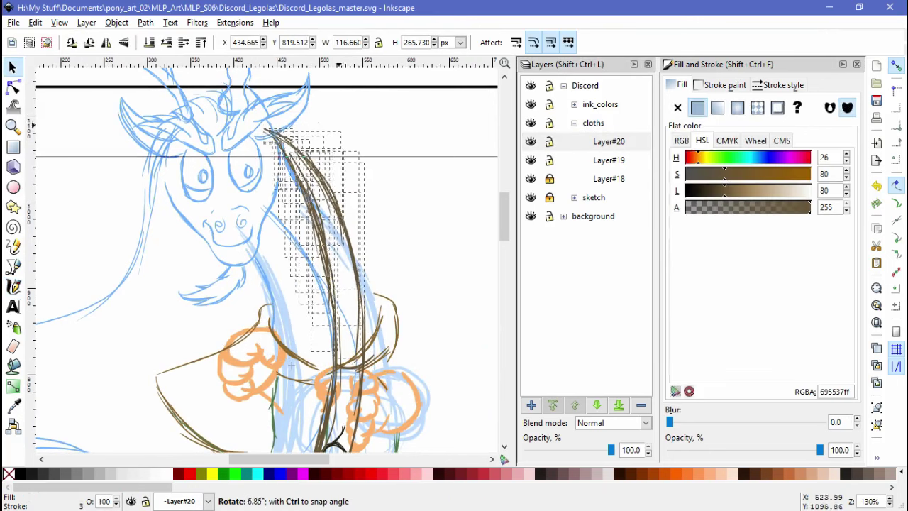
pyautogui.moveTo(361, 96); pyautogui.dragTo(358, 100)
pyautogui.moveTo(365, 131); pyautogui.dragTo(369, 138)
pyautogui.press('Escape')
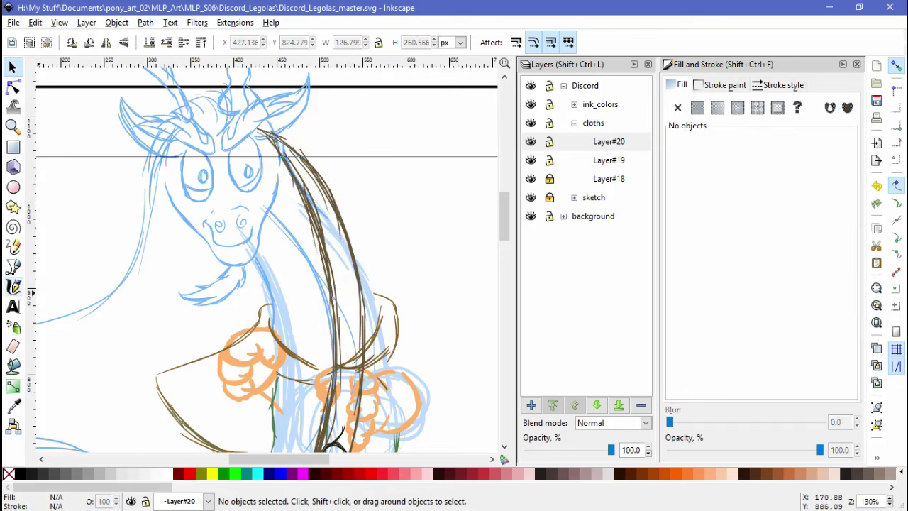
# Try sketching the bowstring from the upper tip past the raised hand to the lower tip, and undo those strokes
pyautogui.click(13, 286)
pyautogui.moveTo(257, 358); pyautogui.dragTo(287, 165)
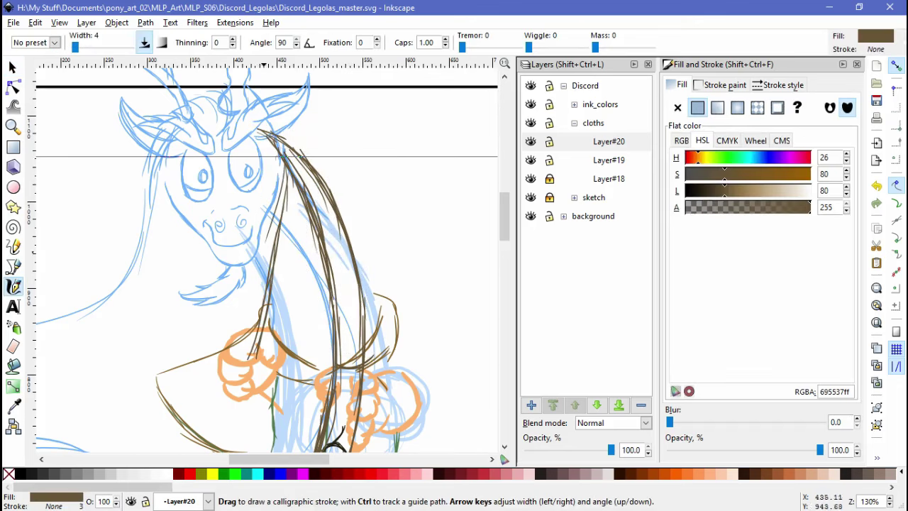
pyautogui.scroll(-6, 266, 255)
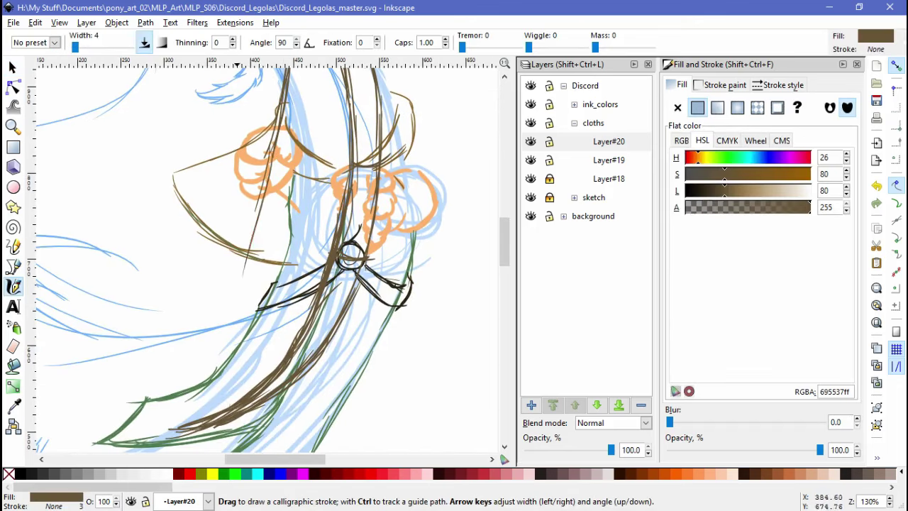
pyautogui.moveTo(260, 211)
pyautogui.mouseDown()
pyautogui.moveTo(199, 417)
pyautogui.moveTo(271, 146)
pyautogui.mouseUp()
pyautogui.moveTo(271, 146)
pyautogui.mouseDown()
pyautogui.moveTo(225, 316)
pyautogui.moveTo(253, 212)
pyautogui.mouseUp()
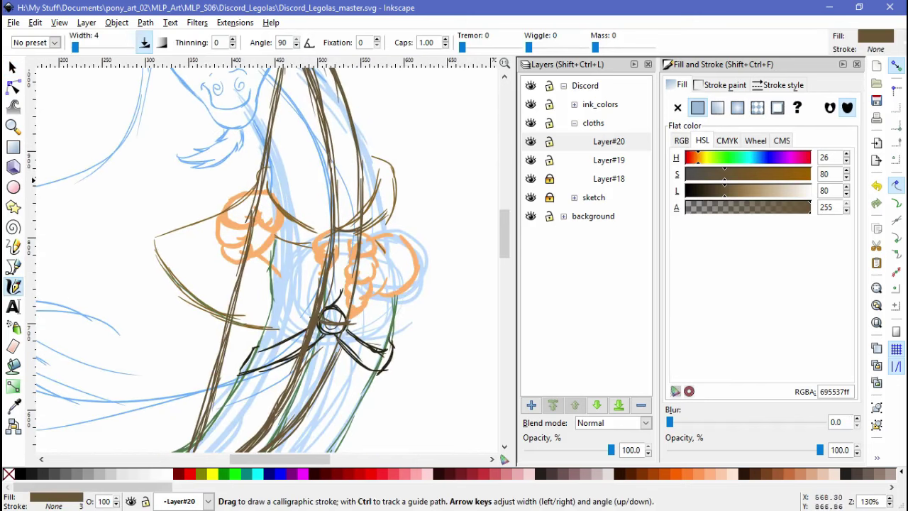
pyautogui.hotkey('ctrl', 'z')
pyautogui.hotkey('ctrl', 'z')
pyautogui.hotkey('ctrl', 'z')
pyautogui.hotkey('ctrl', 'z')
pyautogui.press('-')
pyautogui.press('-')
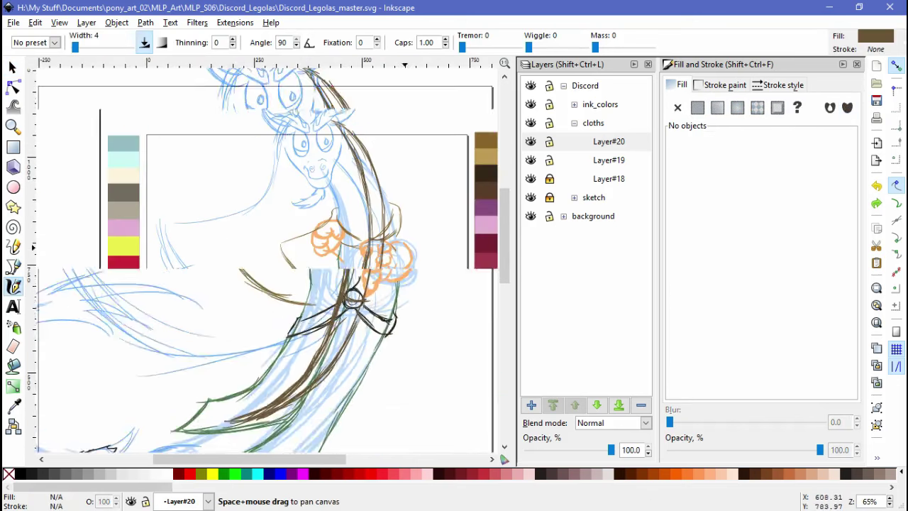
# Select all the bow's strokes and narrow the bow to about 190 px wide and 594 px high
pyautogui.click(12, 66)
pyautogui.moveTo(195, 87); pyautogui.dragTo(426, 379)
pyautogui.moveTo(247, 239); pyautogui.dragTo(285, 239)
pyautogui.moveTo(366, 225); pyautogui.dragTo(364, 225)
pyautogui.press('Escape')
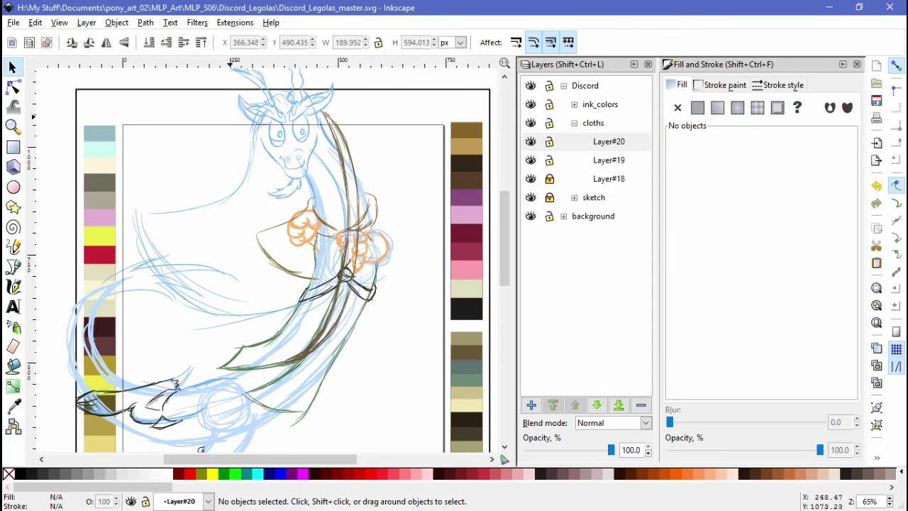
# Scale the whole bow up proportionally to about 200 by 627 px and adjust its placement over the hand
pyautogui.hotkey('ctrl', 'a')
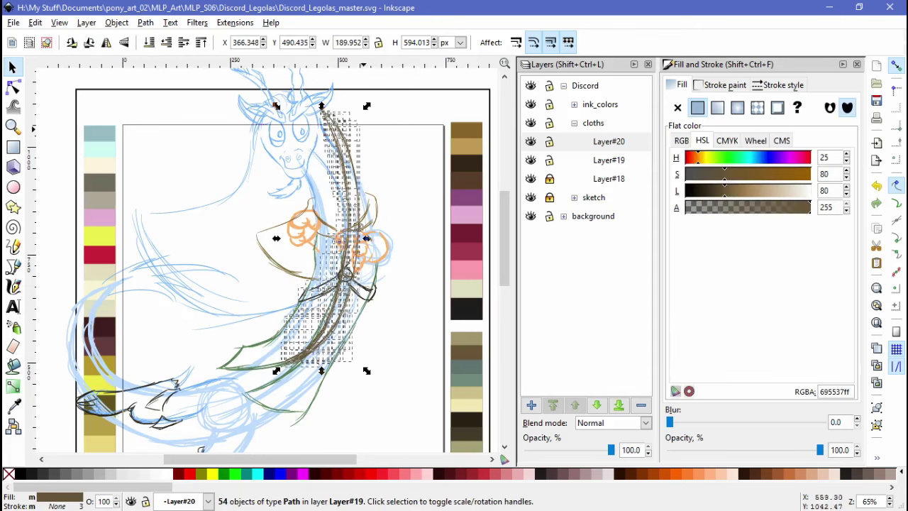
pyautogui.moveTo(365, 108); pyautogui.dragTo(371, 91)
pyautogui.moveTo(347, 213); pyautogui.dragTo(341, 222)
pyautogui.click(395, 257)
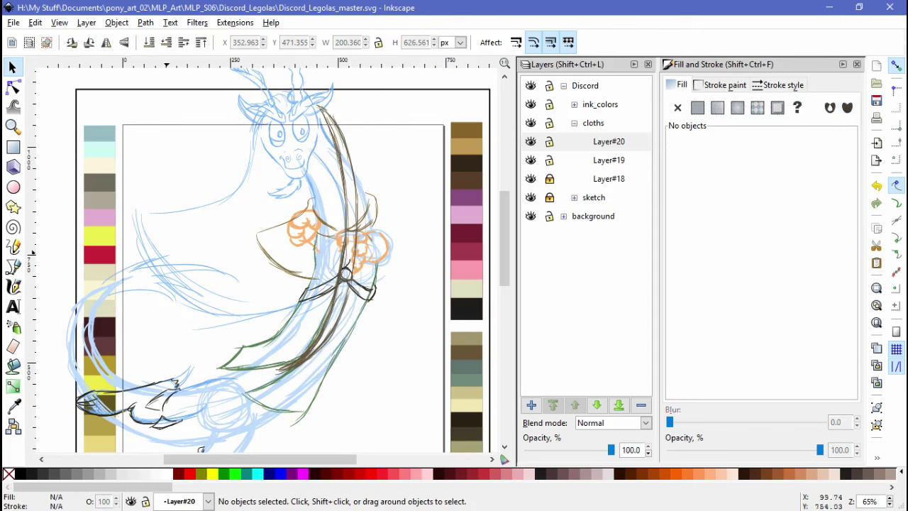
# Draw the bowstring in brown from the bow's upper tip past the raised hand down to the lower tip
pyautogui.press('c')
pyautogui.scroll(1, 321, 204)
pyautogui.click(321, 204)
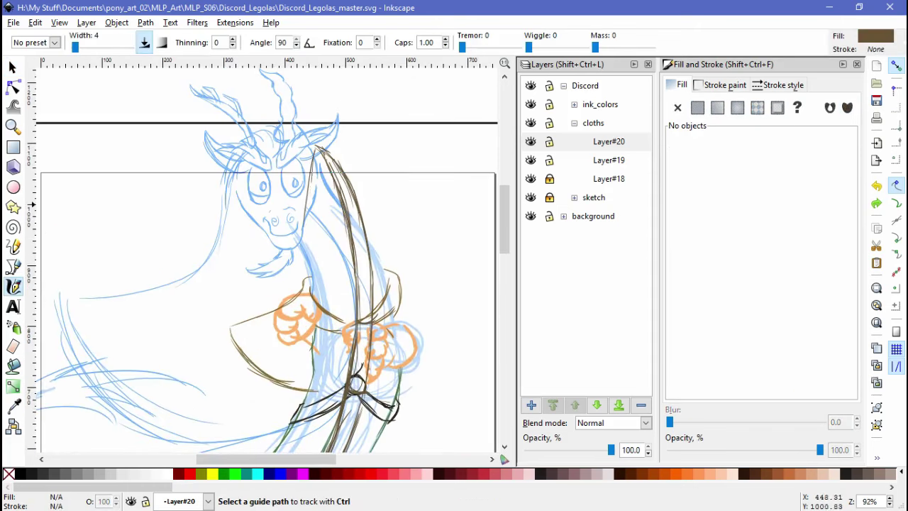
pyautogui.moveTo(315, 206)
pyautogui.mouseDown()
pyautogui.moveTo(316, 152)
pyautogui.moveTo(304, 309)
pyautogui.moveTo(299, 148)
pyautogui.moveTo(280, 319)
pyautogui.mouseUp()
pyautogui.press('space')
pyautogui.moveTo(264, 355)
pyautogui.mouseDown()
pyautogui.moveTo(291, 169)
pyautogui.moveTo(273, 244)
pyautogui.mouseUp()
pyautogui.press('space')
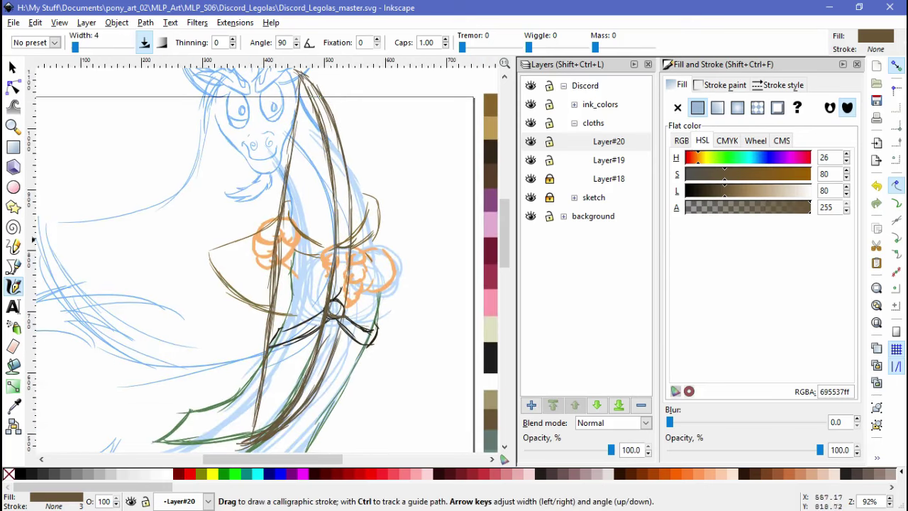
# Add a new layer directly above the tunic layer, lock the bow and string layers, and pick the dark brown 332618
pyautogui.scroll(-2, 404, 128)
pyautogui.scroll(-2, 319, 255)
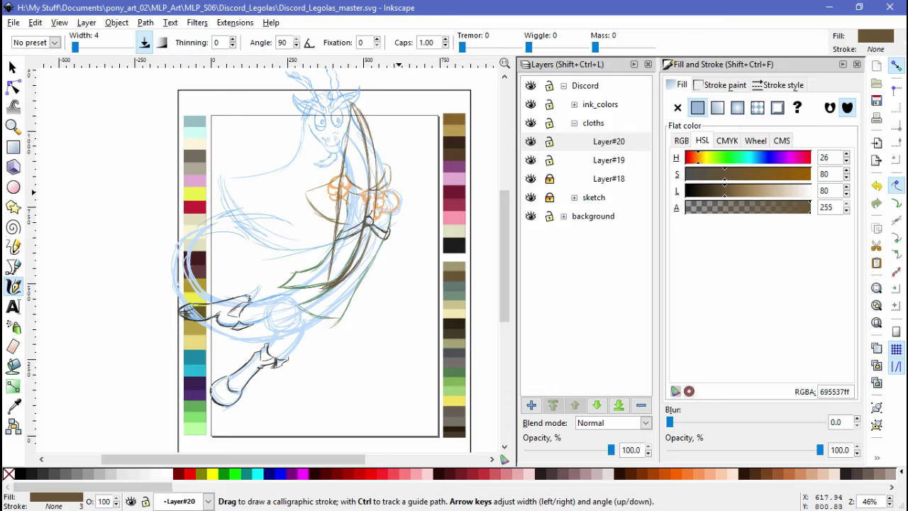
pyautogui.click(609, 178)
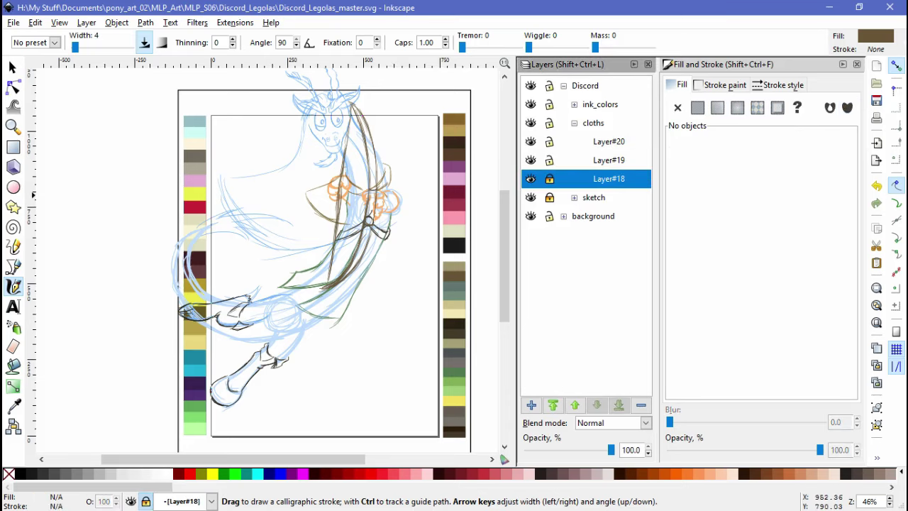
pyautogui.hotkey('ctrl', 'shift', 'n')
pyautogui.press('Return')
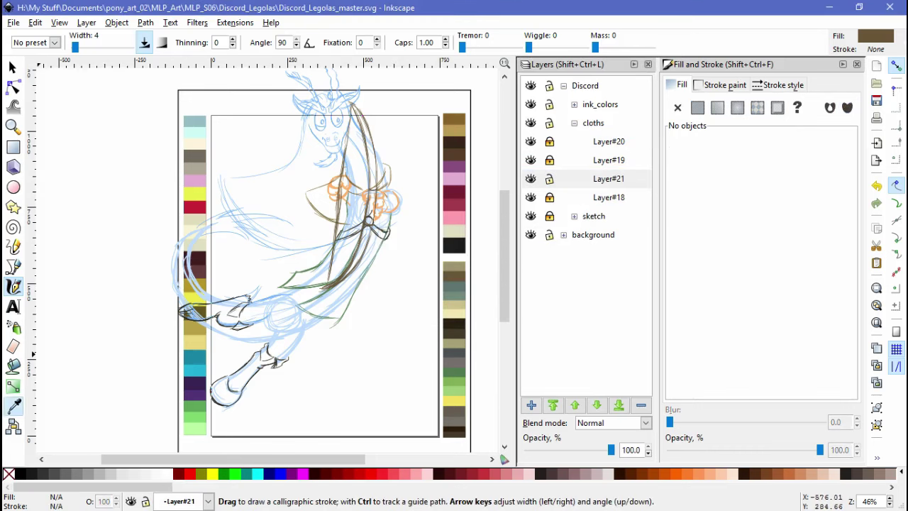
pyautogui.press('d')
pyautogui.click(454, 142)
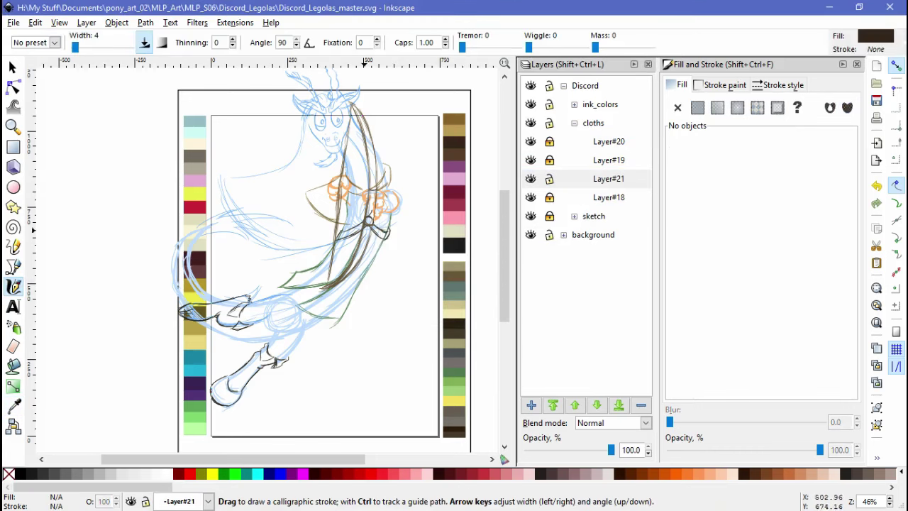
# Sketch a second belt across the lower tunic with parallel dark curves, rounded ends and short cross lines
pyautogui.scroll(6, 321, 257)
pyautogui.moveTo(223, 248)
pyautogui.mouseDown()
pyautogui.moveTo(287, 322)
pyautogui.moveTo(376, 353)
pyautogui.mouseUp()
pyautogui.moveTo(262, 261)
pyautogui.mouseDown()
pyautogui.moveTo(393, 324)
pyautogui.moveTo(395, 335)
pyautogui.moveTo(365, 354)
pyautogui.mouseUp()
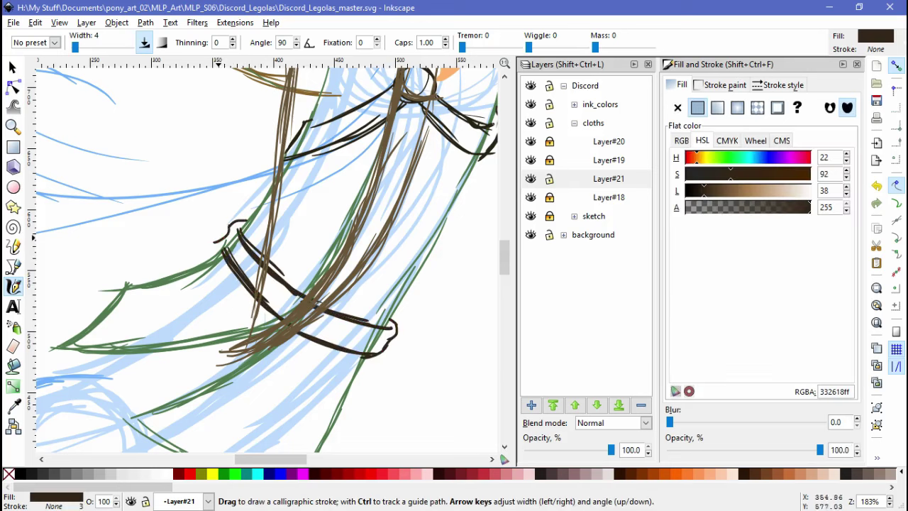
pyautogui.moveTo(242, 221); pyautogui.dragTo(226, 264)
pyautogui.moveTo(285, 283); pyautogui.dragTo(261, 316)
pyautogui.scroll(-2, 433, 333)
pyautogui.scroll(2, 423, 329)
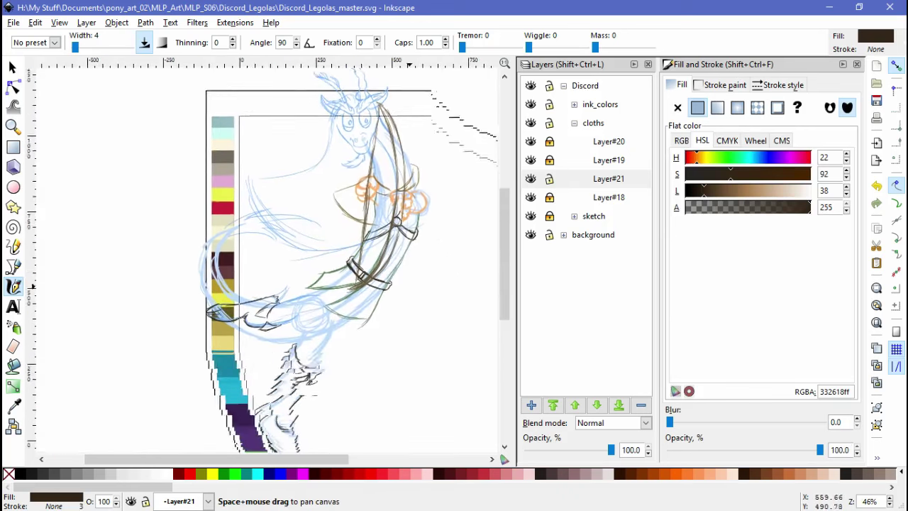
# Add a new layer above the lower belt layer and pick the maroon 653d3e from the colour swatches
pyautogui.scroll(5, 299, 289)
pyautogui.hscroll(-5, 299, 289)
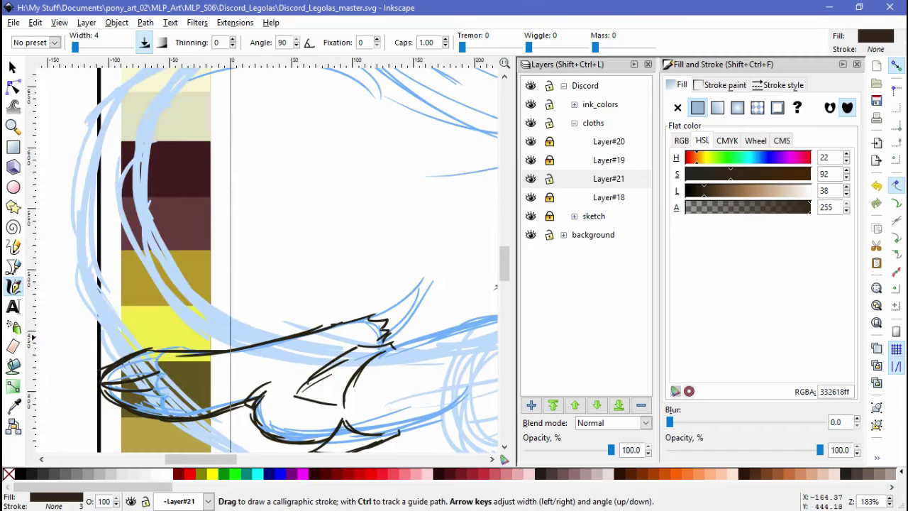
pyautogui.press('d')
pyautogui.hotkey('shift', 'ctrl', 'n')
pyautogui.press('Return')
pyautogui.click(165, 223)
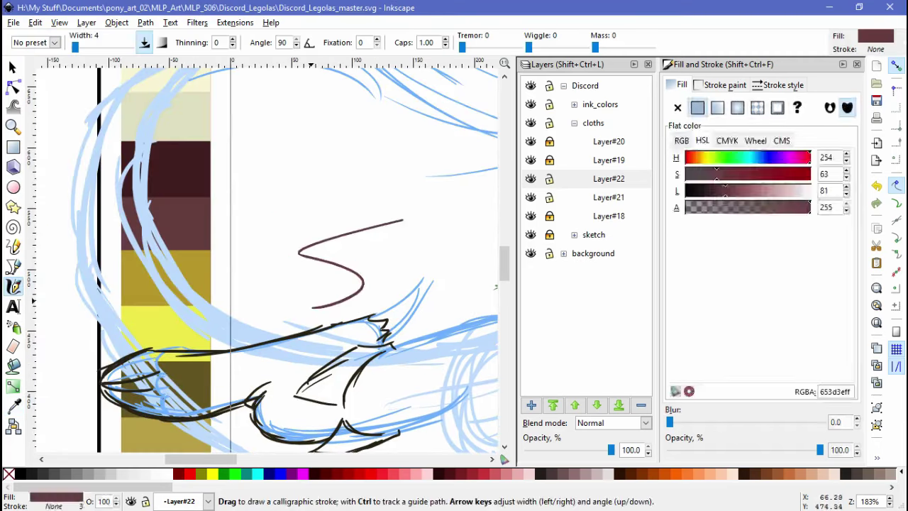
# Draw the raised leg's trouser outline in maroon along the top of the thigh and its underside above the boot
pyautogui.hscroll(5, 283, 284)
pyautogui.moveTo(170, 294); pyautogui.dragTo(330, 261)
pyautogui.moveTo(155, 381); pyautogui.dragTo(250, 332)
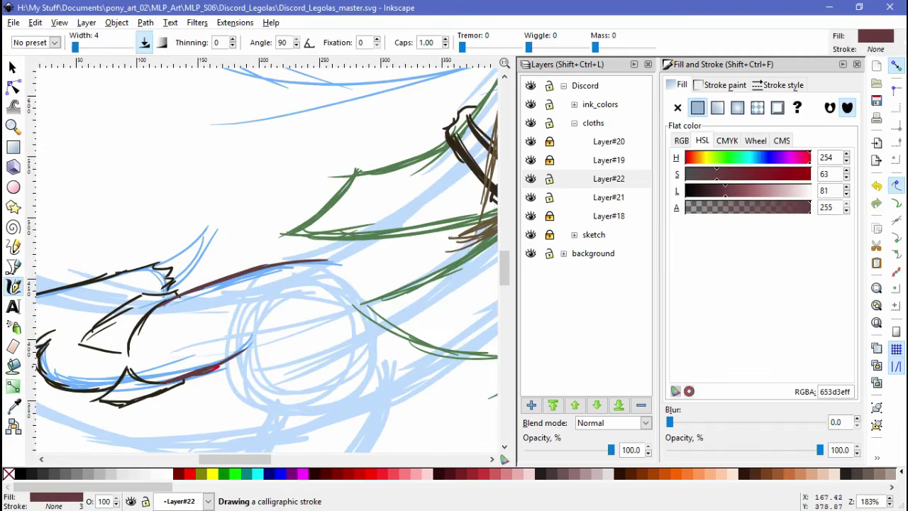
# Draw the long maroon trouser edge under the body from the tunic hem to the tail, ending in a jagged edge
pyautogui.scroll(-4, 250, 332)
pyautogui.hscroll(2, 250, 332)
pyautogui.moveTo(399, 239); pyautogui.dragTo(142, 334)
pyautogui.hscroll(-6, 269, 256)
pyautogui.scroll(-2, 270, 255)
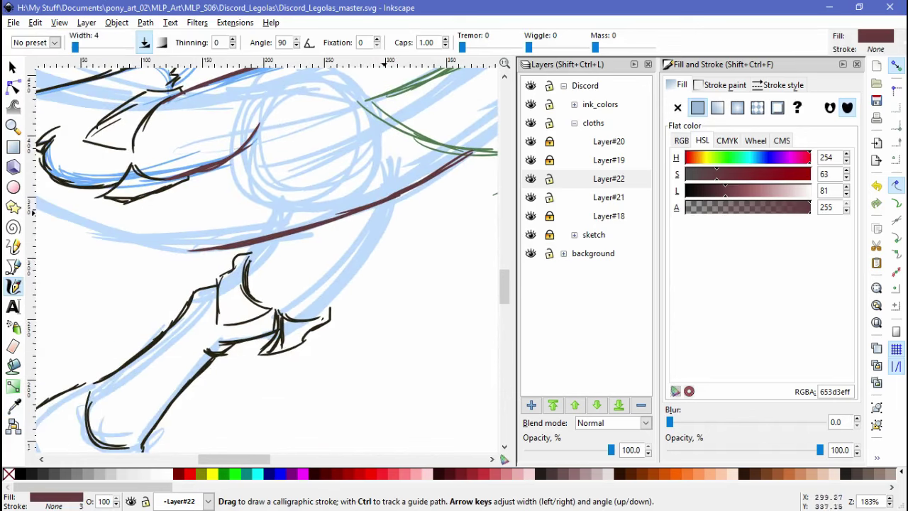
pyautogui.moveTo(197, 255); pyautogui.dragTo(328, 284)
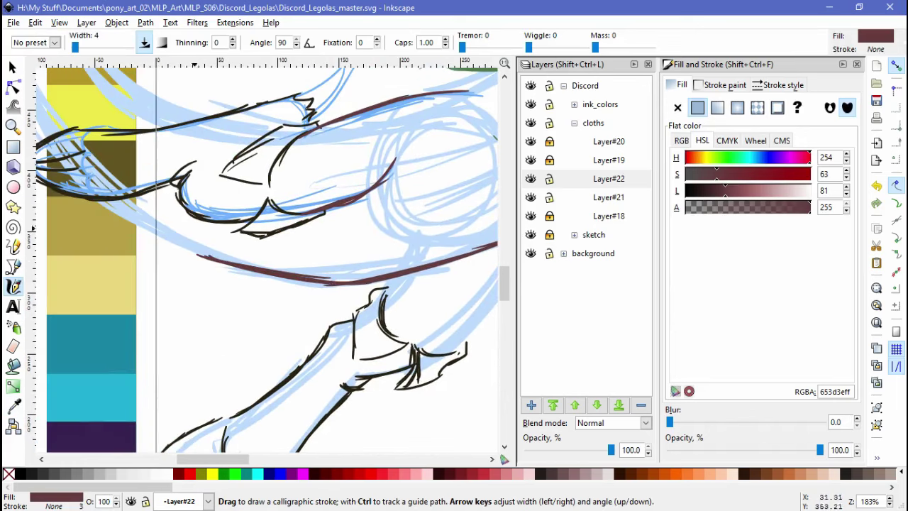
pyautogui.moveTo(210, 237); pyautogui.dragTo(205, 241)
pyautogui.hotkey('ctrl', 'z')
pyautogui.scroll(-2, 262, 255)
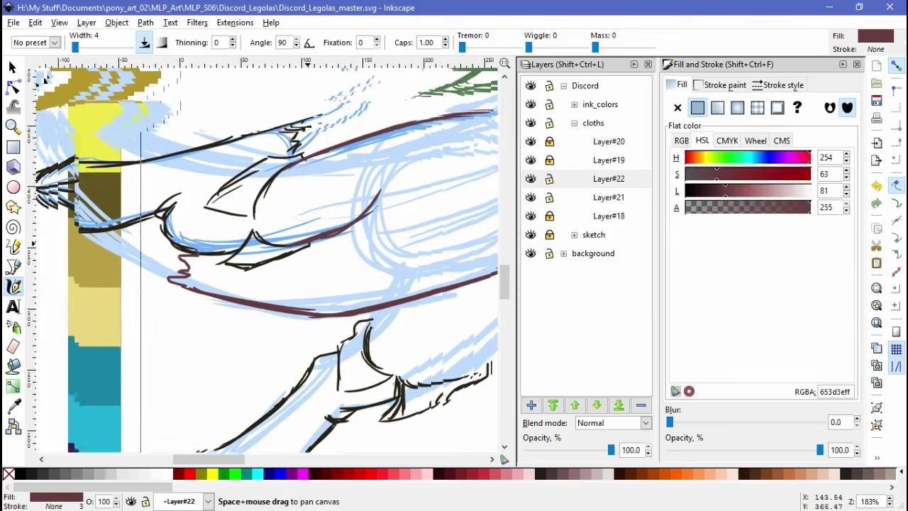
# Pick the grey 706c5f from the colour swatches and draw the front and back edges of the neck below the head
pyautogui.scroll(-5, 262, 255)
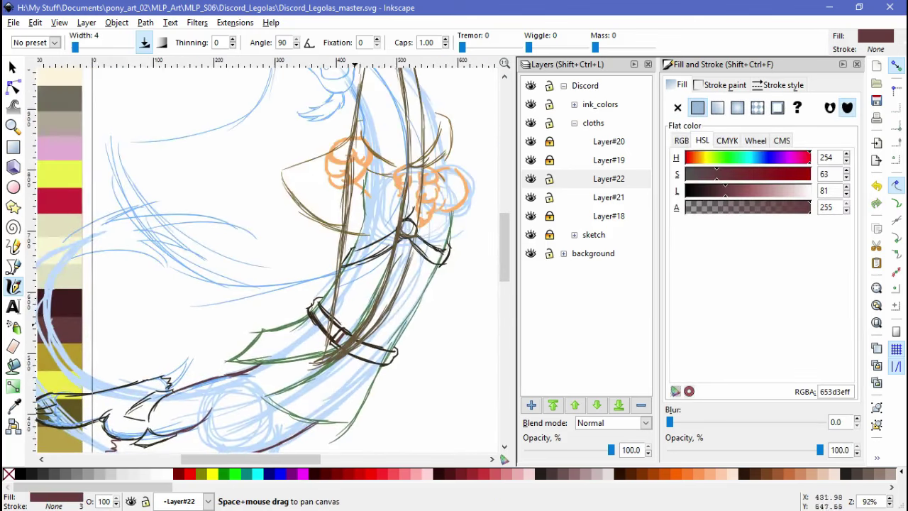
pyautogui.scroll(1, 262, 255)
pyautogui.press('d')
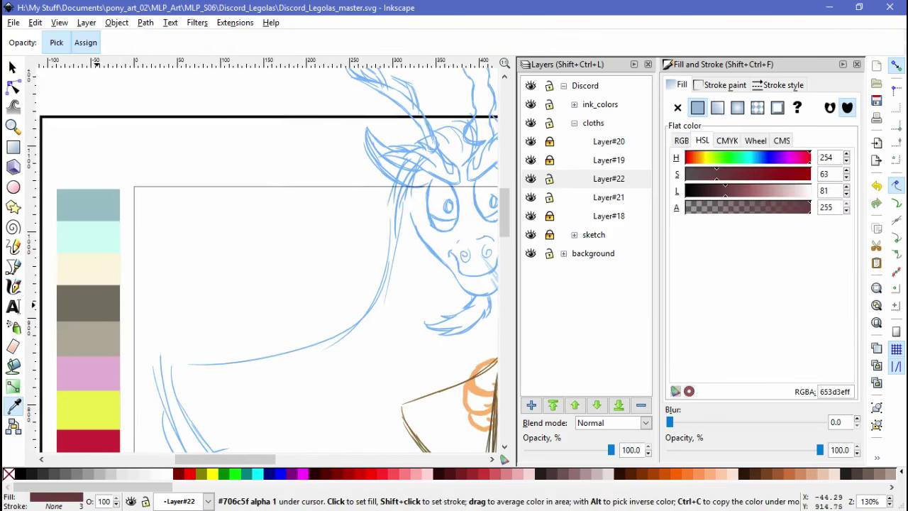
pyautogui.click(88, 303)
pyautogui.scroll(1, 263, 255)
pyautogui.hscroll(2, 263, 255)
pyautogui.moveTo(245, 66)
pyautogui.mouseDown()
pyautogui.moveTo(241, 166)
pyautogui.moveTo(355, 351)
pyautogui.mouseUp()
pyautogui.scroll(2, 188, 271)
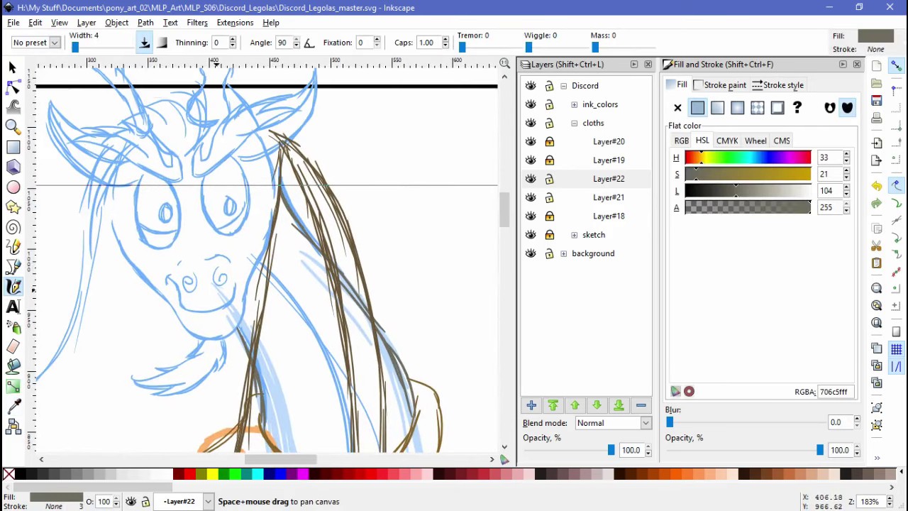
pyautogui.scroll(2, 163, 255)
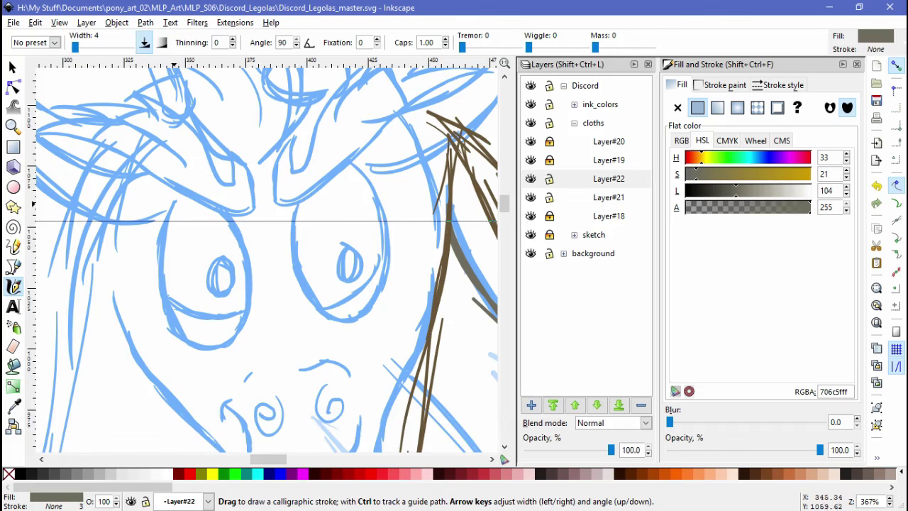
pyautogui.moveTo(178, 329); pyautogui.dragTo(227, 345)
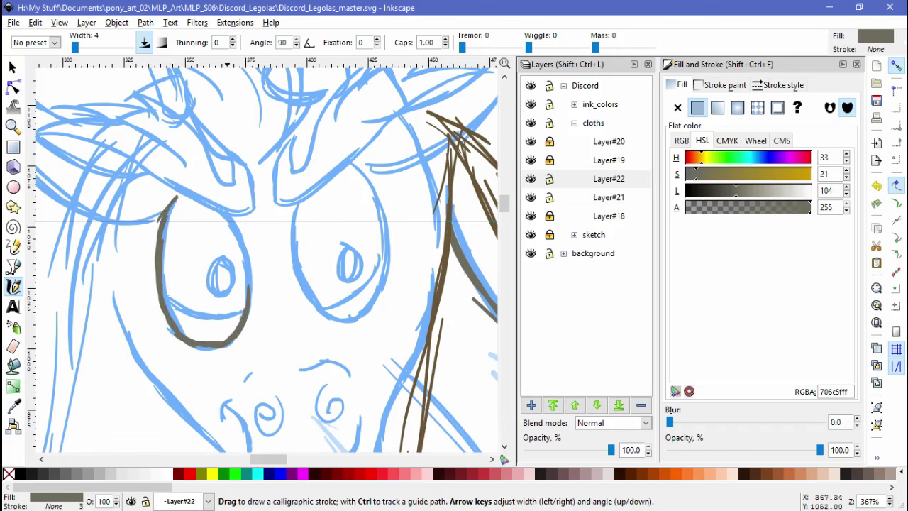
pyautogui.moveTo(165, 280); pyautogui.dragTo(164, 281)
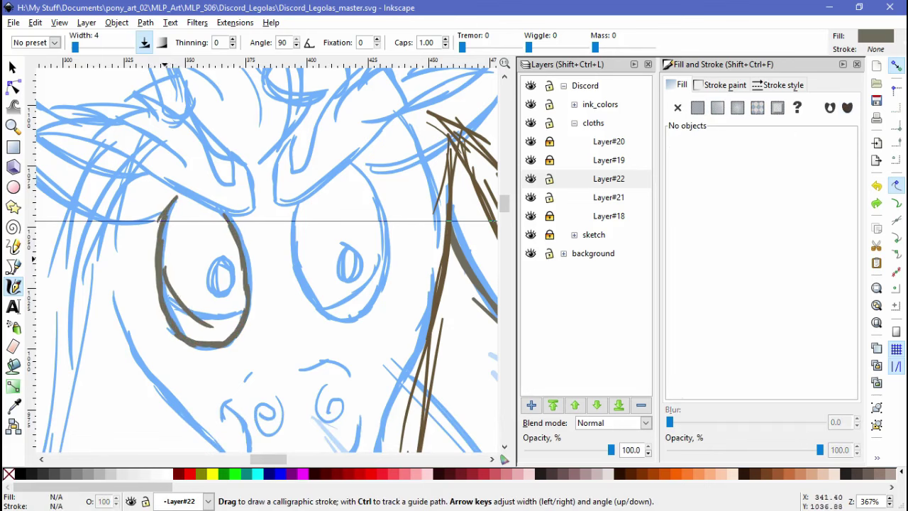
pyautogui.moveTo(237, 321); pyautogui.dragTo(200, 333)
pyautogui.moveTo(288, 389)
pyautogui.mouseDown()
pyautogui.moveTo(245, 306)
pyautogui.moveTo(262, 282)
pyautogui.mouseUp()
pyautogui.hotkey('ctrl', 'z')
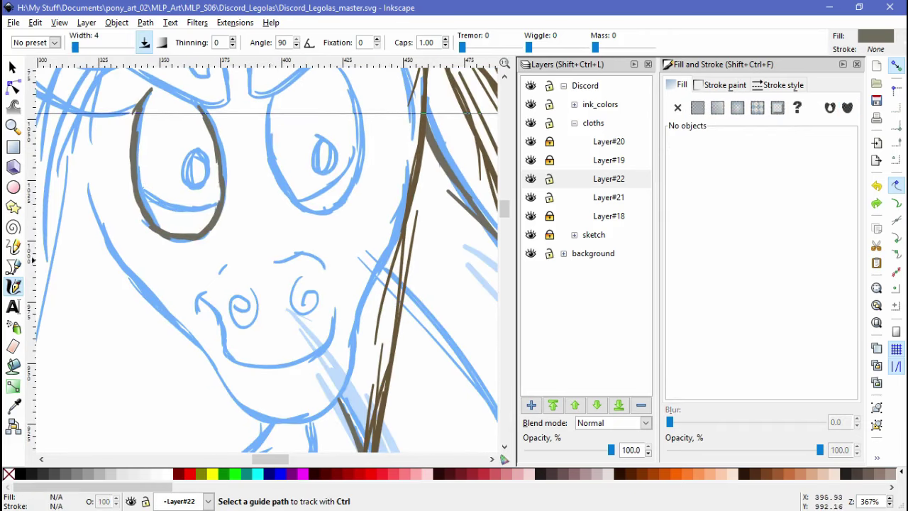
pyautogui.hotkey('ctrl', 'z')
pyautogui.hotkey('ctrl', 'z')
# Draw the face outline in grey around the cheeks and chin, and add a curved smile with a short corner crease
pyautogui.moveTo(91, 185)
pyautogui.mouseDown()
pyautogui.moveTo(181, 347)
pyautogui.moveTo(238, 355)
pyautogui.moveTo(280, 300)
pyautogui.moveTo(347, 96)
pyautogui.mouseUp()
pyautogui.scroll(1, 348, 95)
pyautogui.moveTo(198, 204)
pyautogui.mouseDown()
pyautogui.moveTo(221, 259)
pyautogui.moveTo(261, 294)
pyautogui.moveTo(308, 301)
pyautogui.mouseUp()
pyautogui.moveTo(308, 301)
pyautogui.mouseDown()
pyautogui.moveTo(353, 344)
pyautogui.moveTo(305, 358)
pyautogui.moveTo(244, 345)
pyautogui.moveTo(225, 307)
pyautogui.moveTo(239, 310)
pyautogui.mouseUp()
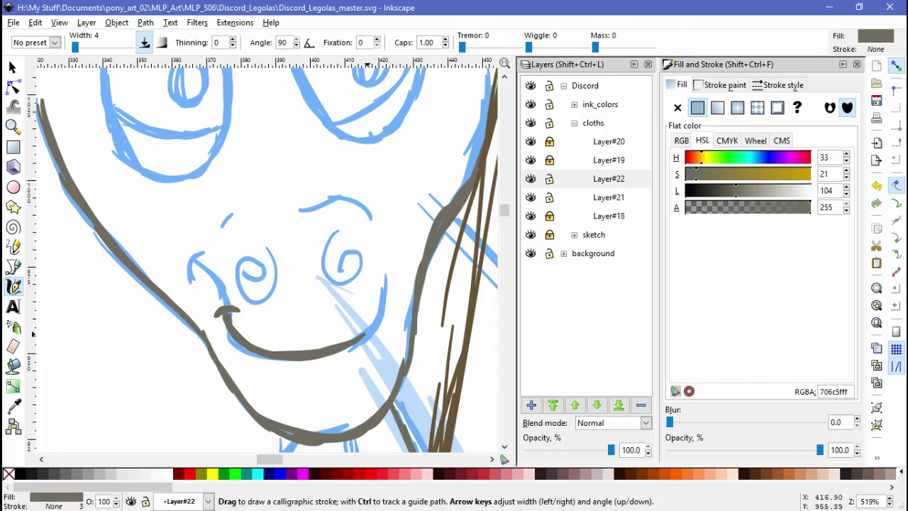
pyautogui.moveTo(363, 333); pyautogui.dragTo(376, 321)
pyautogui.scroll(-3, 379, 305)
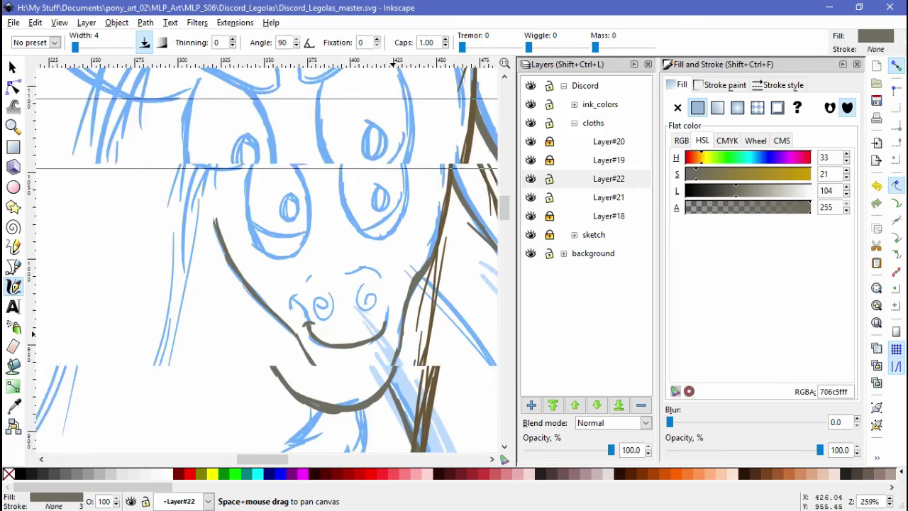
# Expand the sketch group, lock Layer#22, and unlock Layer#9 with the face sketch as the current layer
pyautogui.click(530, 309)
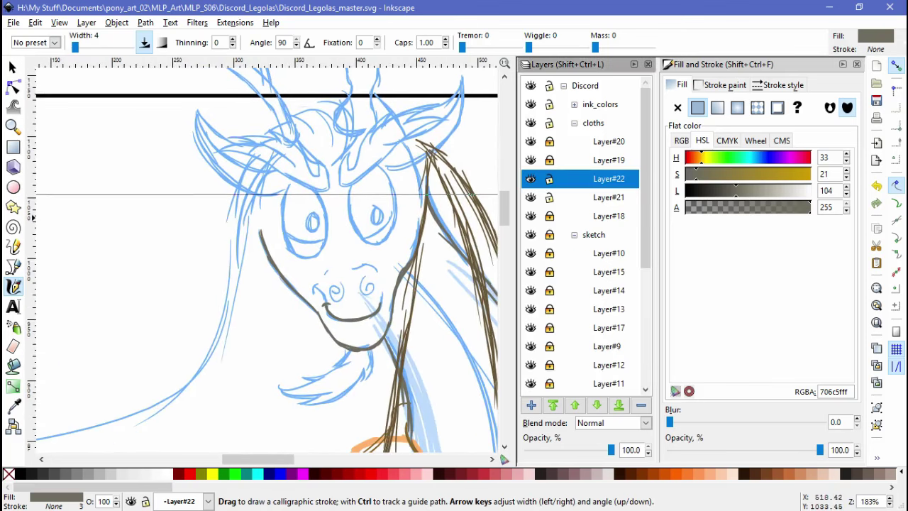
pyautogui.click(530, 346)
pyautogui.click(530, 346)
pyautogui.click(530, 346)
pyautogui.press('s')
pyautogui.press('+')
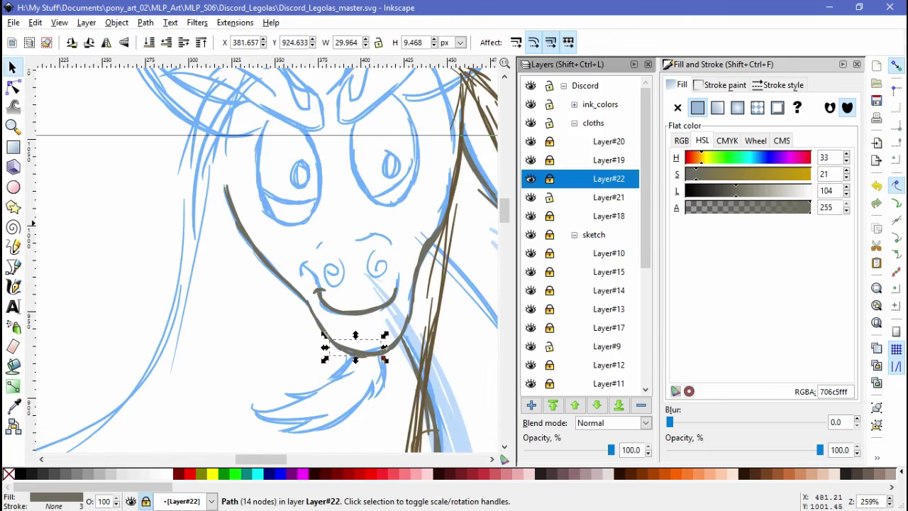
pyautogui.press('Escape')
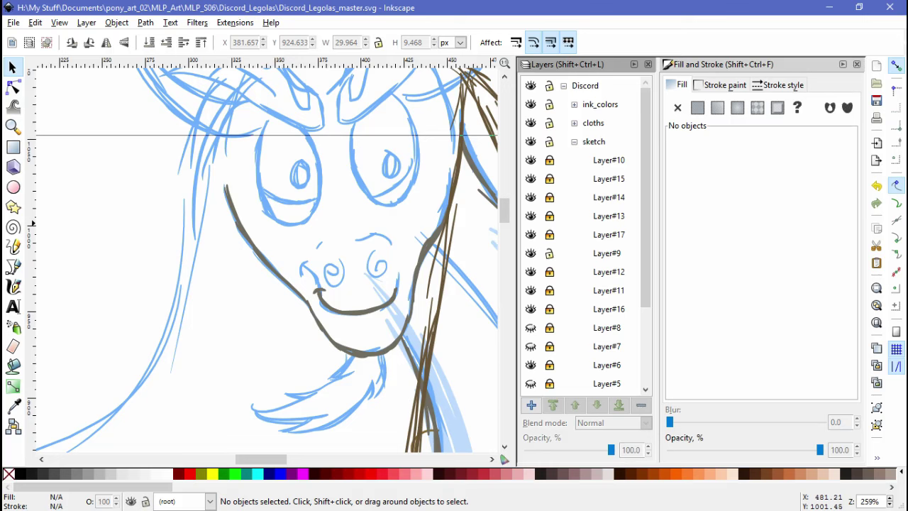
pyautogui.click(606, 253)
# Copy the blue muzzle strokes and paste them in place on a new layer above Layer#9
pyautogui.click(326, 297)
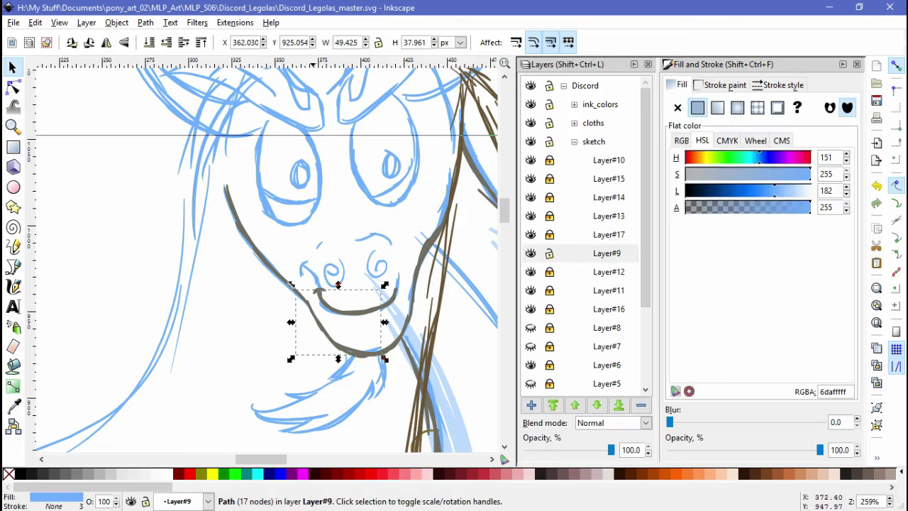
pyautogui.moveTo(264, 214)
pyautogui.mouseDown()
pyautogui.moveTo(300, 219)
pyautogui.moveTo(423, 341)
pyautogui.moveTo(351, 367)
pyautogui.moveTo(424, 335)
pyautogui.mouseUp()
pyautogui.hotkey('ctrl', 'shift', 'n')
pyautogui.press('Return')
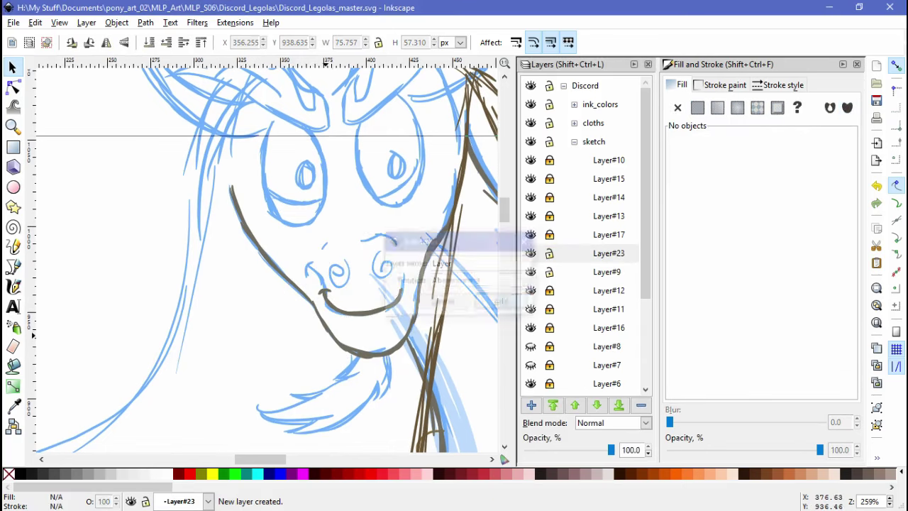
pyautogui.click(35, 23)
pyautogui.click(53, 124)
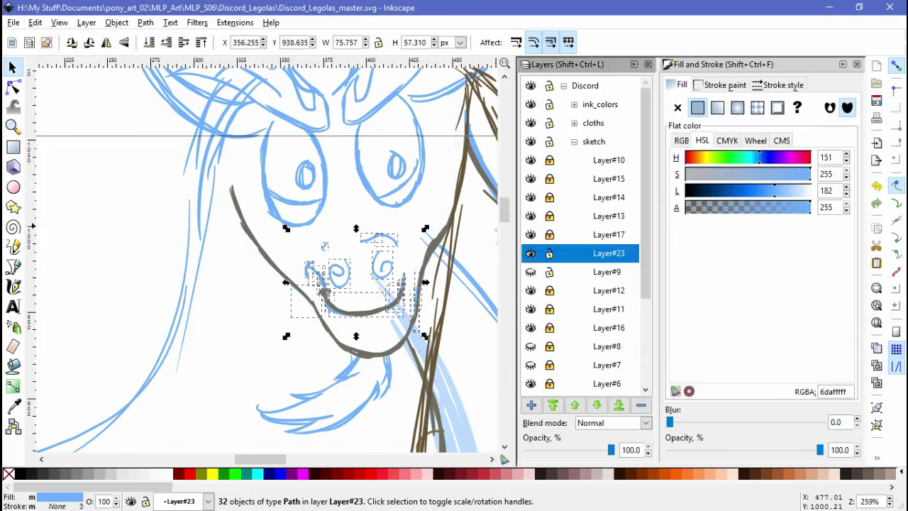
# Hide the cloths group, strip Layer#23 down to the old mouth strokes, and hide and lock it while showing Layer#9
pyautogui.click(530, 123)
pyautogui.press('Escape')
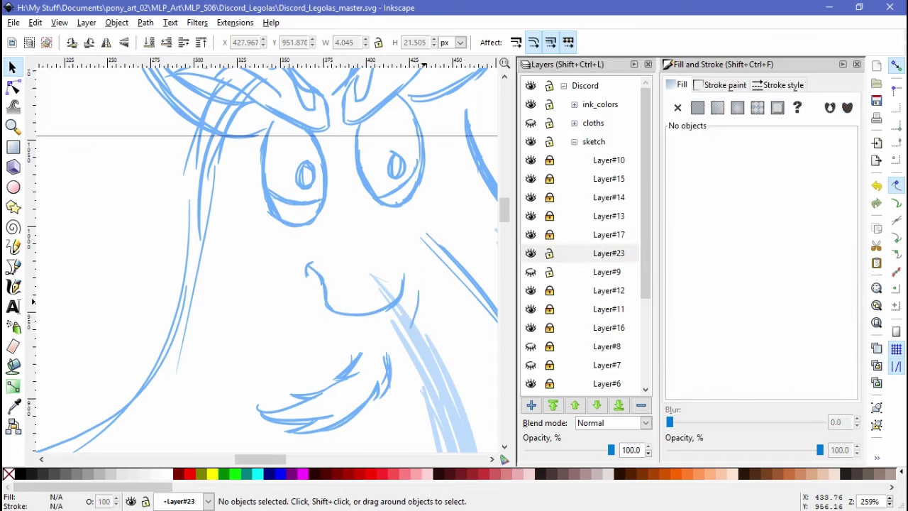
pyautogui.click(531, 254)
pyautogui.click(530, 271)
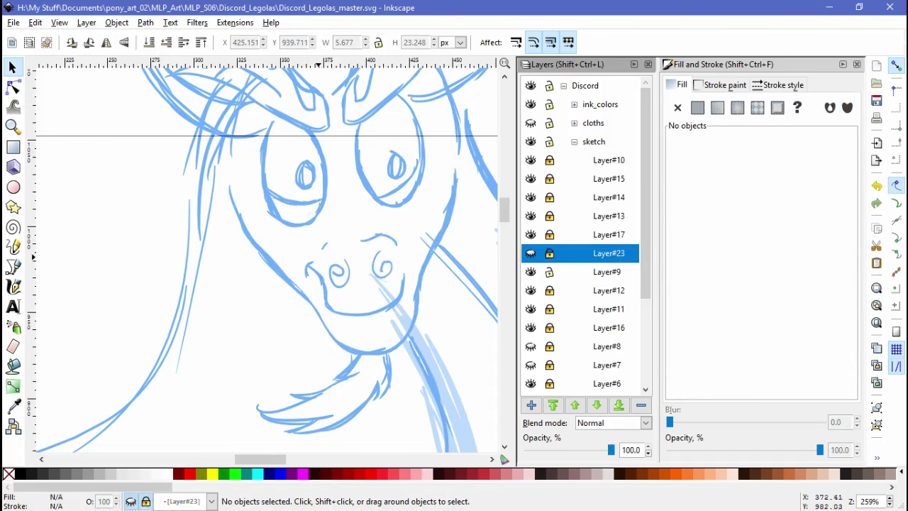
# Delete the old blue mouth strokes from Layer#9, keeping the nostrils and the face outline
pyautogui.click(319, 256)
pyautogui.press('Escape')
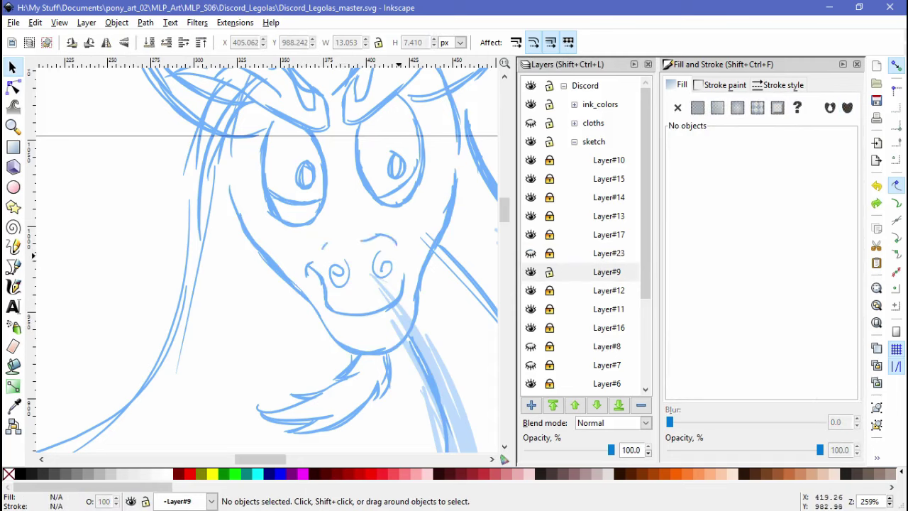
pyautogui.click(348, 275)
pyautogui.press('Escape')
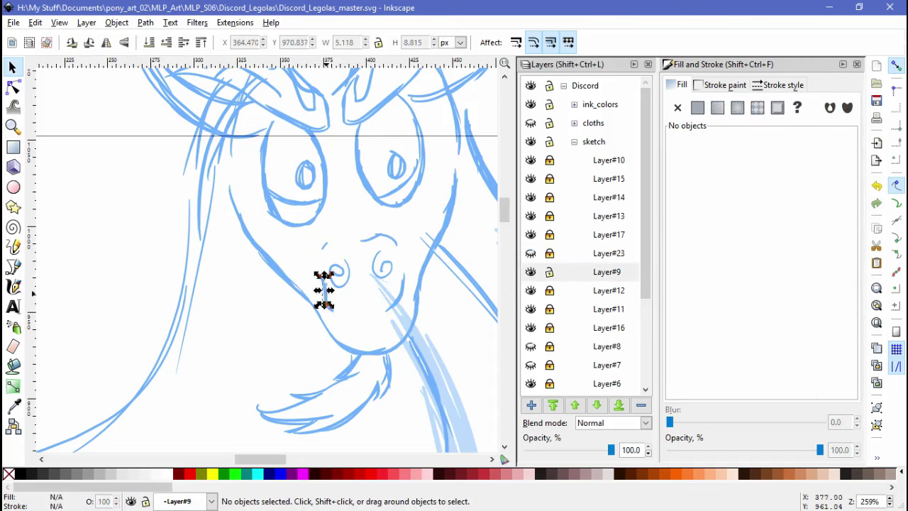
pyautogui.click(329, 304)
pyautogui.press('Escape')
pyautogui.click(318, 277)
pyautogui.press('Escape')
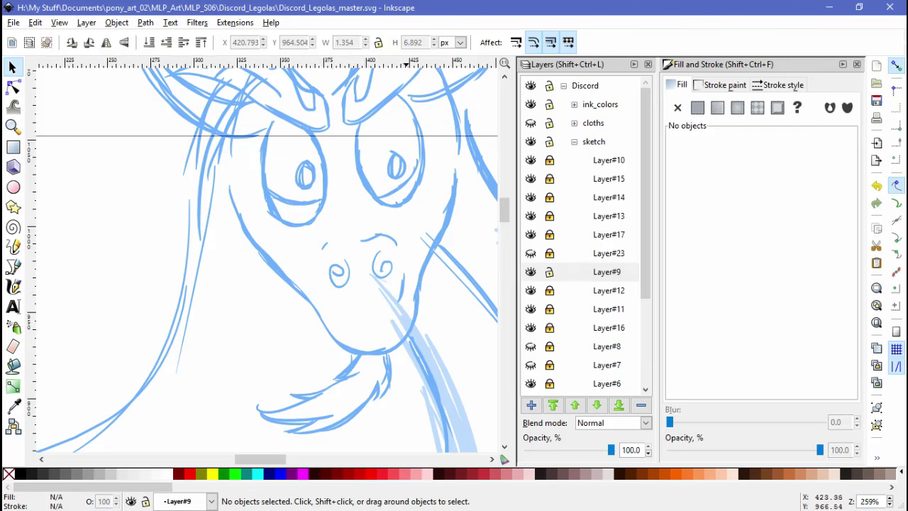
pyautogui.click(403, 278)
pyautogui.press('Escape')
# Show the cloths group, lock Layer#9 and hide Layer#11 with the lower eyelids
pyautogui.click(606, 272)
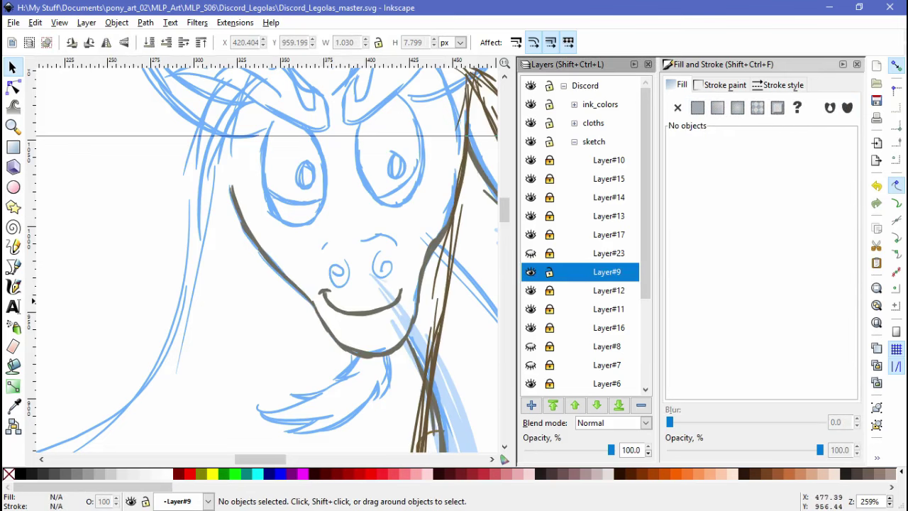
pyautogui.click(549, 272)
pyautogui.click(530, 215)
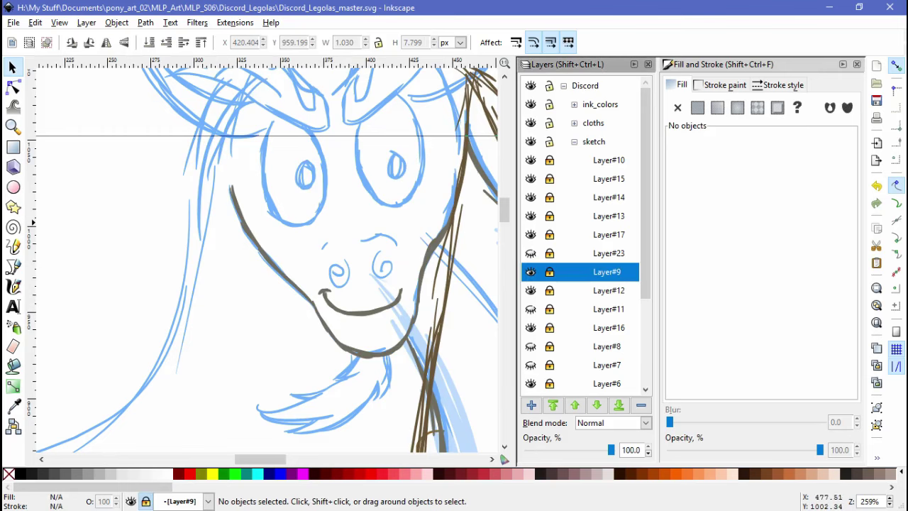
# Unlock Layer#12, move the pupil of the eye nearer the bow slightly upward, and lock the layer again
pyautogui.scroll(3, 305, 249)
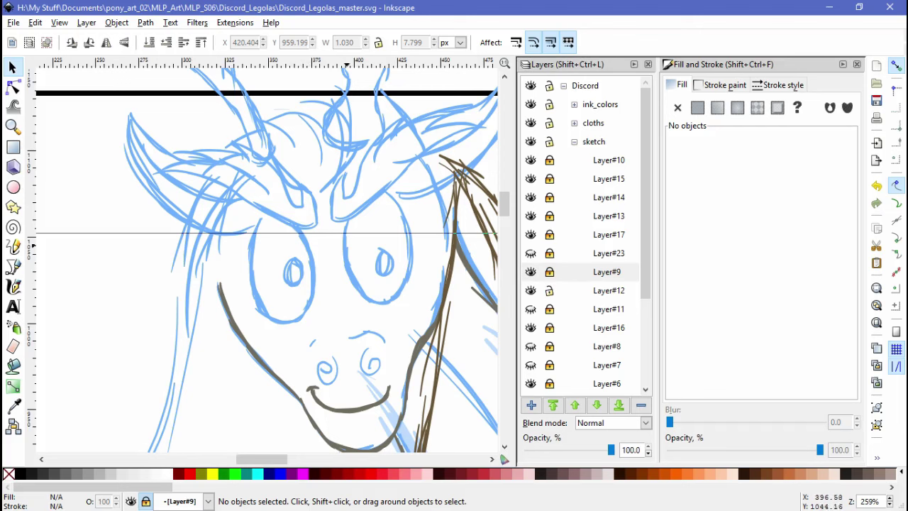
pyautogui.moveTo(383, 263); pyautogui.dragTo(385, 258)
pyautogui.click(347, 331)
pyautogui.click(386, 257)
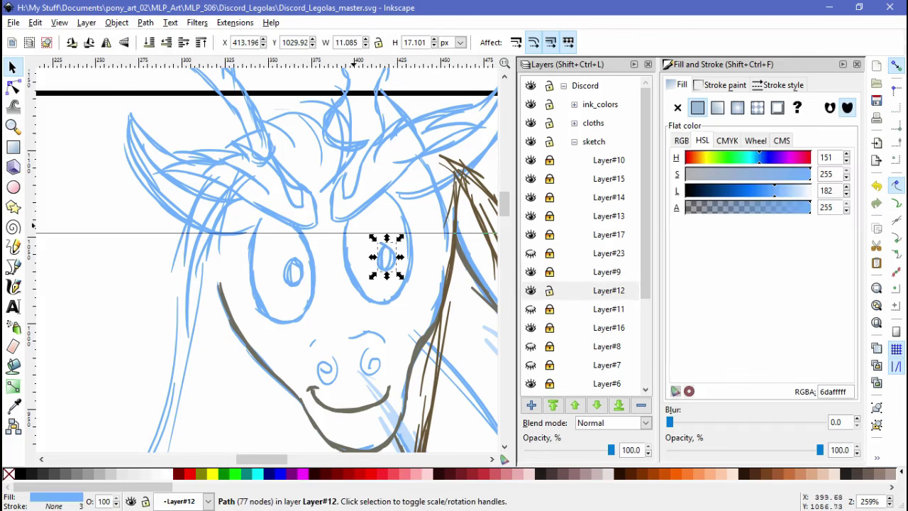
pyautogui.click(549, 290)
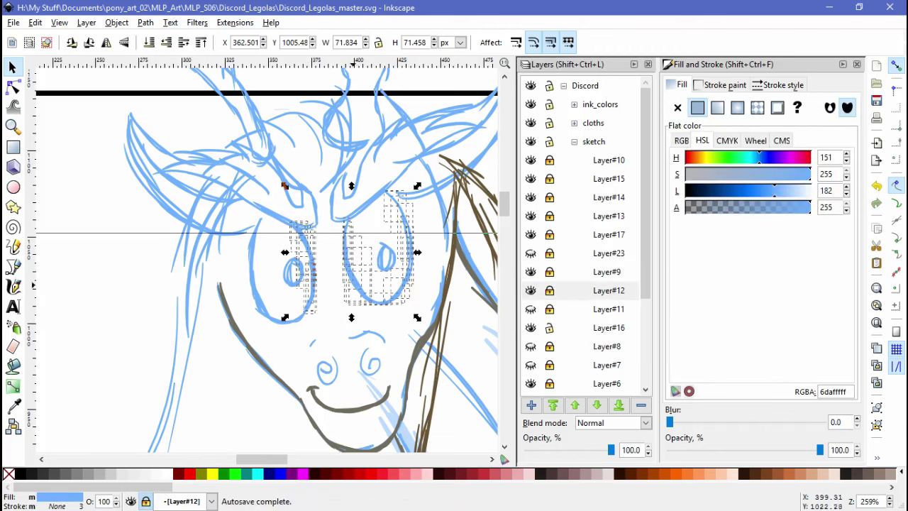
# Select the outline strokes of the eye nearer the bow and narrow them slightly from their inner side
pyautogui.moveTo(332, 180); pyautogui.dragTo(422, 313)
pyautogui.moveTo(338, 247); pyautogui.dragTo(343, 247)
pyautogui.press('Escape')
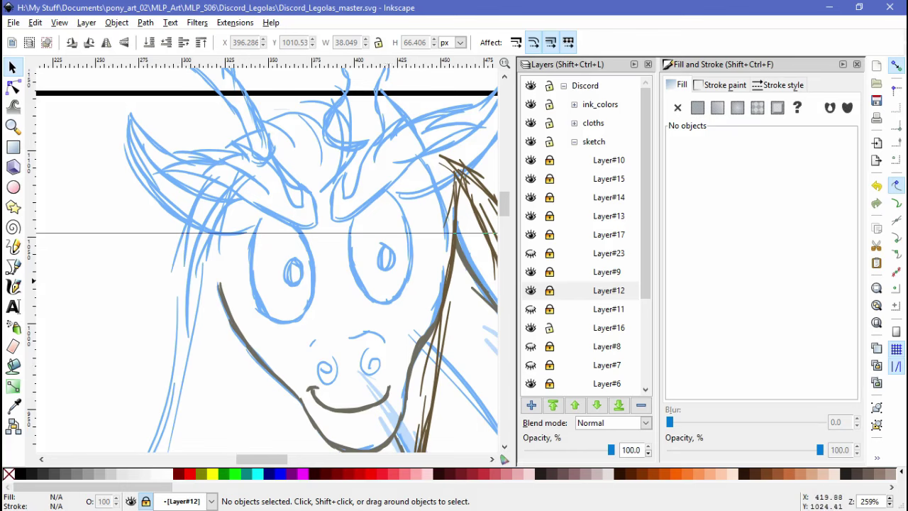
# Expand the cloths group and add a new layer above Layer#20
pyautogui.scroll(-5, 424, 263)
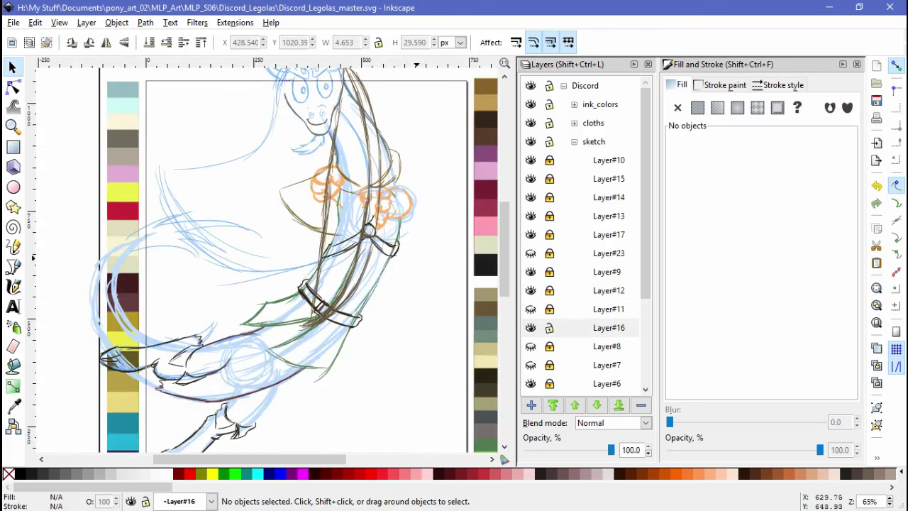
pyautogui.scroll(3, 442, 309)
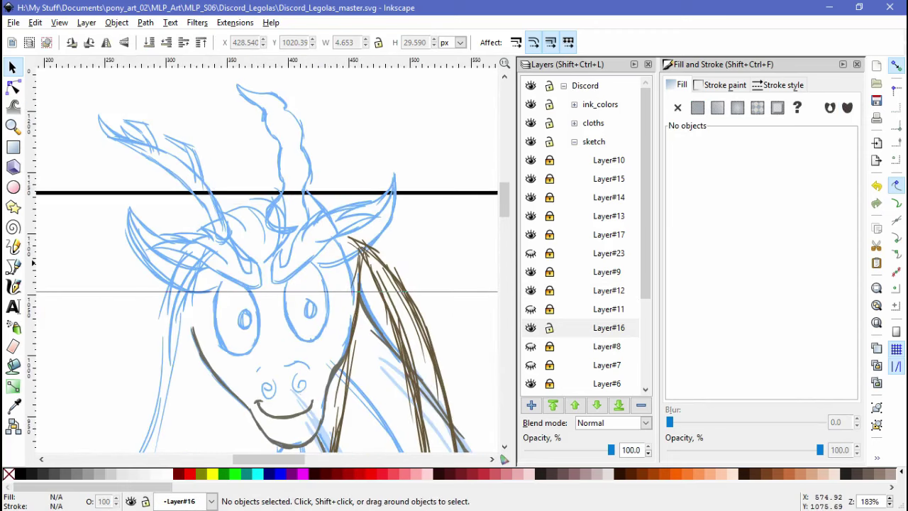
pyautogui.click(574, 123)
pyautogui.click(609, 141)
pyautogui.click(531, 404)
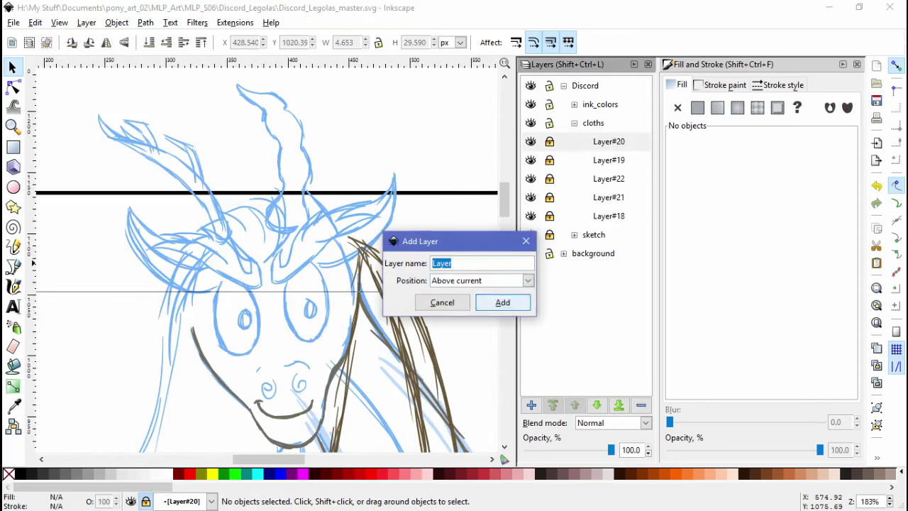
pyautogui.click(502, 300)
# Set up the Calligraphy pen with dark grey-brown ink 56534a for drawing on the new head layer
pyautogui.moveTo(170, 328)
pyautogui.mouseDown()
pyautogui.moveTo(251, 328)
pyautogui.moveTo(355, 298)
pyautogui.moveTo(426, 206)
pyautogui.mouseUp()
pyautogui.scroll(-5, 270, 256)
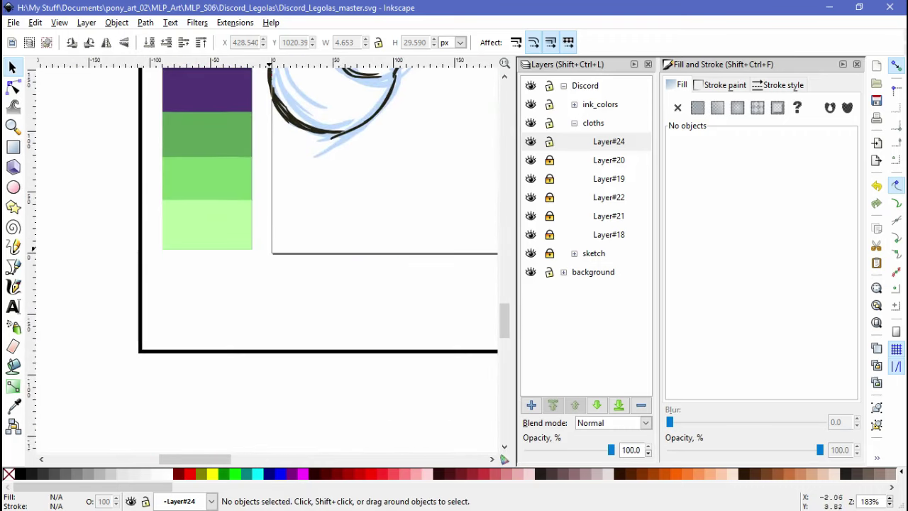
pyautogui.scroll(2, 269, 255)
pyautogui.scroll(-3, 212, 256)
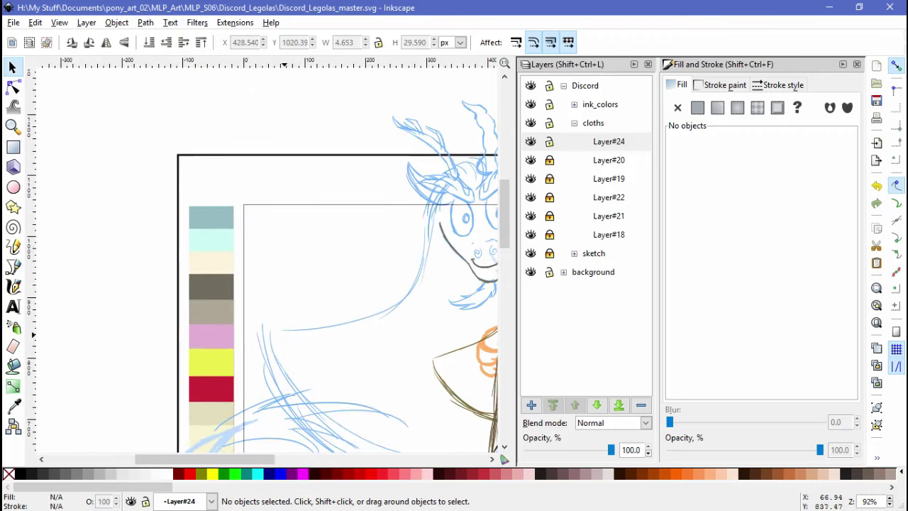
pyautogui.moveTo(222, 348)
pyautogui.mouseDown()
pyautogui.moveTo(142, 340)
pyautogui.moveTo(266, 260)
pyautogui.moveTo(259, 334)
pyautogui.mouseUp()
pyautogui.scroll(-2, 265, 260)
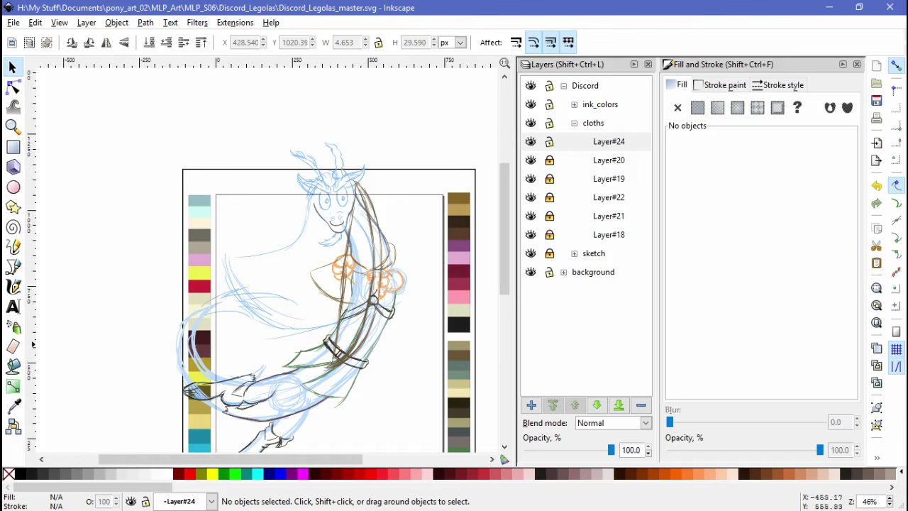
pyautogui.press('d')
pyautogui.press('c')
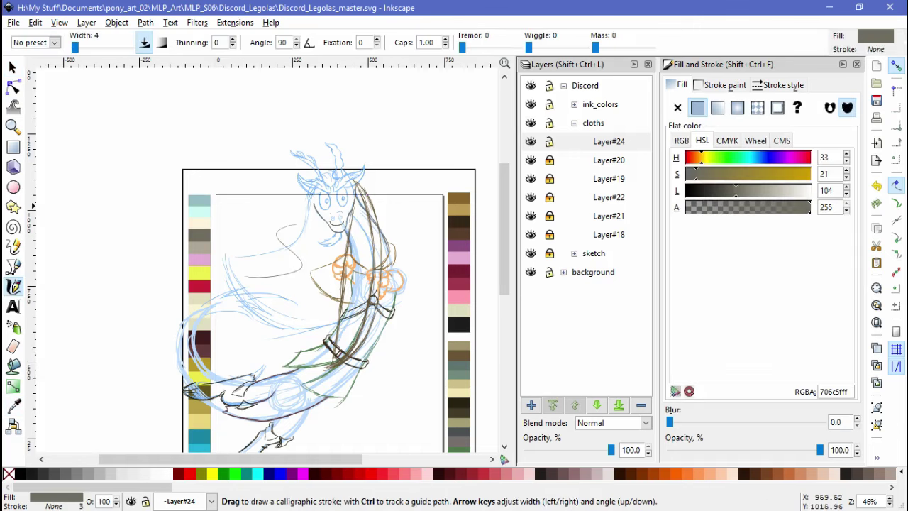
pyautogui.press('Escape')
pyautogui.scroll(5, 328, 167)
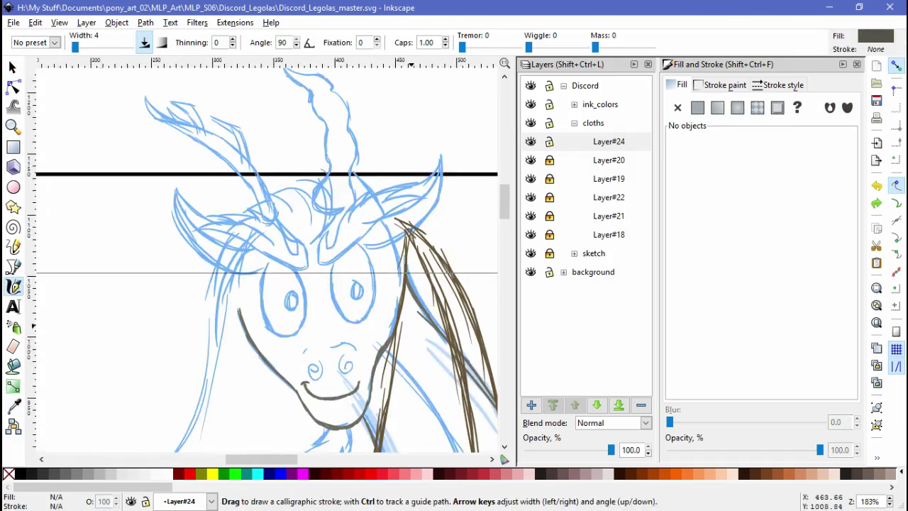
pyautogui.scroll(2, 338, 298)
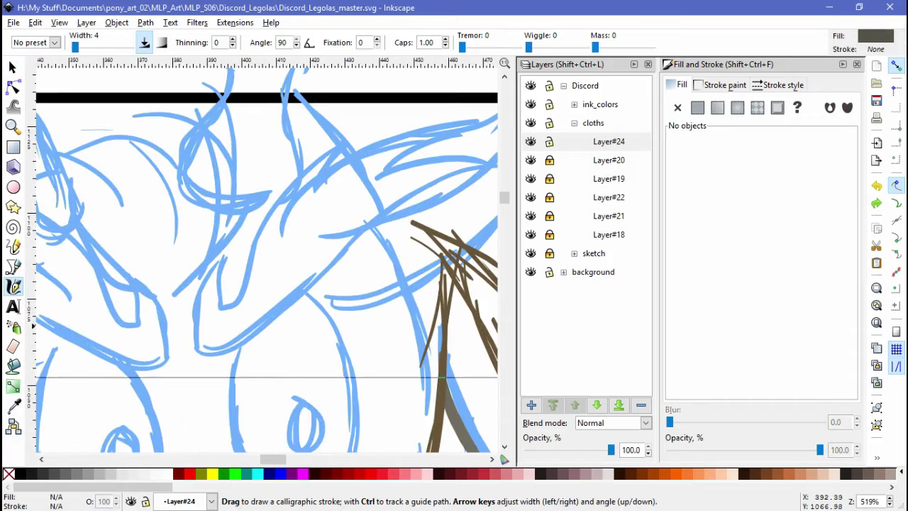
# Ink the right-hand eyebrow over the blue sketch, from the notched inner tip above the nose out toward the ear
pyautogui.moveTo(197, 309)
pyautogui.mouseDown()
pyautogui.moveTo(183, 337)
pyautogui.moveTo(213, 261)
pyautogui.moveTo(208, 298)
pyautogui.moveTo(227, 257)
pyautogui.moveTo(244, 305)
pyautogui.moveTo(234, 312)
pyautogui.mouseUp()
pyautogui.moveTo(236, 256); pyautogui.dragTo(226, 306)
pyautogui.moveTo(226, 306)
pyautogui.mouseDown()
pyautogui.moveTo(277, 198)
pyautogui.moveTo(343, 146)
pyautogui.mouseUp()
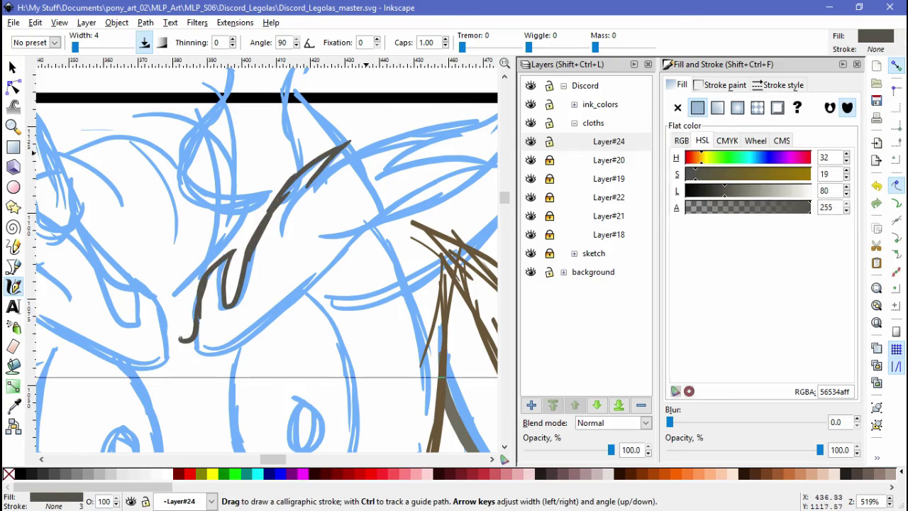
pyautogui.scroll(1, 266, 255)
pyautogui.hscroll(3, 266, 256)
pyautogui.moveTo(201, 215); pyautogui.dragTo(383, 148)
pyautogui.scroll(-3, 266, 255)
pyautogui.moveTo(193, 295); pyautogui.dragTo(299, 250)
pyautogui.scroll(3, 299, 249)
pyautogui.moveTo(237, 298); pyautogui.dragTo(425, 169)
pyautogui.scroll(-3, 339, 252)
# Ink the left-hand eyebrow over the blue sketch, with its notched inner tip and pointed outer tufts
pyautogui.hscroll(-8, 339, 252)
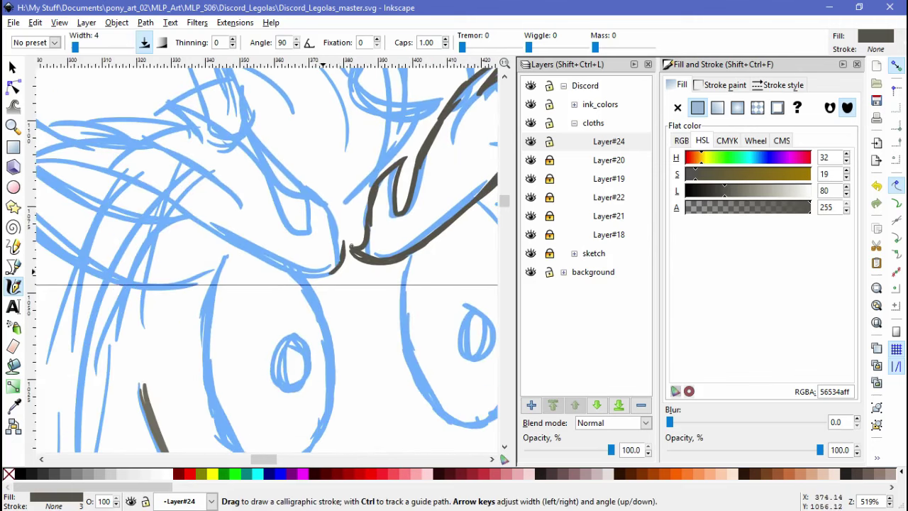
pyautogui.moveTo(344, 247); pyautogui.dragTo(328, 221)
pyautogui.moveTo(298, 180); pyautogui.dragTo(331, 217)
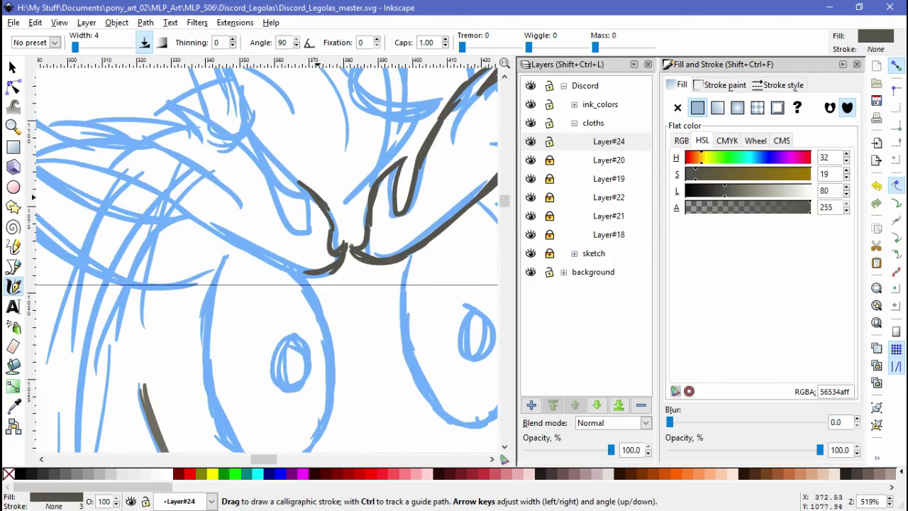
pyautogui.moveTo(261, 173); pyautogui.dragTo(283, 233)
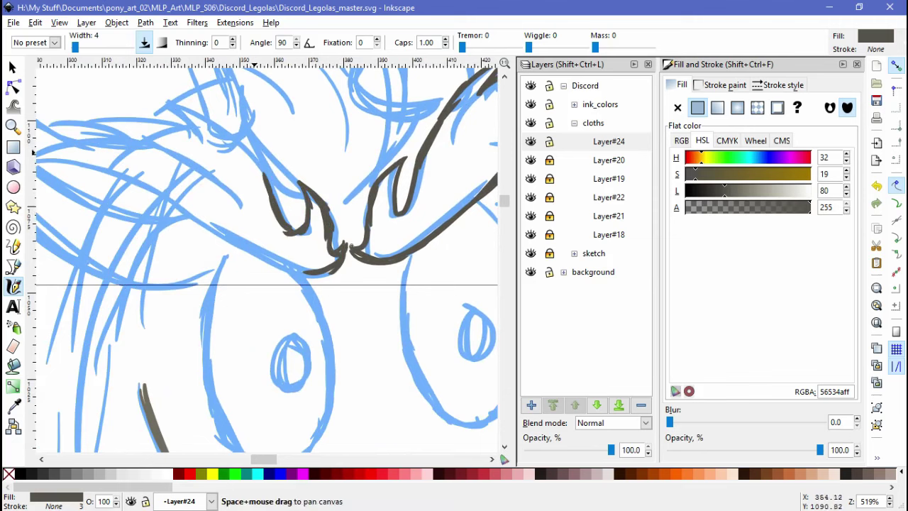
pyautogui.scroll(2, 266, 256)
pyautogui.hscroll(-1, 266, 255)
pyautogui.moveTo(181, 149)
pyautogui.mouseDown()
pyautogui.moveTo(250, 183)
pyautogui.moveTo(282, 216)
pyautogui.moveTo(135, 197)
pyautogui.mouseUp()
pyautogui.scroll(1, 282, 216)
pyautogui.hscroll(-2, 283, 217)
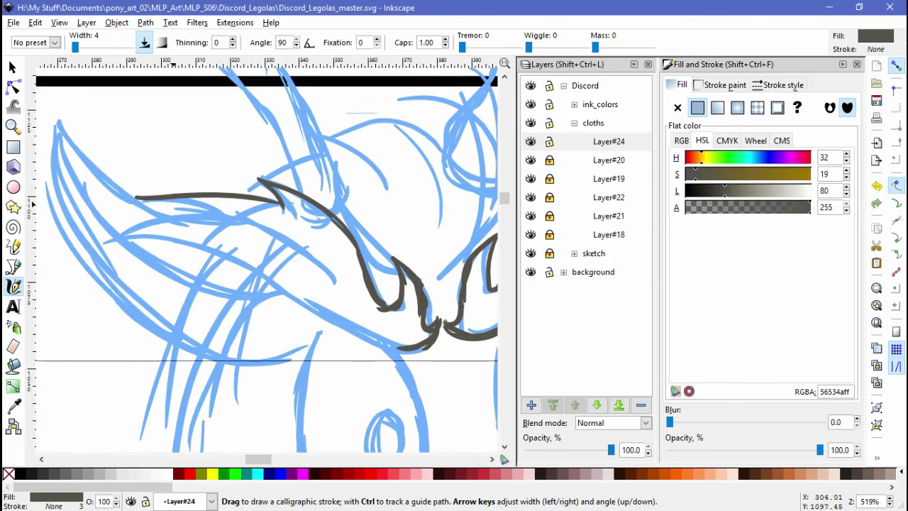
pyautogui.scroll(-1, 266, 255)
pyautogui.hscroll(2, 266, 256)
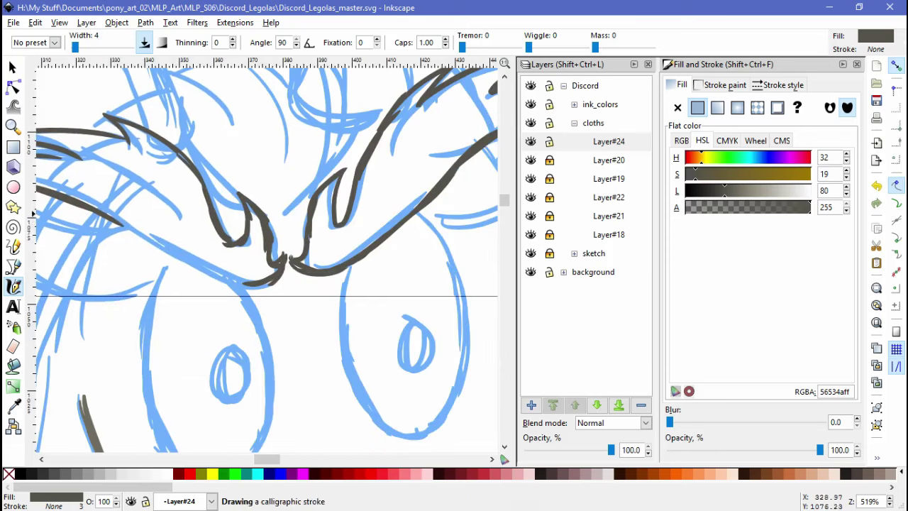
pyautogui.moveTo(106, 213); pyautogui.dragTo(255, 292)
# Unlock the remaining cloths layers, then expand the sketch group and unlock all of its layers
pyautogui.press('-')
pyautogui.press('-')
pyautogui.scroll(-4, 266, 255)
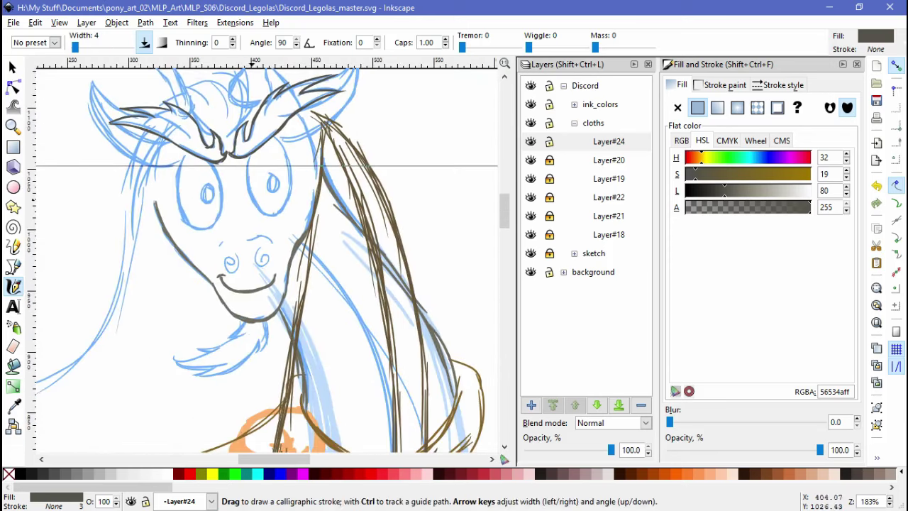
pyautogui.scroll(-2, 284, 280)
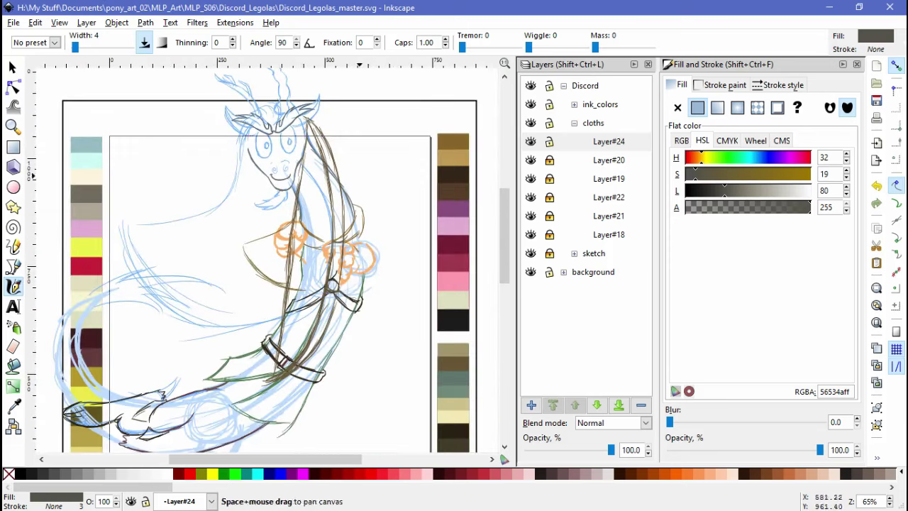
pyautogui.scroll(-2, 389, 270)
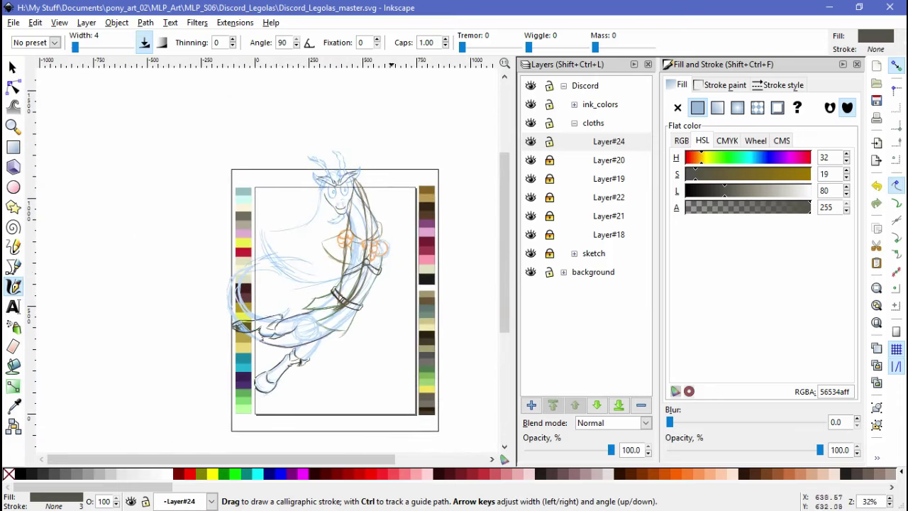
pyautogui.click(609, 141)
pyautogui.moveTo(548, 160); pyautogui.dragTo(549, 253)
pyautogui.click(574, 253)
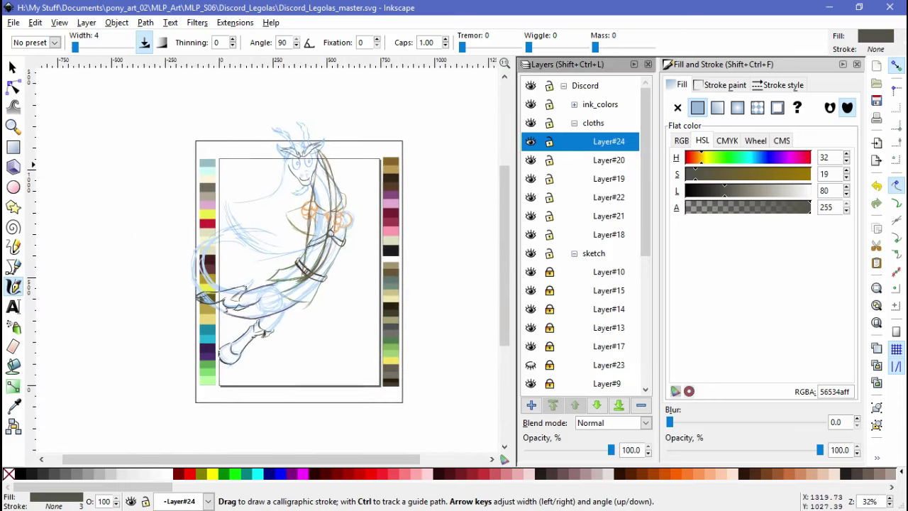
pyautogui.scroll(-3, 582, 234)
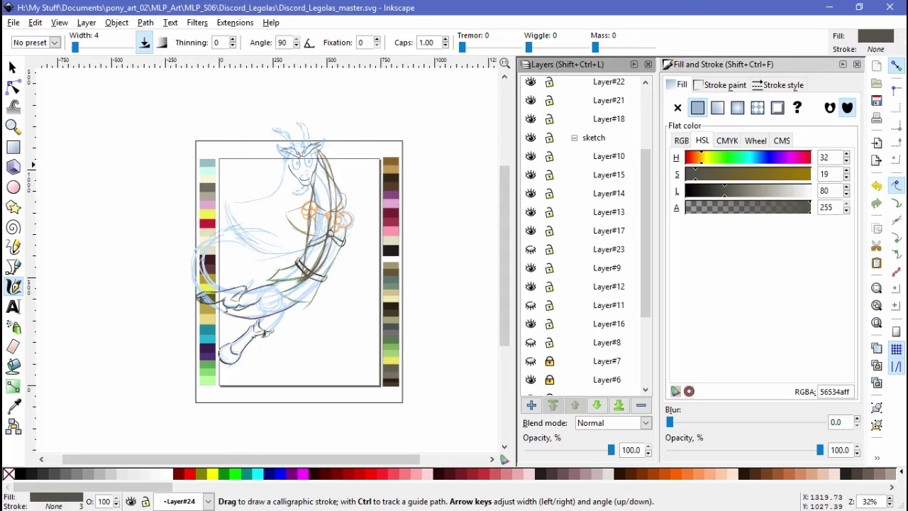
pyautogui.scroll(-2, 582, 234)
pyautogui.scroll(-2, 588, 236)
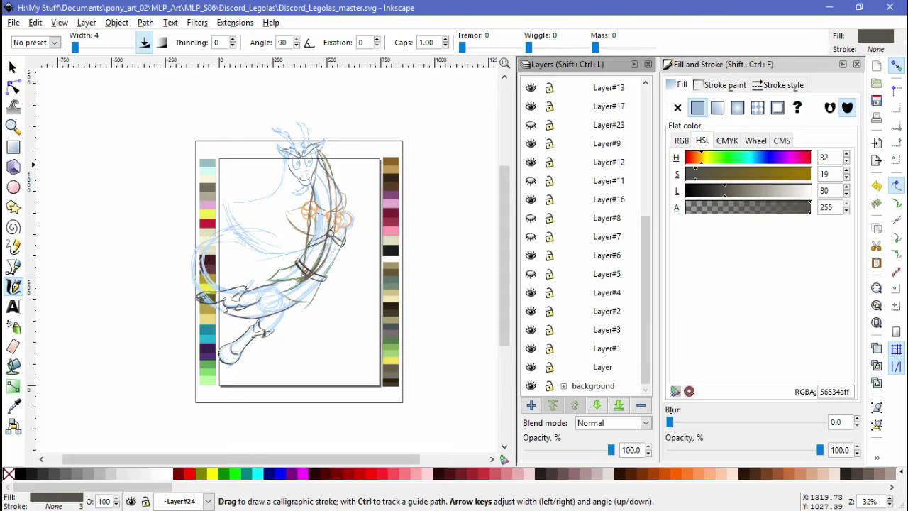
# Append "_h" to the names of the hidden sketch layers Layer#5, Layer#7 and Layer#8
pyautogui.doubleClick(606, 274)
pyautogui.write('_h')
pyautogui.press('Return')
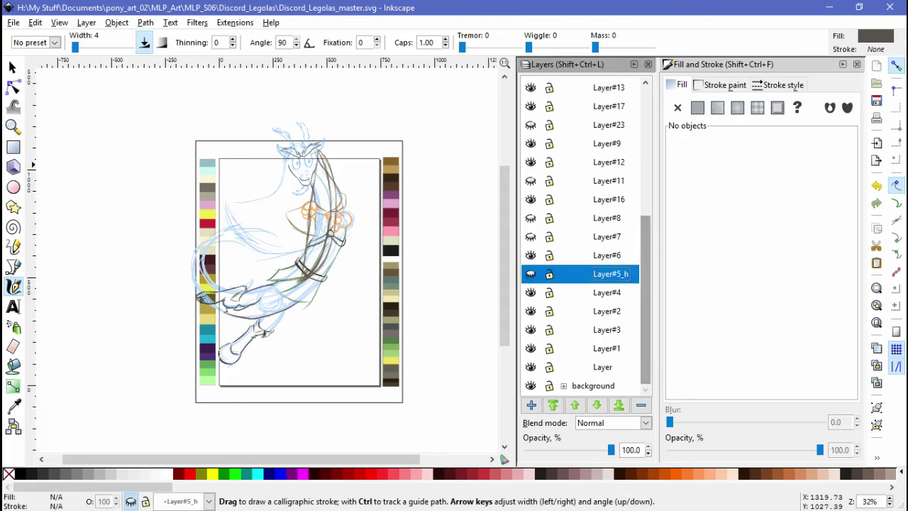
pyautogui.doubleClick(607, 237)
pyautogui.write('_h')
pyautogui.press('Return')
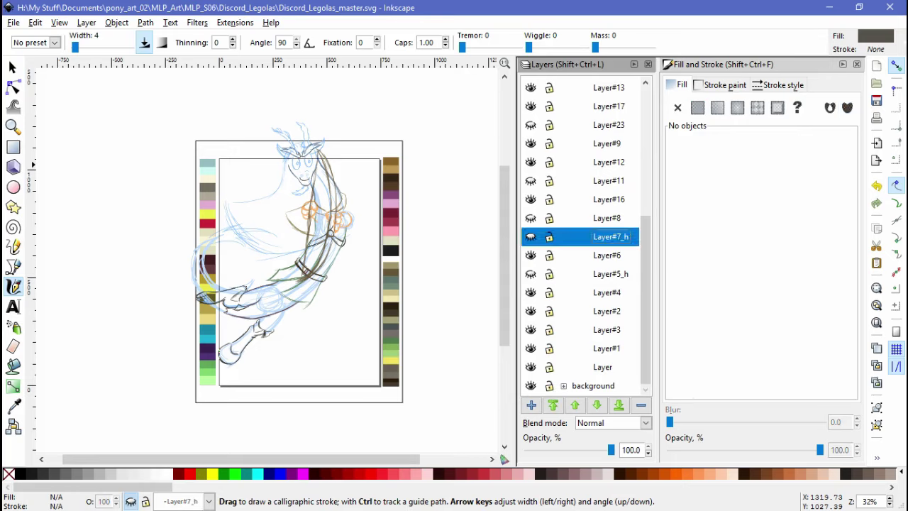
pyautogui.doubleClick(606, 218)
pyautogui.write('_h')
pyautogui.press('Return')
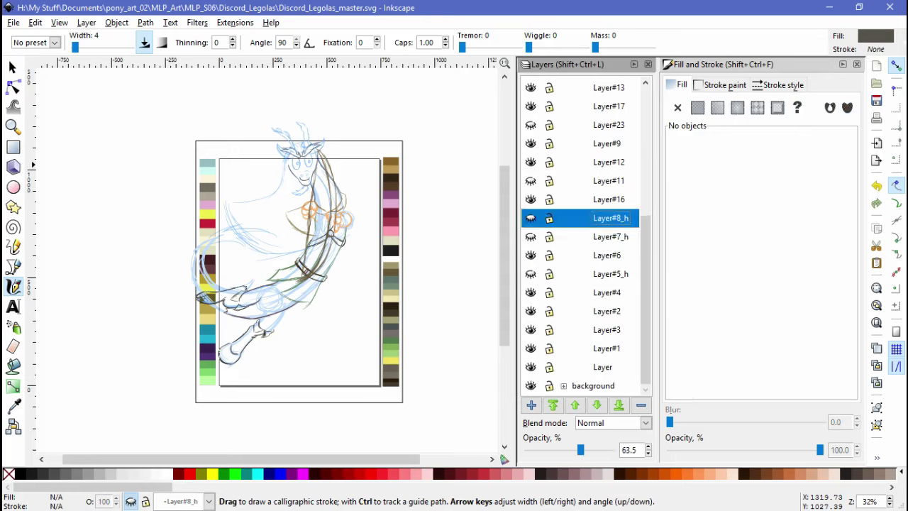
# Append "_h" to the names of Layer#11 and Layer#23, and make the hidden sketch layers visible
pyautogui.doubleClick(606, 181)
pyautogui.write('_h')
pyautogui.press('Return')
pyautogui.doubleClick(607, 202)
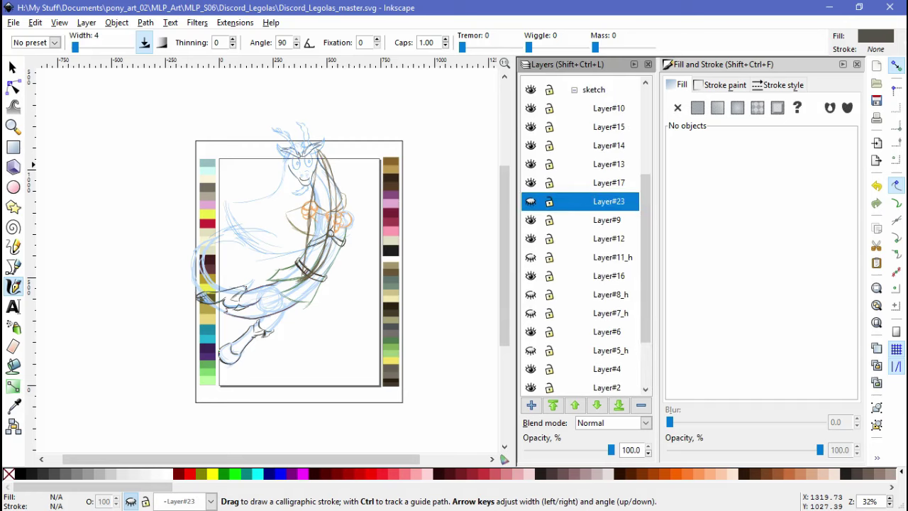
pyautogui.write('_h')
pyautogui.press('Return')
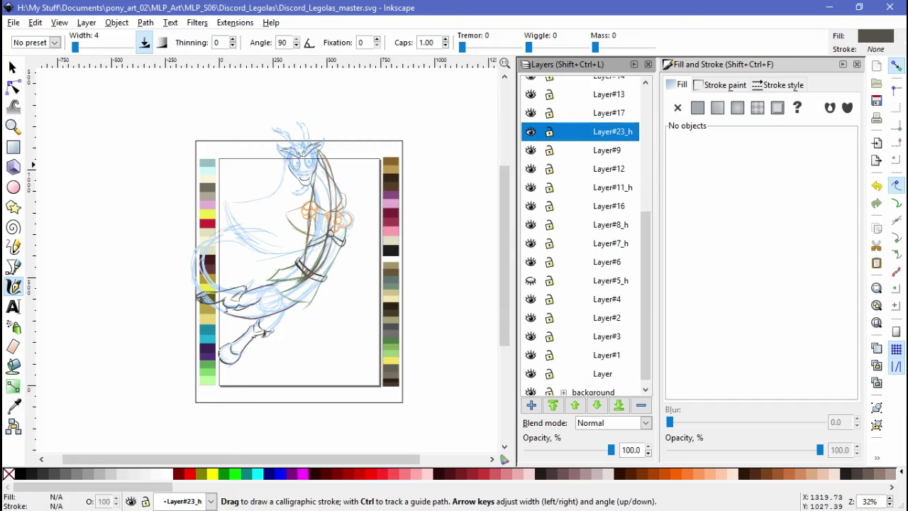
# Select the entire character across all layers, scale it down to about 644 by 971 px and position it inside the page
pyautogui.press('s')
pyautogui.moveTo(94, 93); pyautogui.dragTo(386, 404)
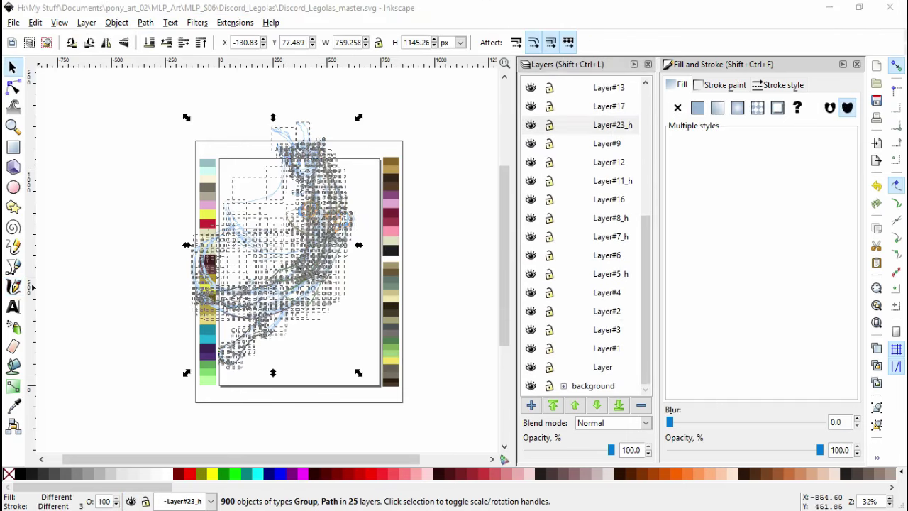
pyautogui.moveTo(312, 185); pyautogui.dragTo(338, 211)
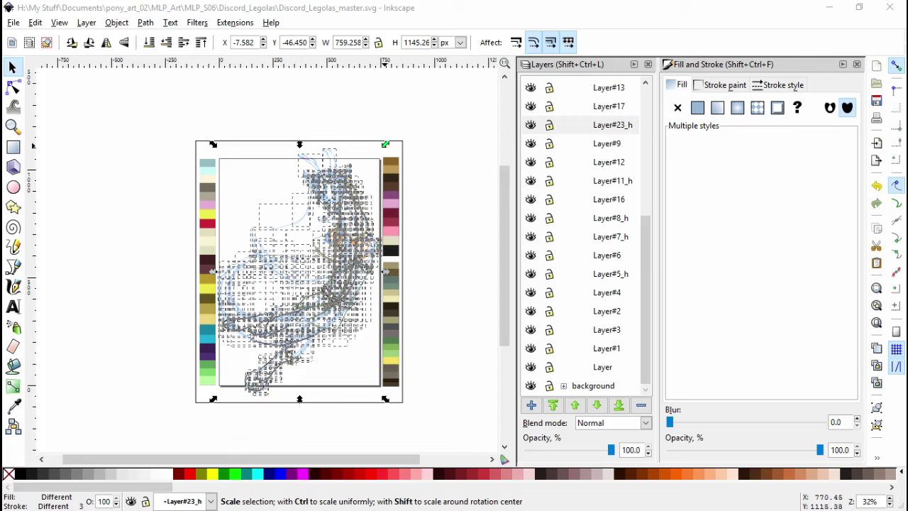
pyautogui.moveTo(385, 144); pyautogui.dragTo(409, 268)
pyautogui.press('Escape')
pyautogui.scroll(1, 374, 153)
pyautogui.hotkey('ctrl', 'alt', 'a')
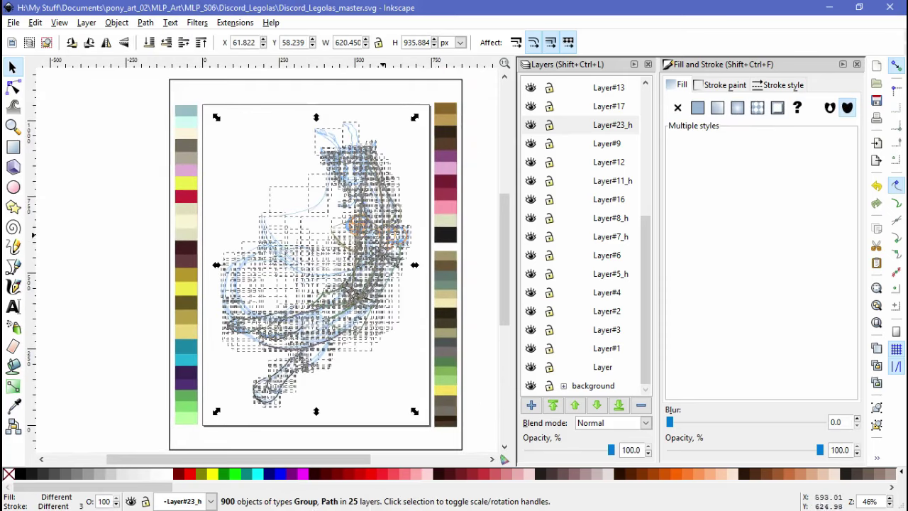
pyautogui.moveTo(415, 116); pyautogui.dragTo(415, 112)
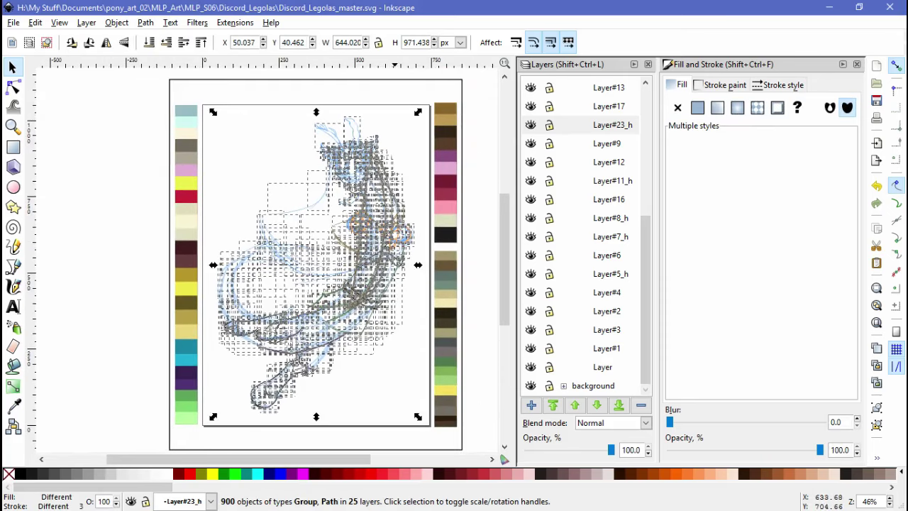
pyautogui.press('Escape')
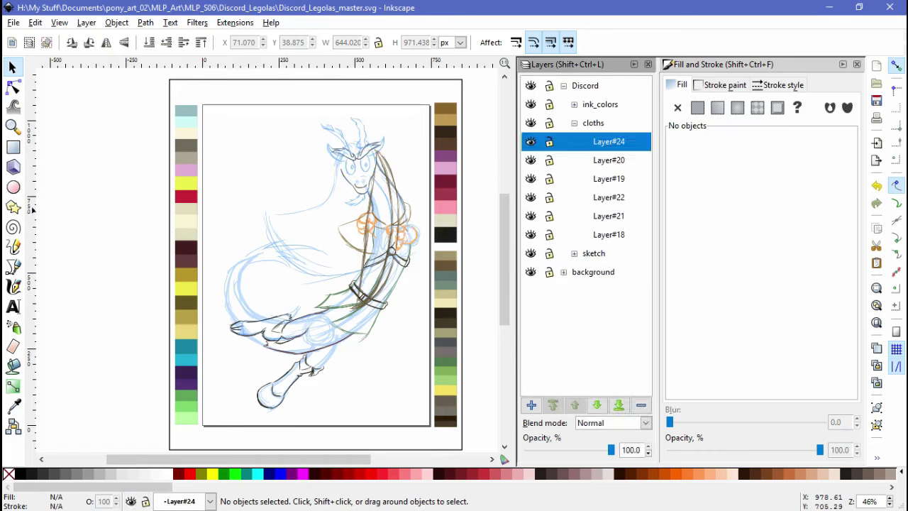
# Pick the grey-brown 706c5f as Calligraphy ink and add a new layer above Layer#24
pyautogui.press('d')
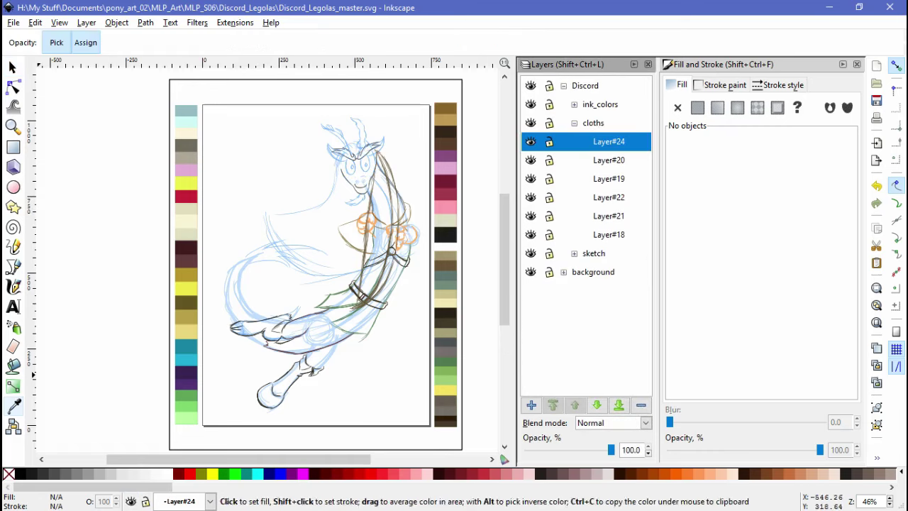
pyautogui.press('c')
pyautogui.hotkey('ctrl', 'shift', 'n')
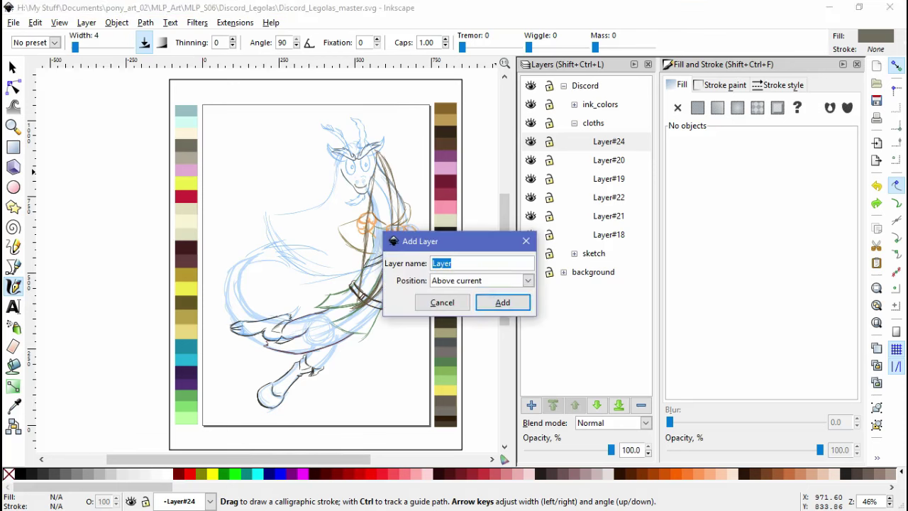
pyautogui.press('Return')
# Ink the oval outlines of both eyes over the blue sketch, leaving the pupils uninked
pyautogui.scroll(7, 351, 158)
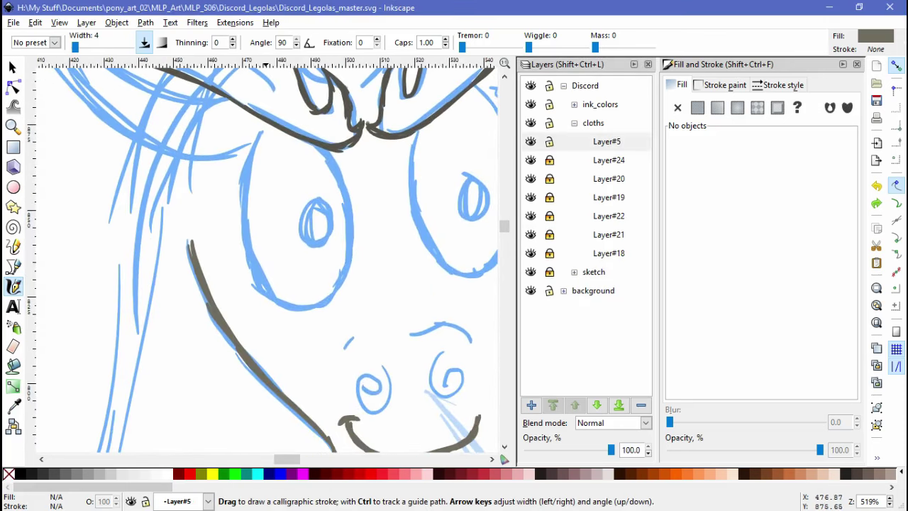
pyautogui.moveTo(262, 122)
pyautogui.mouseDown()
pyautogui.moveTo(241, 234)
pyautogui.moveTo(287, 307)
pyautogui.moveTo(340, 285)
pyautogui.moveTo(337, 149)
pyautogui.moveTo(349, 286)
pyautogui.mouseUp()
pyautogui.hscroll(4, 266, 255)
pyautogui.moveTo(301, 135); pyautogui.dragTo(289, 213)
pyautogui.moveTo(290, 181)
pyautogui.mouseDown()
pyautogui.moveTo(319, 275)
pyautogui.moveTo(365, 284)
pyautogui.mouseUp()
pyautogui.moveTo(352, 92)
pyautogui.mouseDown()
pyautogui.moveTo(383, 142)
pyautogui.moveTo(389, 260)
pyautogui.mouseUp()
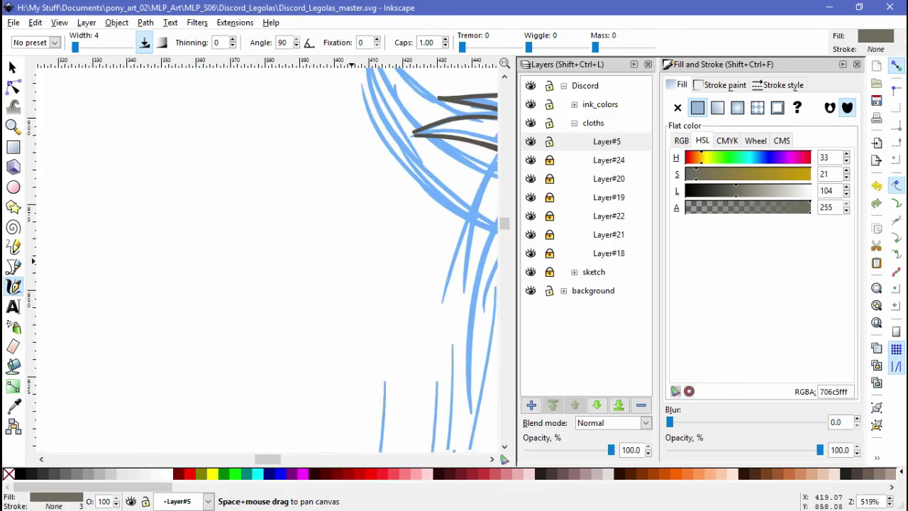
# Pick the red ca2538 from the palette swatches and paint the pupil of the left-hand eye with it
pyautogui.scroll(-4, 269, 283)
pyautogui.press('d')
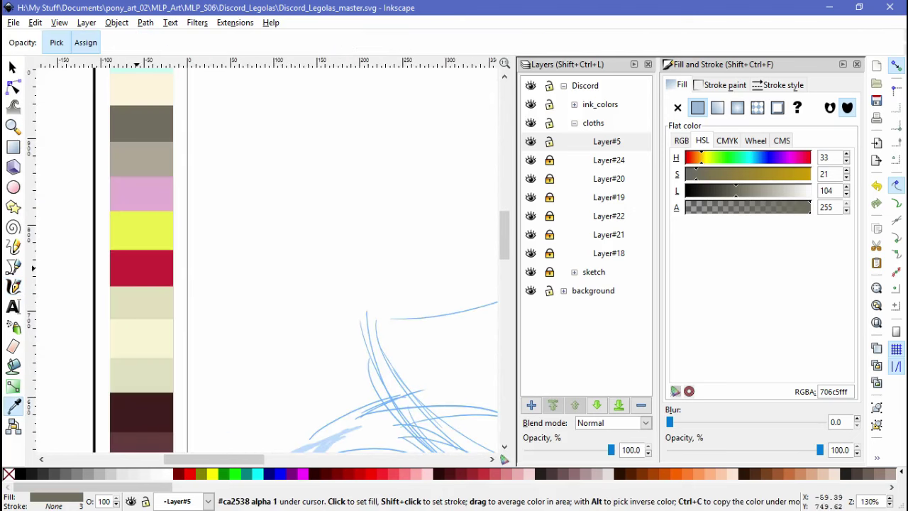
pyautogui.click(141, 268)
pyautogui.press('Escape')
pyautogui.scroll(4, 270, 284)
pyautogui.scroll(1, 245, 220)
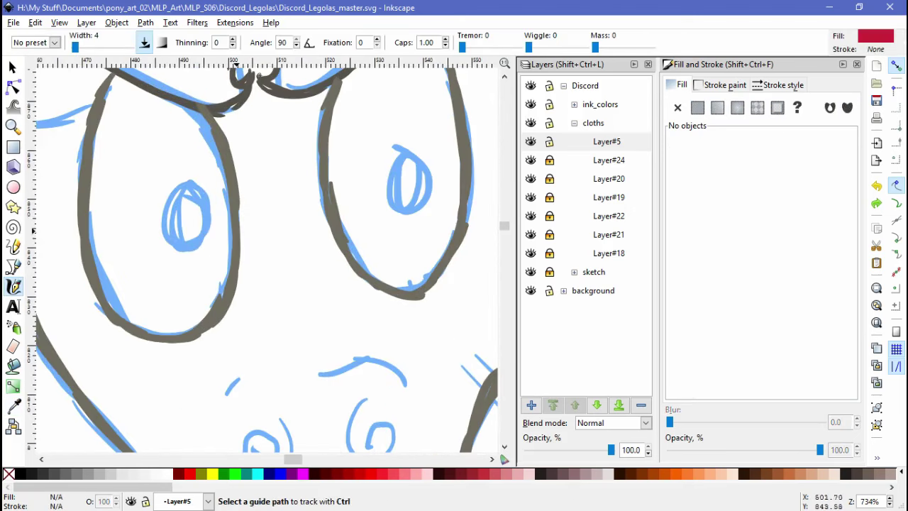
pyautogui.moveTo(168, 182)
pyautogui.mouseDown()
pyautogui.moveTo(159, 232)
pyautogui.moveTo(176, 178)
pyautogui.moveTo(173, 206)
pyautogui.moveTo(144, 242)
pyautogui.mouseUp()
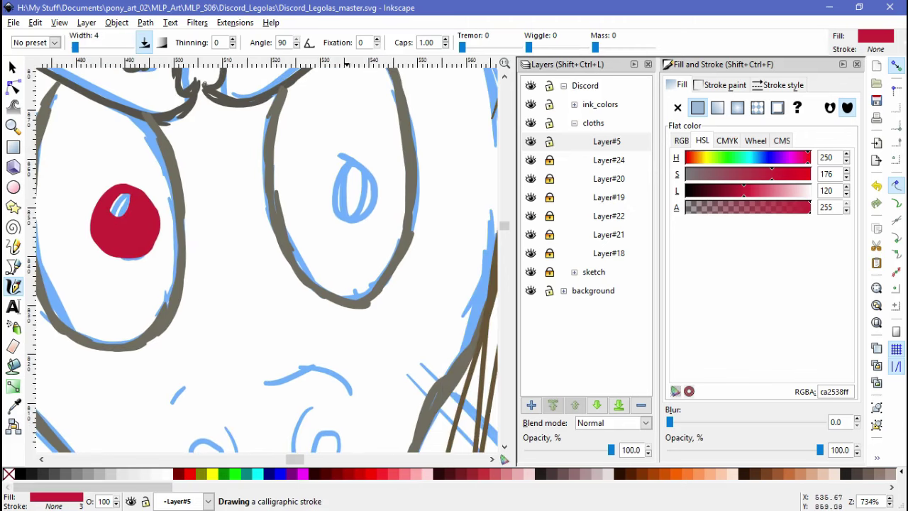
# Paint the pupil of the right-hand eye solid red ca2538, leaving a small highlight gap bare, and clear the selection
pyautogui.moveTo(321, 188)
pyautogui.mouseDown()
pyautogui.moveTo(378, 188)
pyautogui.moveTo(364, 208)
pyautogui.mouseUp()
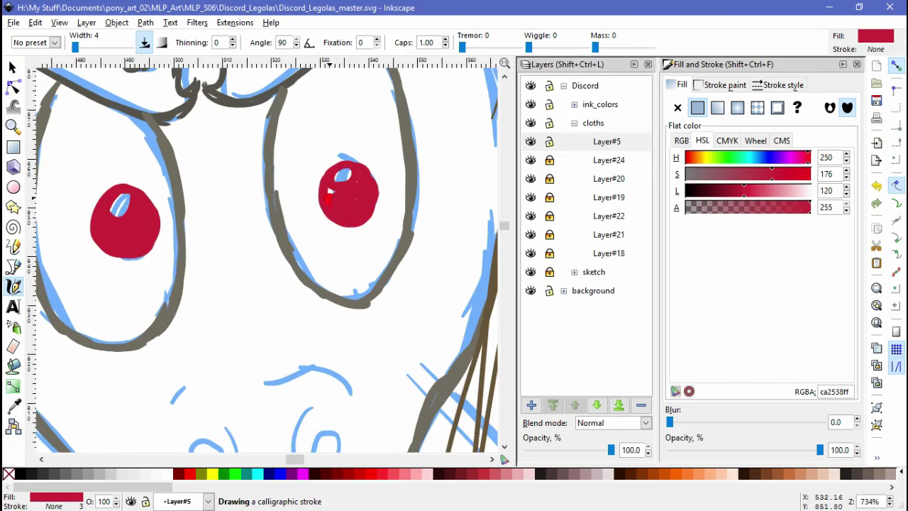
pyautogui.scroll(-4, 329, 163)
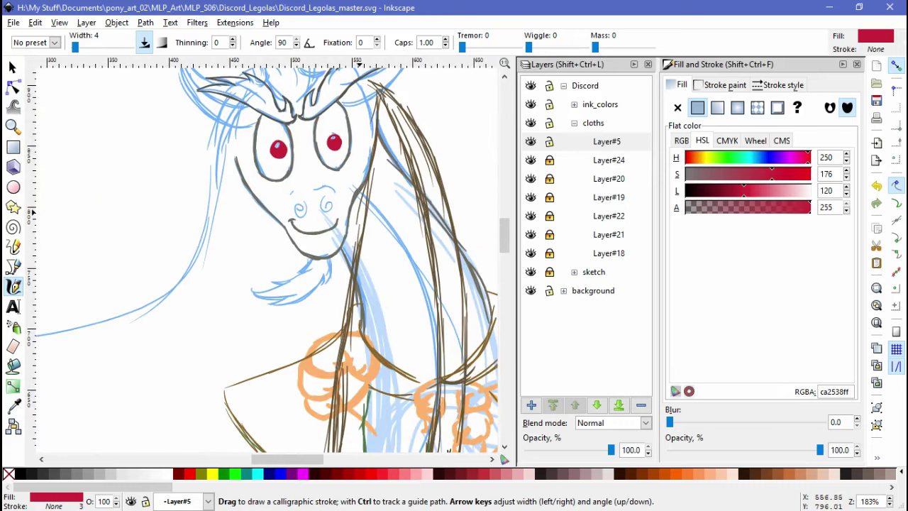
pyautogui.moveTo(269, 122); pyautogui.dragTo(305, 202)
pyautogui.press('Escape')
# Sample the grey-brown 716d60 from the left-hand eye's outline and ink a curved eyelid line across the upper part of that eye
pyautogui.scroll(2, 304, 202)
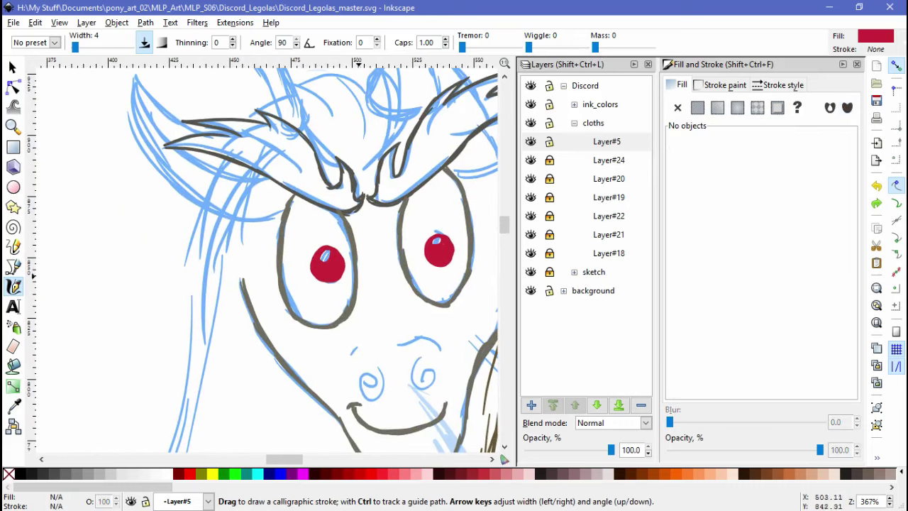
pyautogui.press('+')
pyautogui.press('d')
pyautogui.click(288, 239)
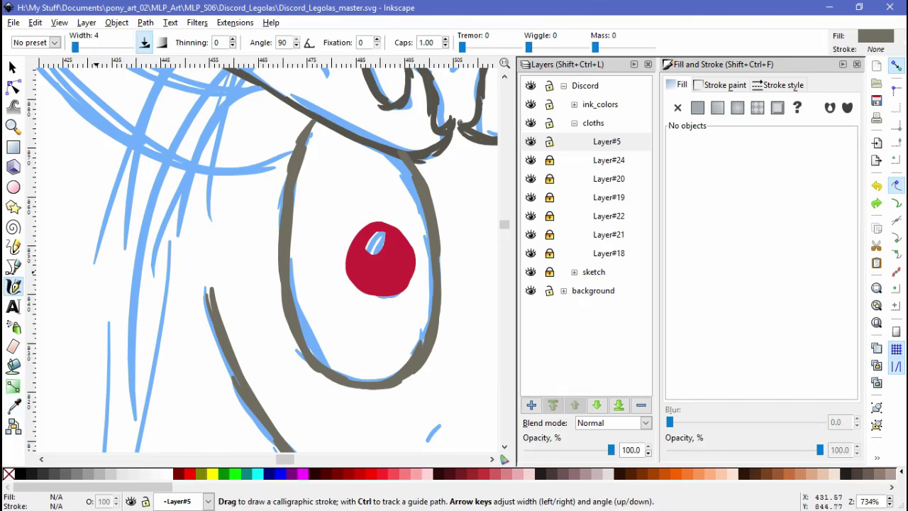
pyautogui.moveTo(308, 169); pyautogui.dragTo(433, 245)
pyautogui.scroll(-4, 252, 272)
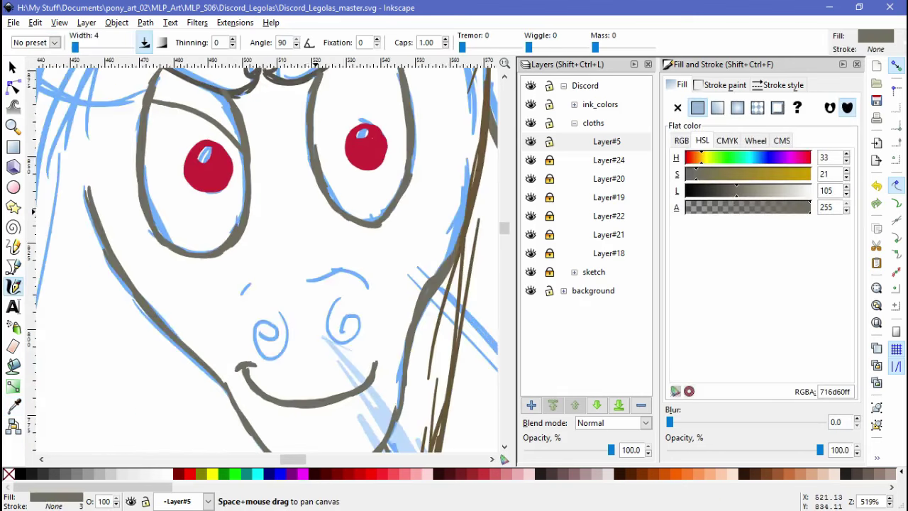
# Save the Discord_Legolas_master.svg drawing
pyautogui.scroll(-3, 266, 103)
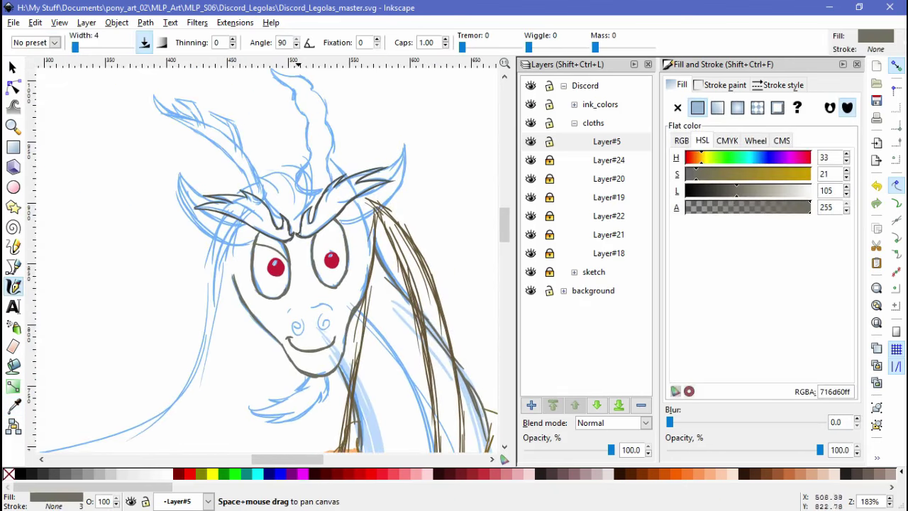
pyautogui.scroll(-1, 230, 255)
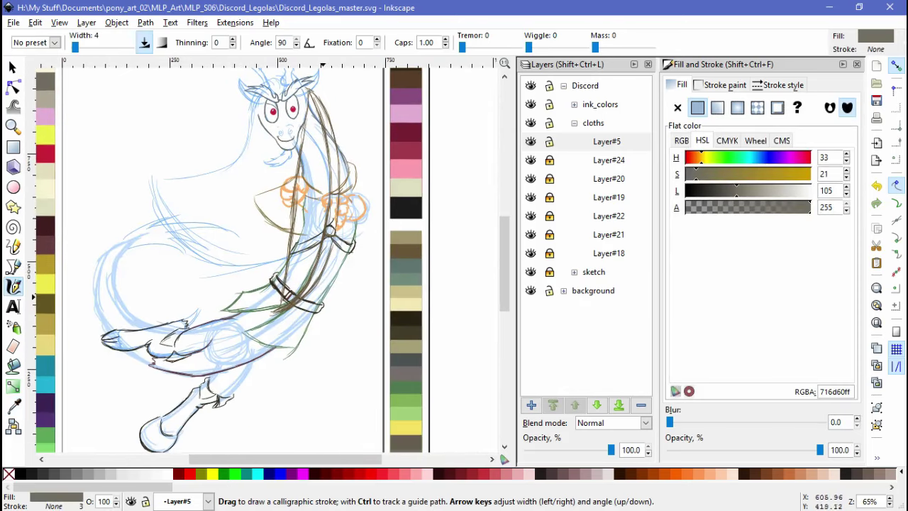
pyautogui.hotkey('ctrl', 's')
pyautogui.press('5')
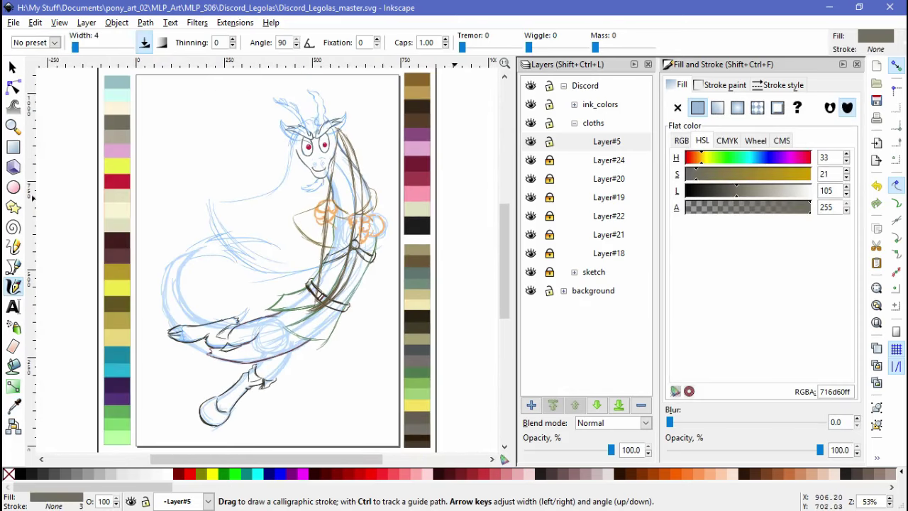